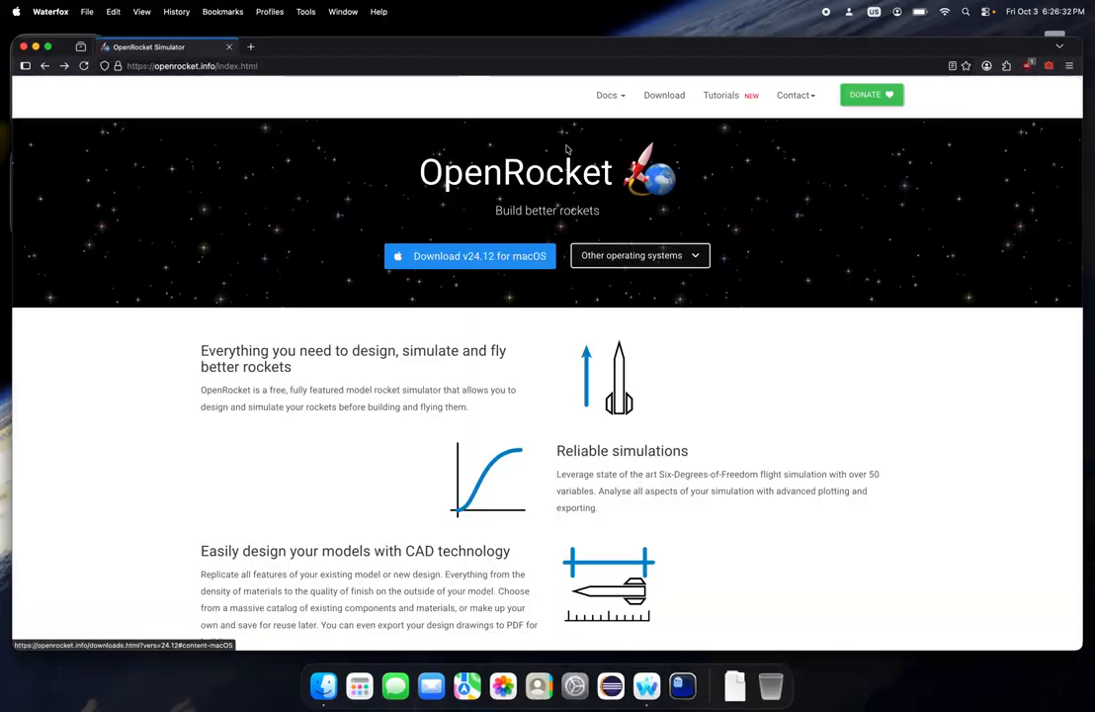
Step: Download OpenRocket-24.12-installer-macOS-AppleSilicon.dmg from the site's downloads page, saving the file, and check its progress
click(670, 99)
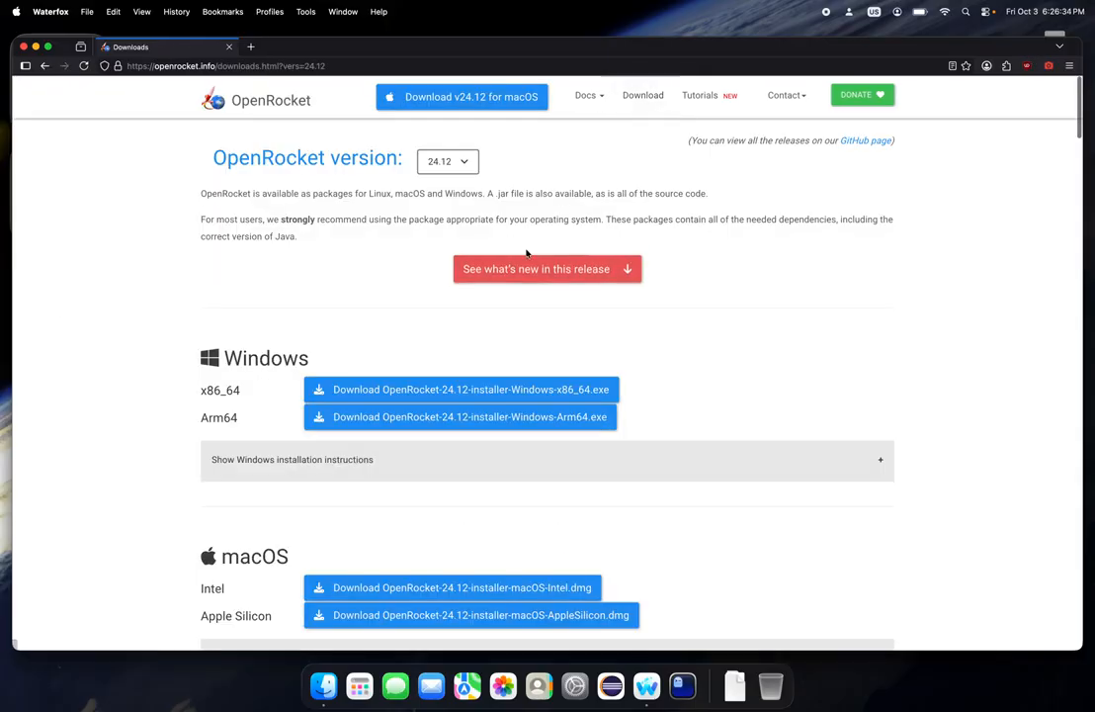
scroll(432, 213, down, 2)
scroll(432, 212, down, 4)
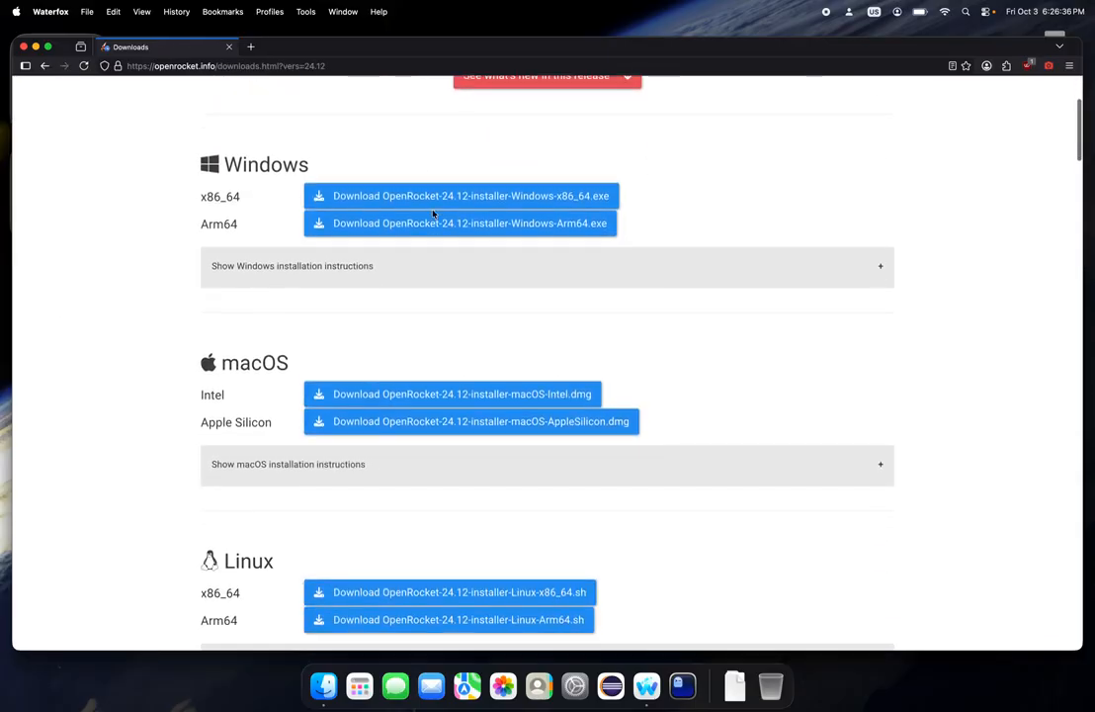
scroll(446, 261, up, 2)
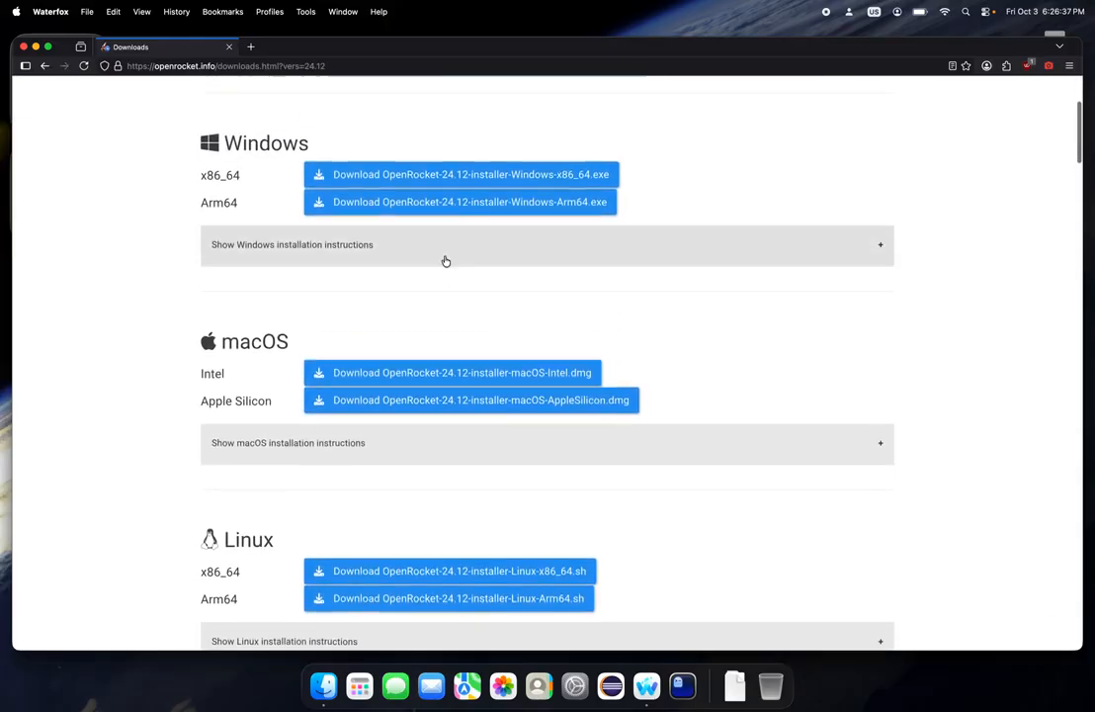
click(485, 400)
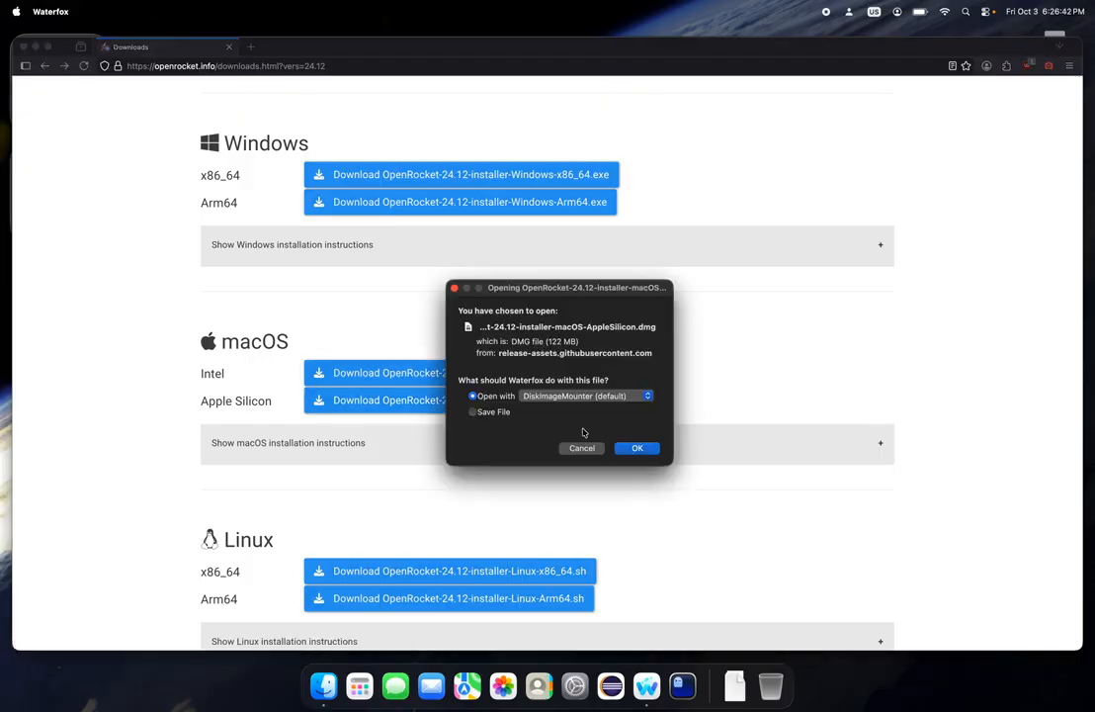
click(473, 411)
click(637, 448)
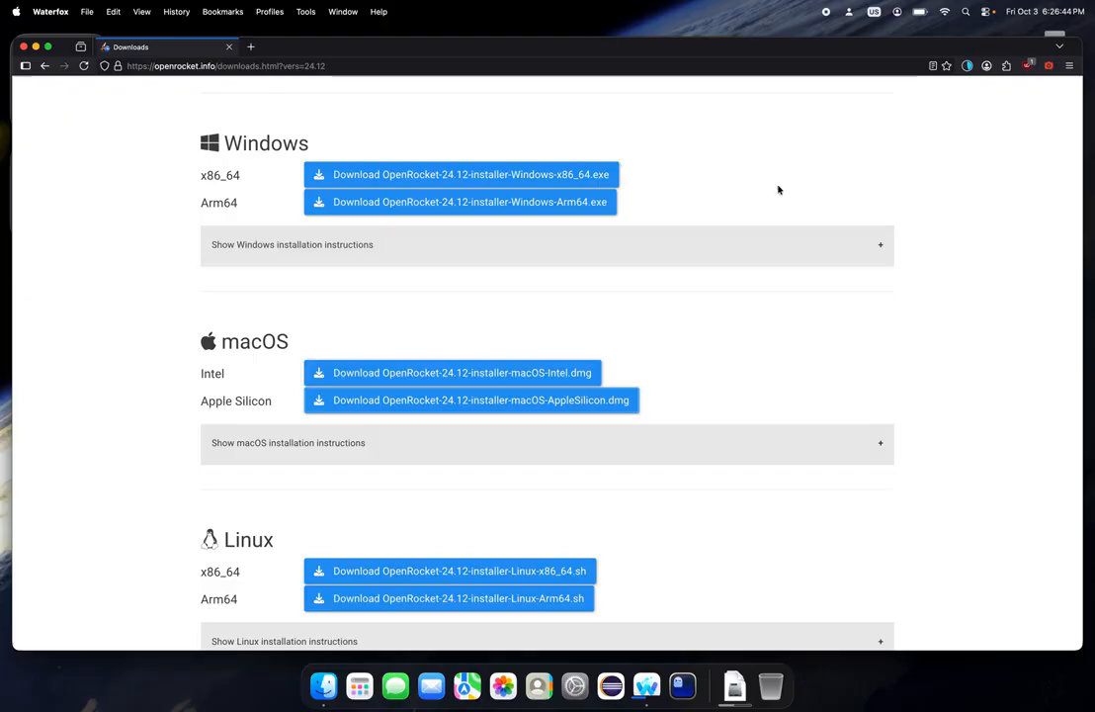
click(968, 65)
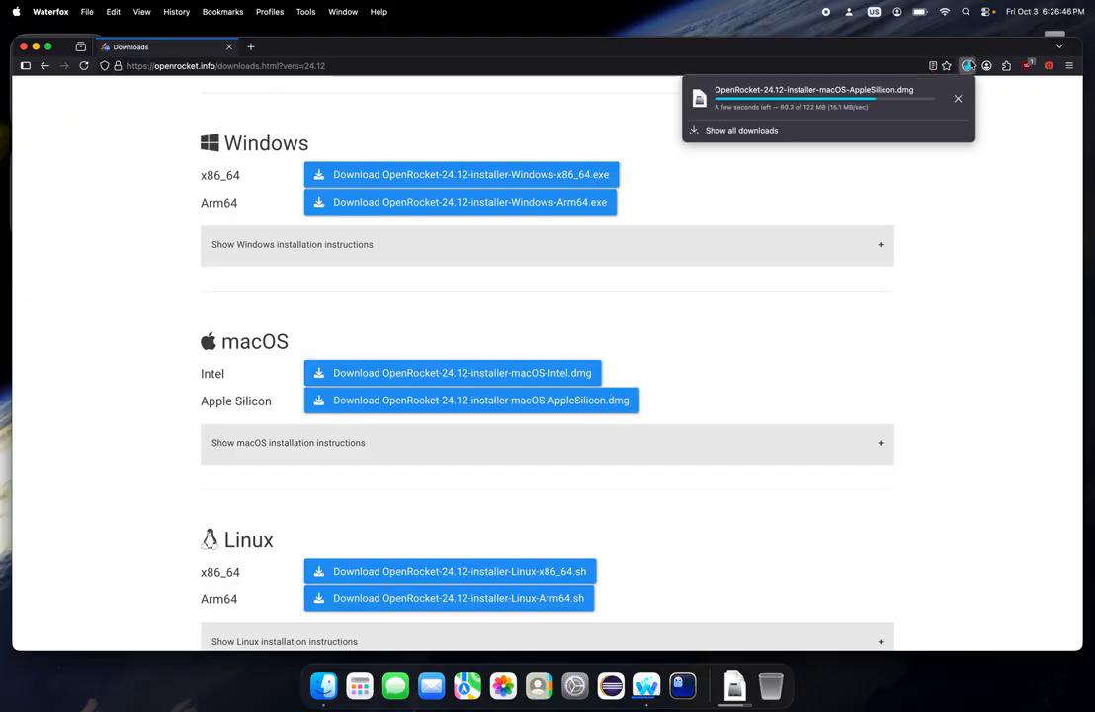
click(968, 65)
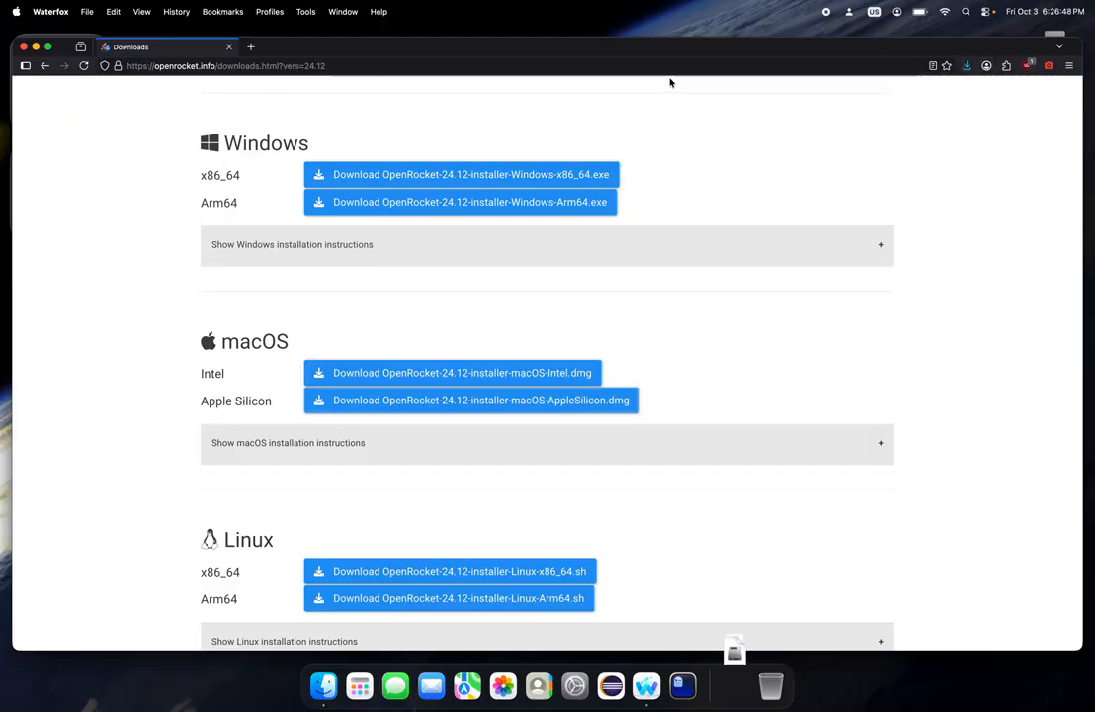
Step: Quit the browser and open the downloaded OpenRocket disk image
click(50, 11)
click(49, 148)
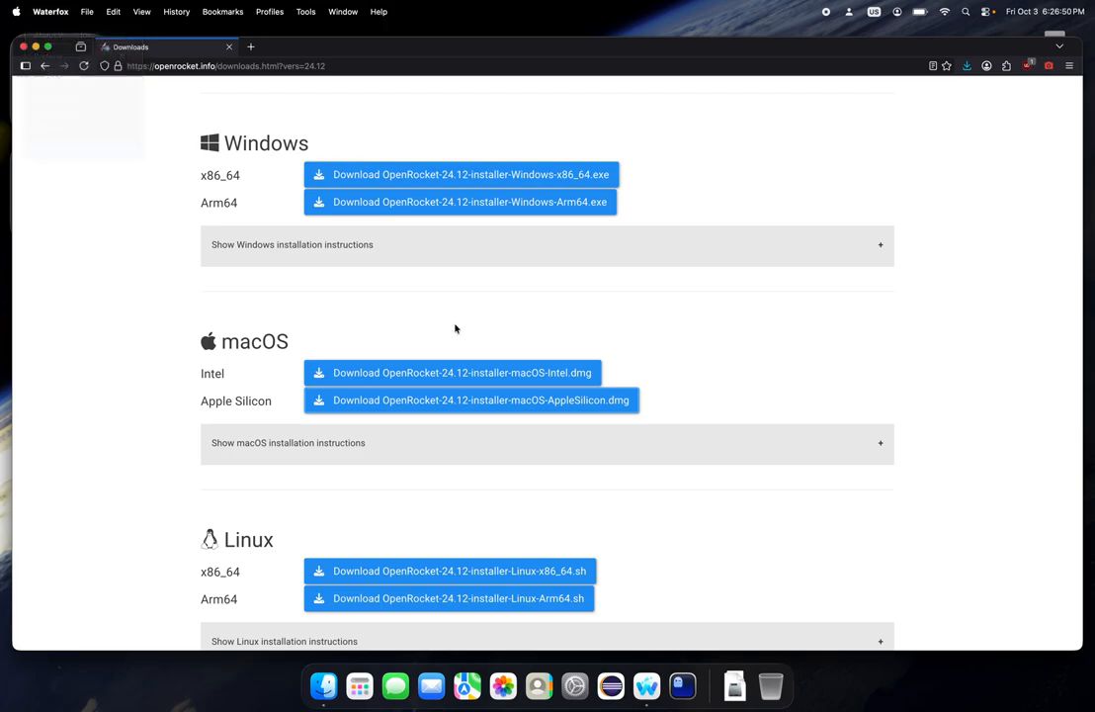
click(737, 680)
click(737, 638)
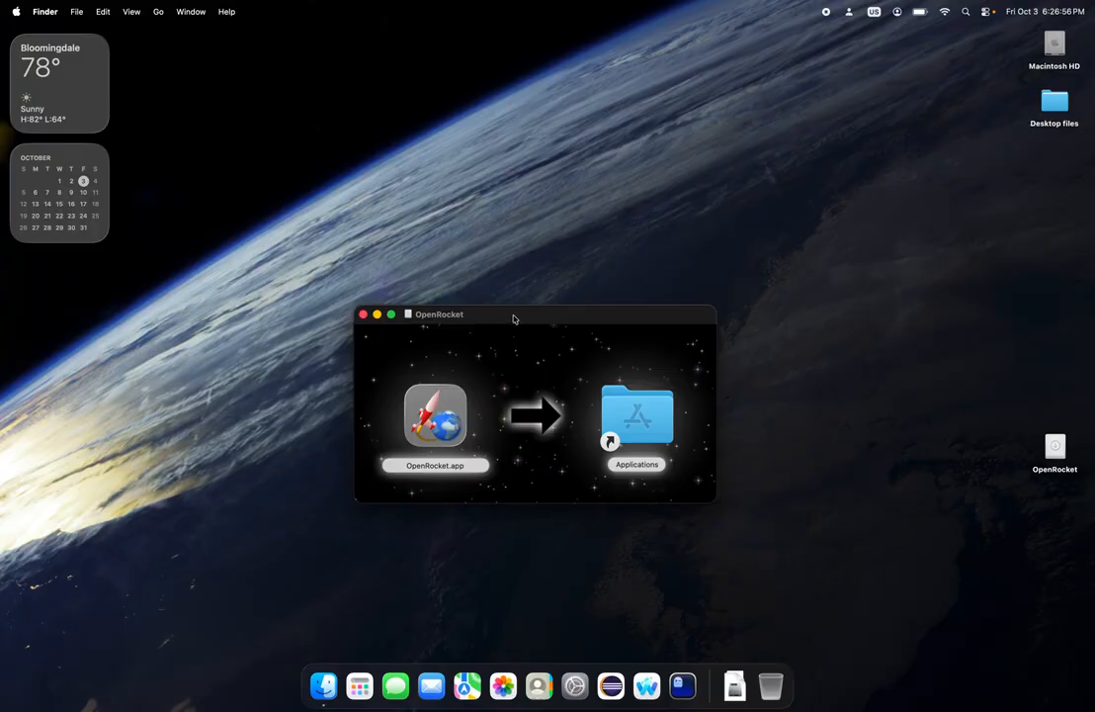
Step: Copy OpenRocket.app into the Applications folder and close the installer window
drag(513, 318, 563, 293)
drag(485, 390, 679, 401)
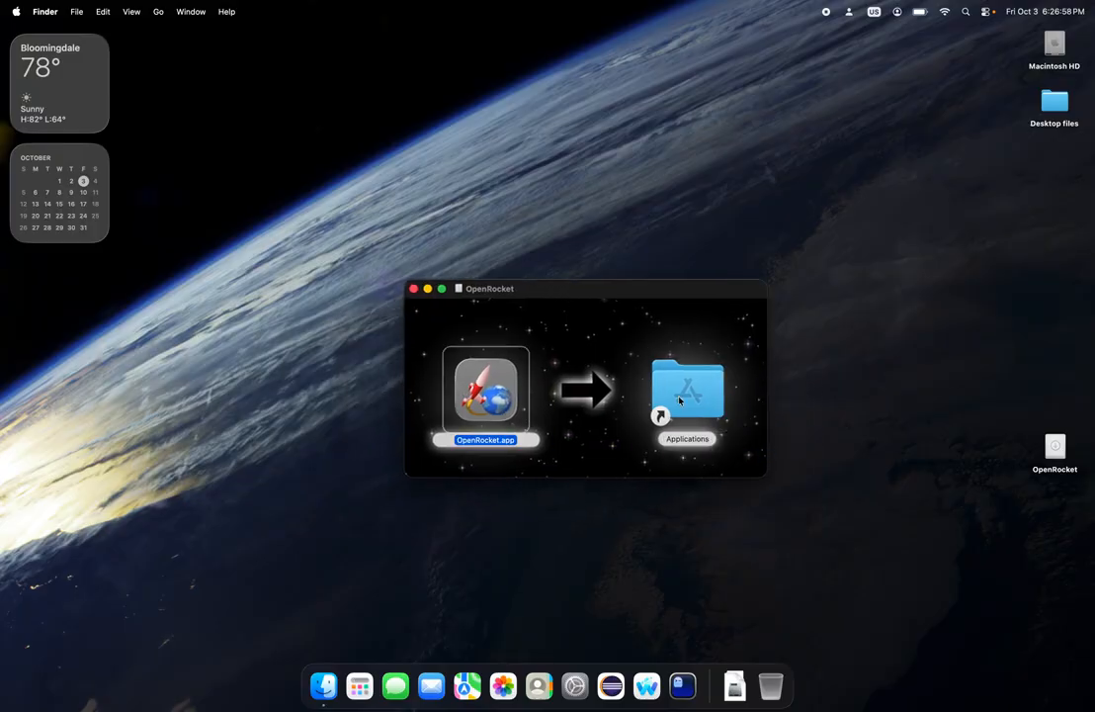
click(515, 185)
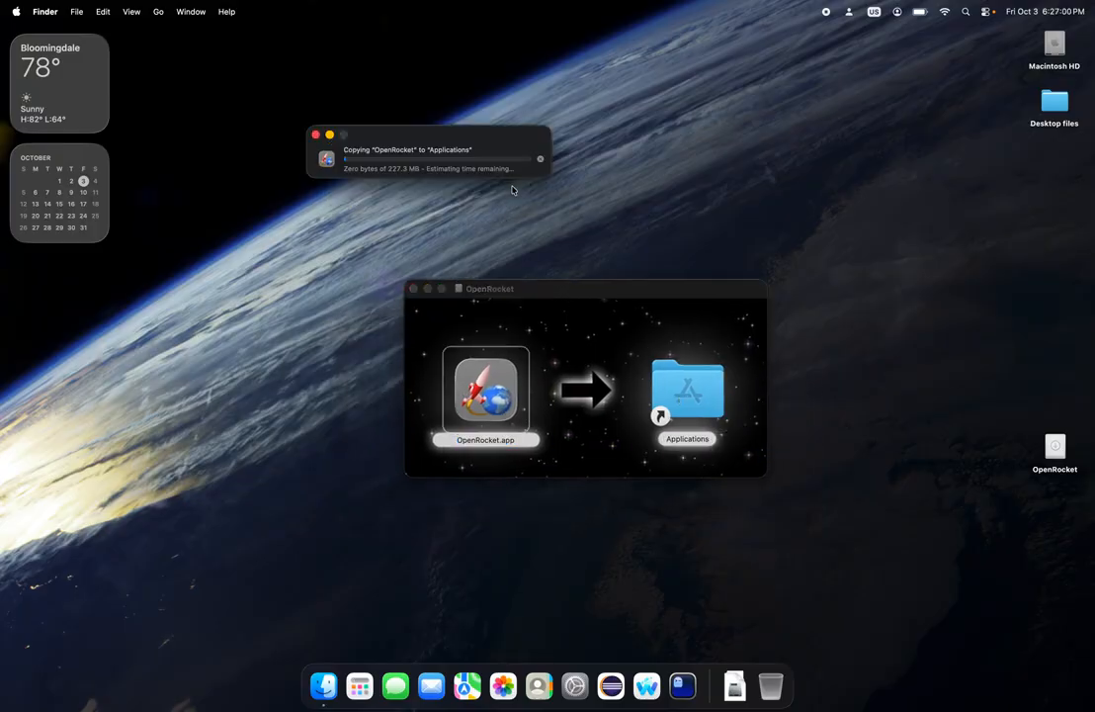
click(413, 288)
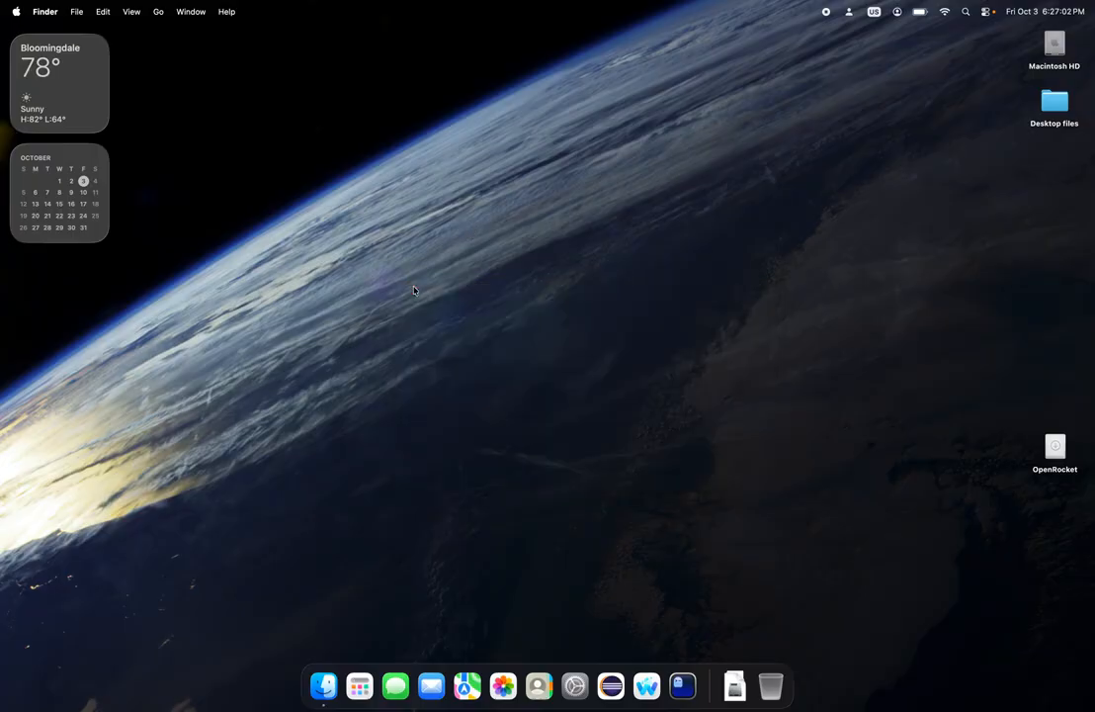
Step: Eject the OpenRocket disk image, move the downloaded installer file to the Trash and empty it
drag(1053, 453, 770, 682)
click(736, 683)
drag(741, 633, 764, 669)
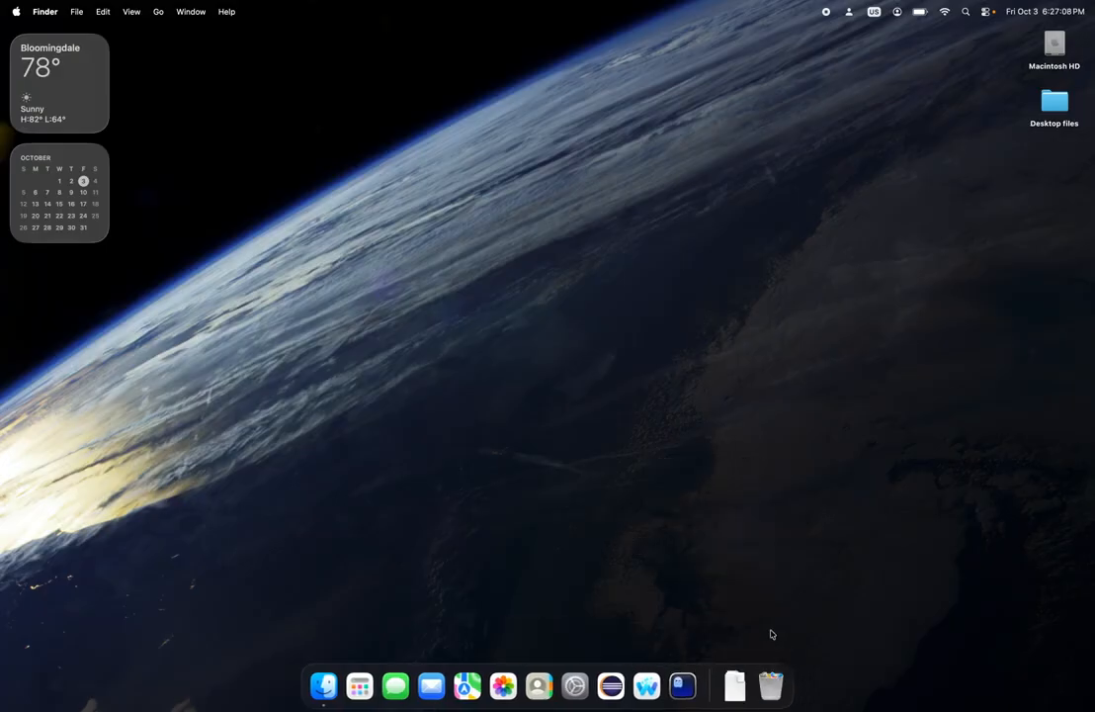
key(super+shift+BackSpace)
key(Return)
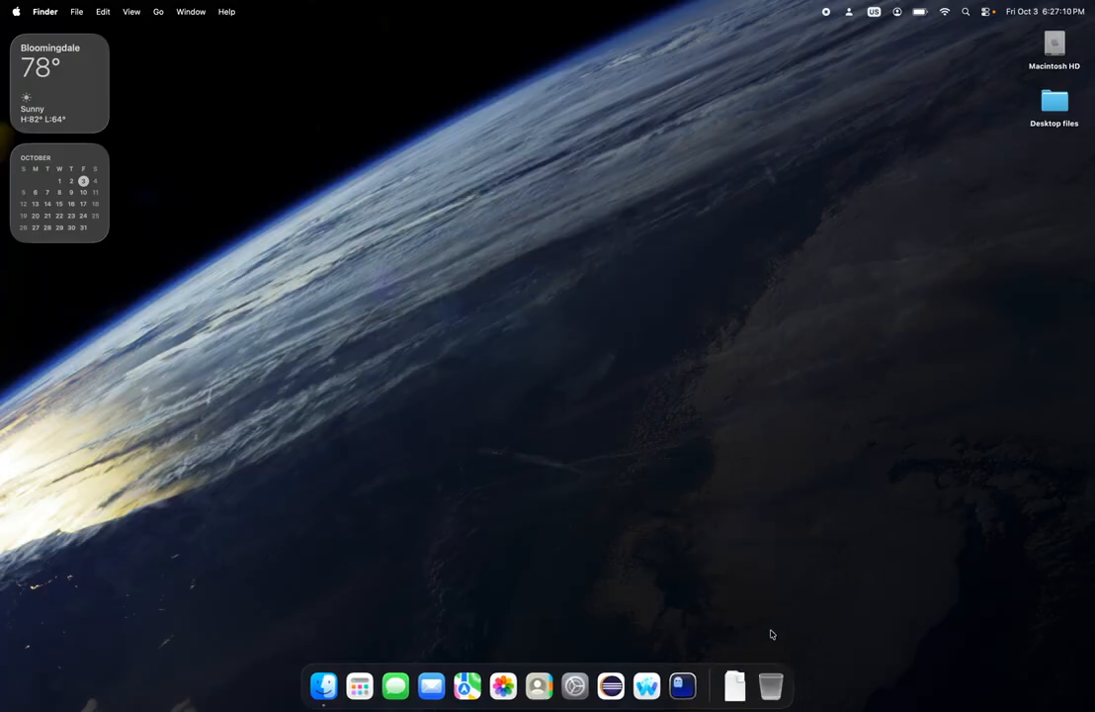
Step: Launch OpenRocket, allow the downloaded app to open, and put its window in full screen
click(365, 696)
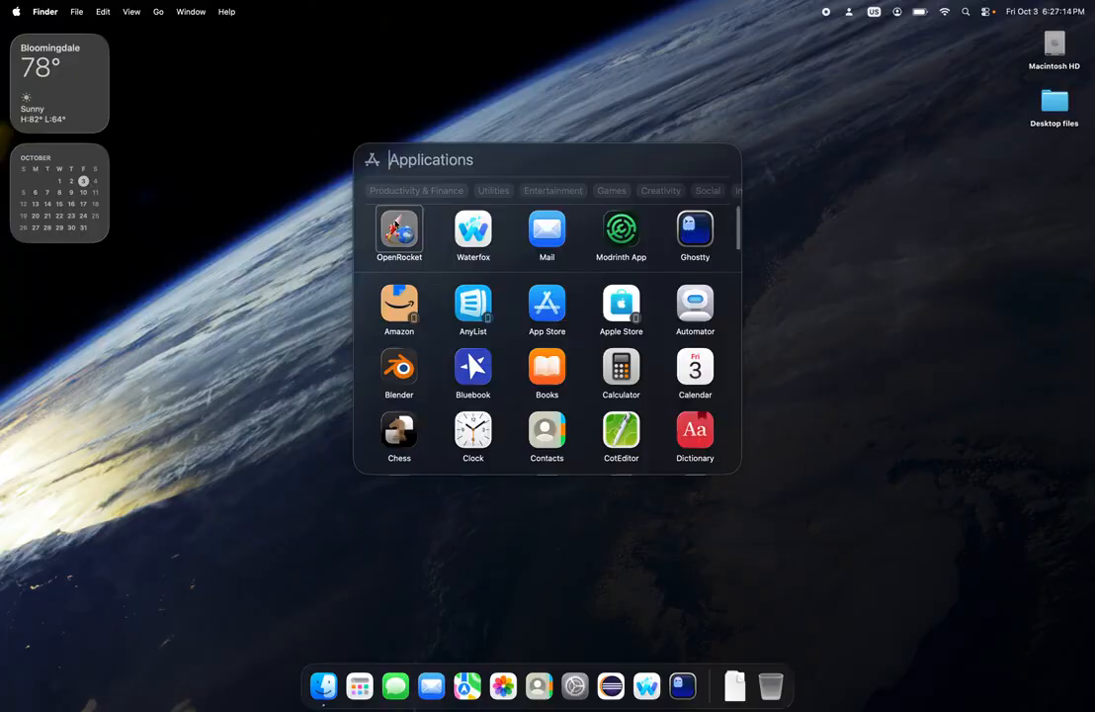
click(404, 238)
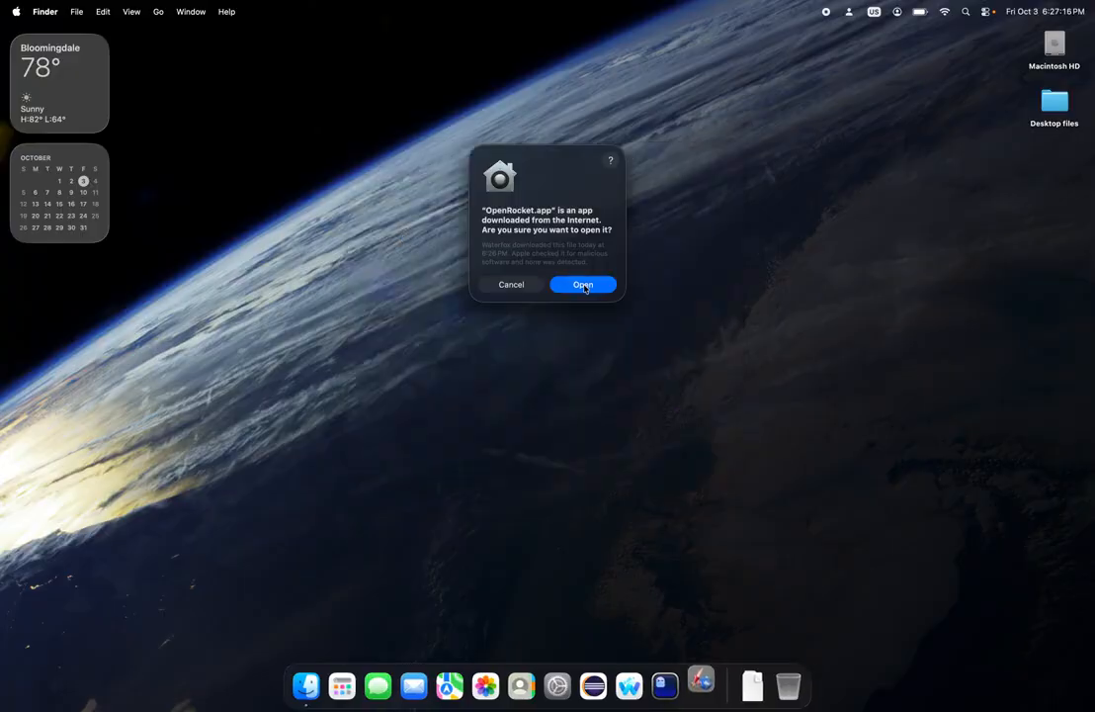
click(584, 285)
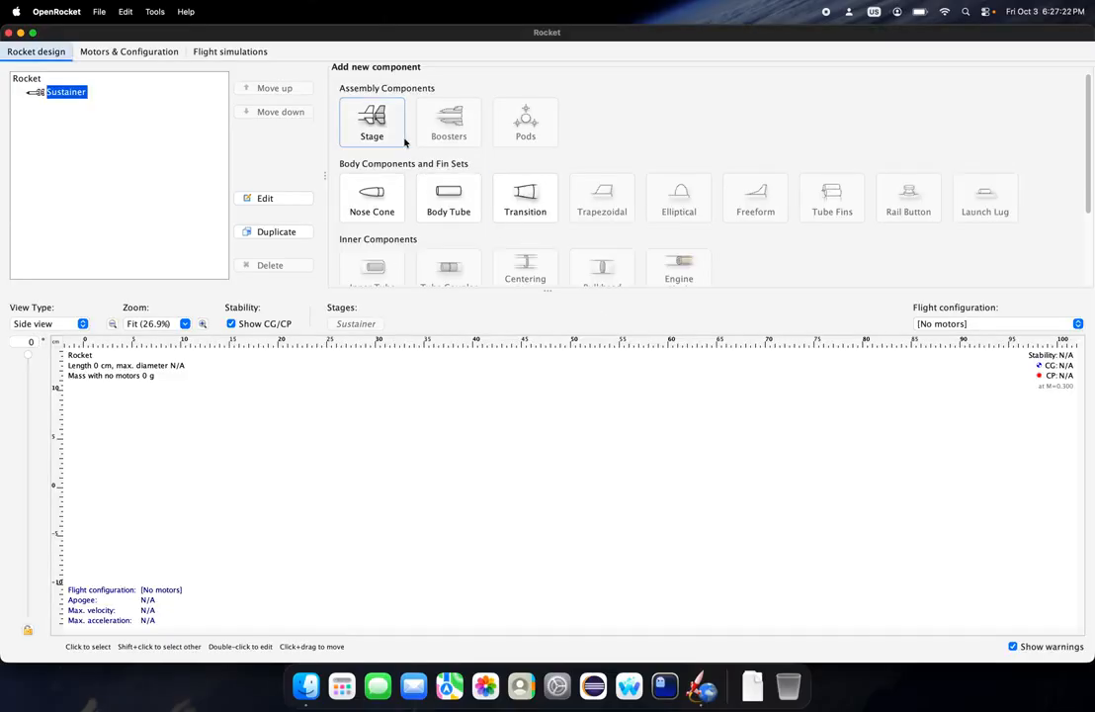
click(34, 34)
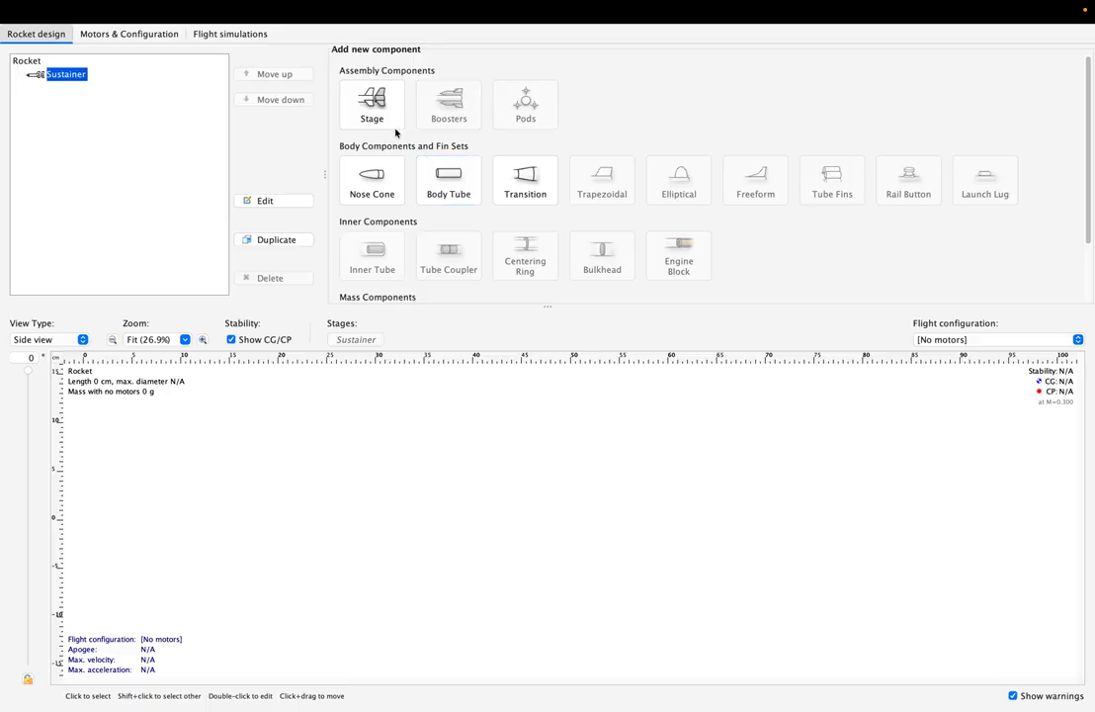
Step: Add a body tube to the Sustainer stage and browse the component presets without choosing one
click(449, 180)
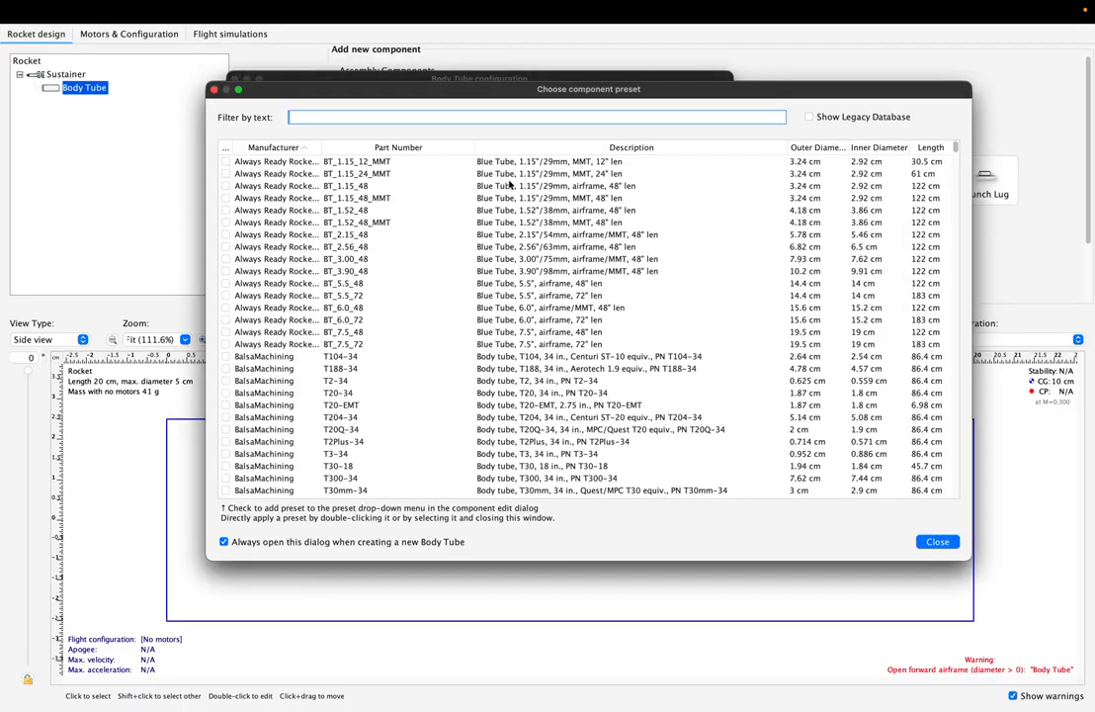
scroll(510, 182, up, 4)
scroll(510, 182, down, 20)
scroll(510, 182, down, 20)
scroll(510, 181, down, 20)
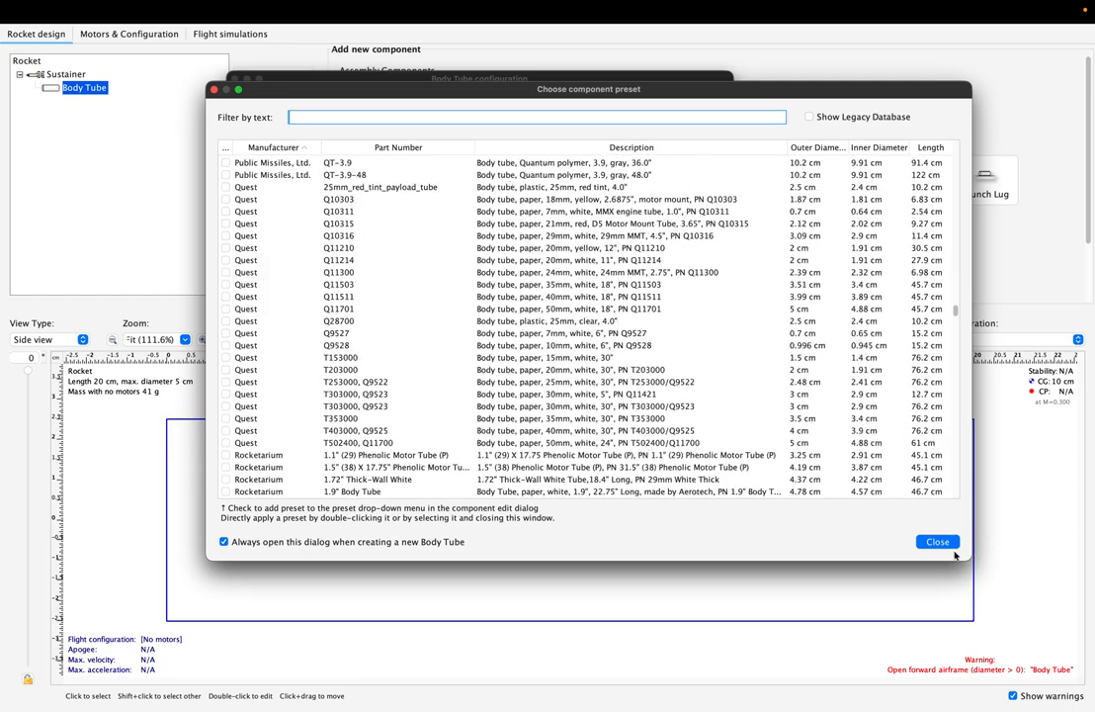
click(936, 542)
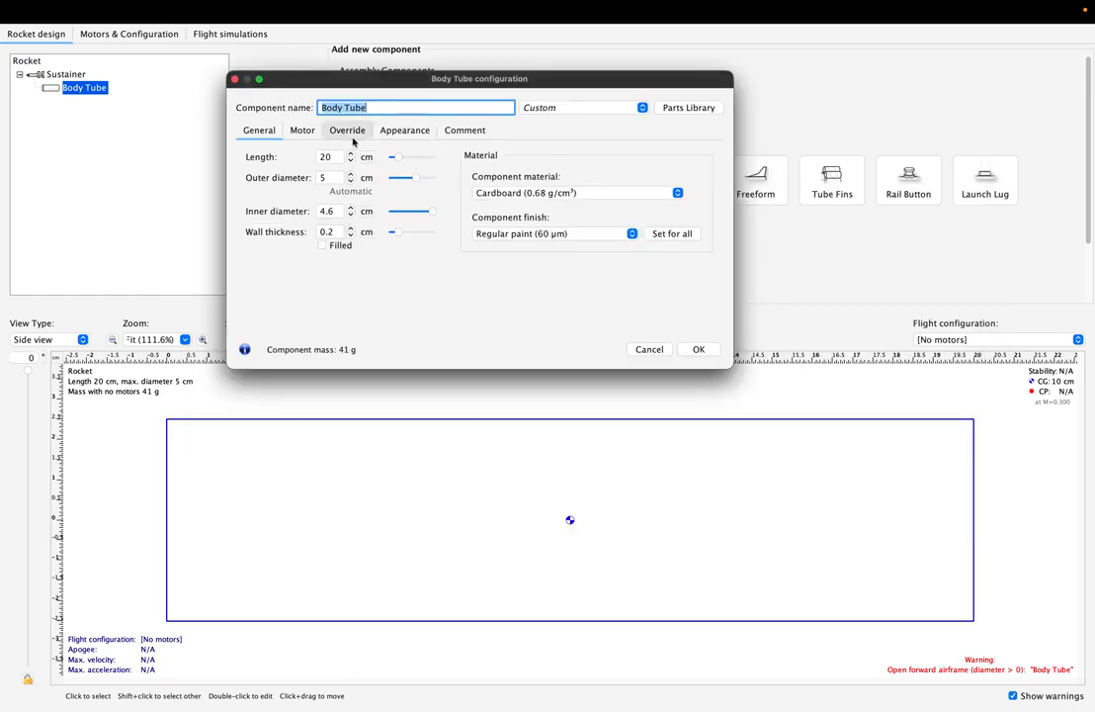
Step: Set the body tube's inner diameter to 3 cm and its outer diameter to 3.4 cm
click(333, 211)
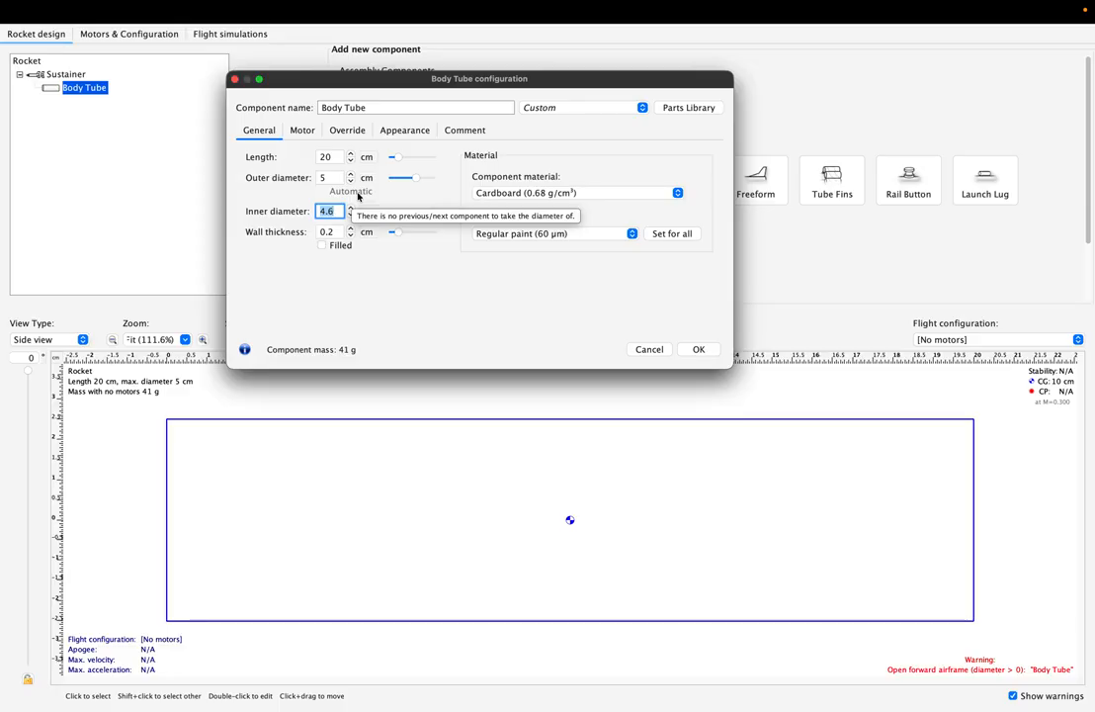
text(3)
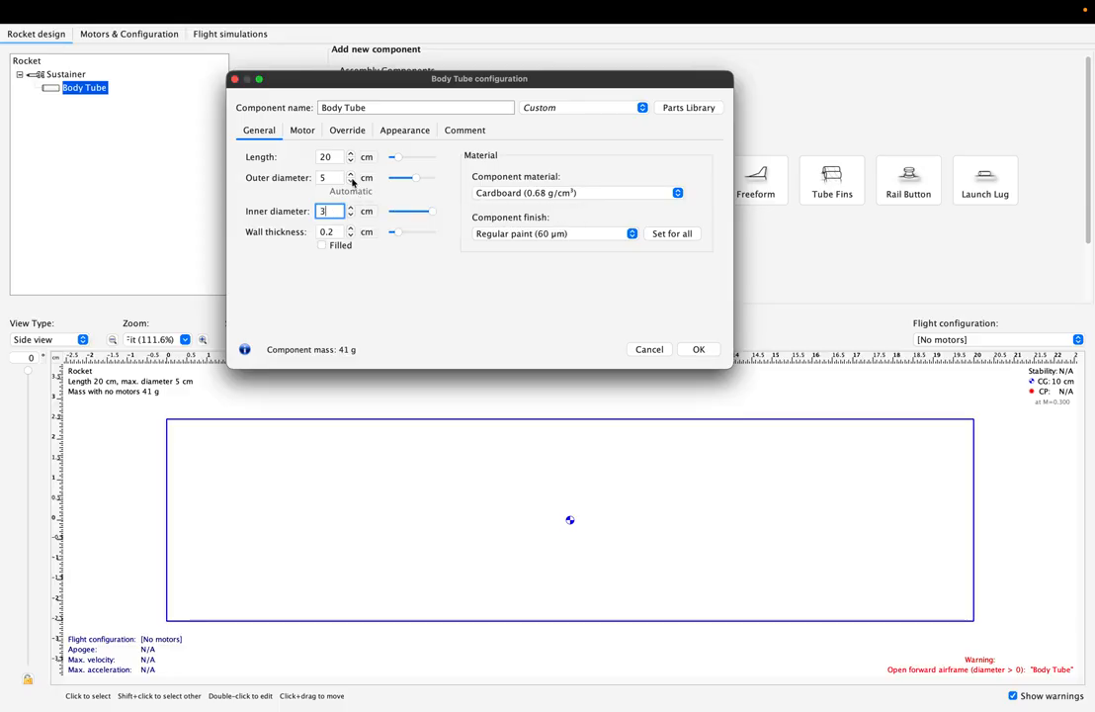
key(Return)
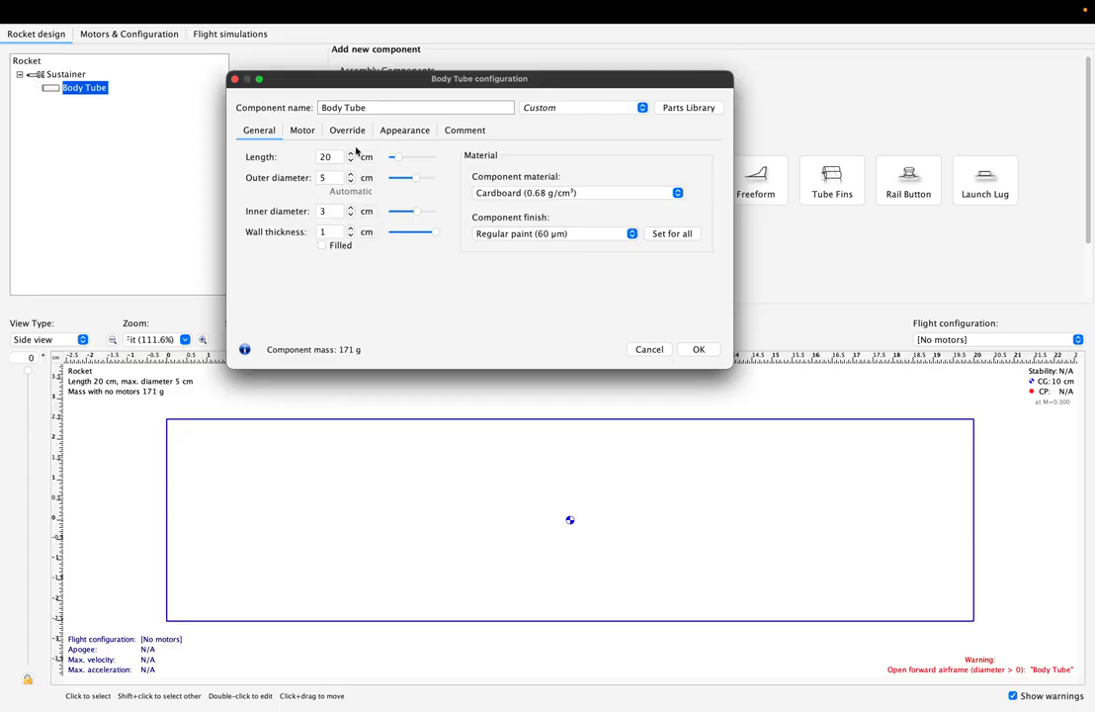
click(333, 177)
key(Return)
click(336, 212)
text(3.4)
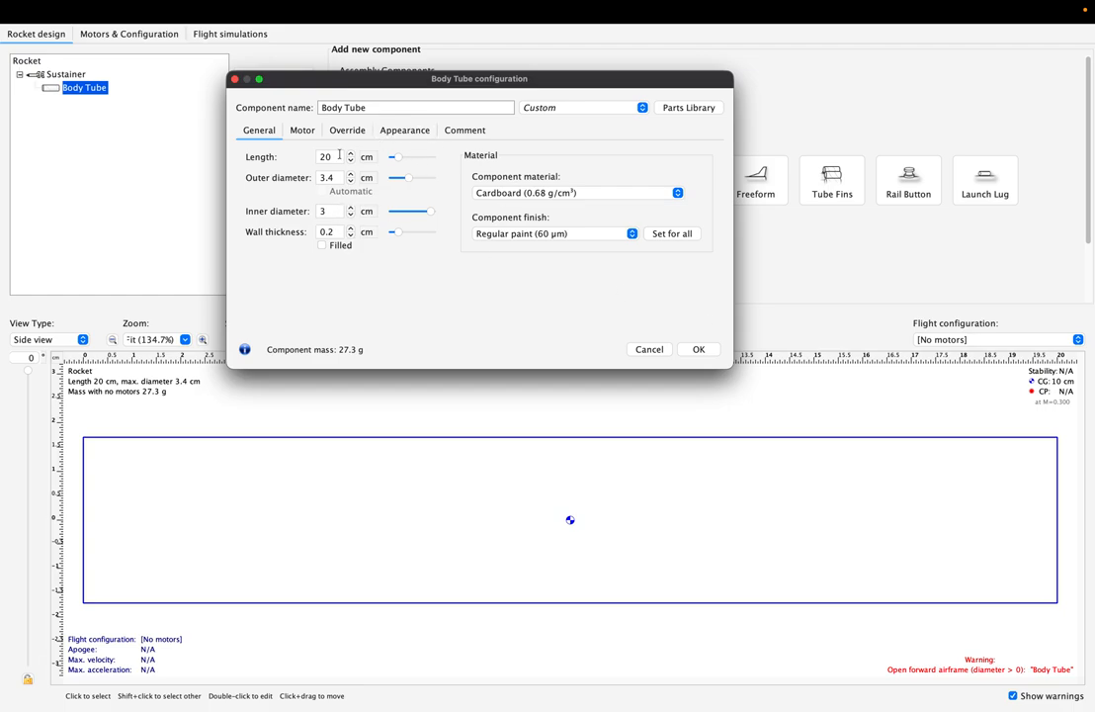
Step: Adjust the body tube's length, settling on 20 cm, and accept the configuration
drag(393, 158, 400, 158)
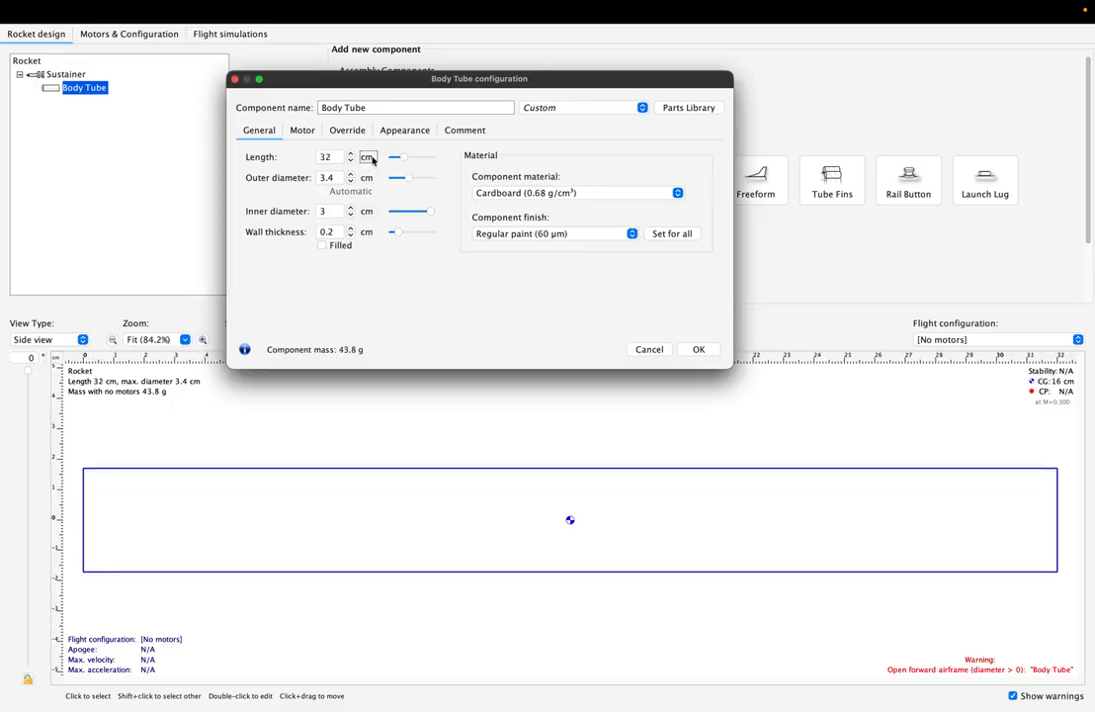
click(367, 157)
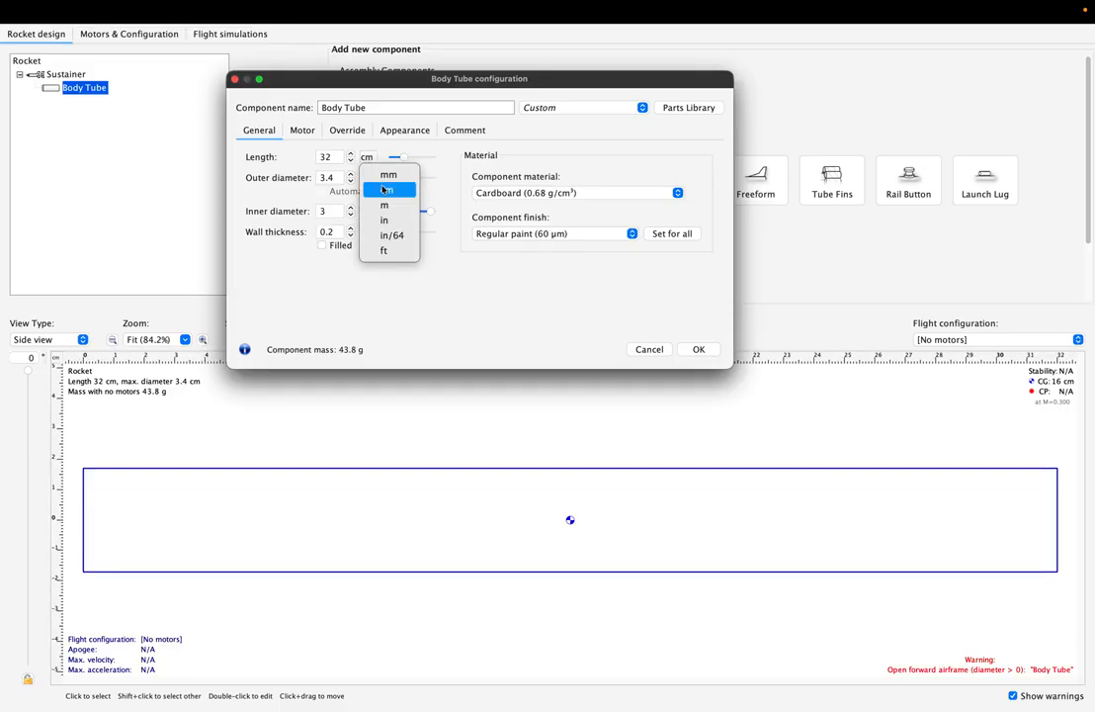
click(354, 150)
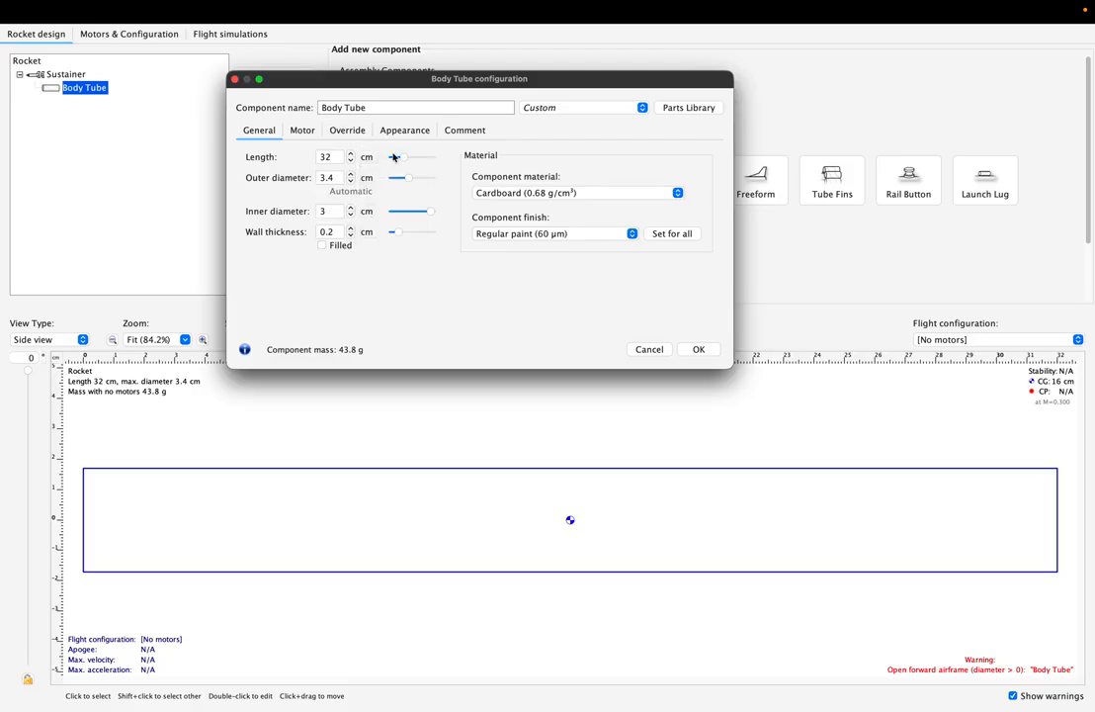
drag(396, 159, 399, 157)
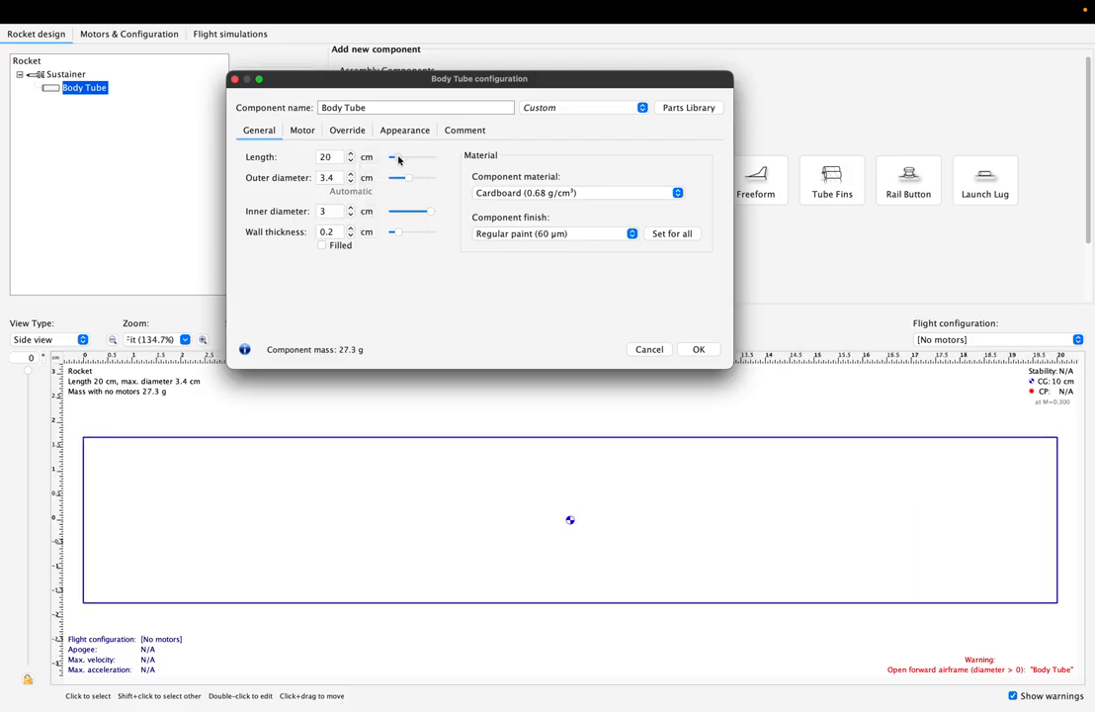
click(699, 350)
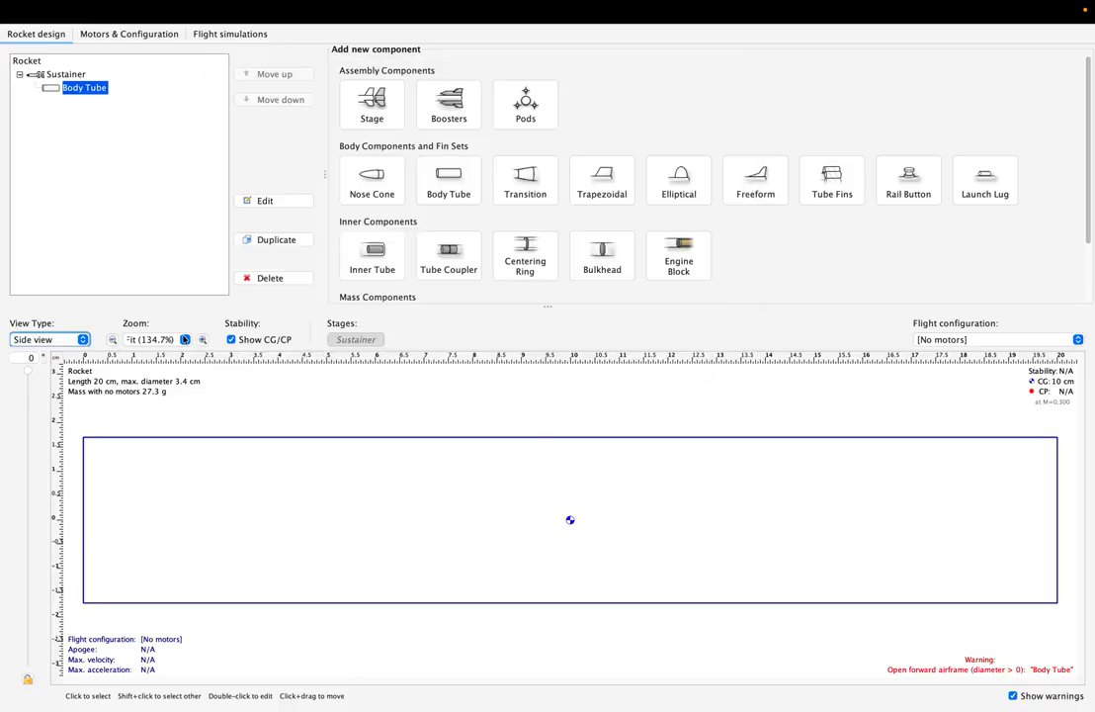
Step: Add a centering ring to the body tube and name it Centering Ring 1
click(113, 340)
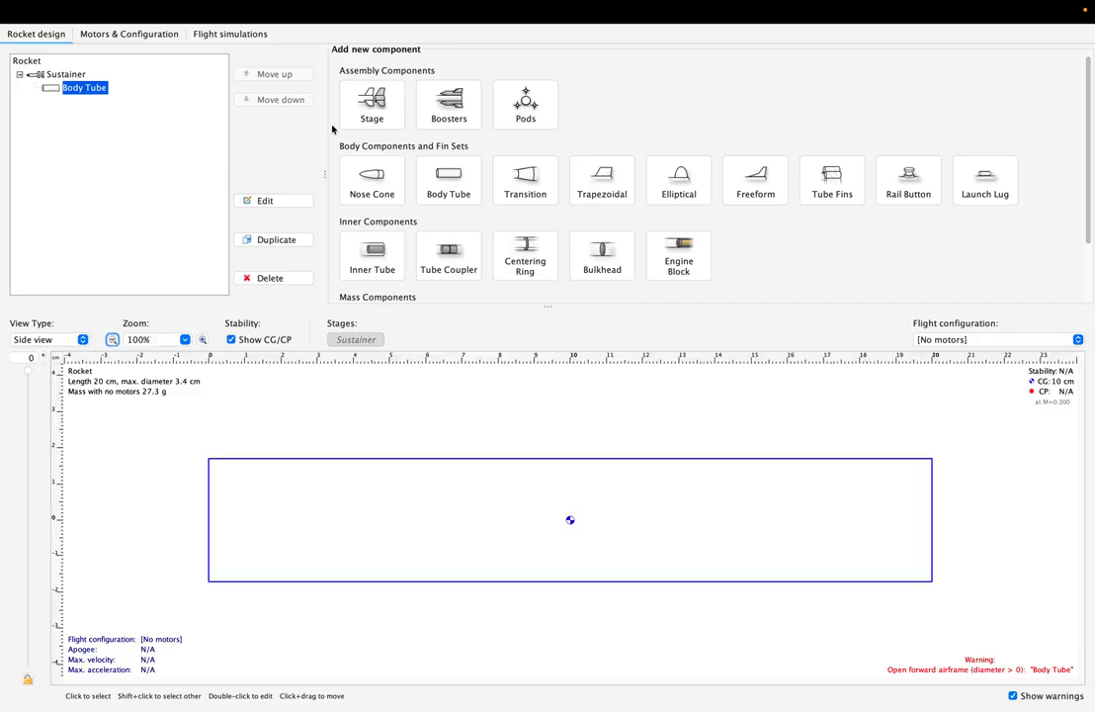
drag(29, 371, 54, 367)
drag(30, 374, 45, 333)
click(113, 339)
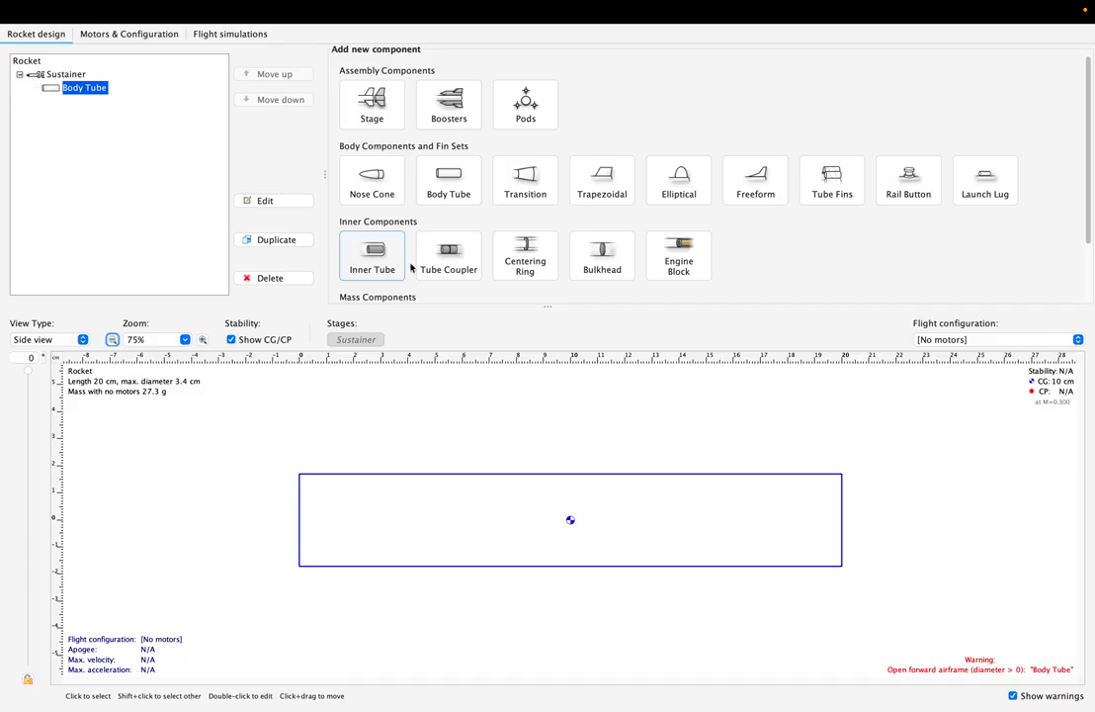
click(506, 252)
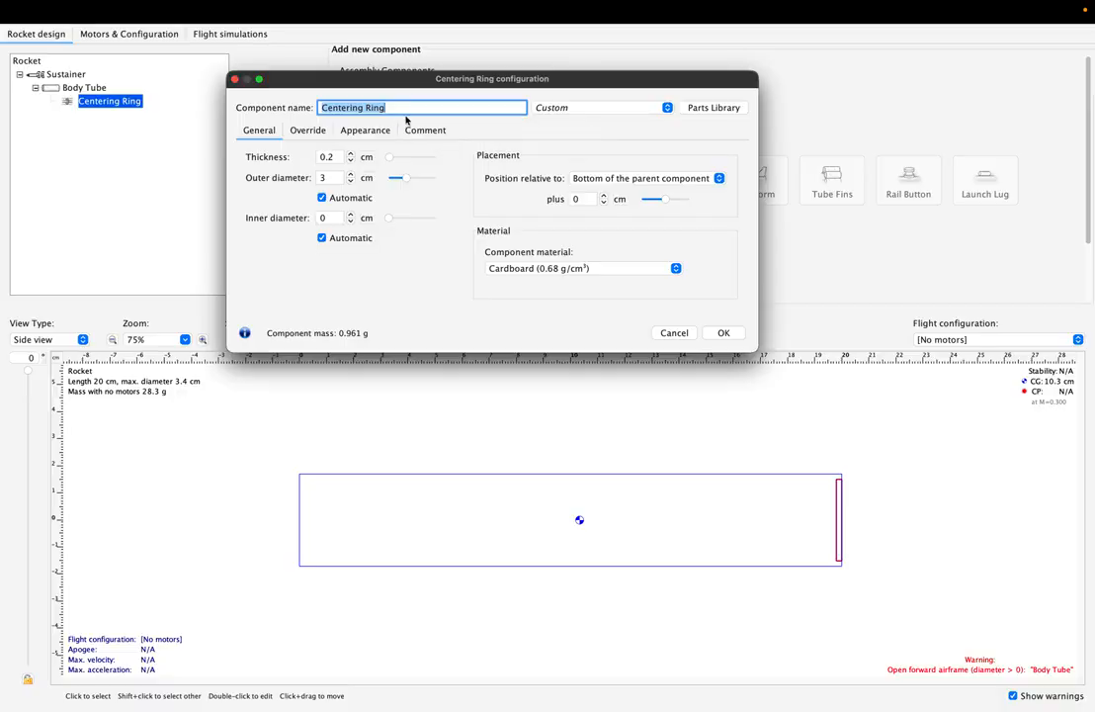
key(Right)
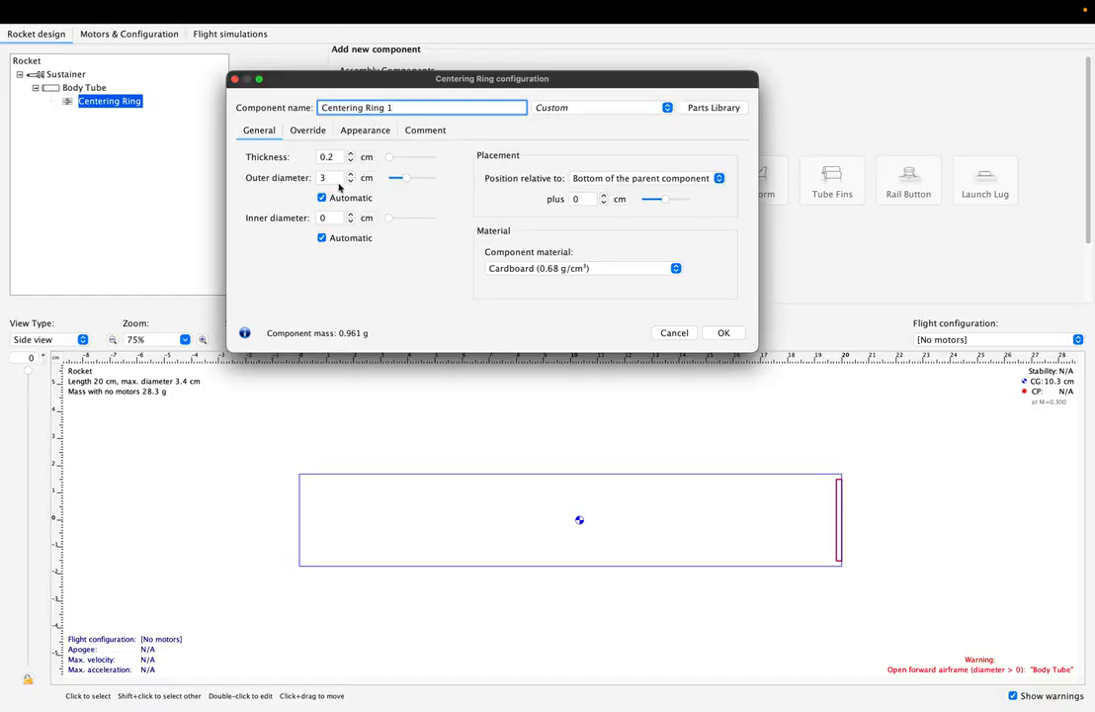
Step: Set Centering Ring 1's inner diameter to 1.8 cm and accept the configuration
click(335, 217)
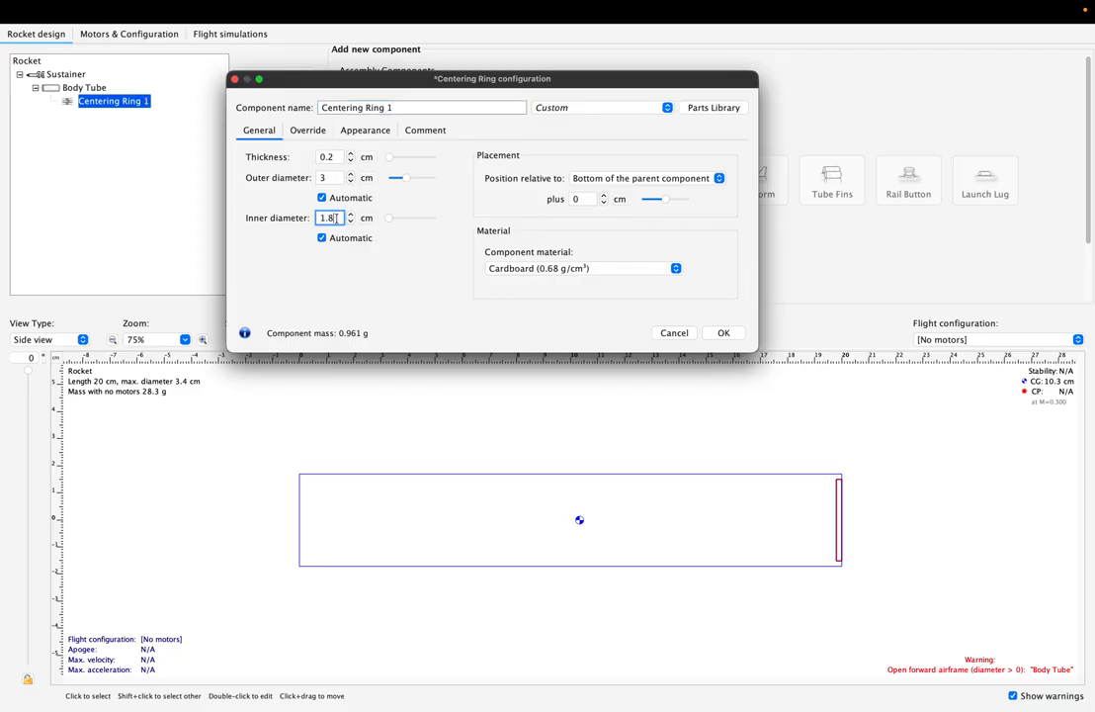
text(1.8)
click(433, 224)
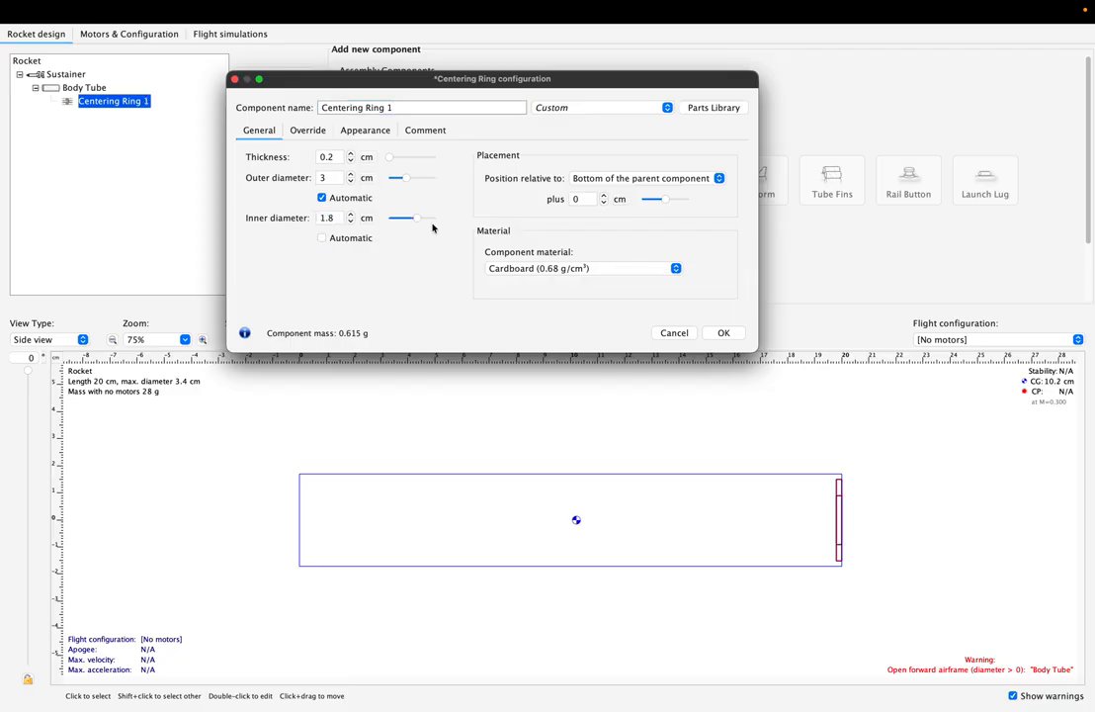
click(724, 333)
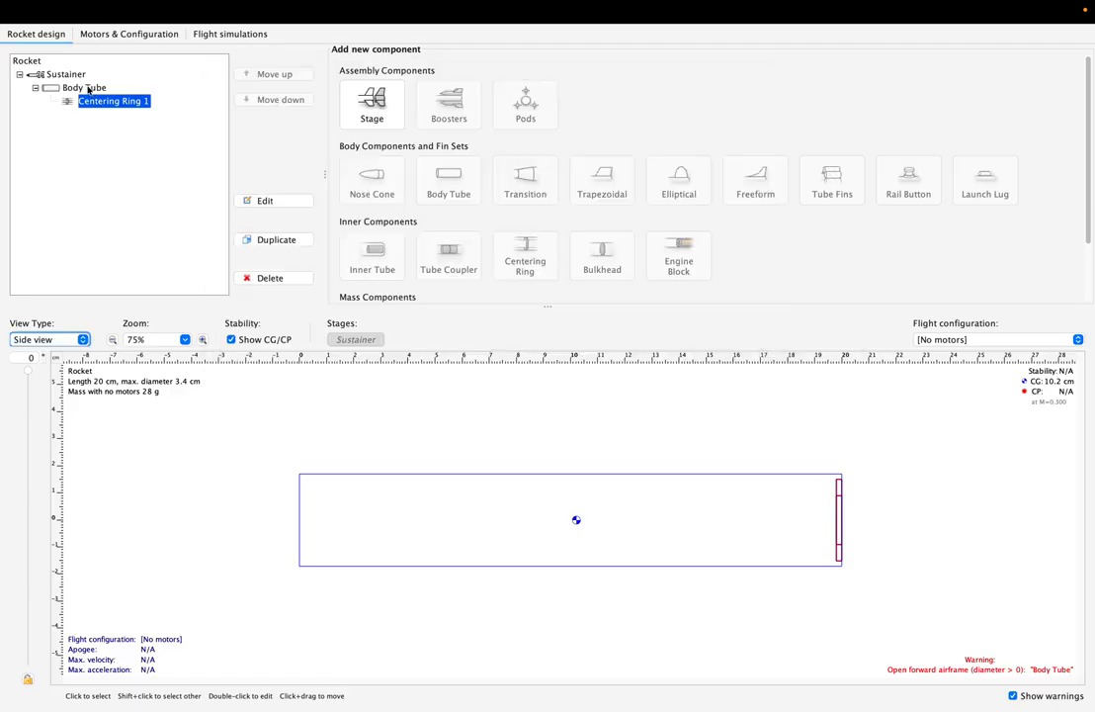
Step: Check the body tube's inner diameter against Centering Ring 1's outer diameter, leaving both configurations without changes
double_click(87, 88)
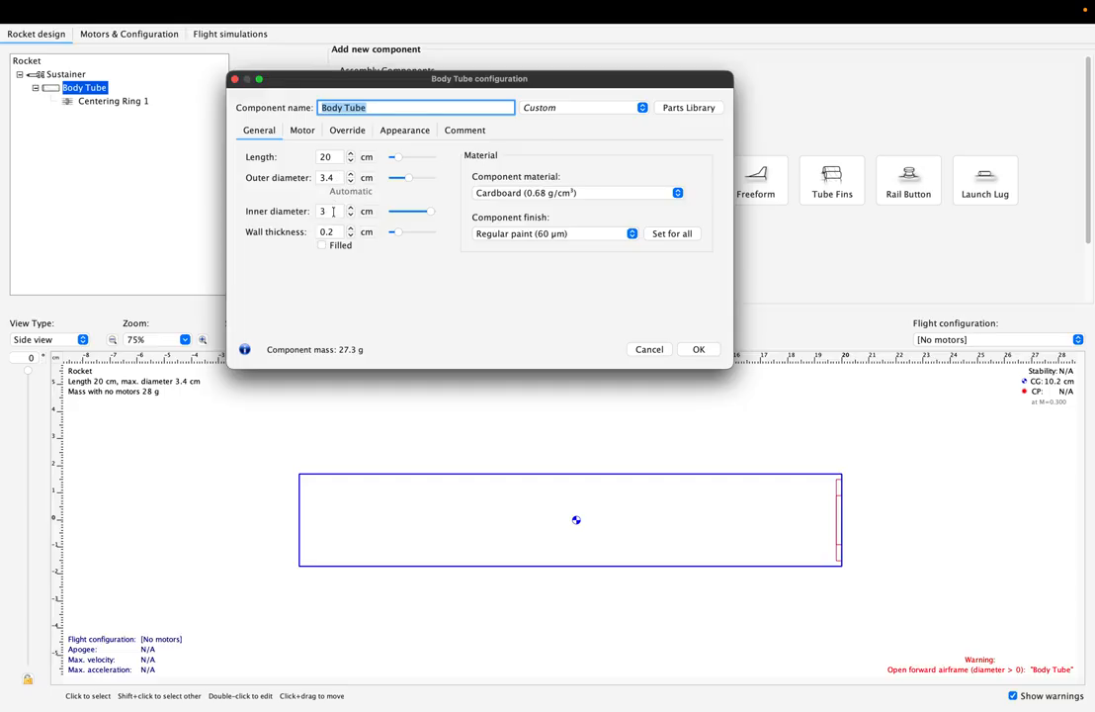
key(Escape)
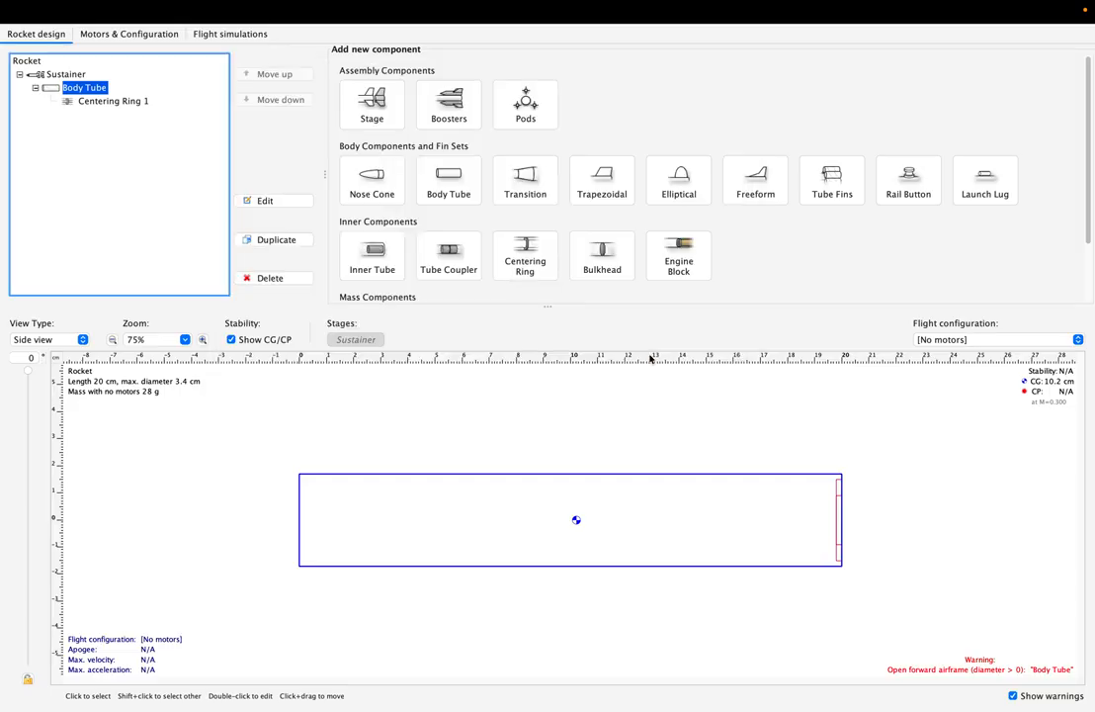
double_click(101, 101)
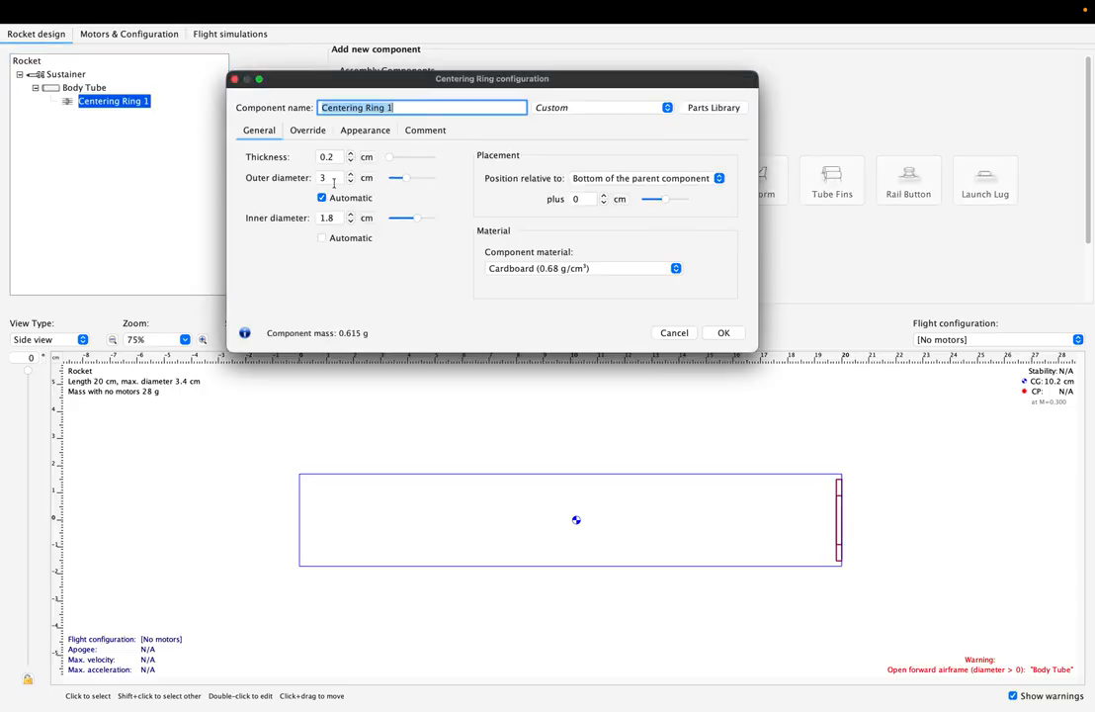
click(676, 333)
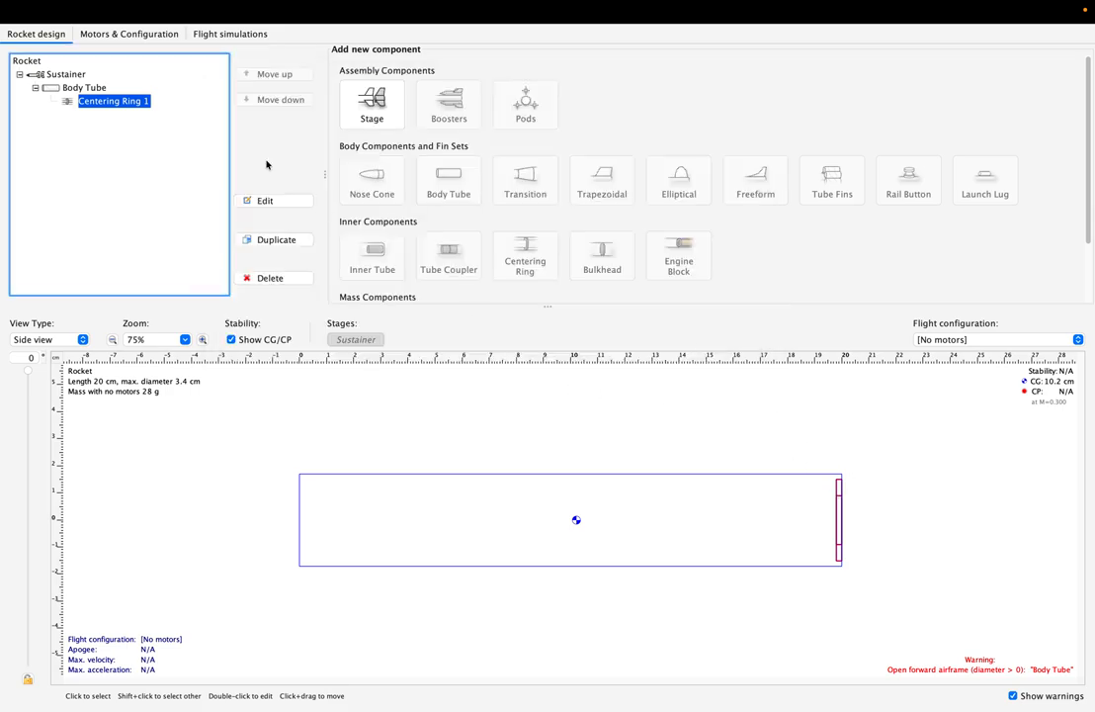
Step: Try offsetting Centering Ring 1 by 1 cm and -1 cm from the body tube's bottom, and discard the changes
double_click(133, 105)
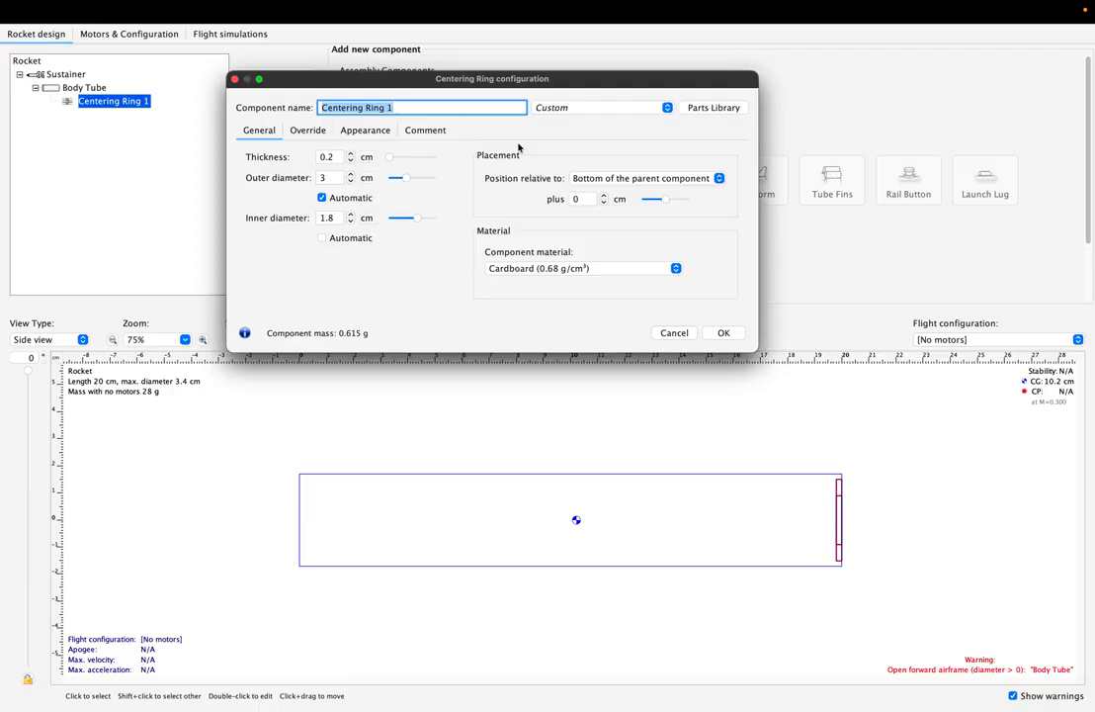
mouse_move(667, 206)
mouse_down()
mouse_move(654, 205)
mouse_move(676, 207)
mouse_move(667, 208)
mouse_up()
click(590, 199)
key(BackSpace)
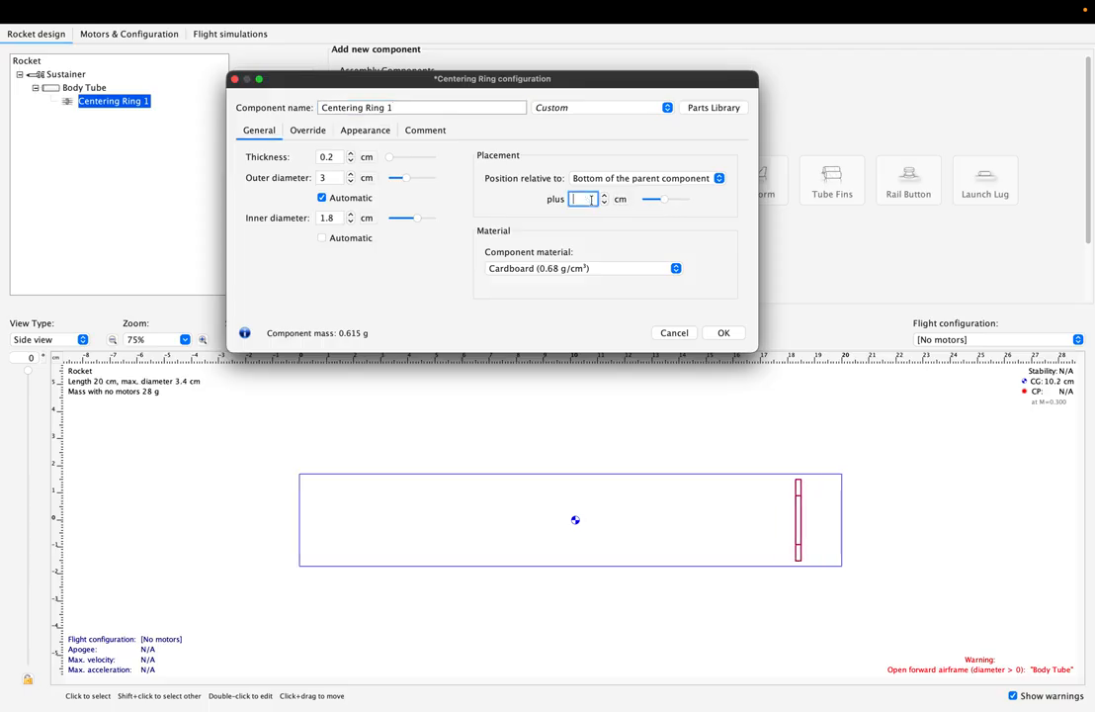
text(0)
text(1)
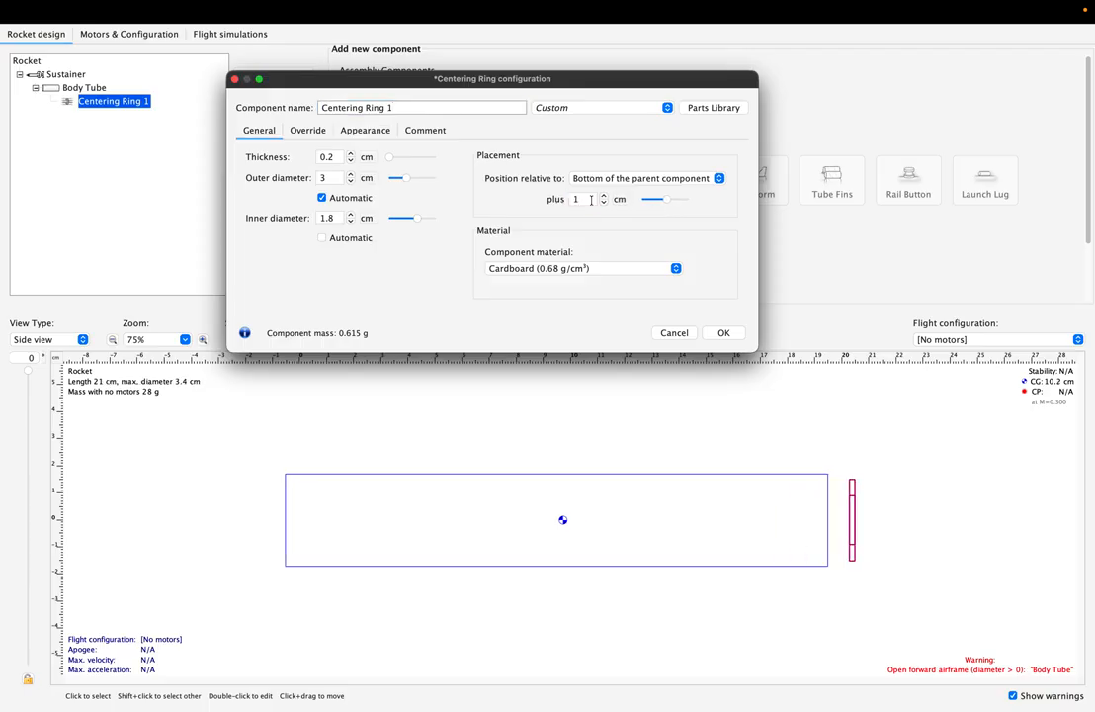
text(-1)
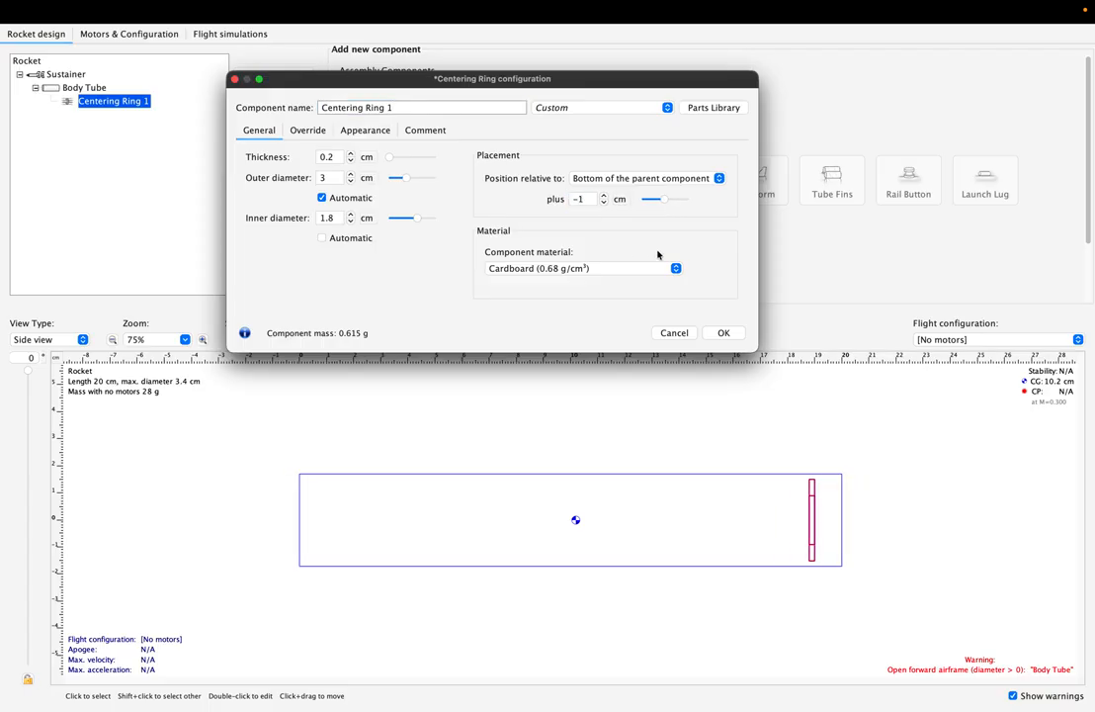
click(582, 198)
click(675, 333)
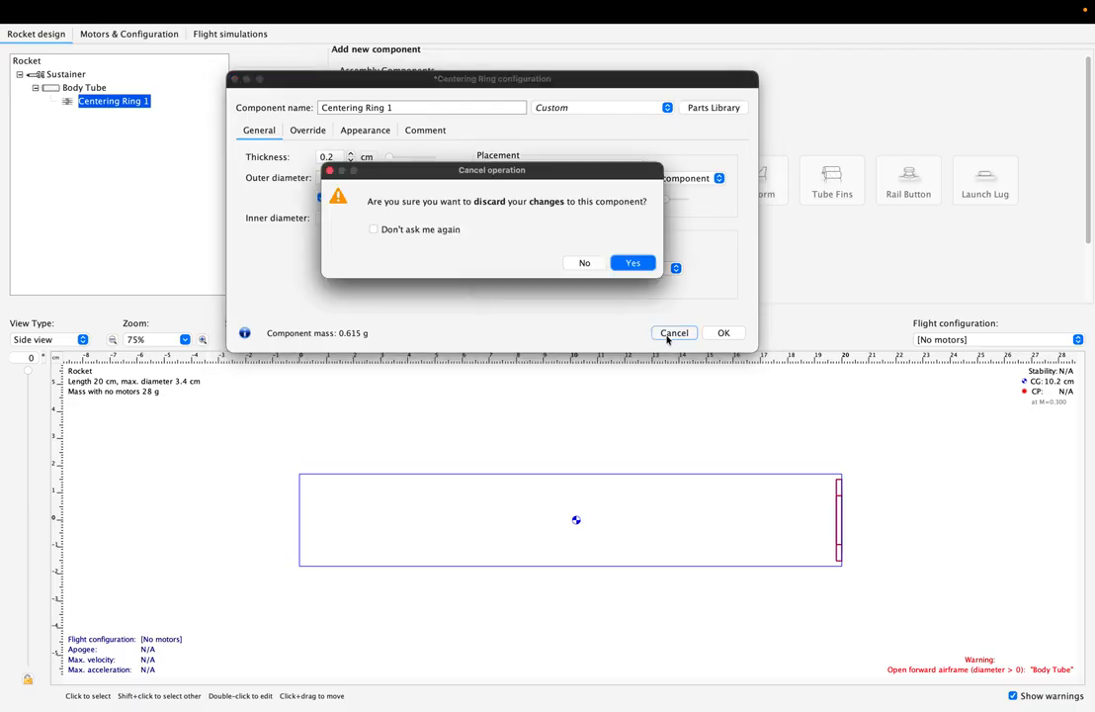
click(632, 264)
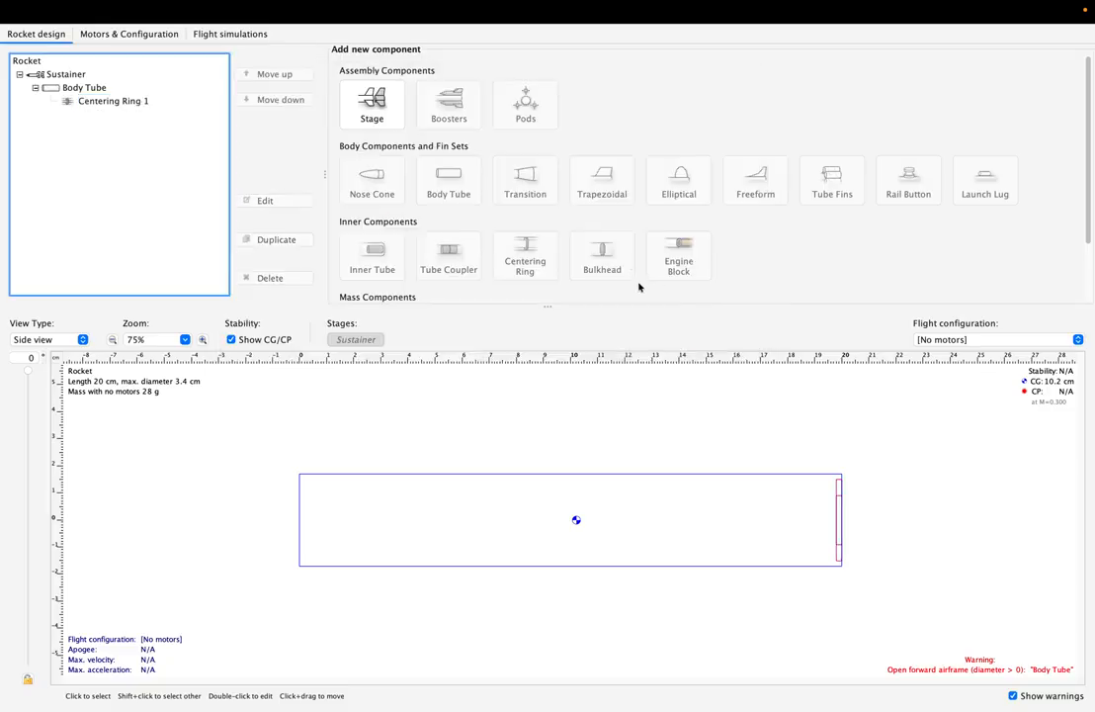
Step: Duplicate Centering Ring 1 and rename the copy Centering Ring 2
click(113, 101)
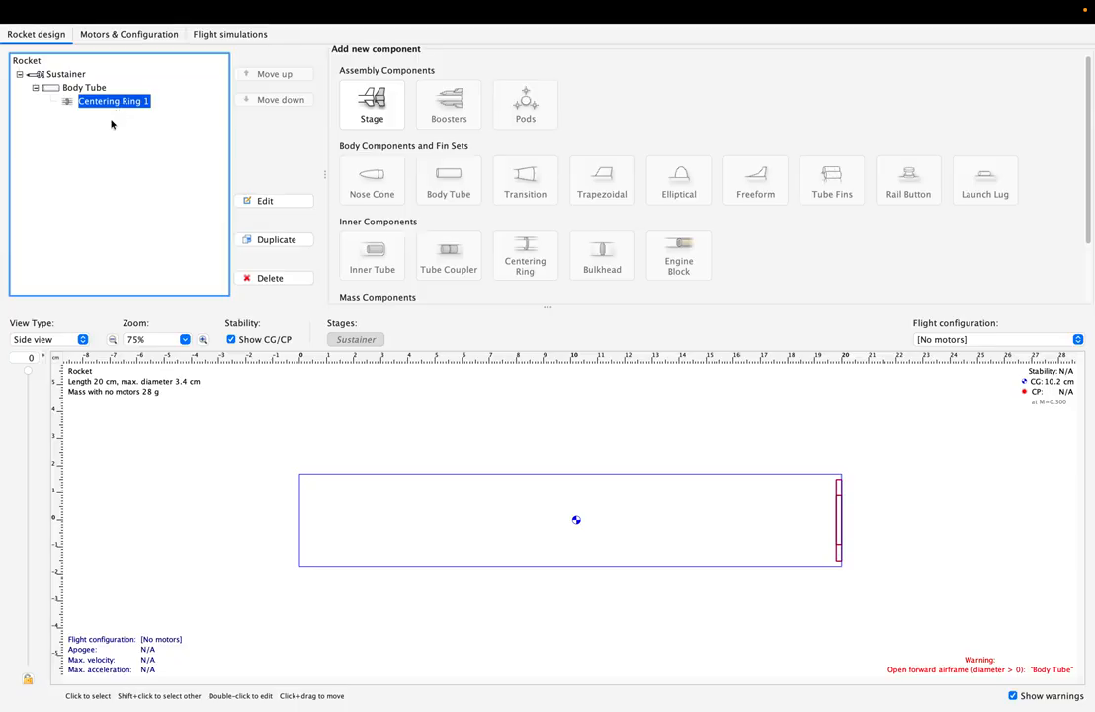
key(super+d)
double_click(128, 118)
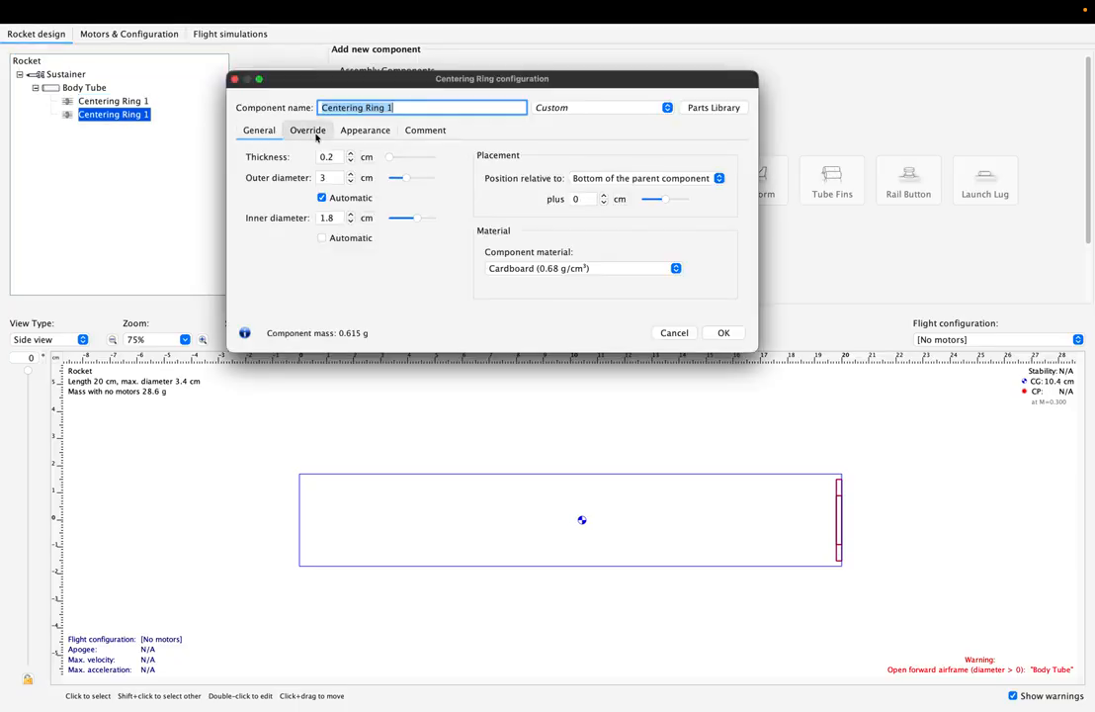
key(Right)
key(BackSpace)
text(2)
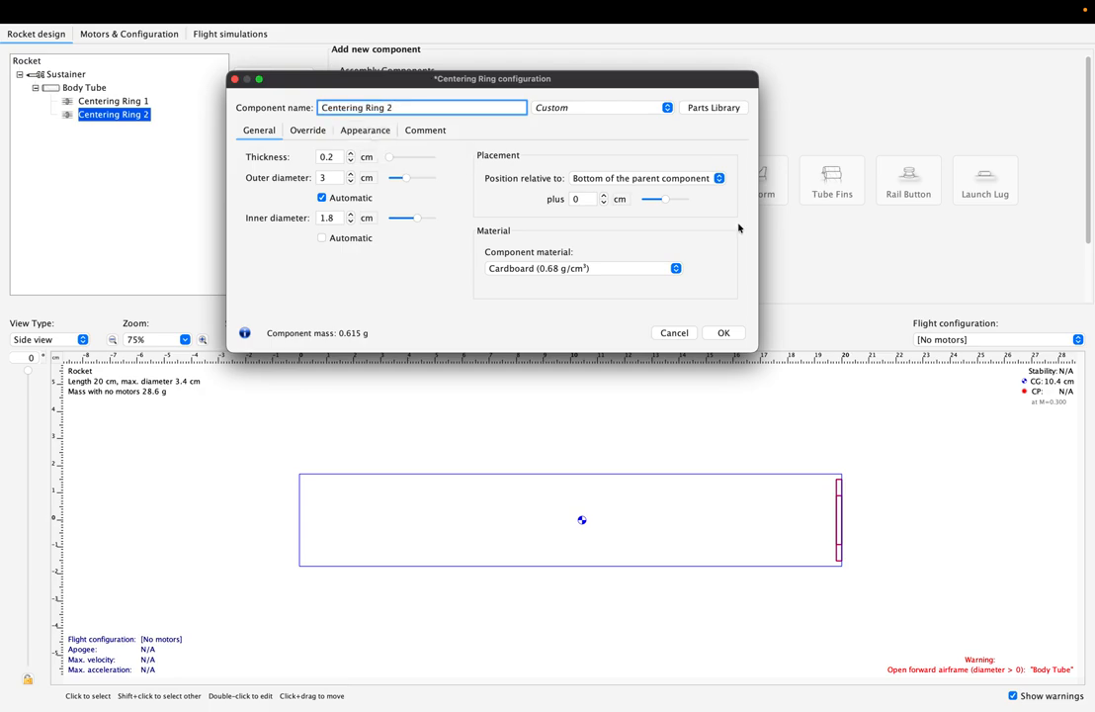
Step: Offset Centering Ring 2 by -2.6 cm from the bottom of the body tube and accept the configuration
drag(664, 201, 657, 202)
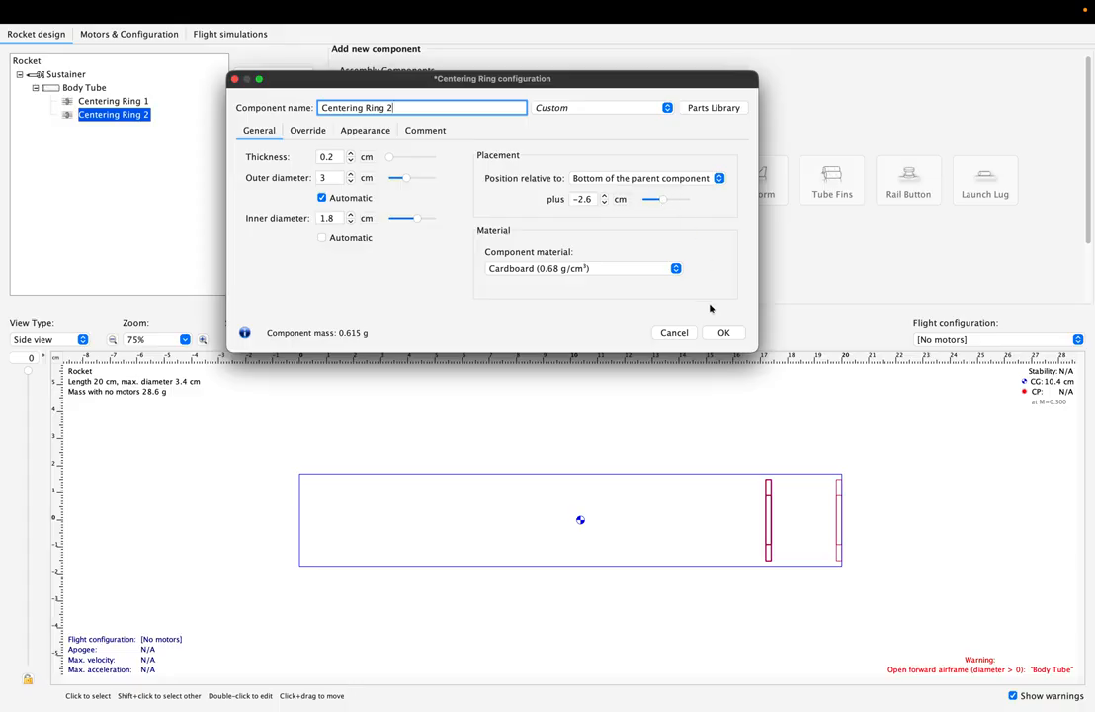
click(591, 199)
click(723, 333)
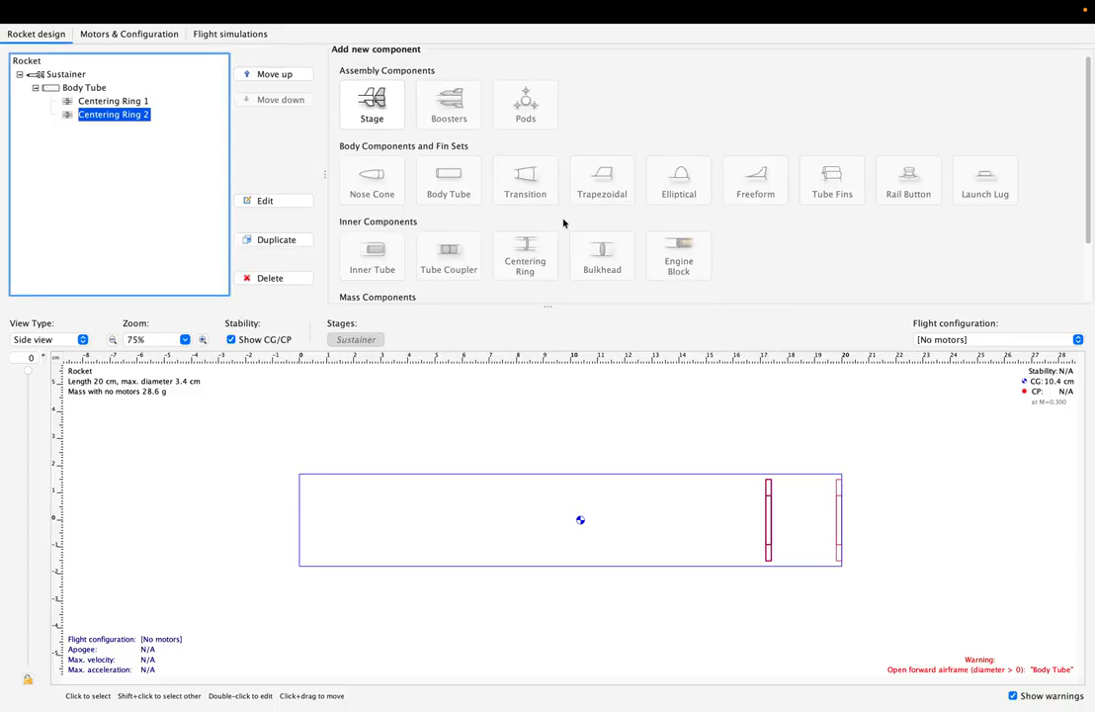
Step: Add an inner tube to the body tube without choosing a preset, accepting its default dimensions
click(85, 88)
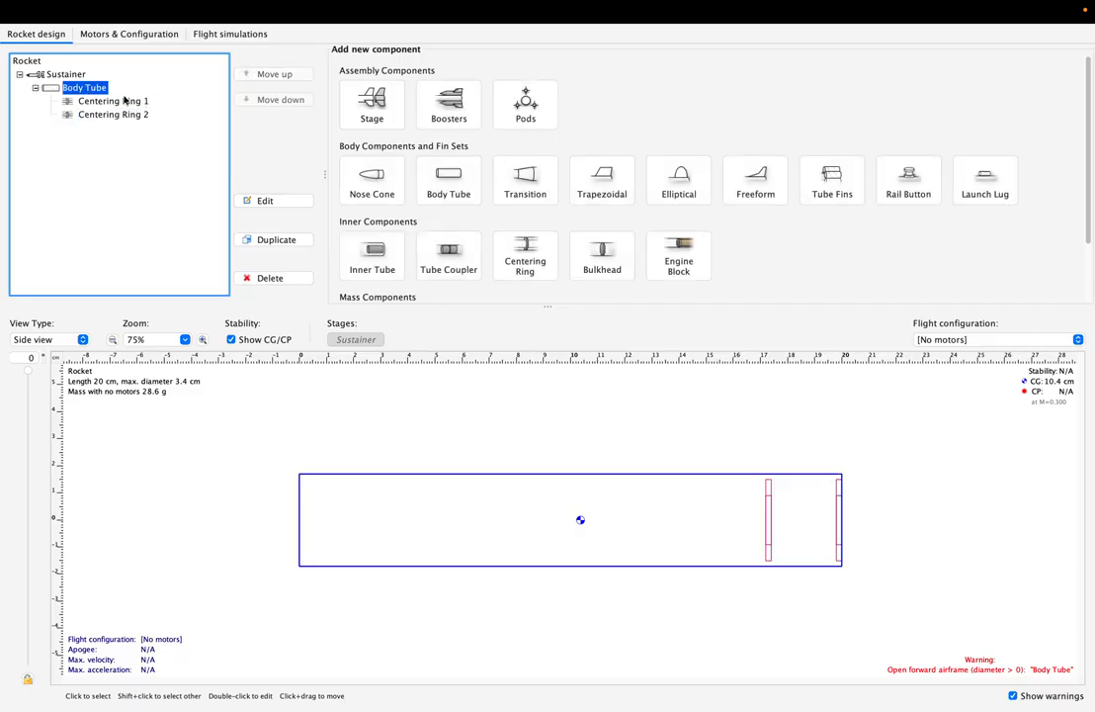
click(399, 263)
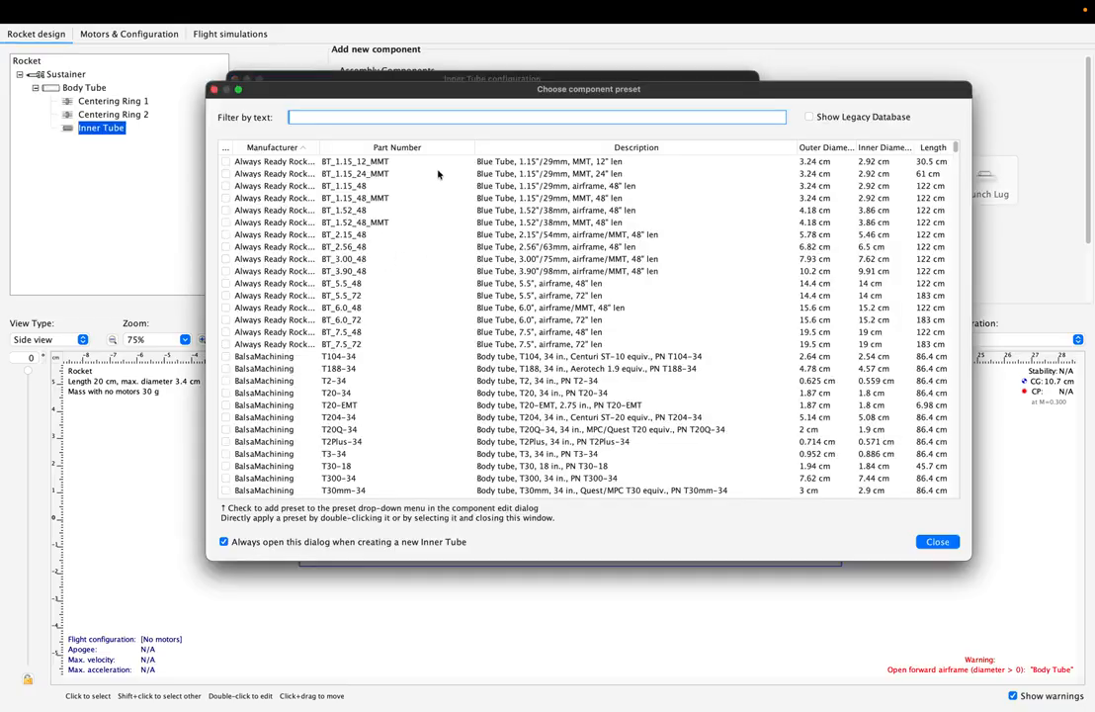
click(935, 541)
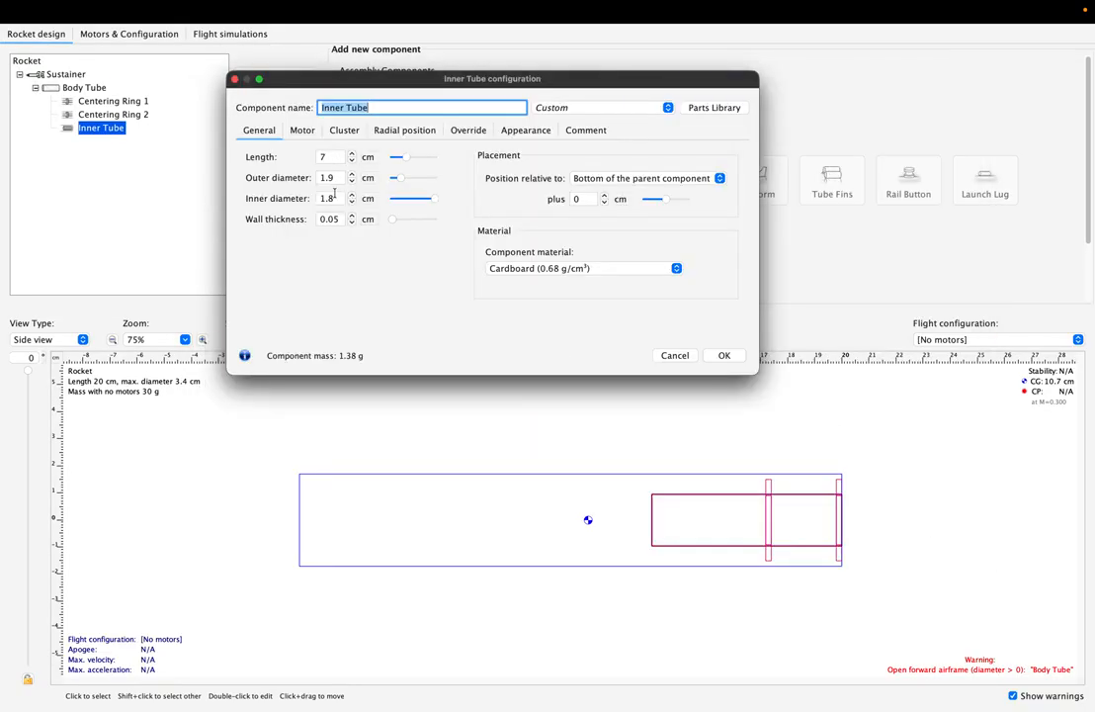
click(726, 357)
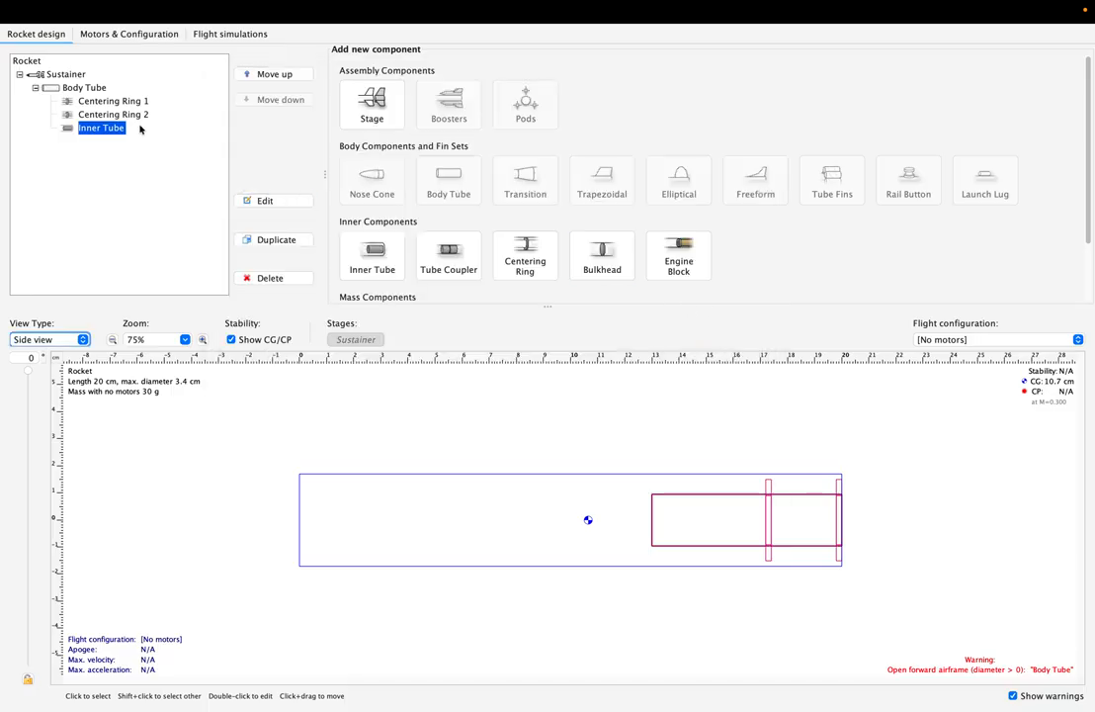
Step: Move Centering Ring 2 forward to near the front end of the inner tube and accept the placement
double_click(113, 113)
click(657, 204)
drag(657, 206, 653, 206)
click(732, 333)
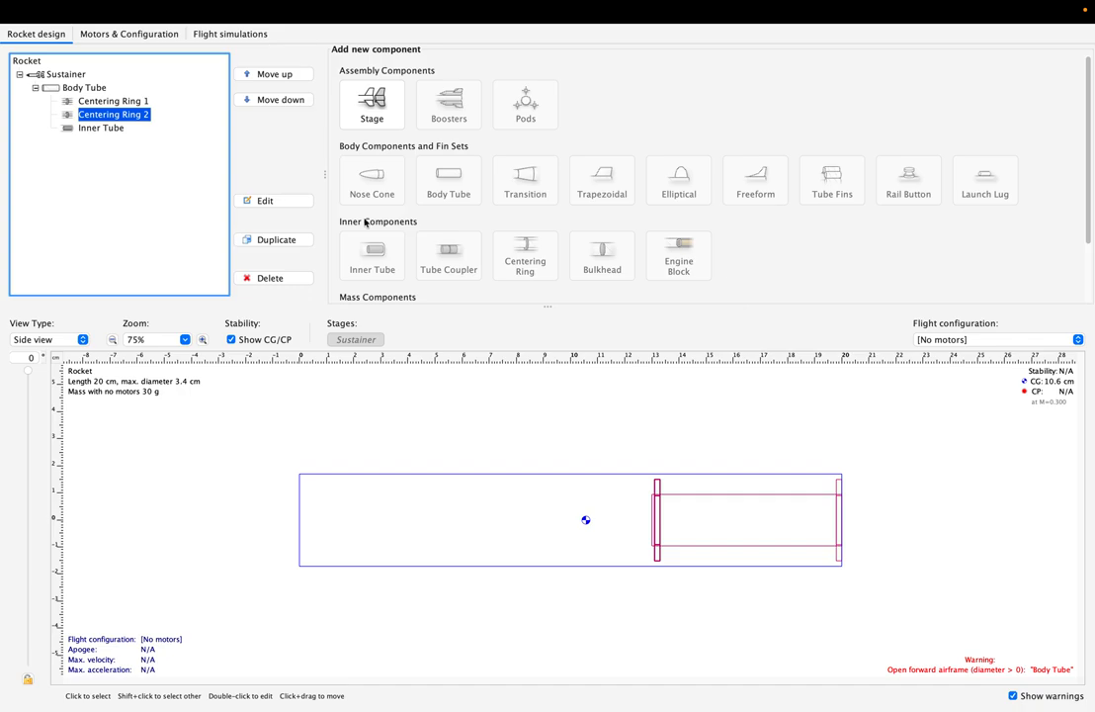
Step: Lengthen the body tube to 25 cm and accept the configuration
click(108, 128)
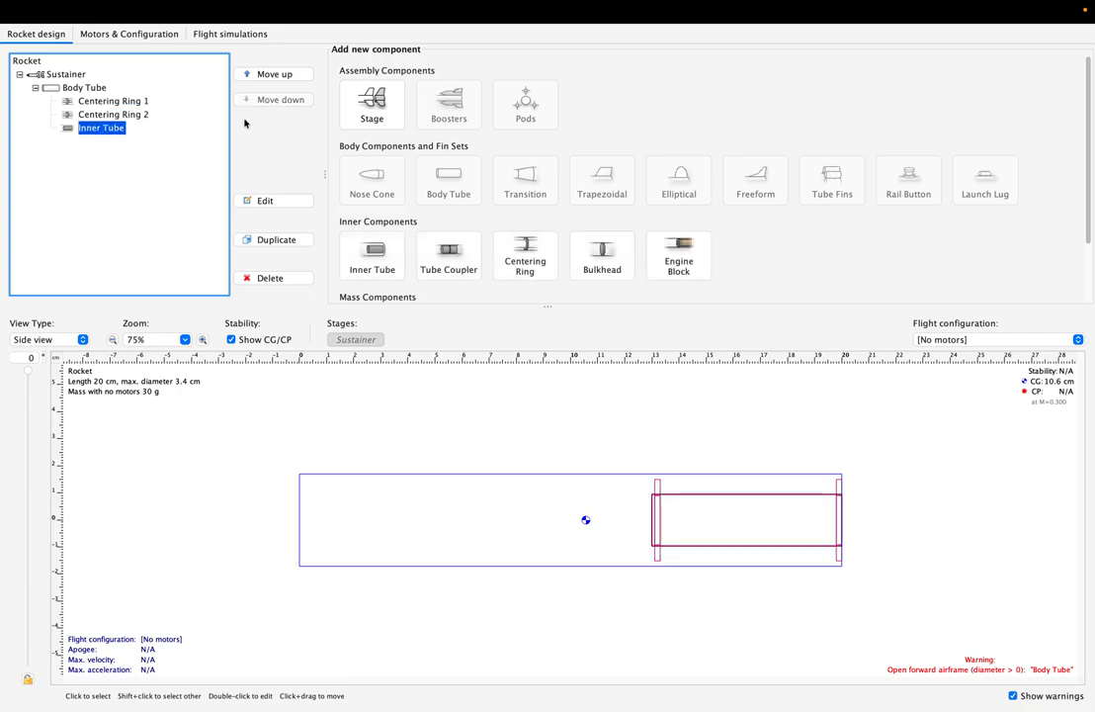
click(102, 88)
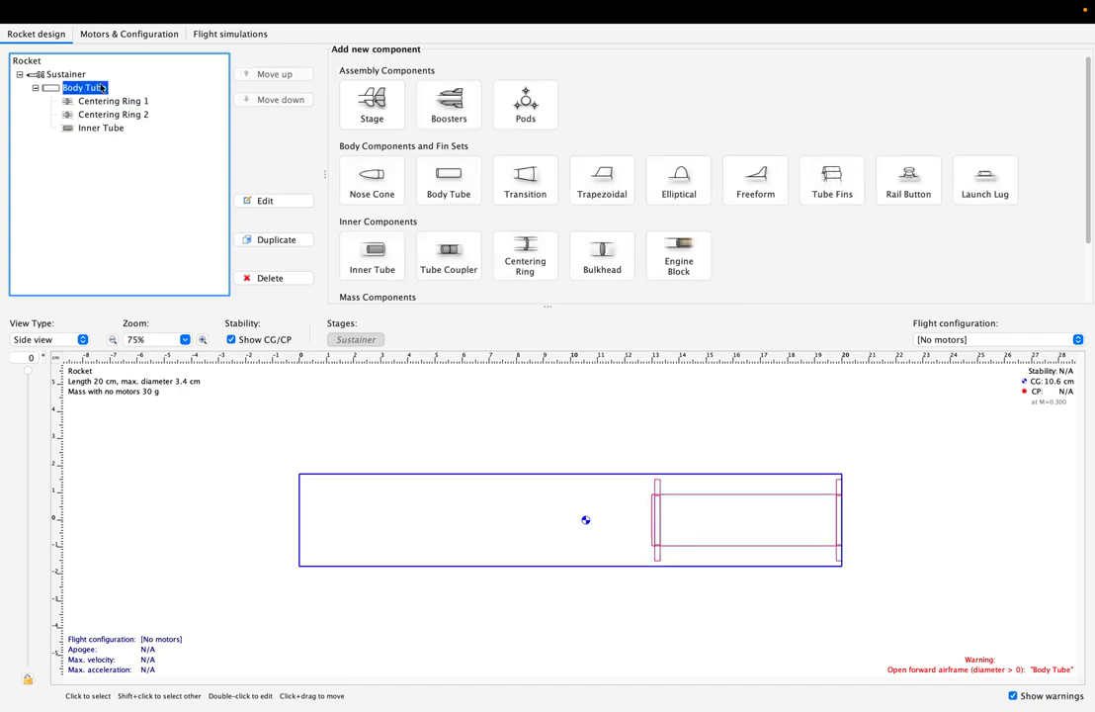
double_click(103, 88)
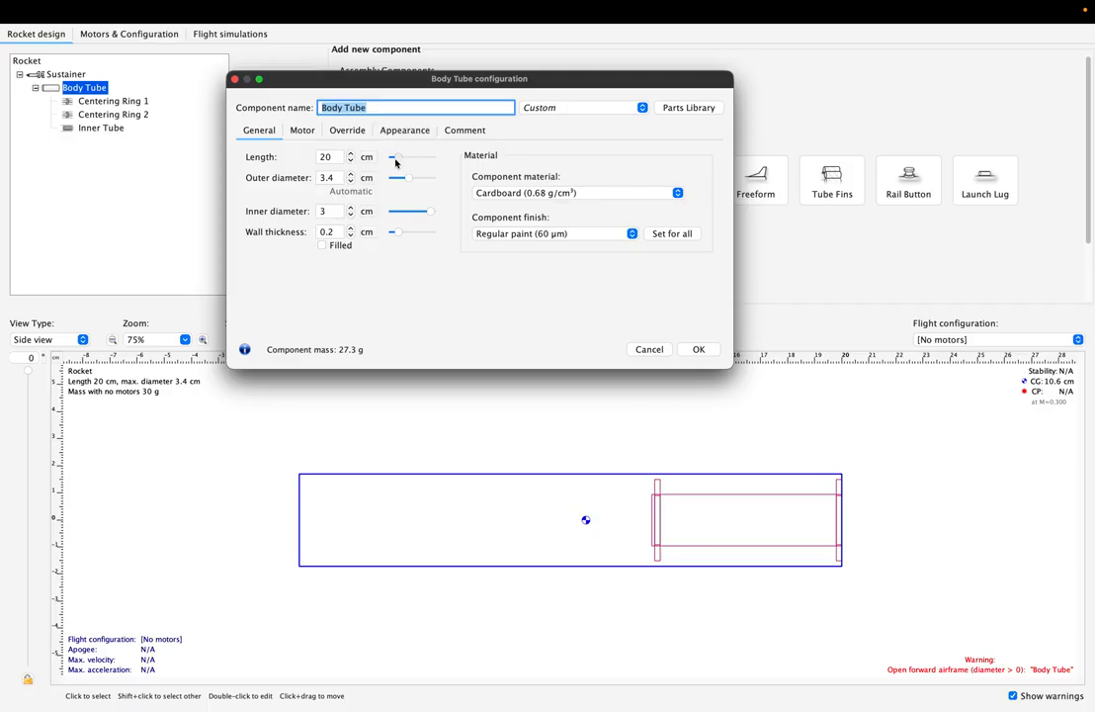
drag(395, 162, 399, 162)
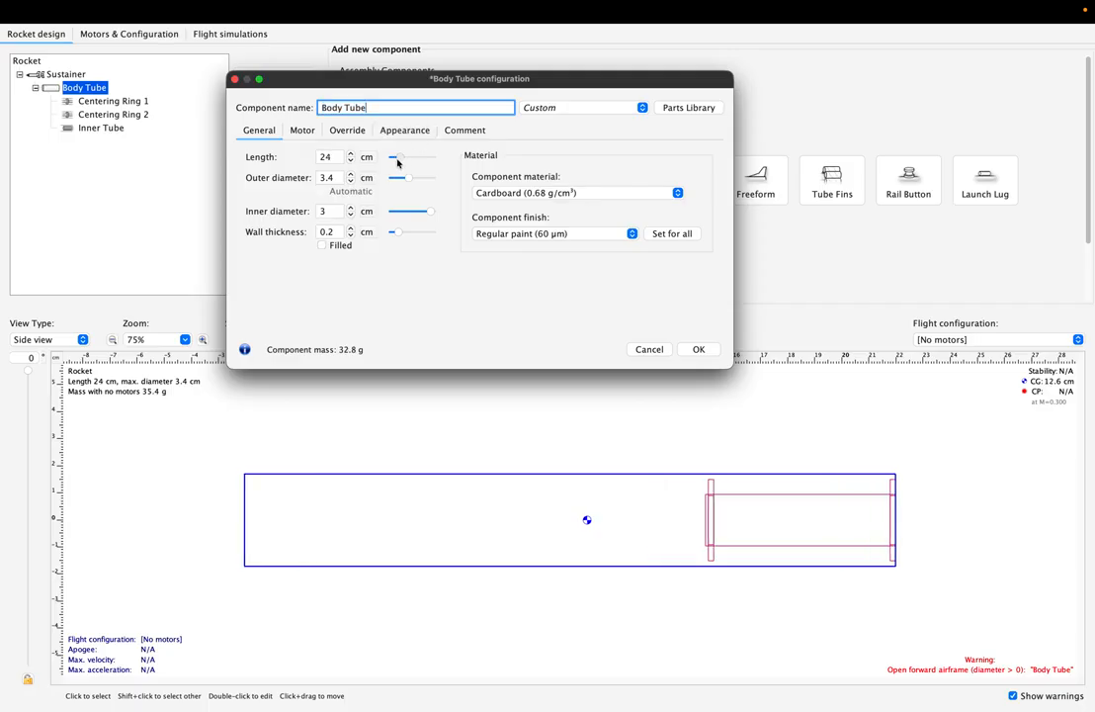
click(351, 157)
click(699, 349)
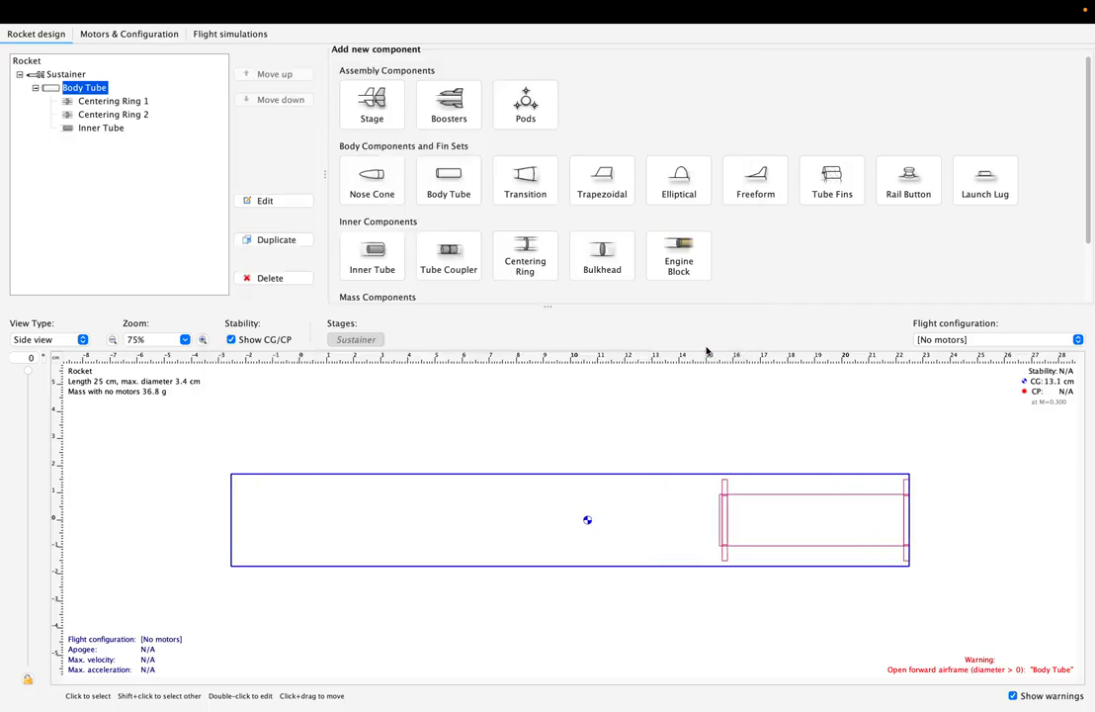
click(113, 339)
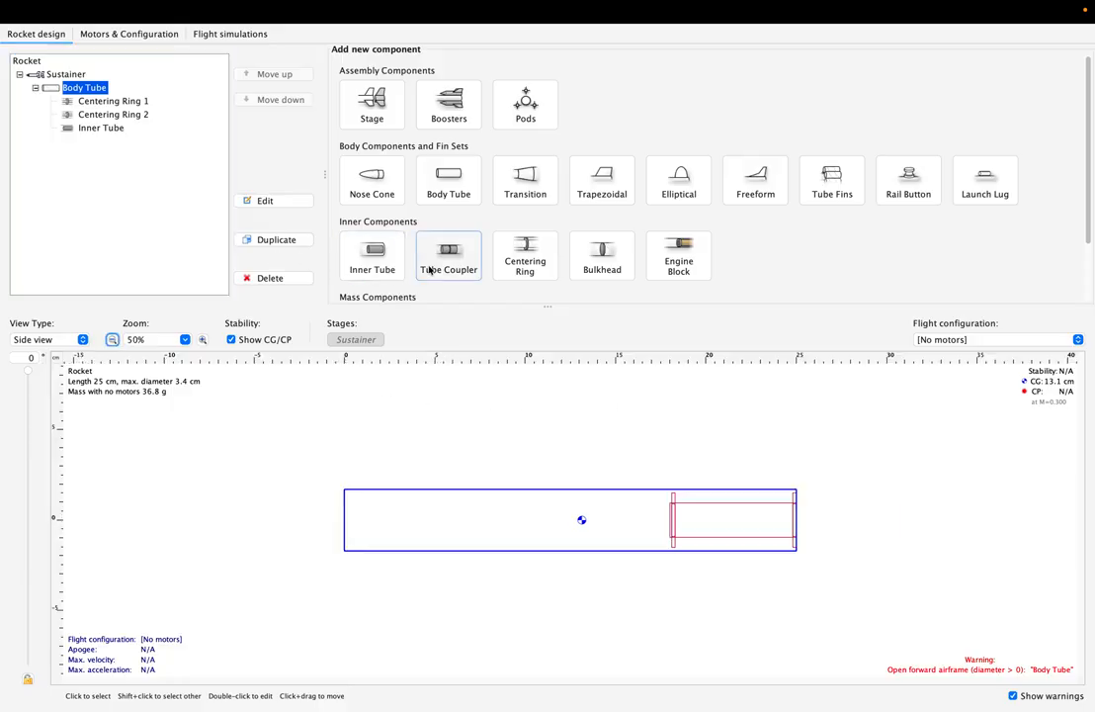
scroll(521, 220, down, 3)
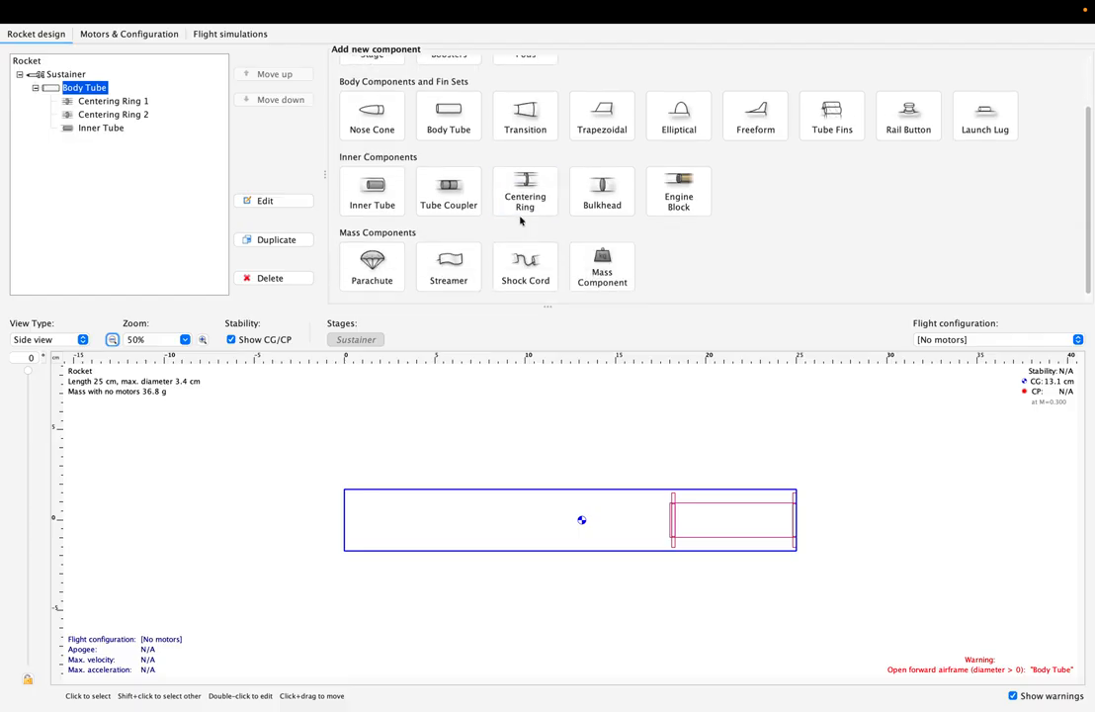
scroll(521, 220, up, 3)
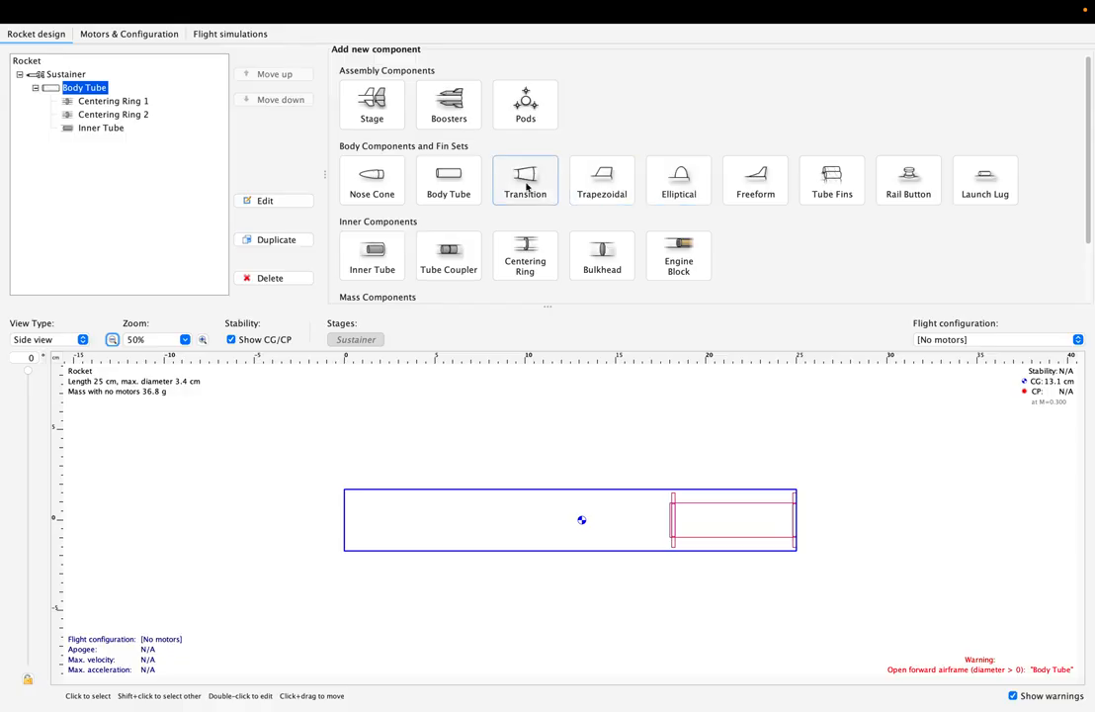
Step: Add a freeform fin set to the body tube and open its shape for editing
click(756, 183)
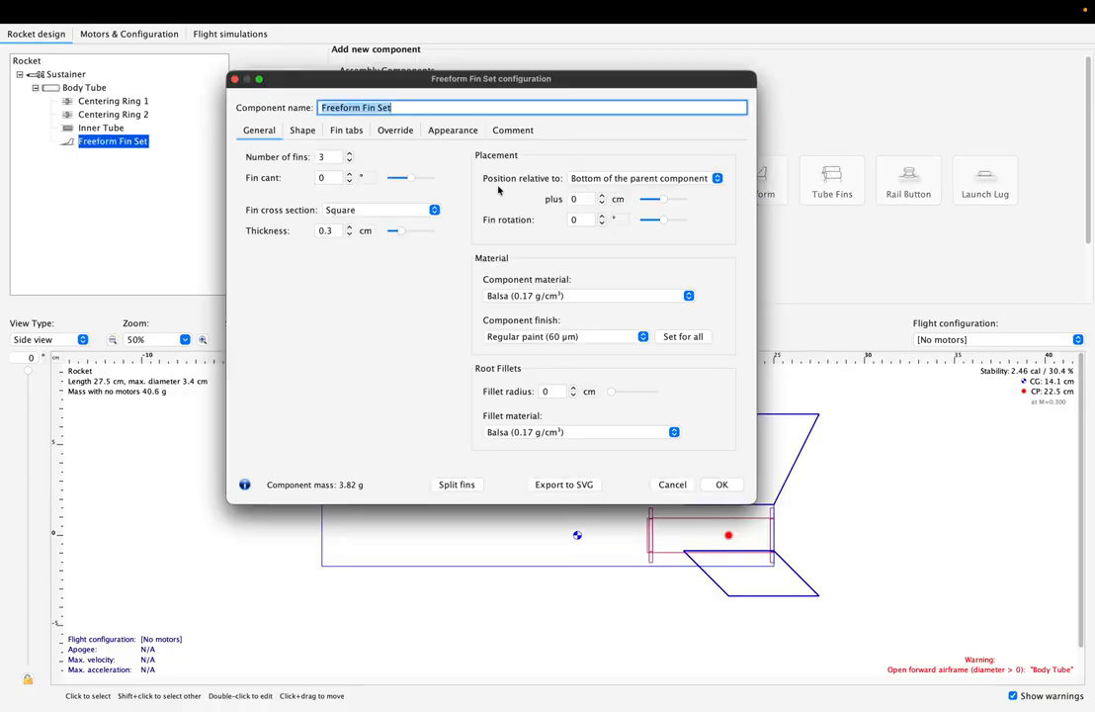
click(451, 130)
click(395, 131)
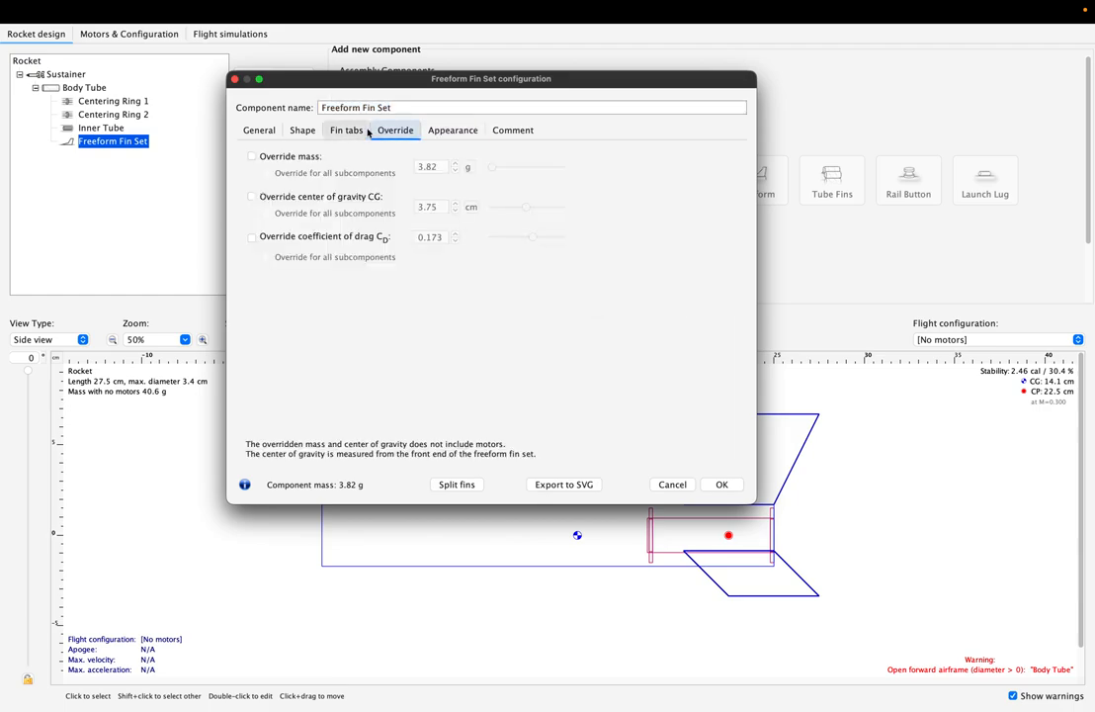
click(302, 130)
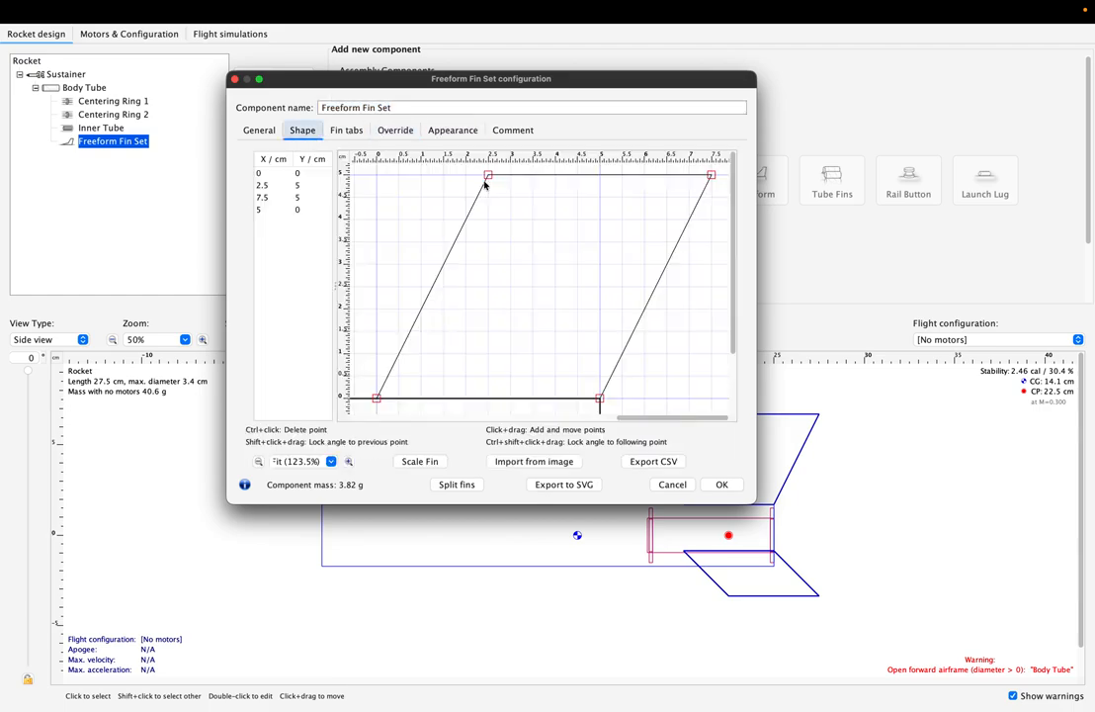
Step: Reshape the fin so its points sit at about (0, 0), (2.08, 2.47), (4, 2.3) and (4.4, 0) cm
mouse_move(486, 177)
mouse_down()
mouse_move(493, 217)
mouse_move(573, 301)
mouse_move(593, 302)
mouse_up()
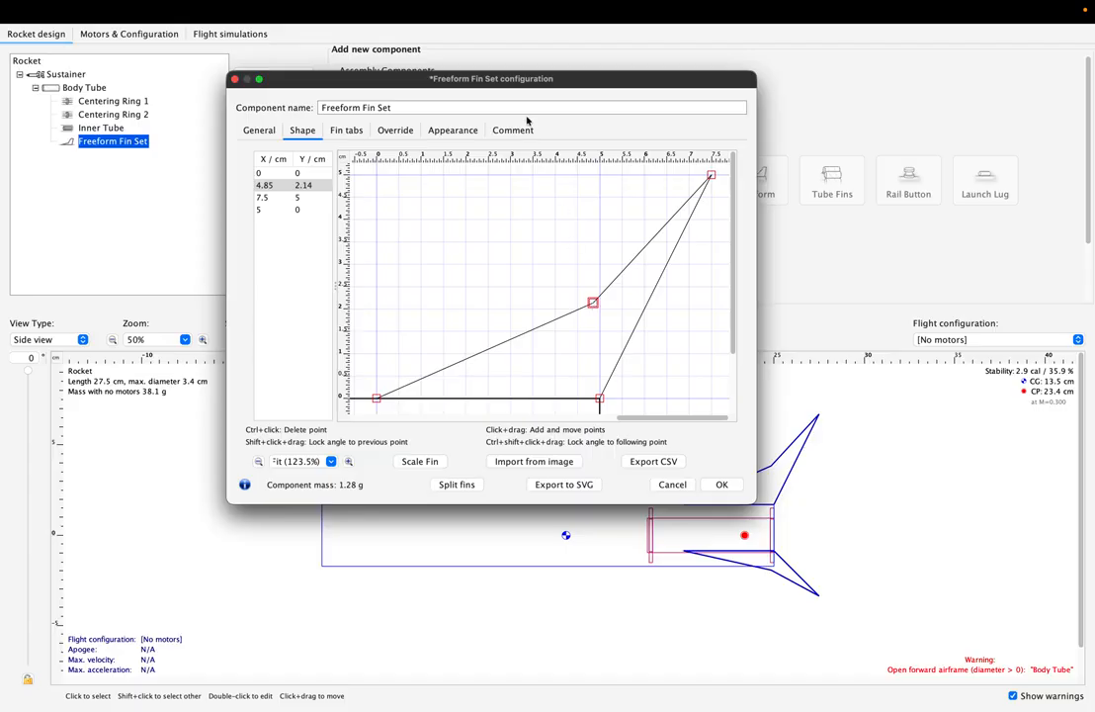
drag(521, 88, 404, 121)
drag(476, 336, 379, 321)
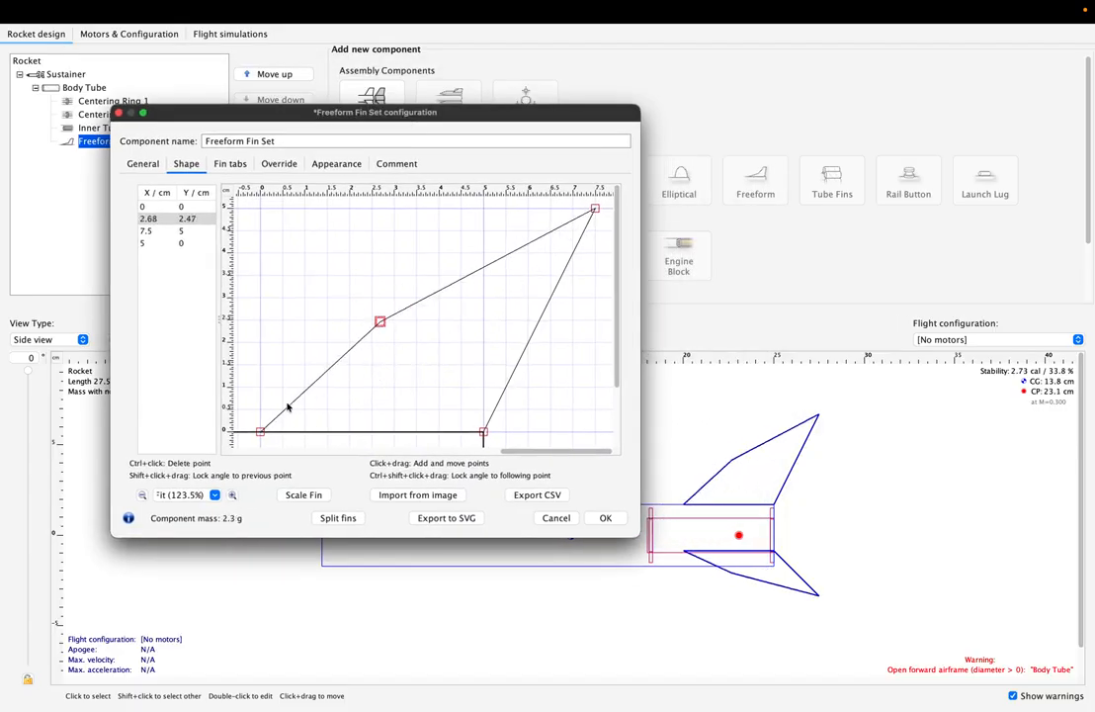
click(260, 433)
drag(261, 435, 286, 432)
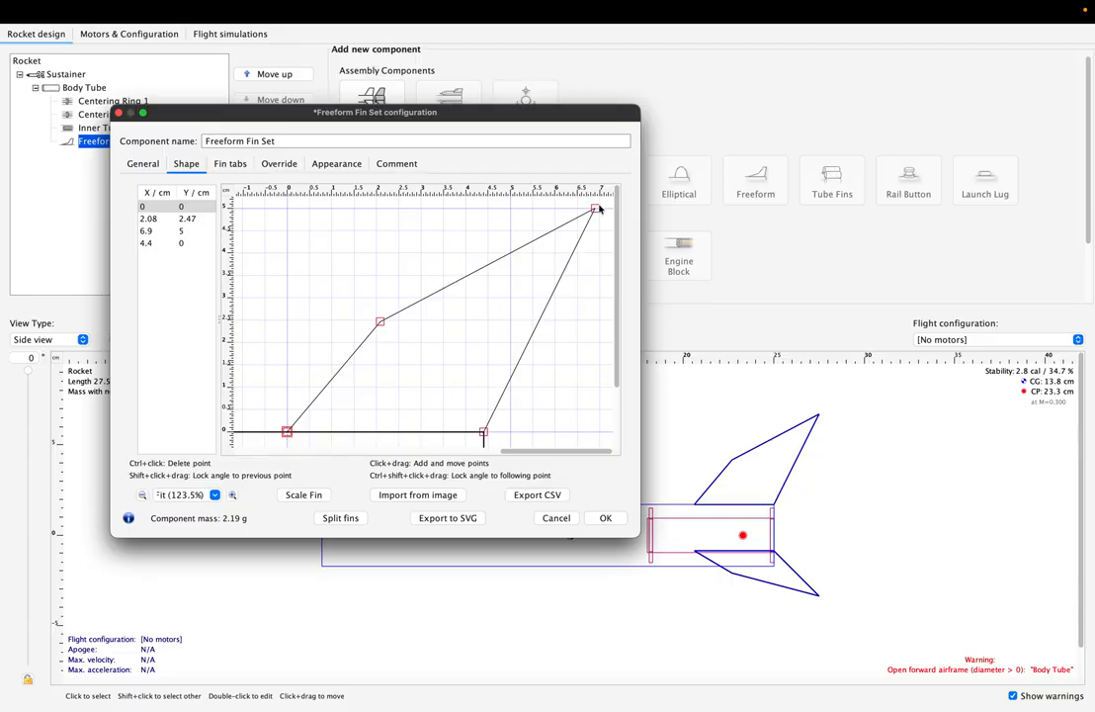
drag(595, 209, 564, 220)
drag(489, 118, 691, 677)
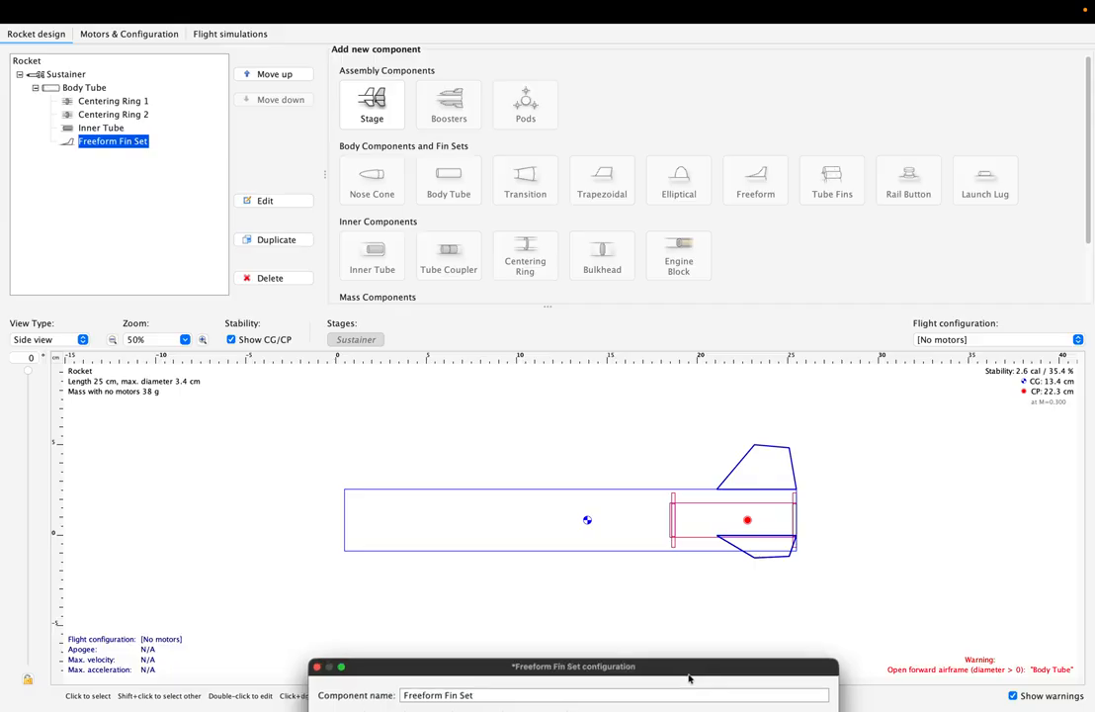
double_click(589, 522)
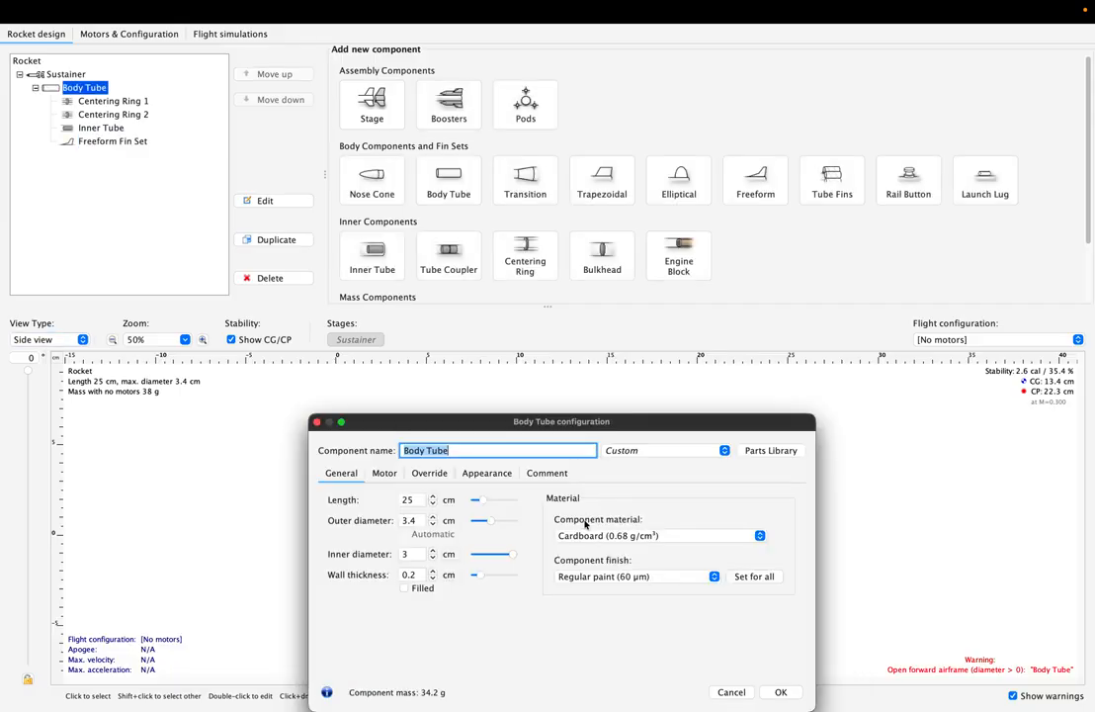
click(315, 423)
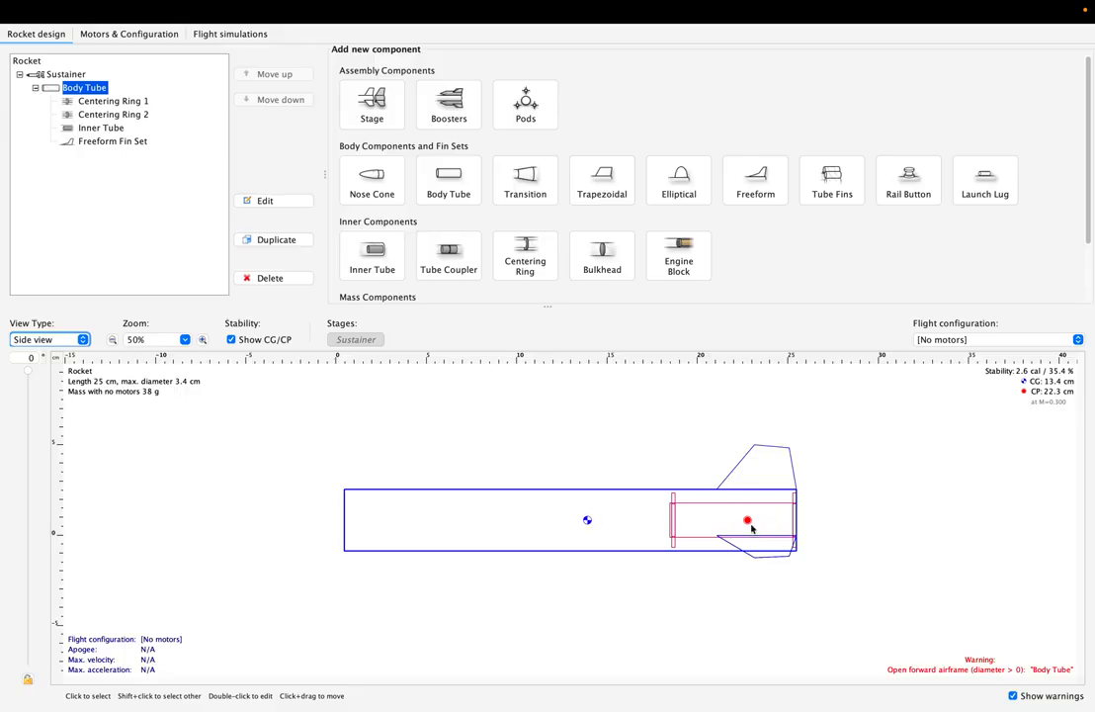
Step: Move the freeform fin's rear tip point to X 4.1 cm and Y 2.47 cm, and accept the configuration
double_click(113, 142)
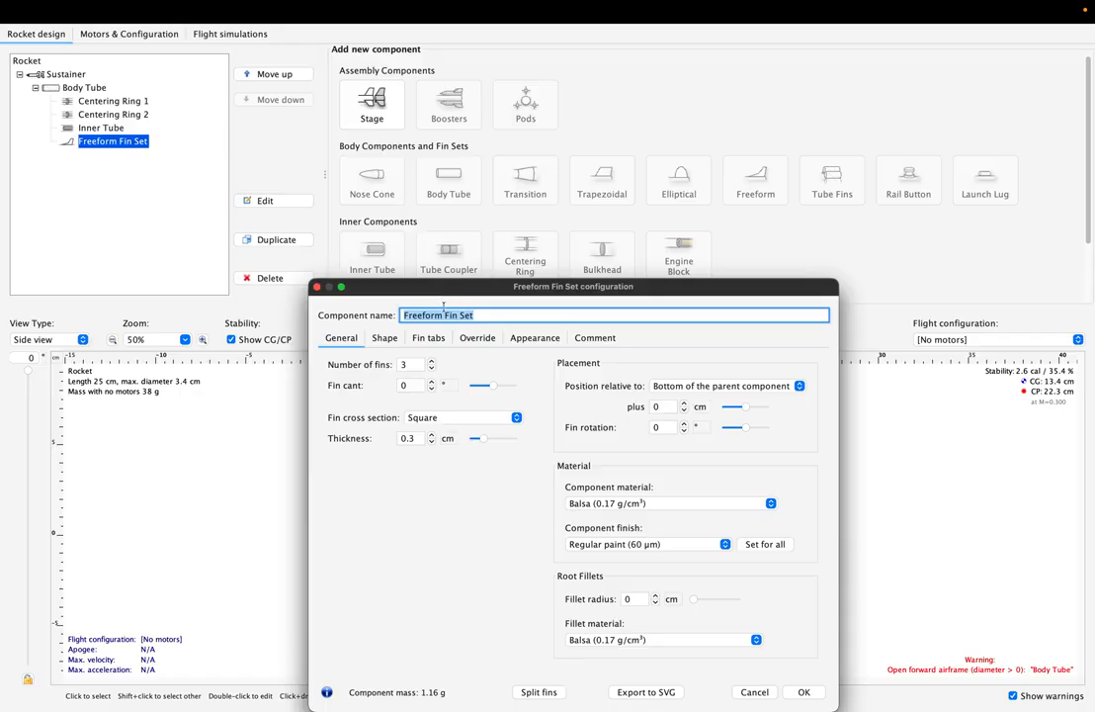
click(393, 338)
drag(494, 290, 385, 141)
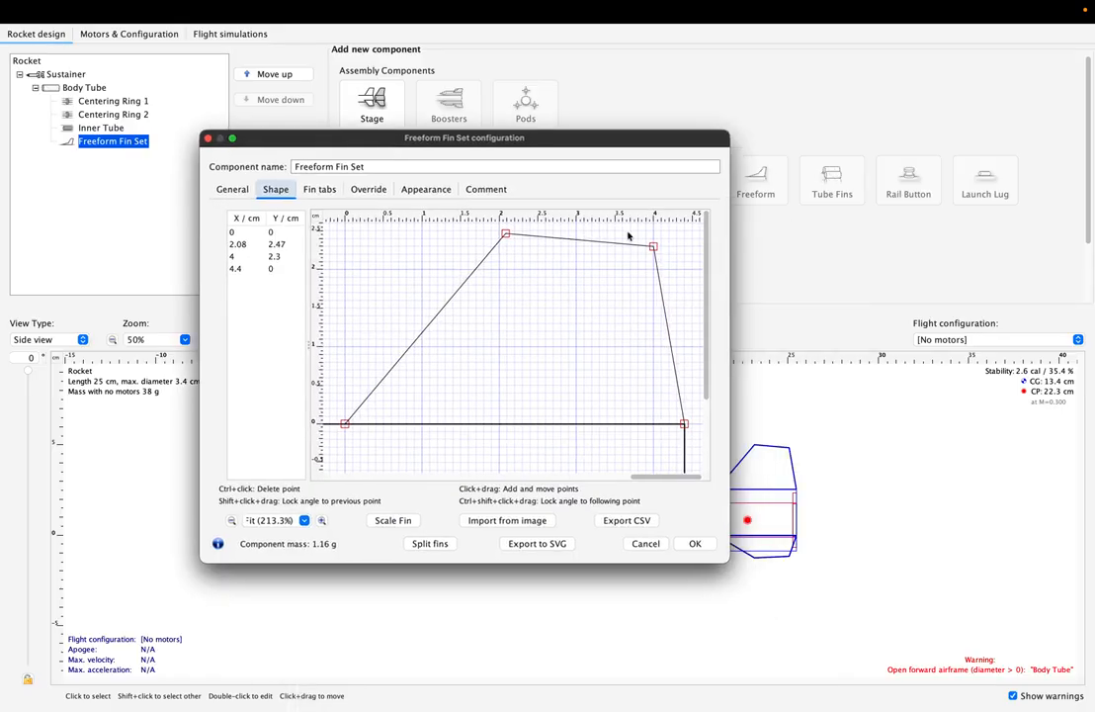
drag(654, 246, 661, 238)
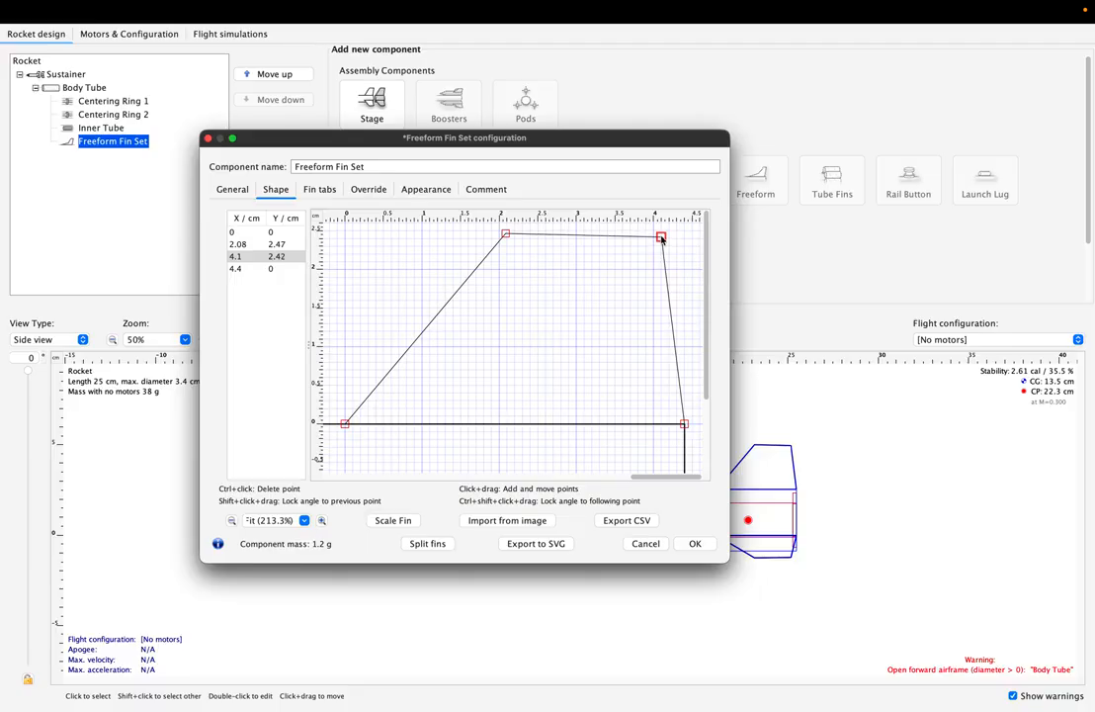
click(506, 235)
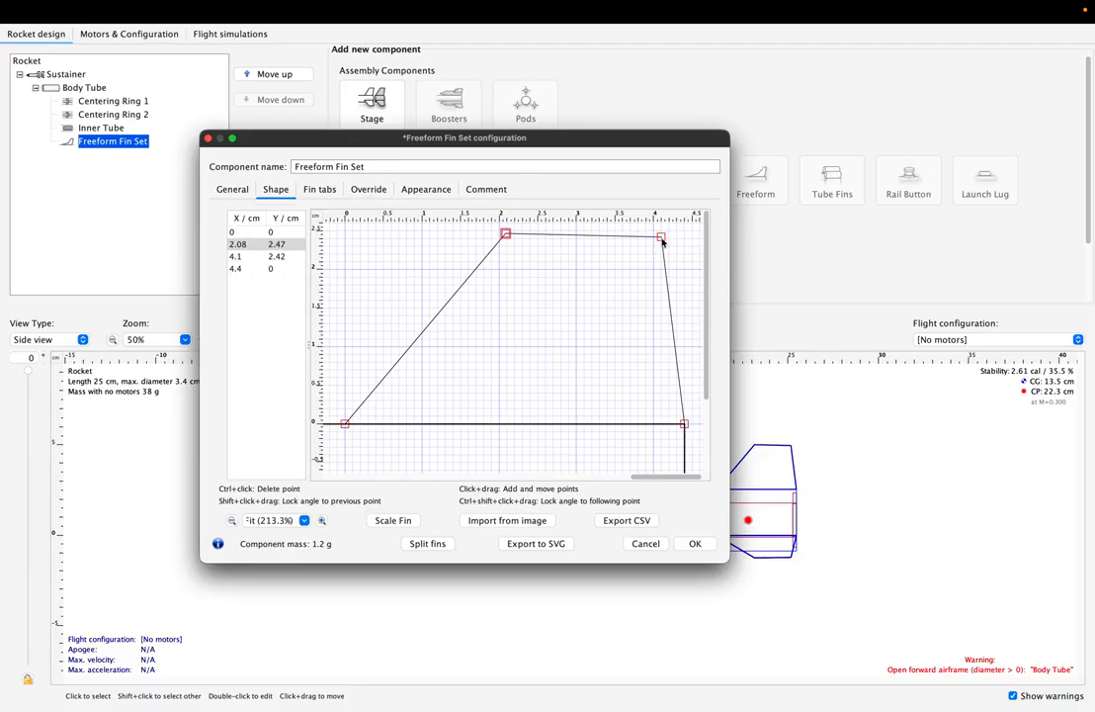
double_click(282, 256)
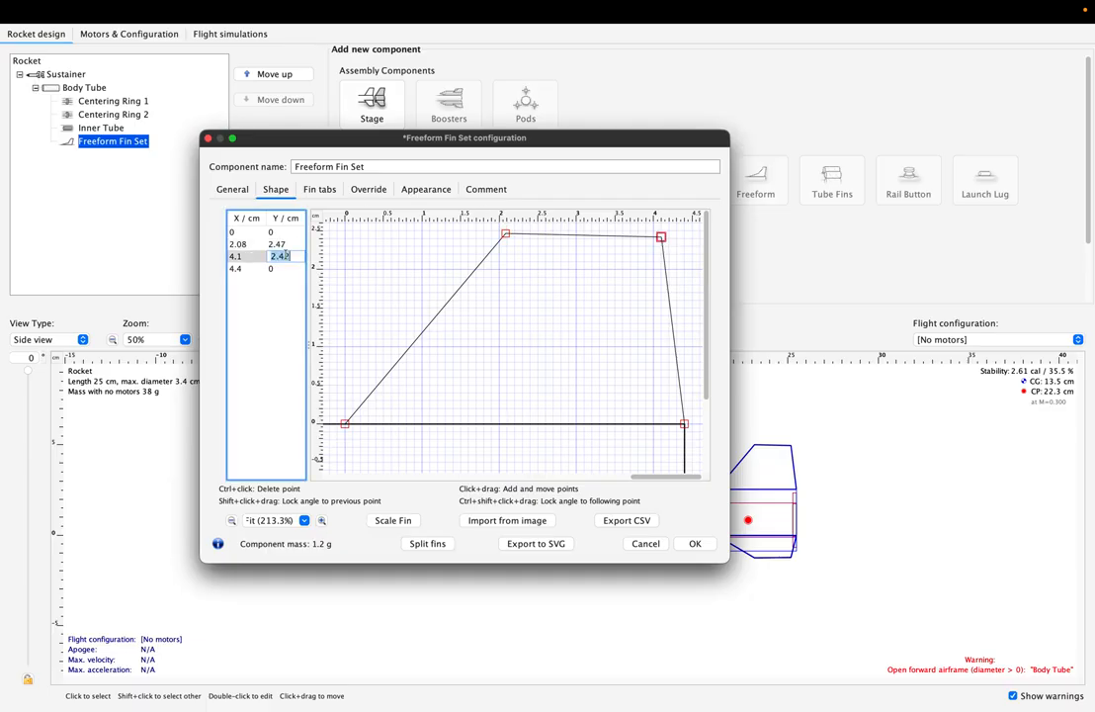
text(2.)
key(Return)
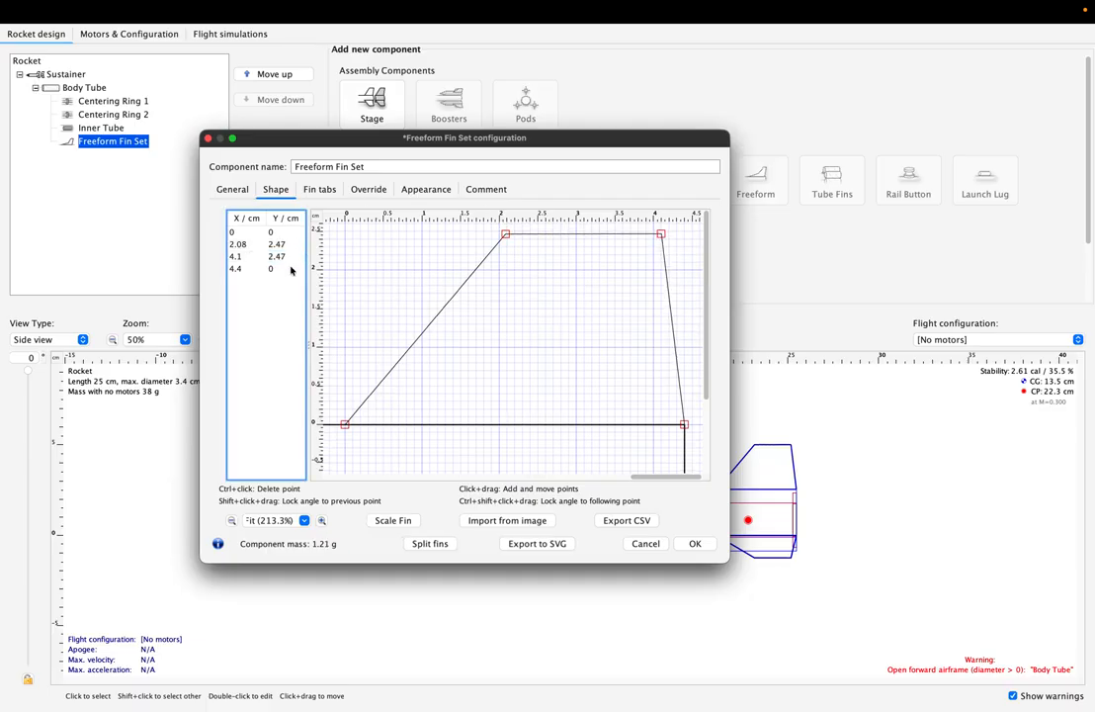
click(698, 546)
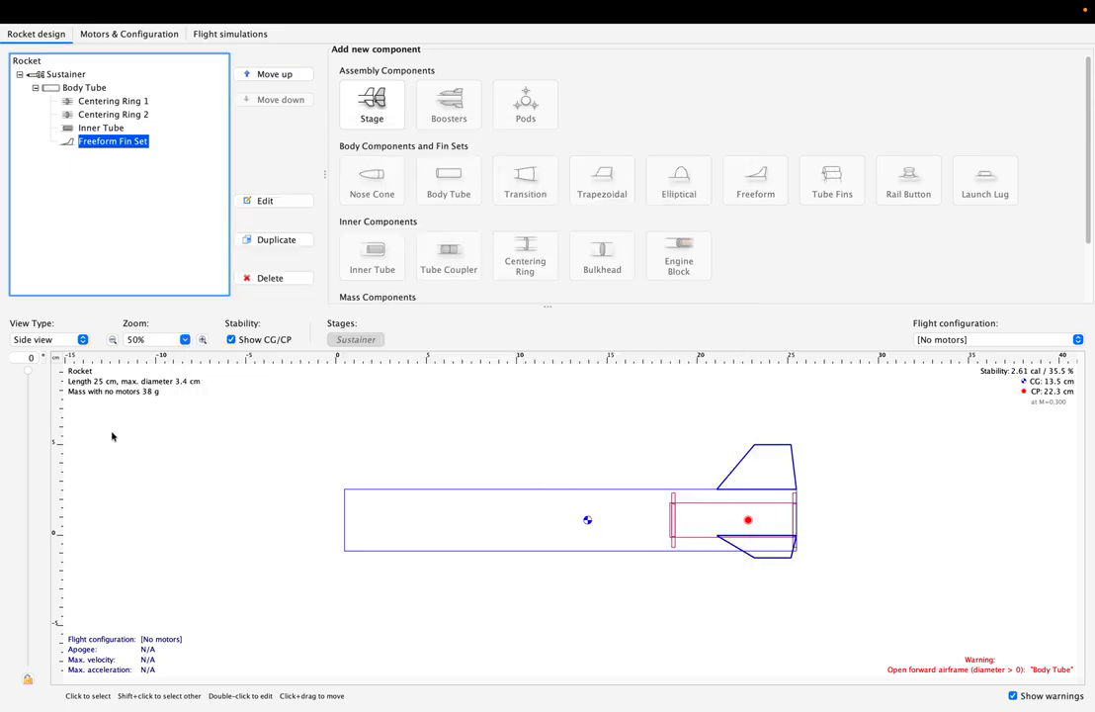
Step: Reopen the freeform fin set's general settings and raise the number of fins to 8
drag(28, 371, 90, 304)
drag(25, 367, 9, 263)
double_click(102, 143)
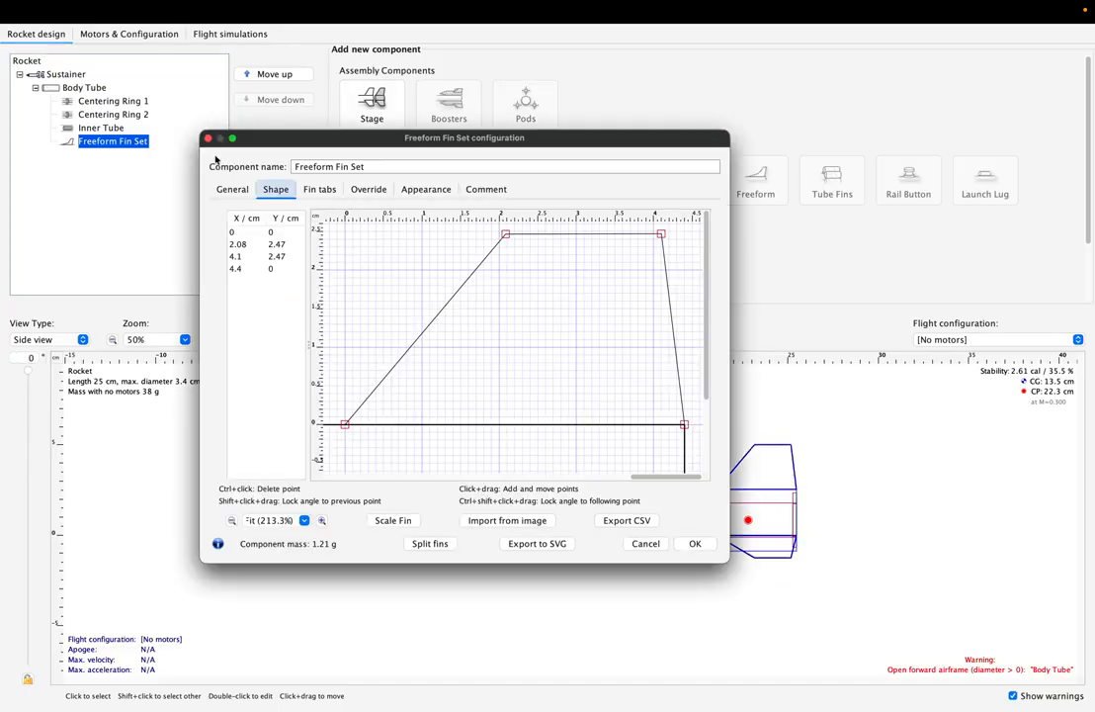
click(234, 189)
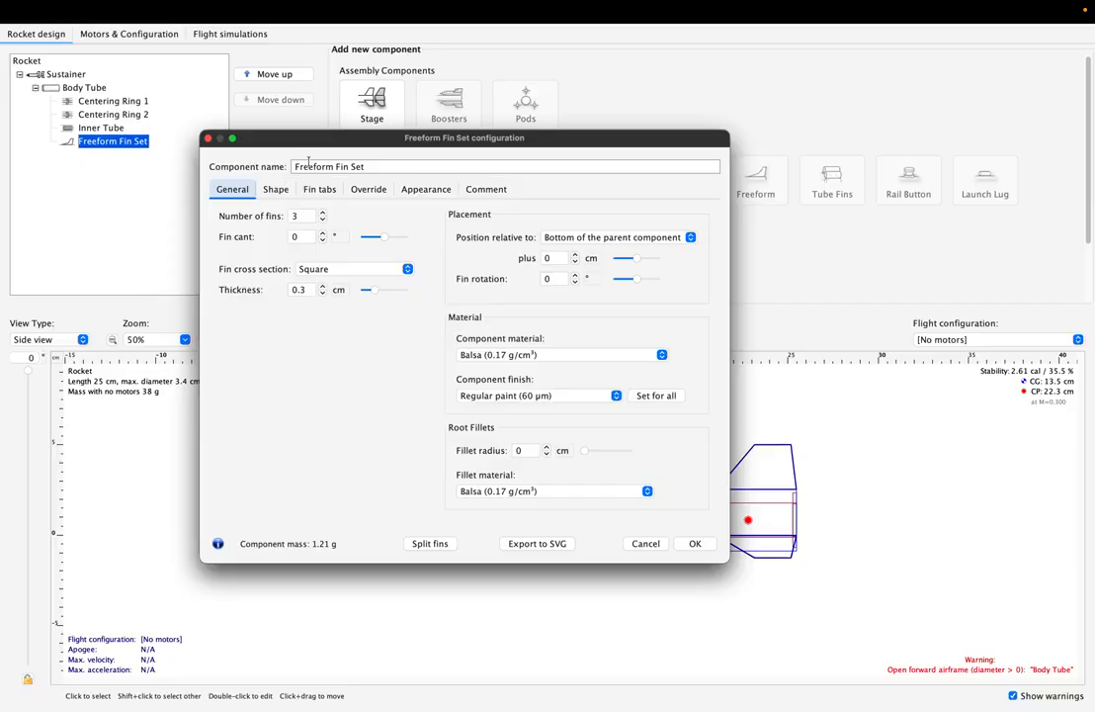
drag(309, 143, 260, 72)
click(274, 144)
click(274, 144)
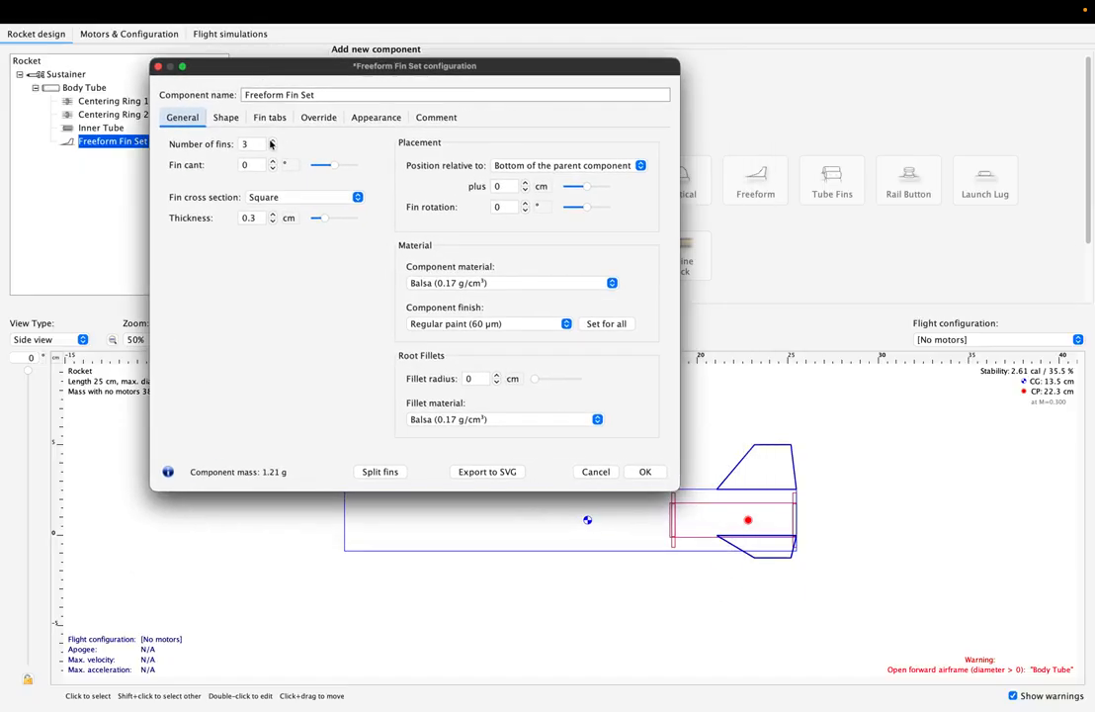
click(274, 145)
click(274, 144)
click(274, 145)
double_click(252, 144)
key(Return)
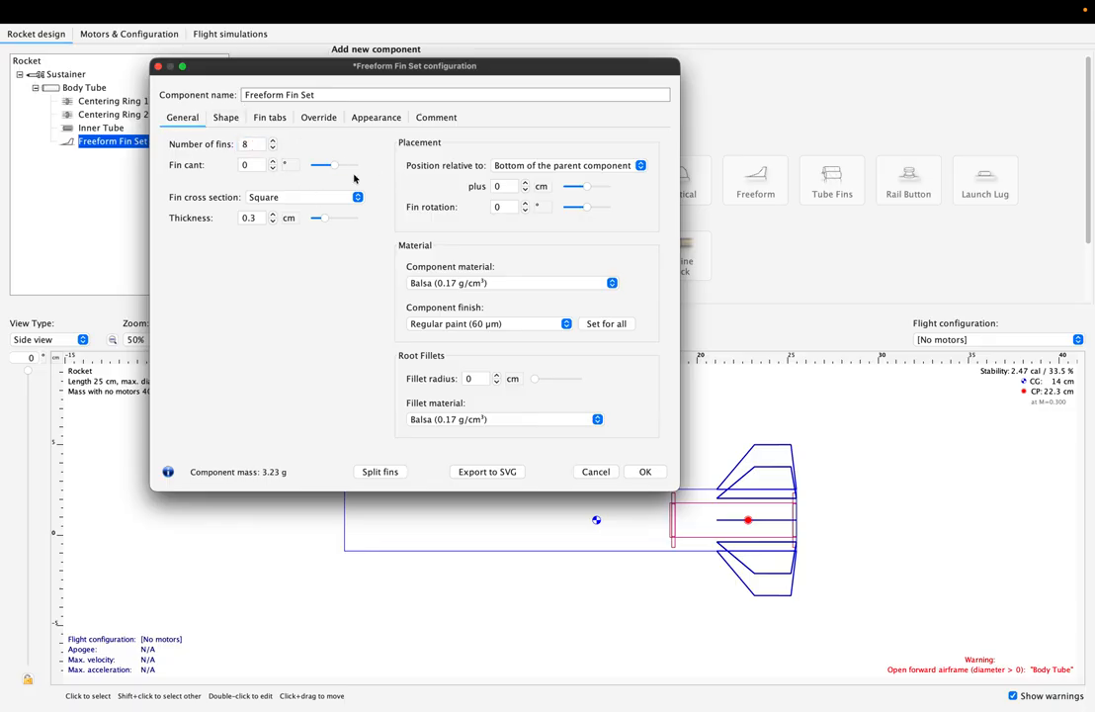
Step: Reduce the number of fins to 1 and set it back to 3
click(273, 147)
click(273, 147)
click(273, 148)
click(273, 147)
click(272, 147)
click(272, 147)
click(272, 147)
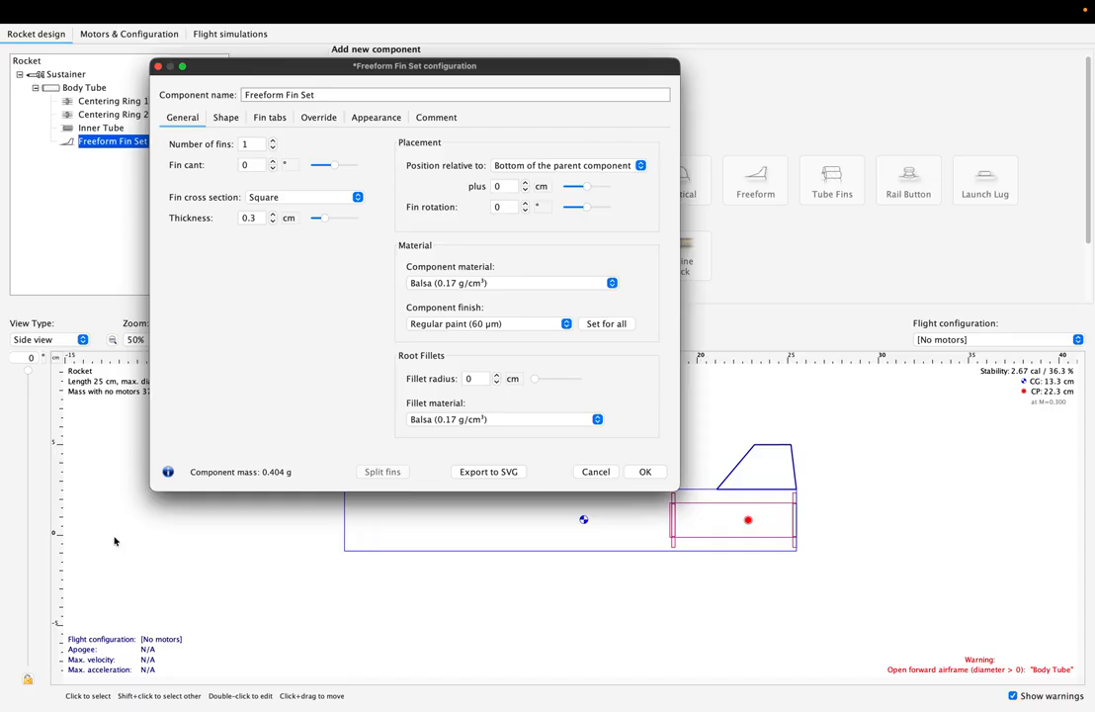
drag(29, 371, 125, 216)
click(273, 140)
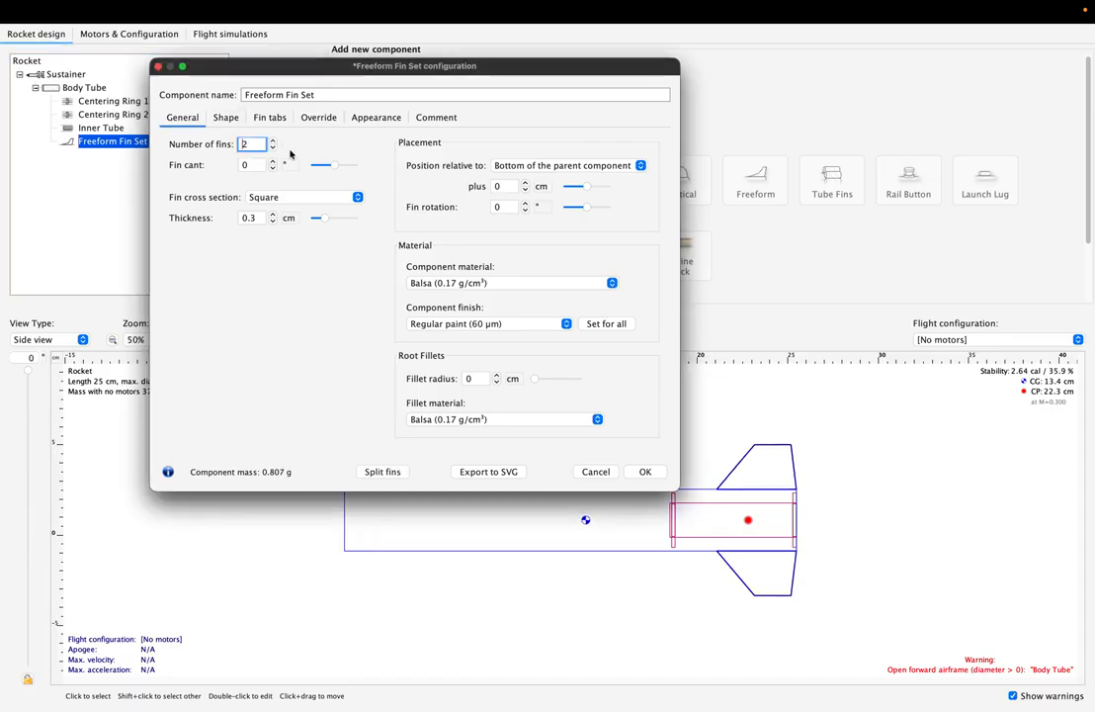
key(Up)
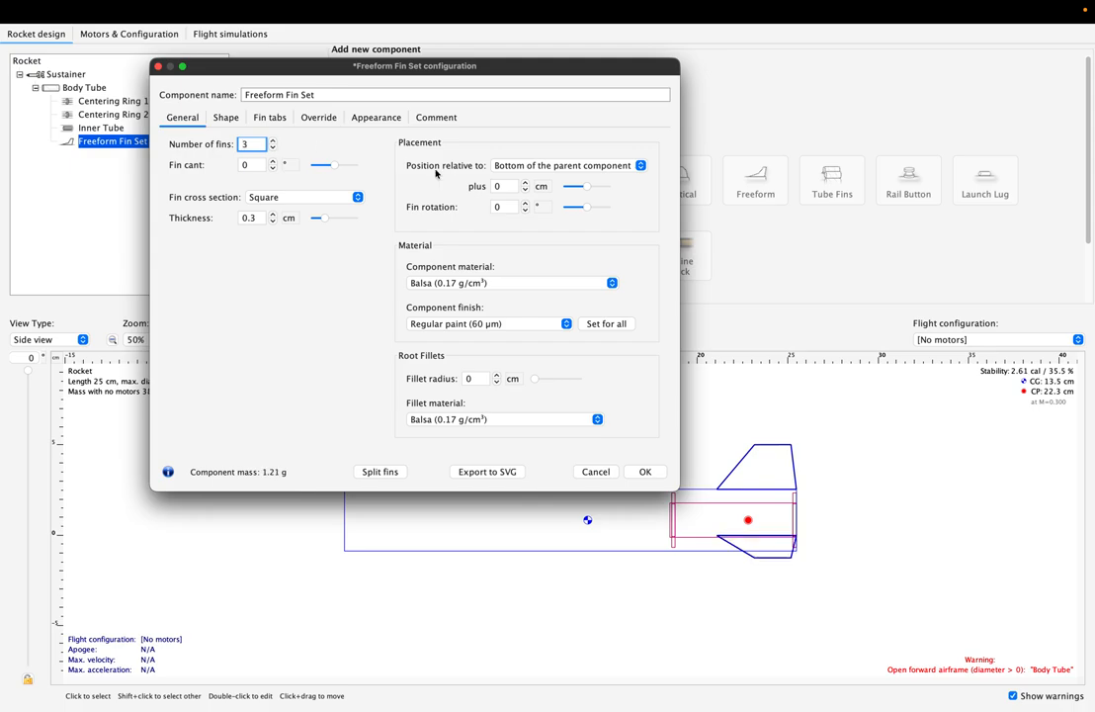
Step: Try offsetting the fin set 0.7 cm from the bottom of the body tube, and reset the offset to 0 cm
drag(588, 188, 590, 194)
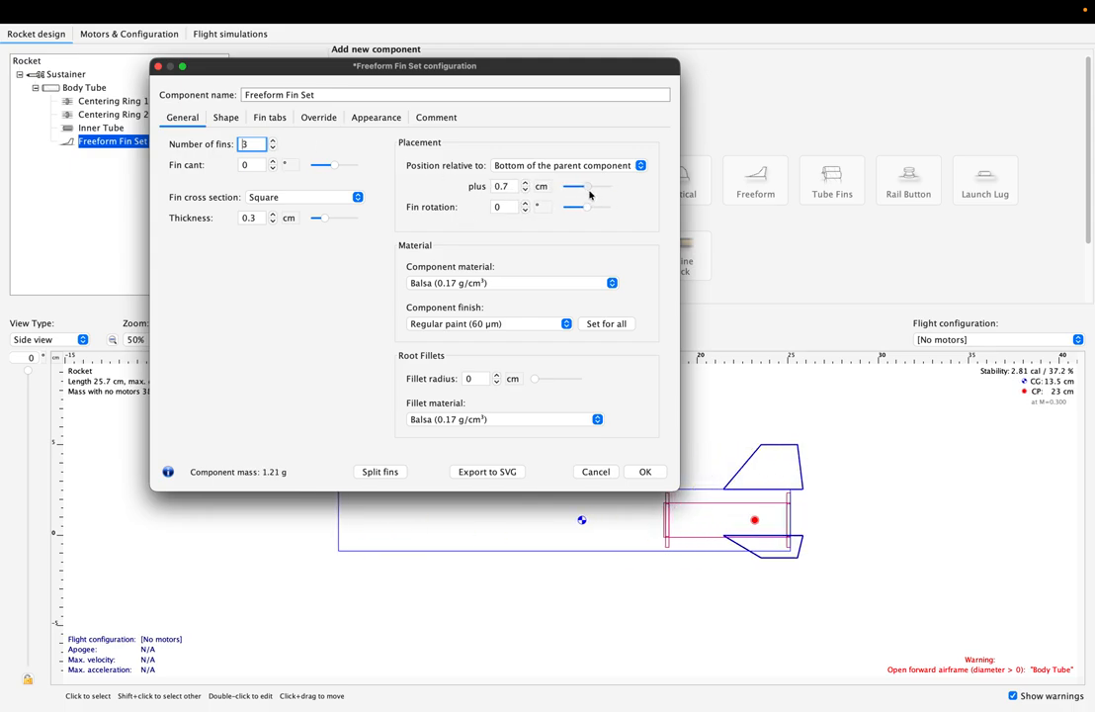
click(526, 188)
double_click(515, 186)
text(0)
key(Return)
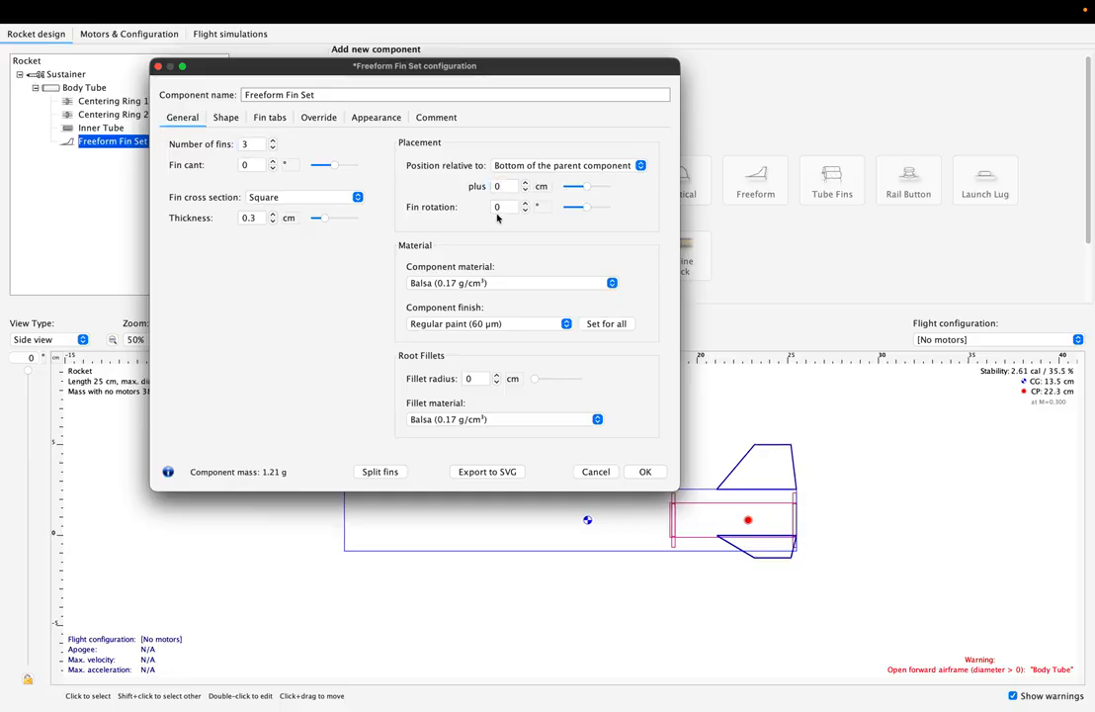
Step: Try a fin cant of 15°, reset it to 0° and accept the fin set configuration
mouse_move(594, 213)
mouse_down()
mouse_move(616, 210)
mouse_move(554, 210)
mouse_move(587, 211)
mouse_up()
drag(331, 171, 375, 168)
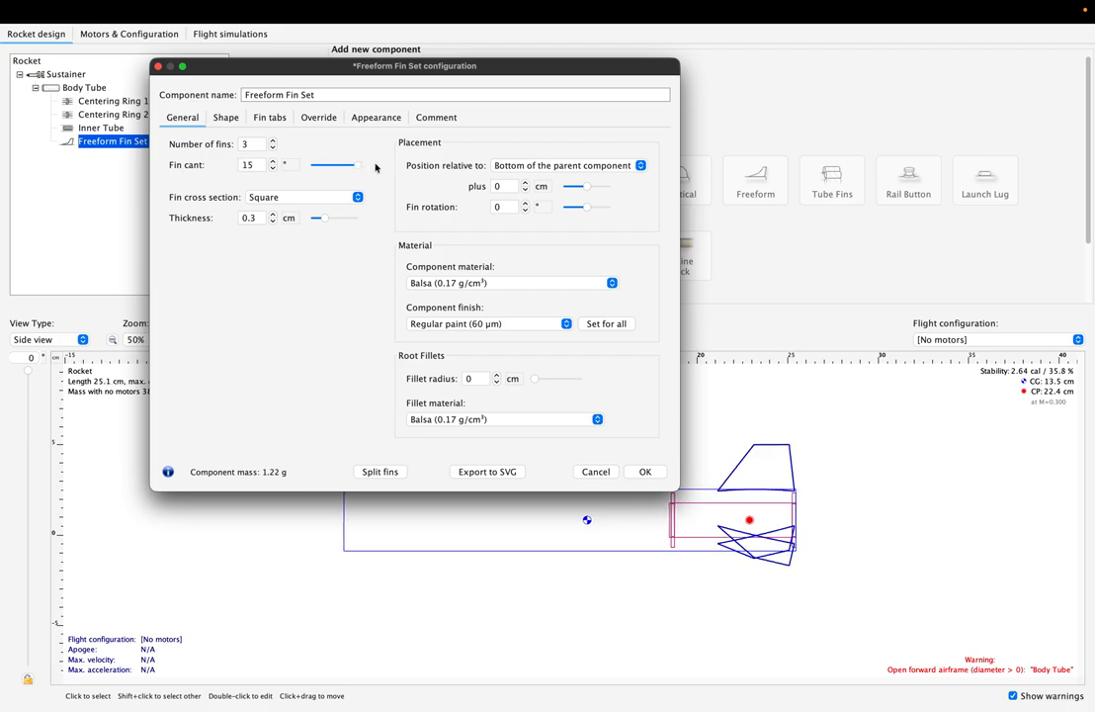
drag(349, 161, 331, 166)
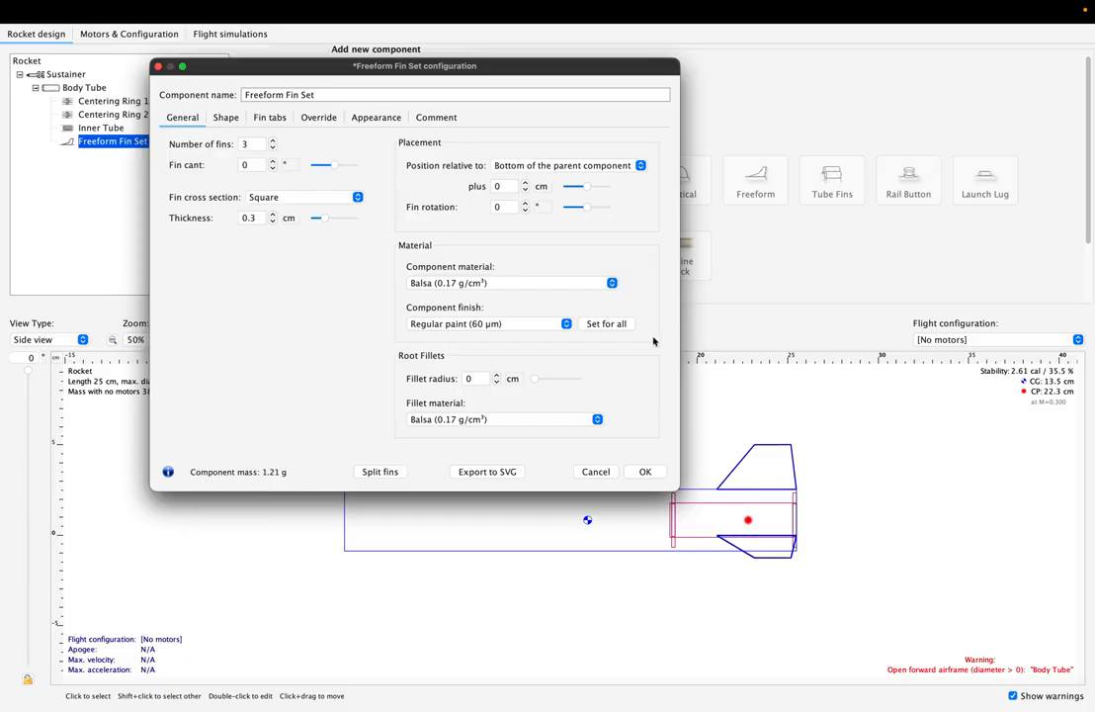
mouse_move(334, 165)
mouse_down()
mouse_move(320, 165)
mouse_move(375, 167)
mouse_move(332, 171)
mouse_up()
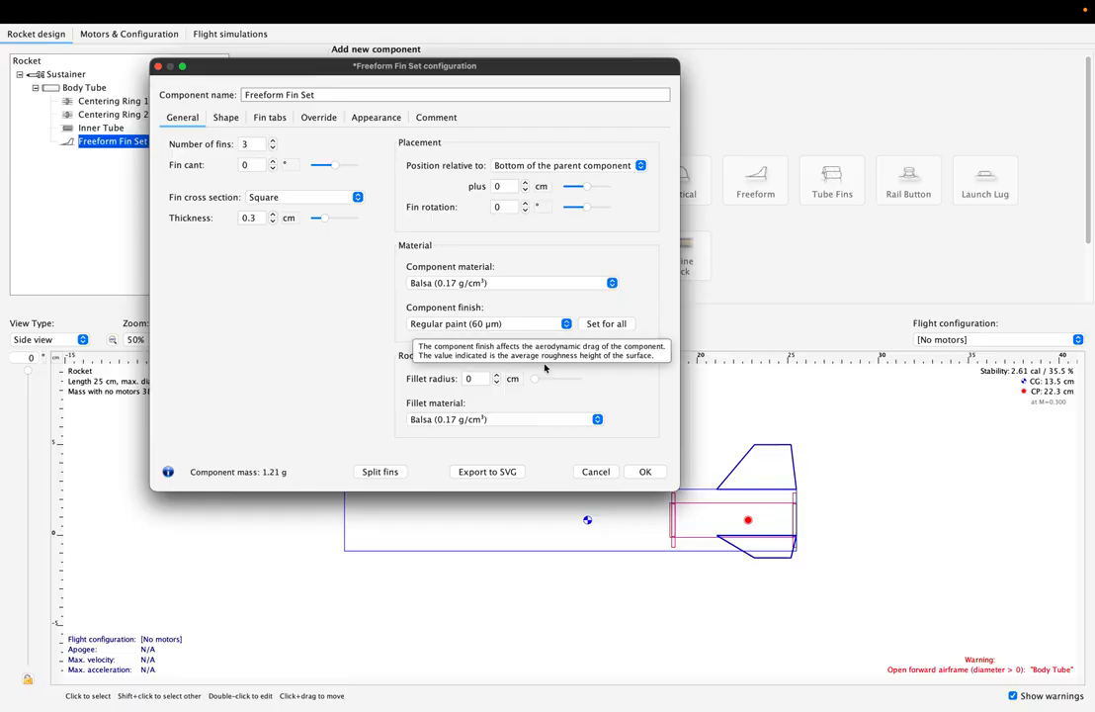
click(647, 472)
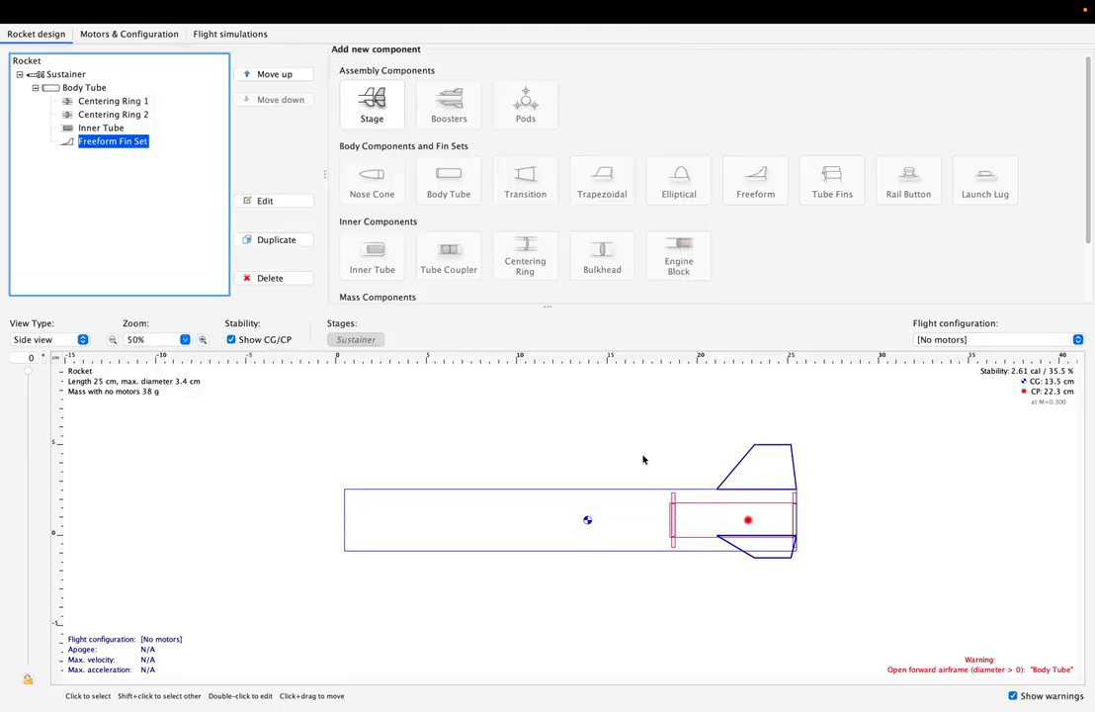
Step: Add an ogive nose cone to the Sustainer stage with its default dimensions and accept the configuration
click(91, 87)
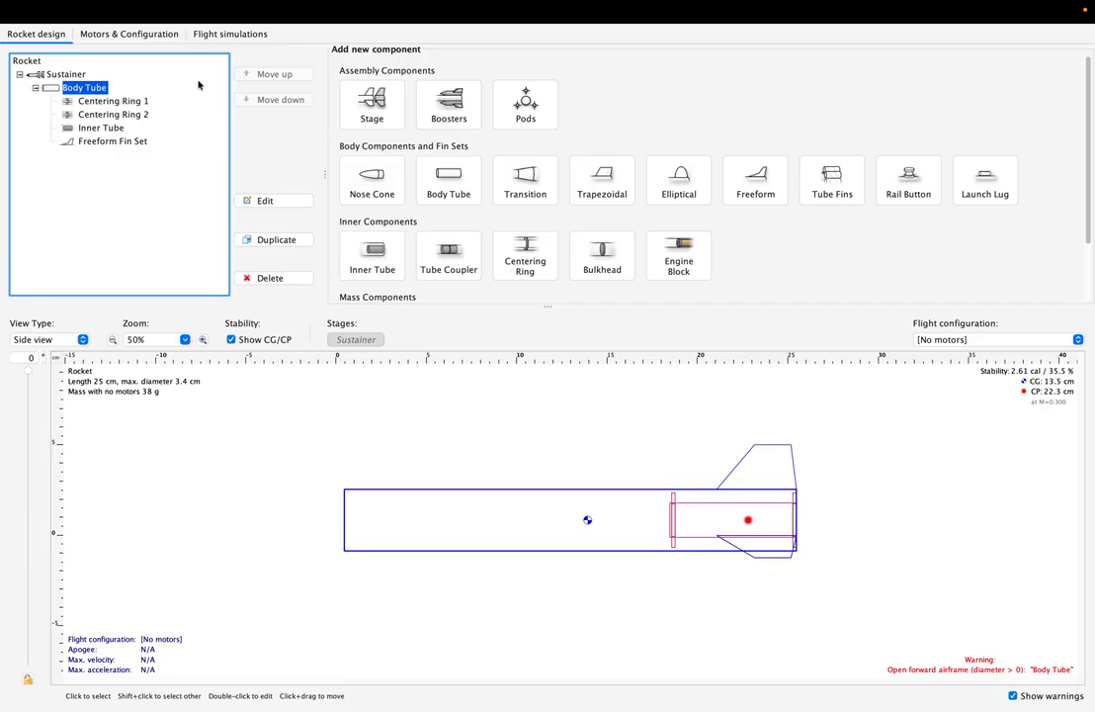
click(61, 73)
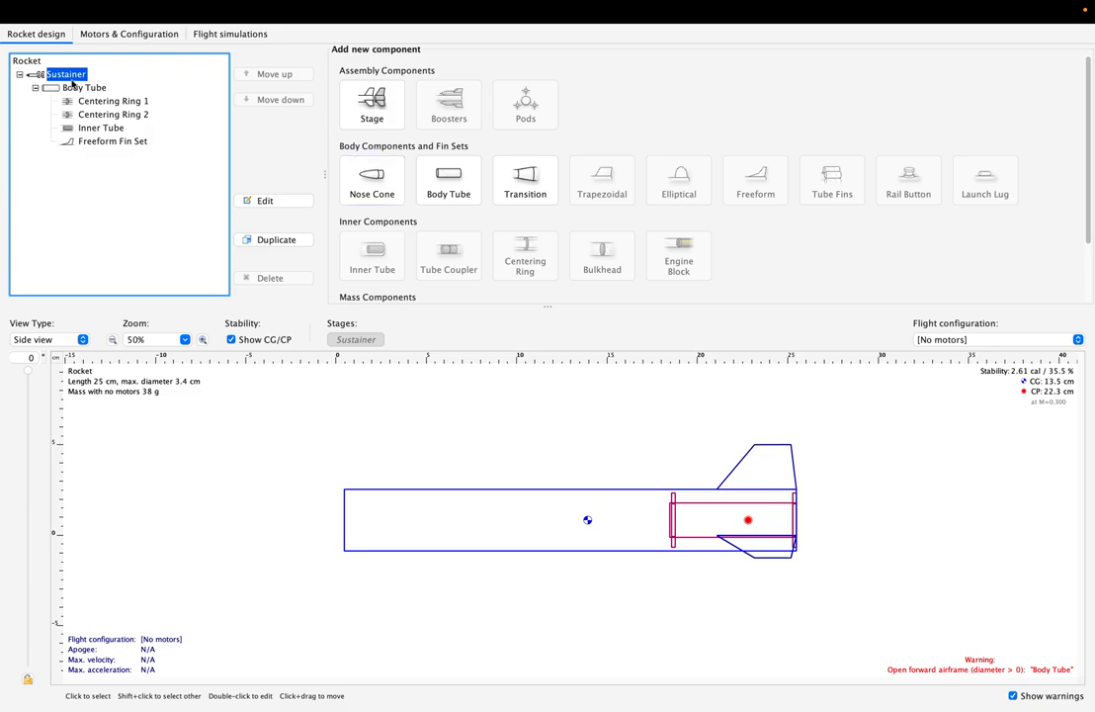
click(382, 175)
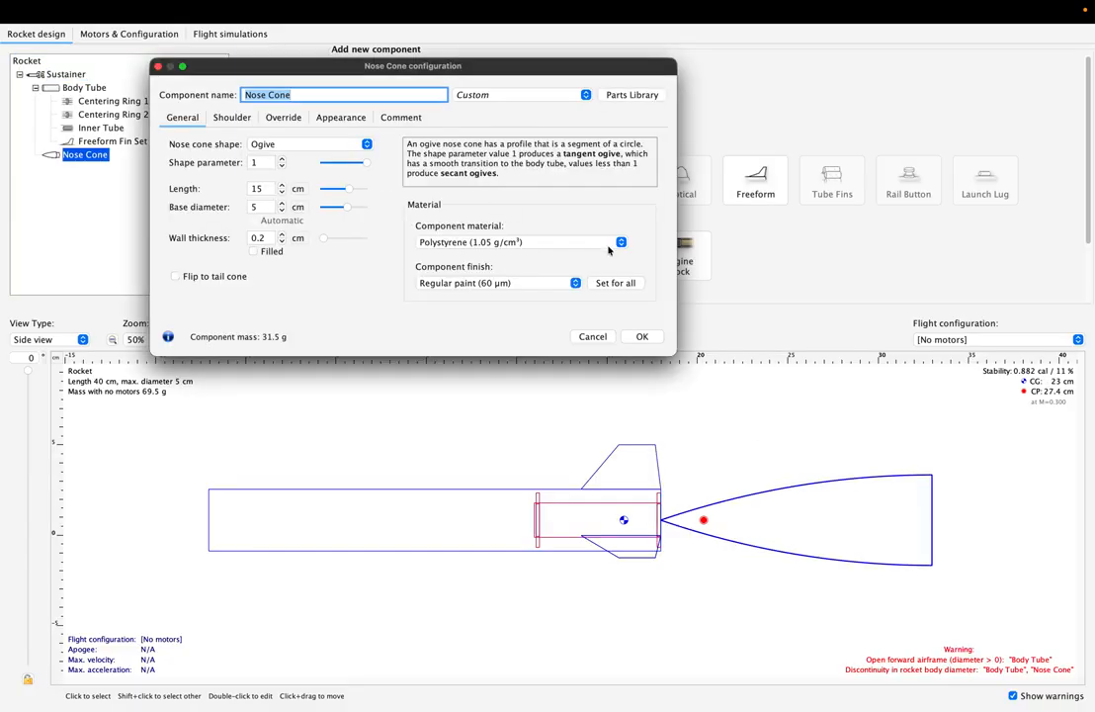
click(644, 337)
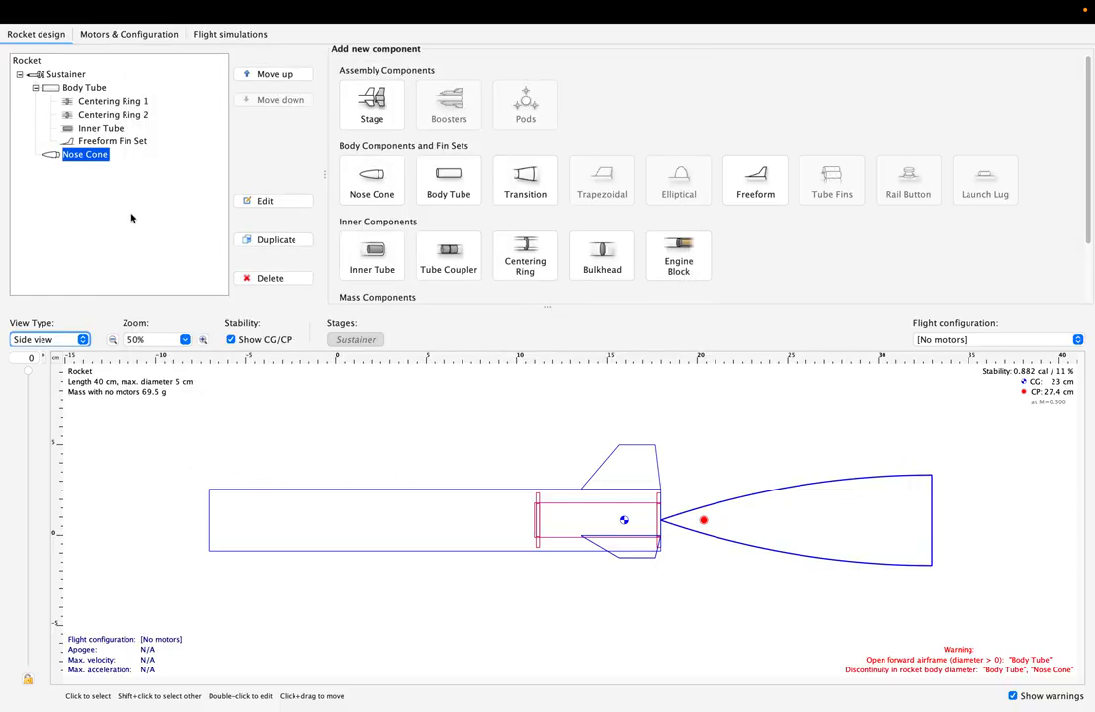
Step: Examine which part of the drawing each entry in the component tree represents, from the Sustainer stage to the fin set
click(67, 87)
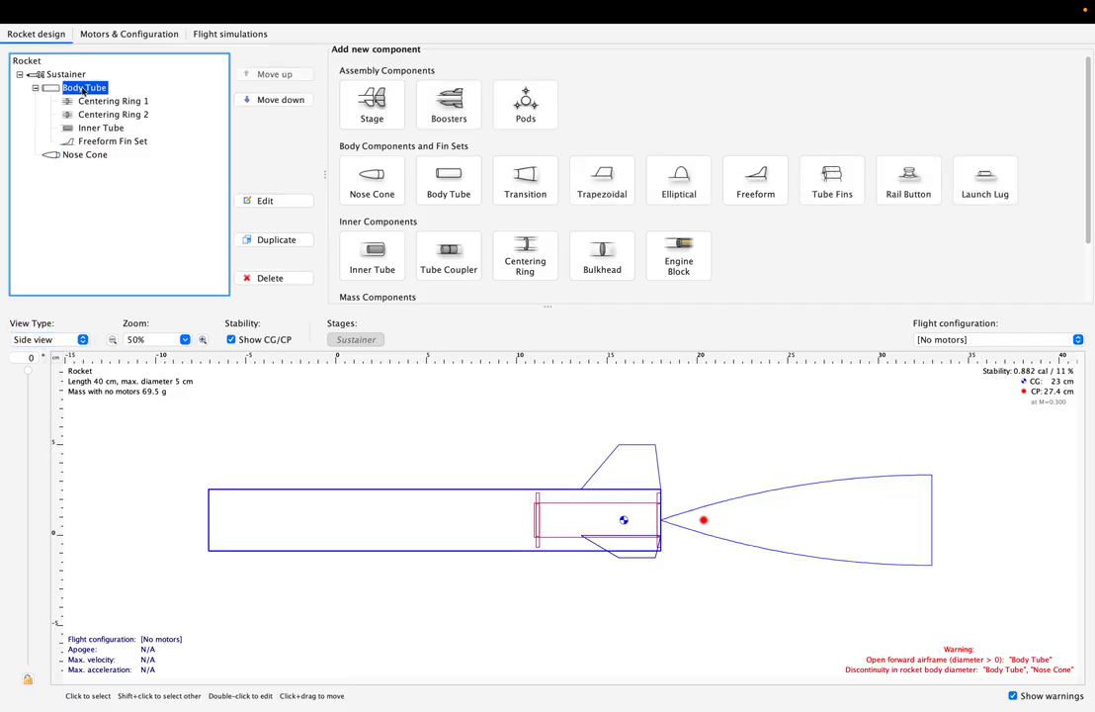
click(76, 73)
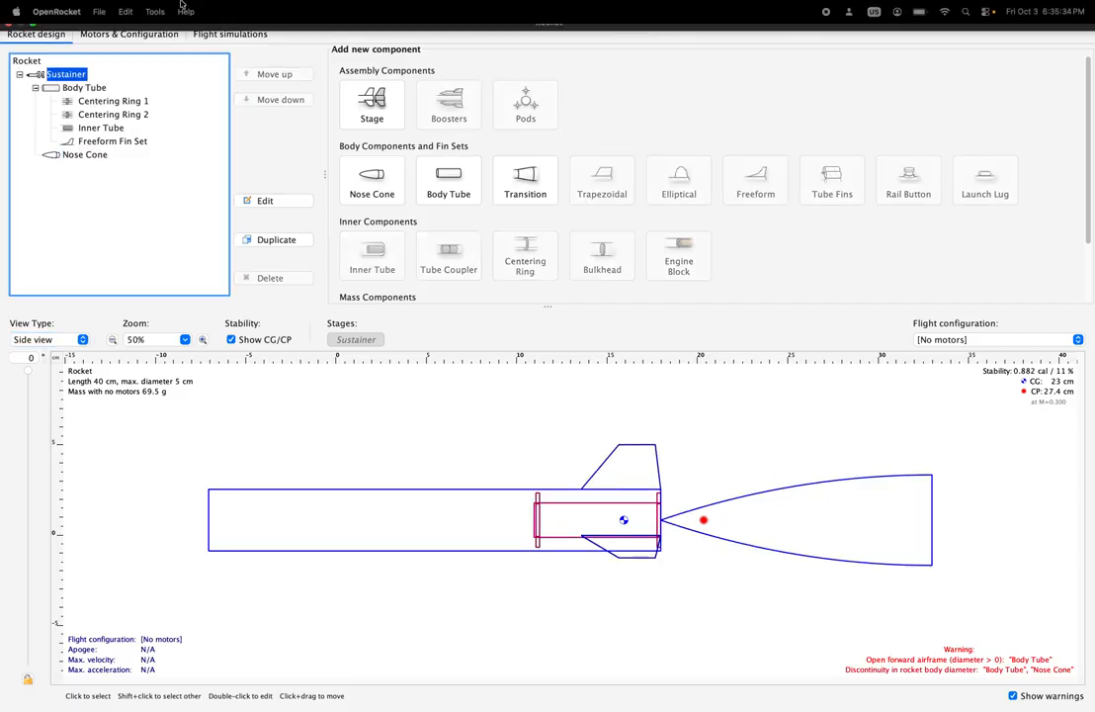
click(82, 87)
click(84, 102)
click(83, 114)
click(81, 127)
click(85, 142)
click(81, 127)
click(84, 113)
click(82, 87)
click(81, 128)
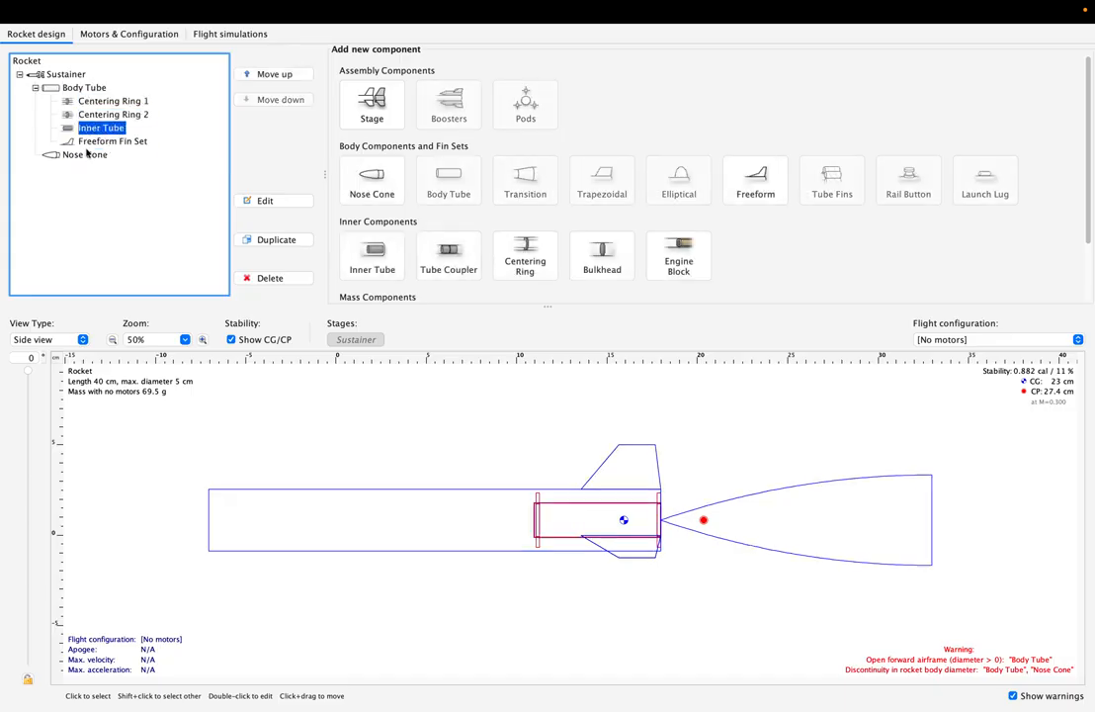
Step: Place the nose cone ahead of the body tube in the Sustainer stage and set its base diameter to 3.4 cm to match the tube
click(82, 156)
drag(81, 155, 81, 87)
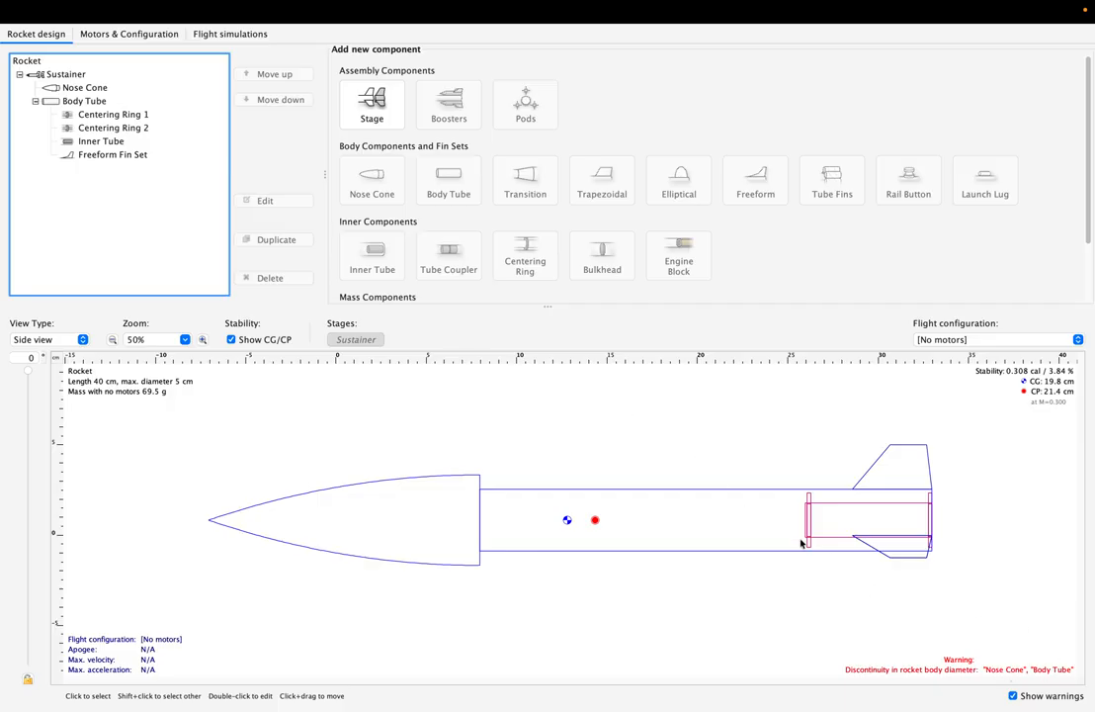
double_click(90, 102)
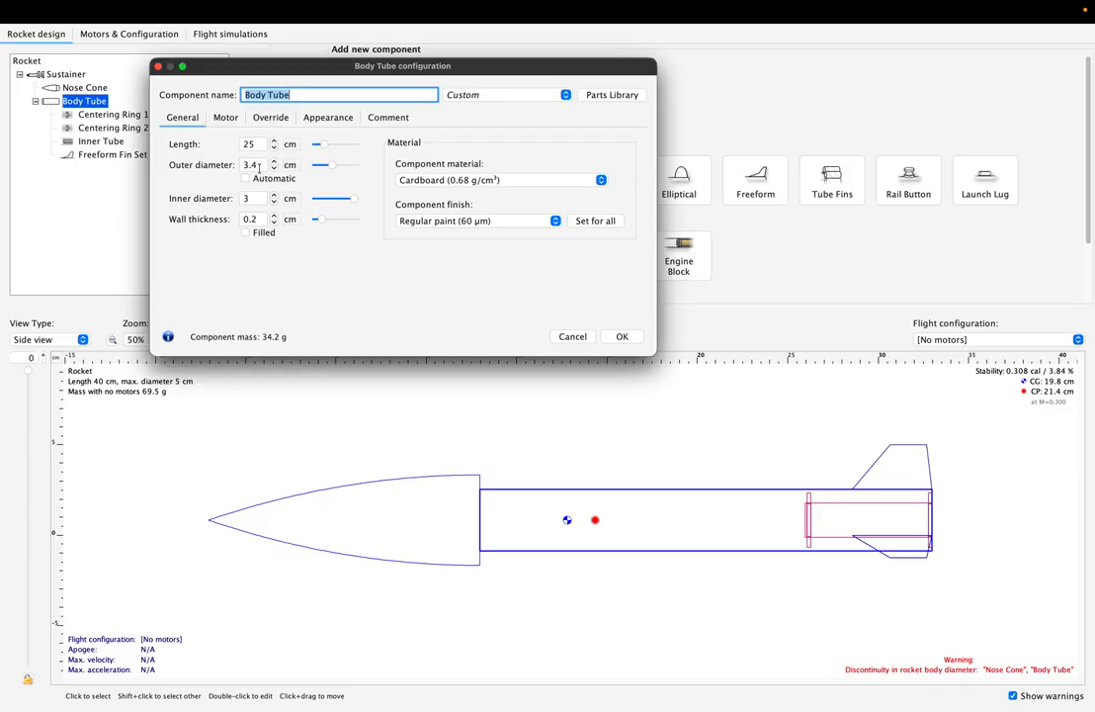
click(621, 336)
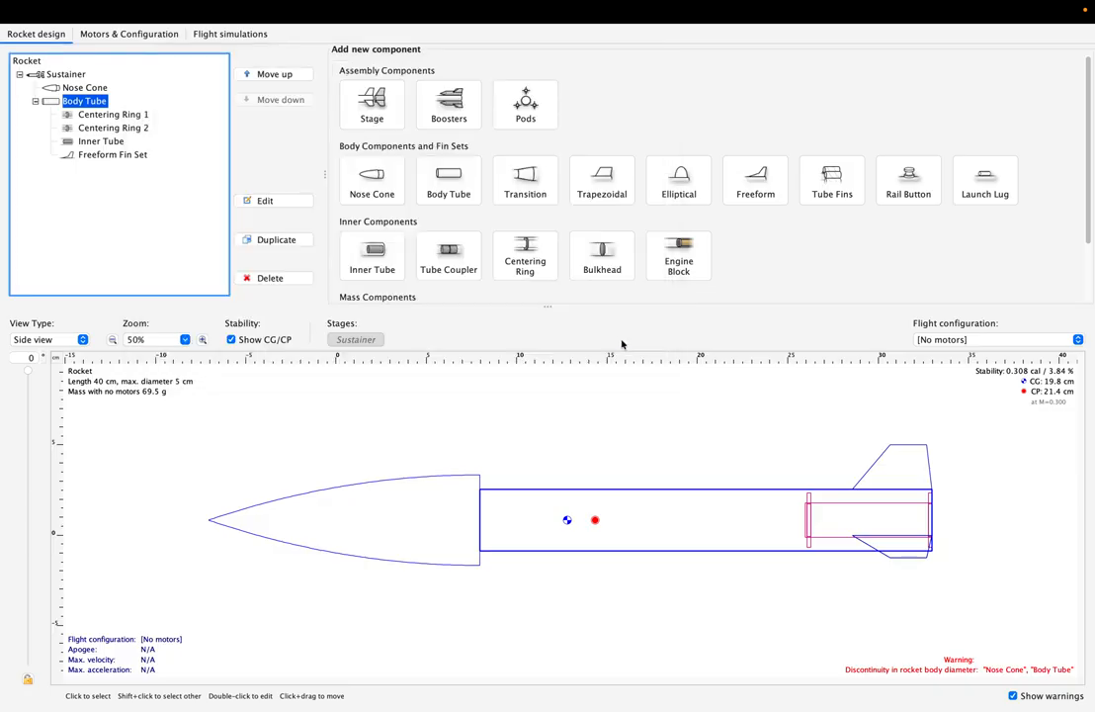
double_click(85, 87)
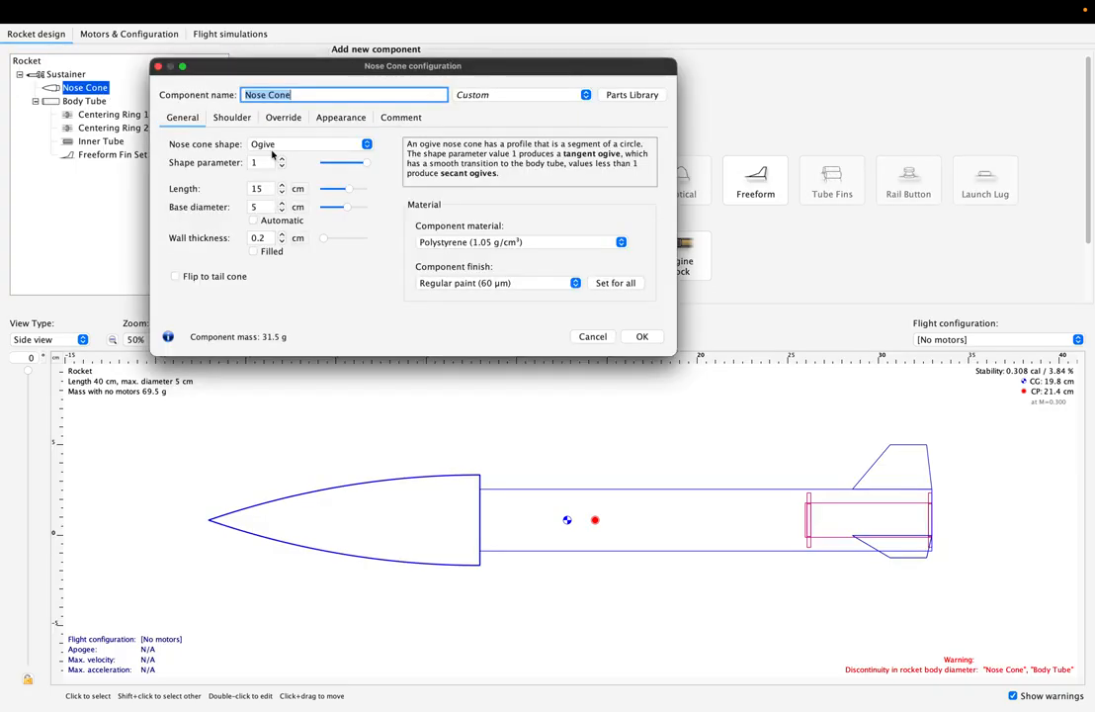
click(267, 204)
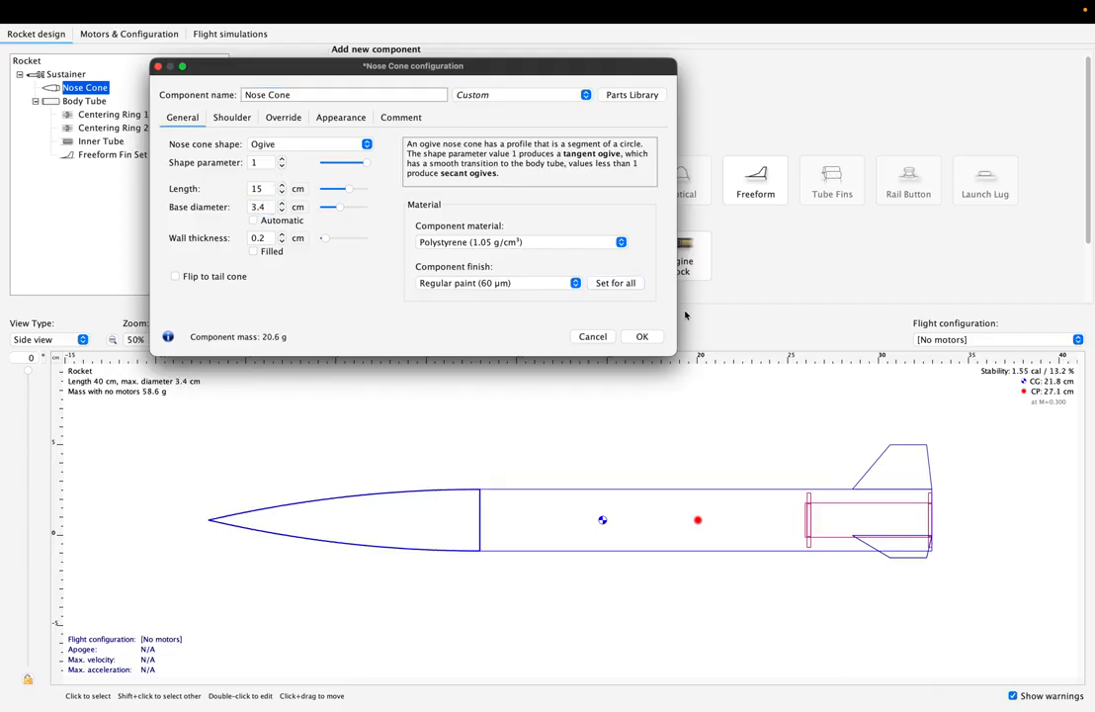
click(642, 336)
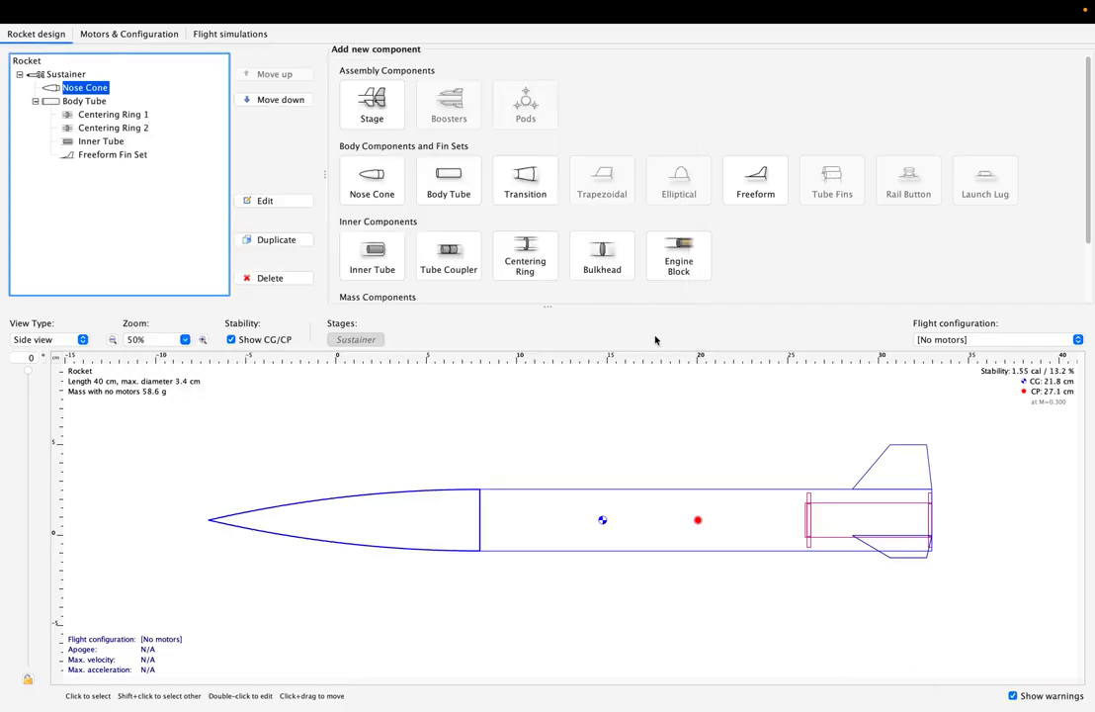
Step: Give the nose cone a shoulder 3.1 cm in diameter and 0.9 cm long and accept the configuration
double_click(93, 89)
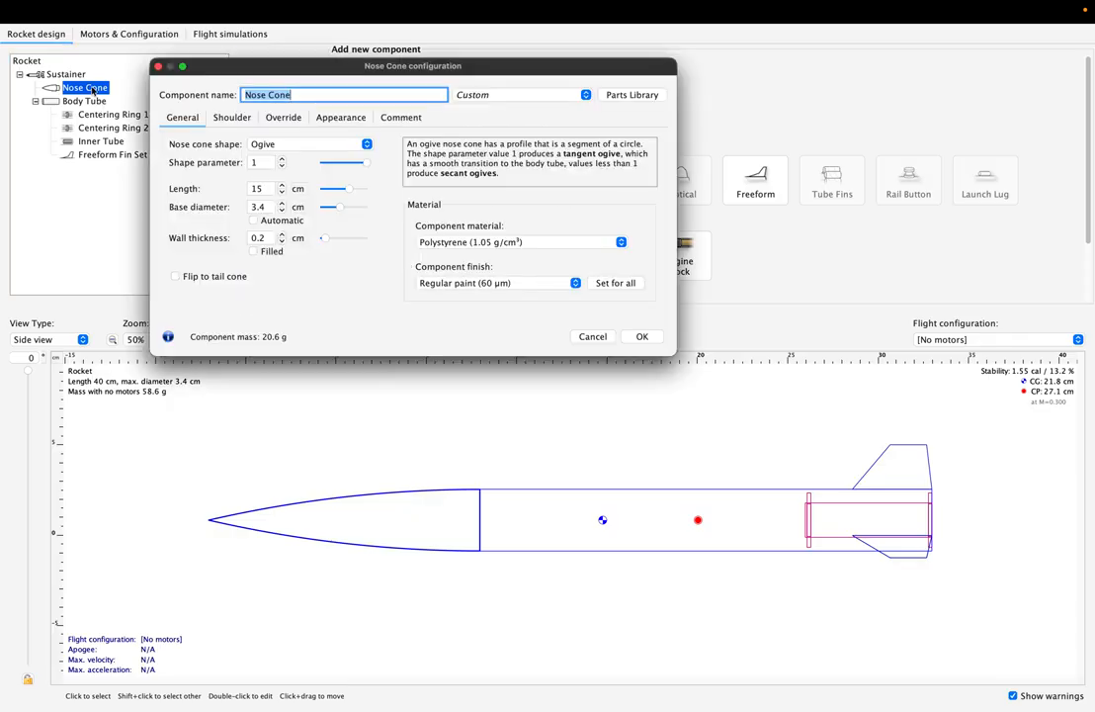
click(237, 118)
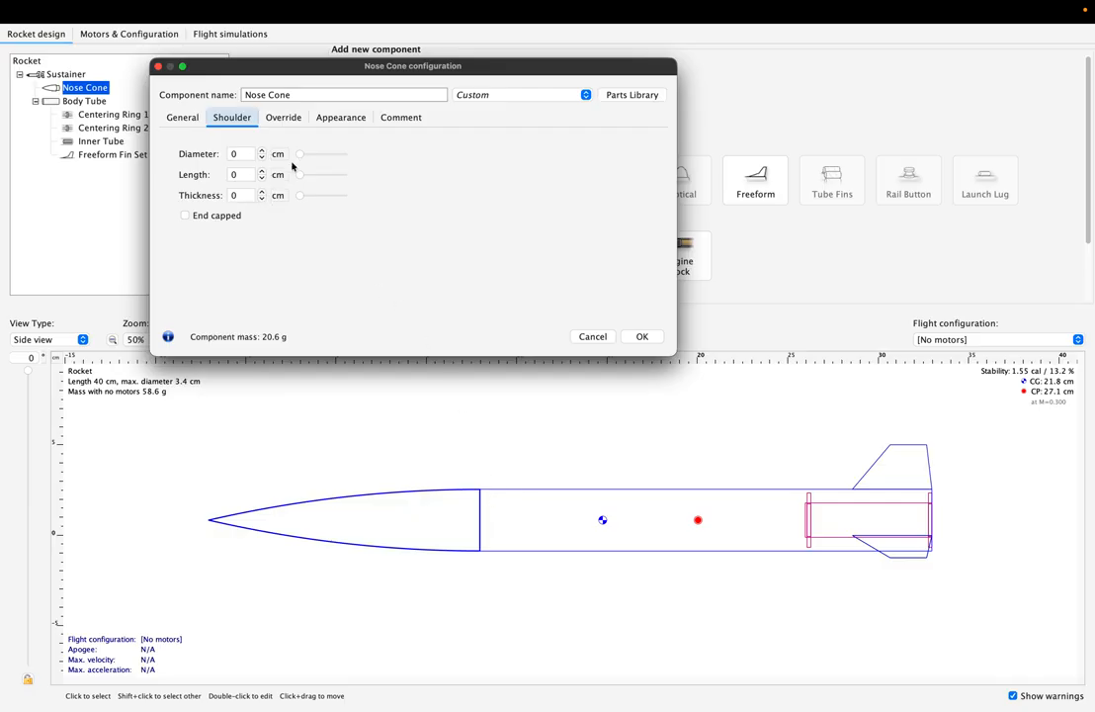
mouse_move(299, 175)
mouse_down()
mouse_move(301, 154)
mouse_move(350, 171)
mouse_up()
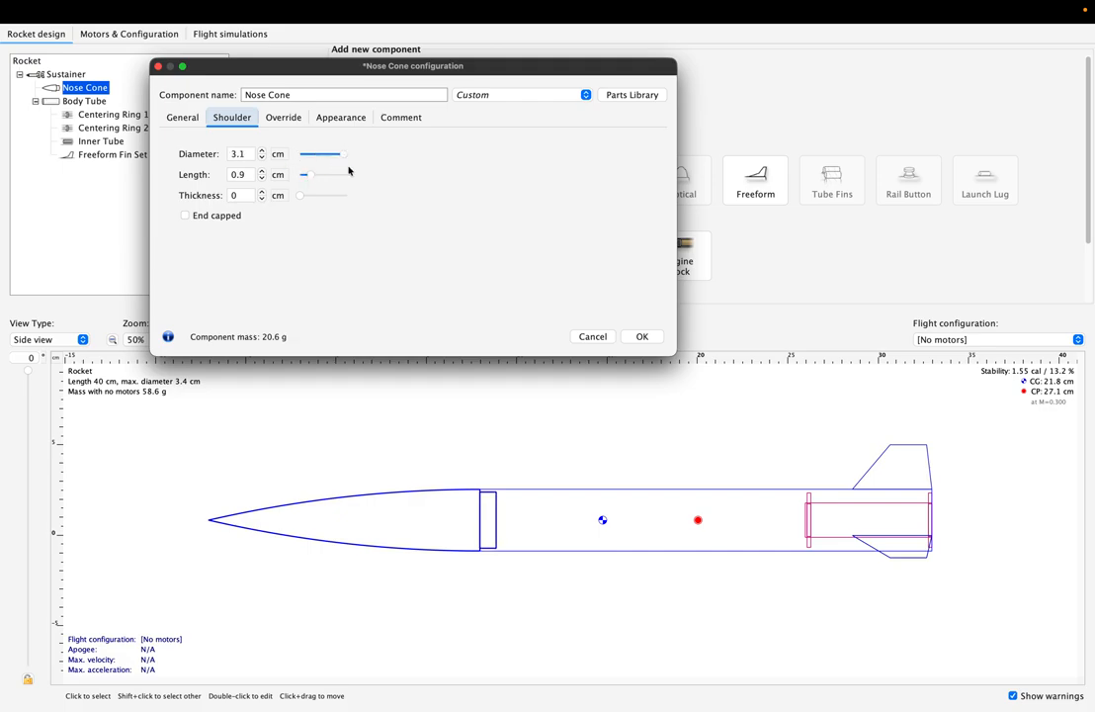
click(641, 337)
Step: Check the body tube's inner diameter and set the nose cone's shoulder diameter to 2.9 cm so it fits inside
double_click(69, 101)
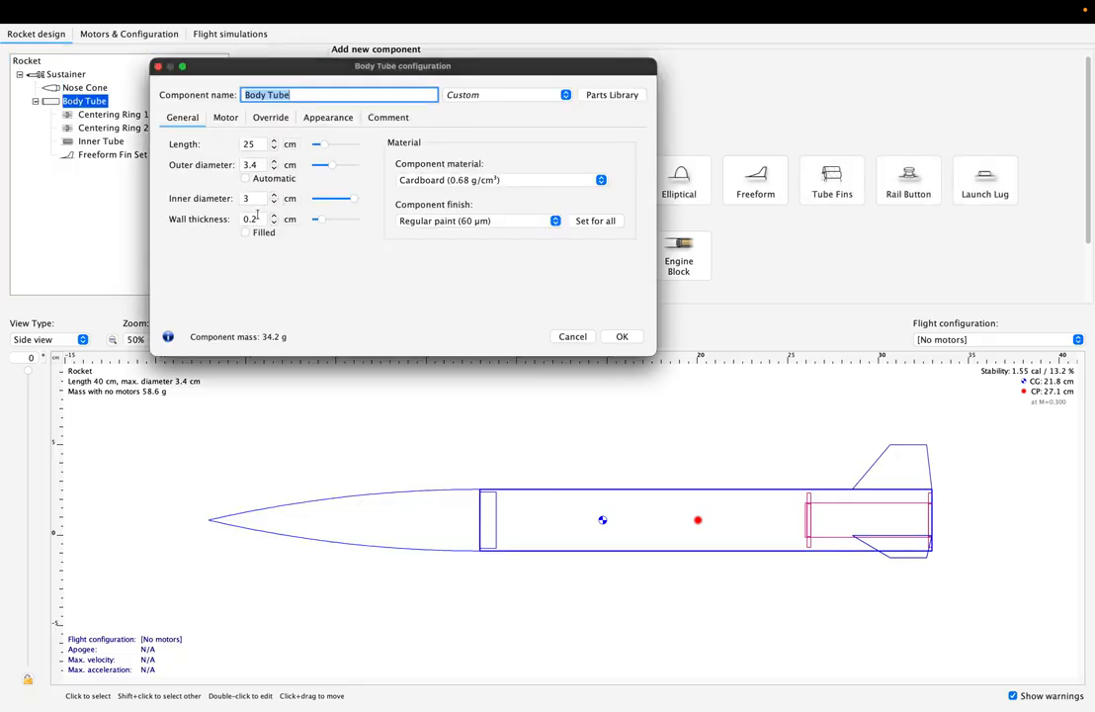
click(570, 336)
double_click(84, 87)
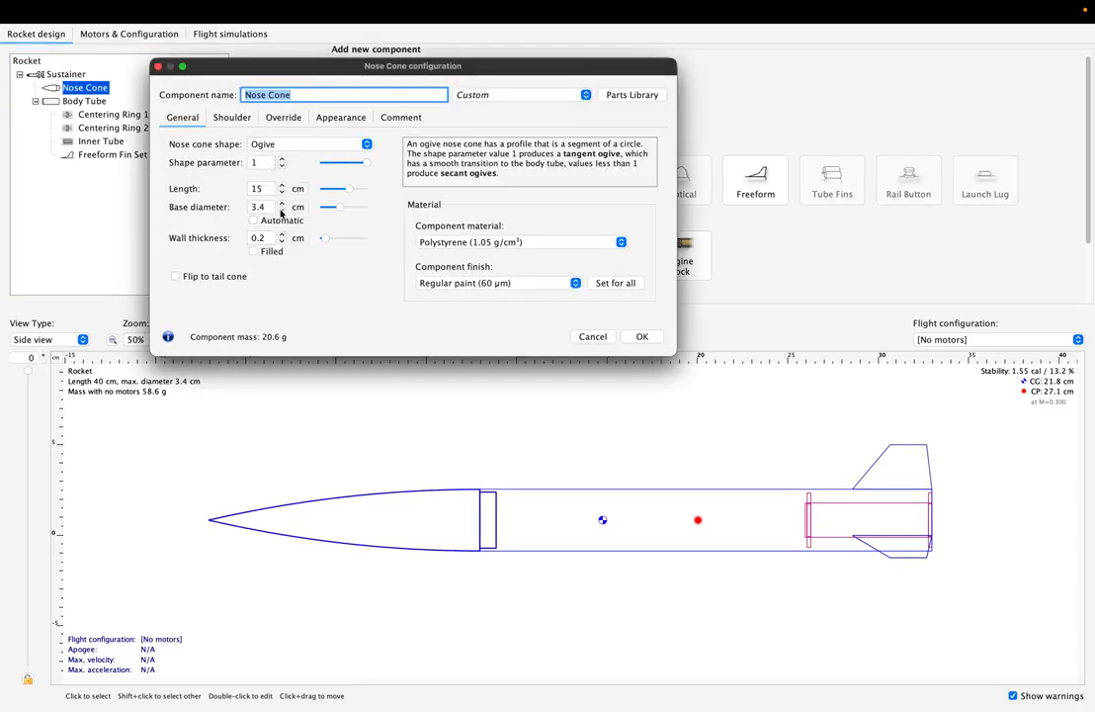
click(233, 117)
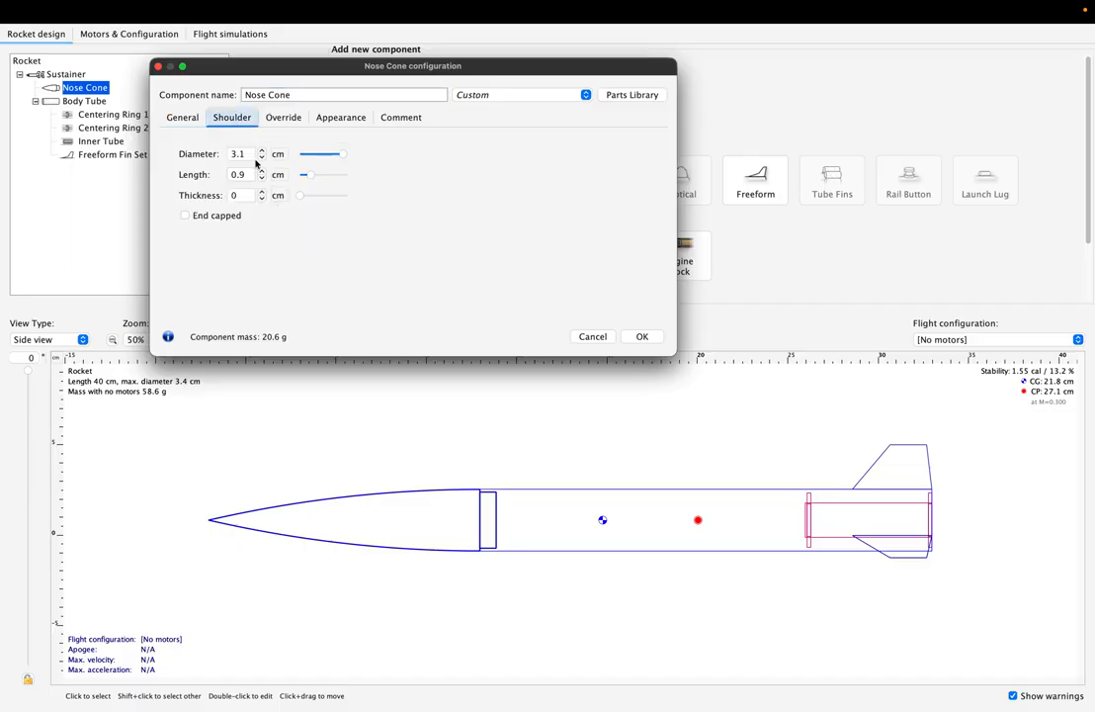
click(243, 154)
text(2.9)
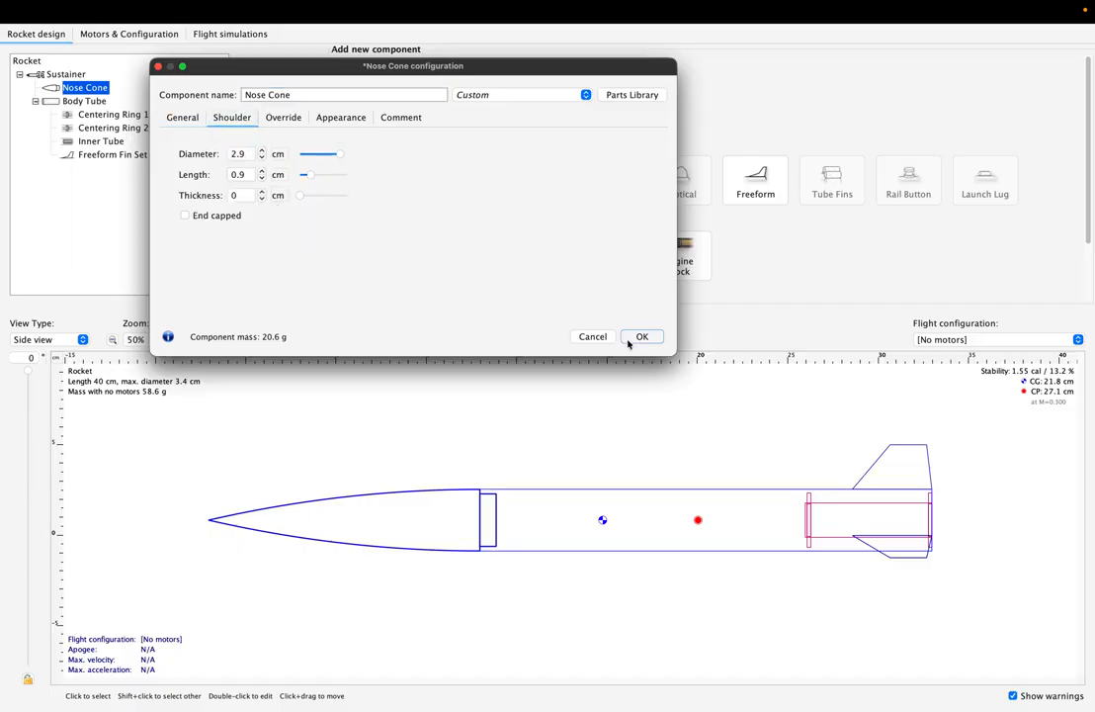
click(640, 337)
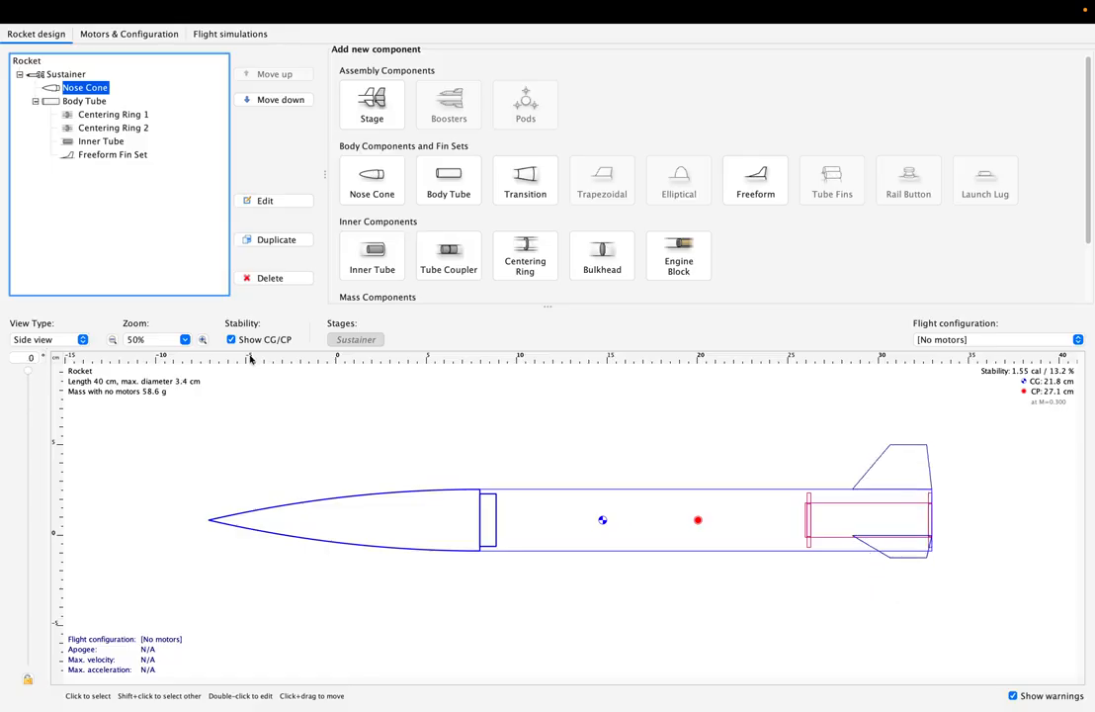
Step: Add a parachute to the nose cone and sort the component presets by diameter, largest first, with a wider Diameter column
scroll(521, 247, down, 3)
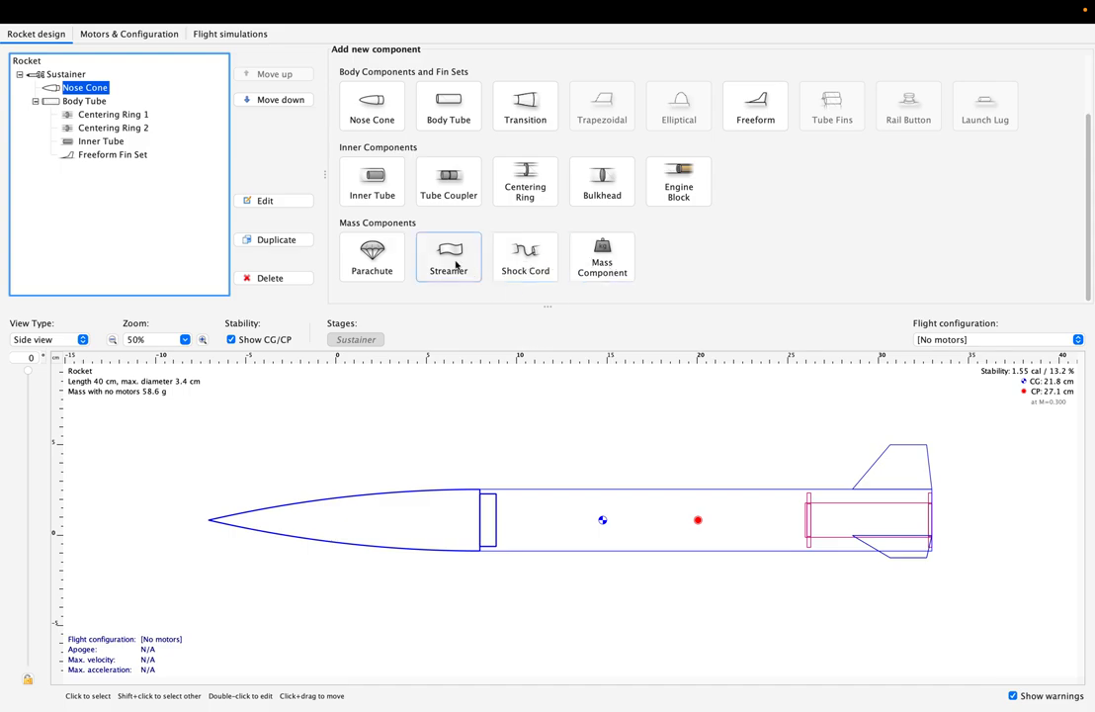
click(373, 254)
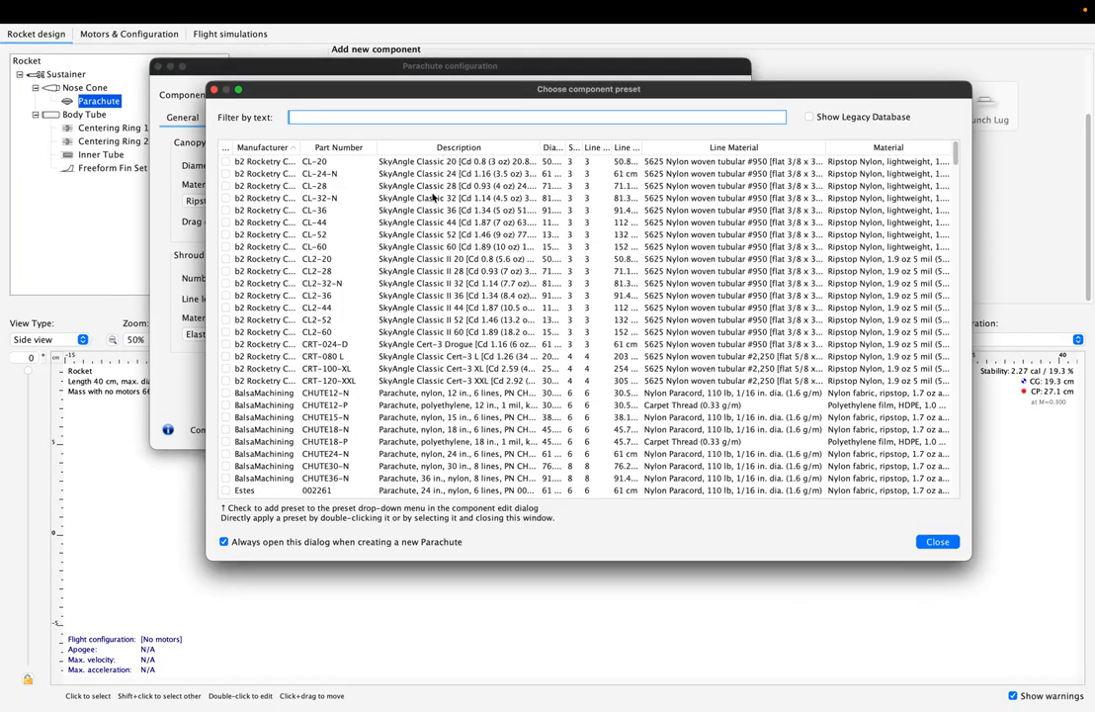
scroll(433, 197, down, 10)
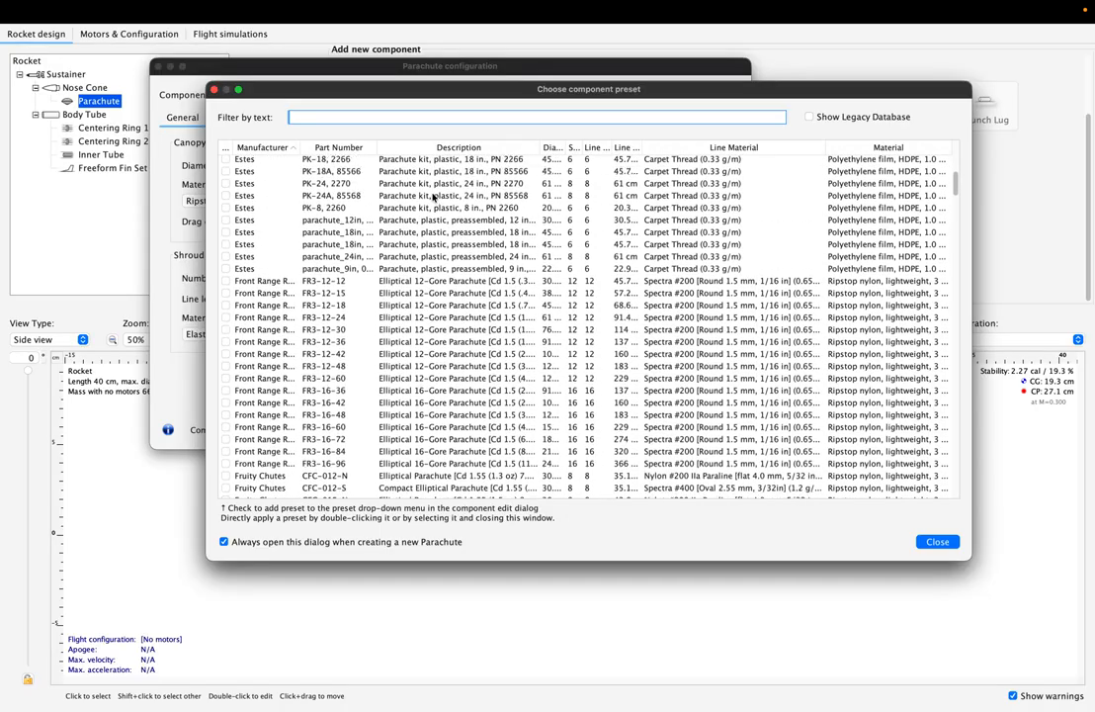
click(555, 148)
click(557, 149)
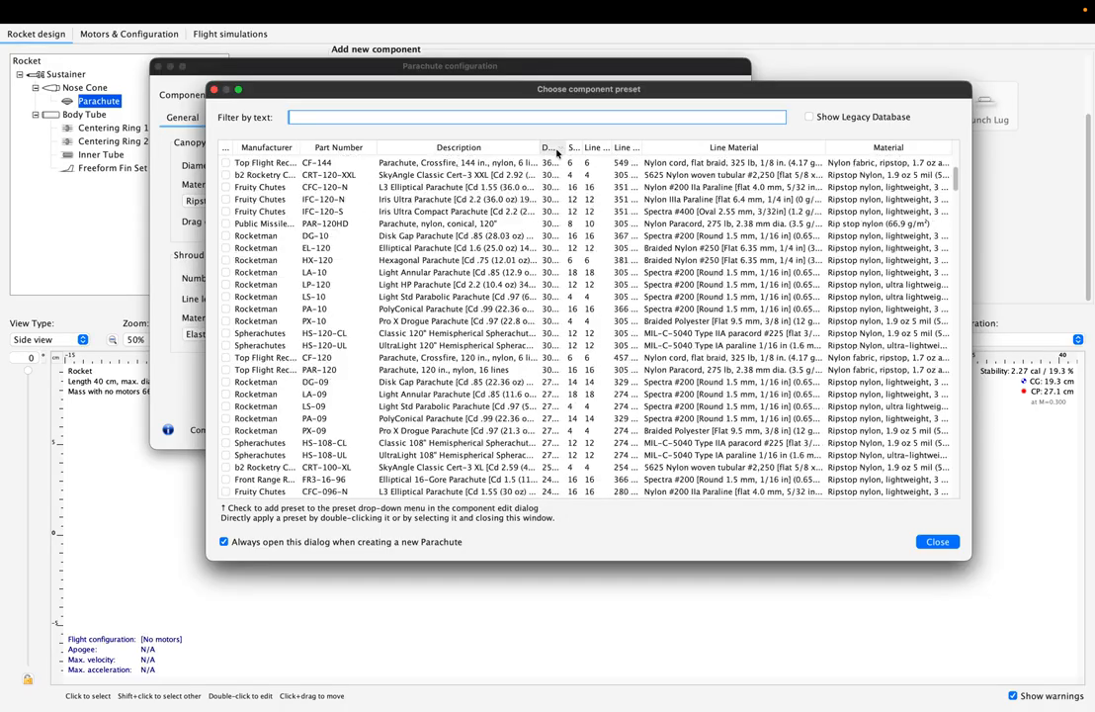
drag(564, 147, 628, 147)
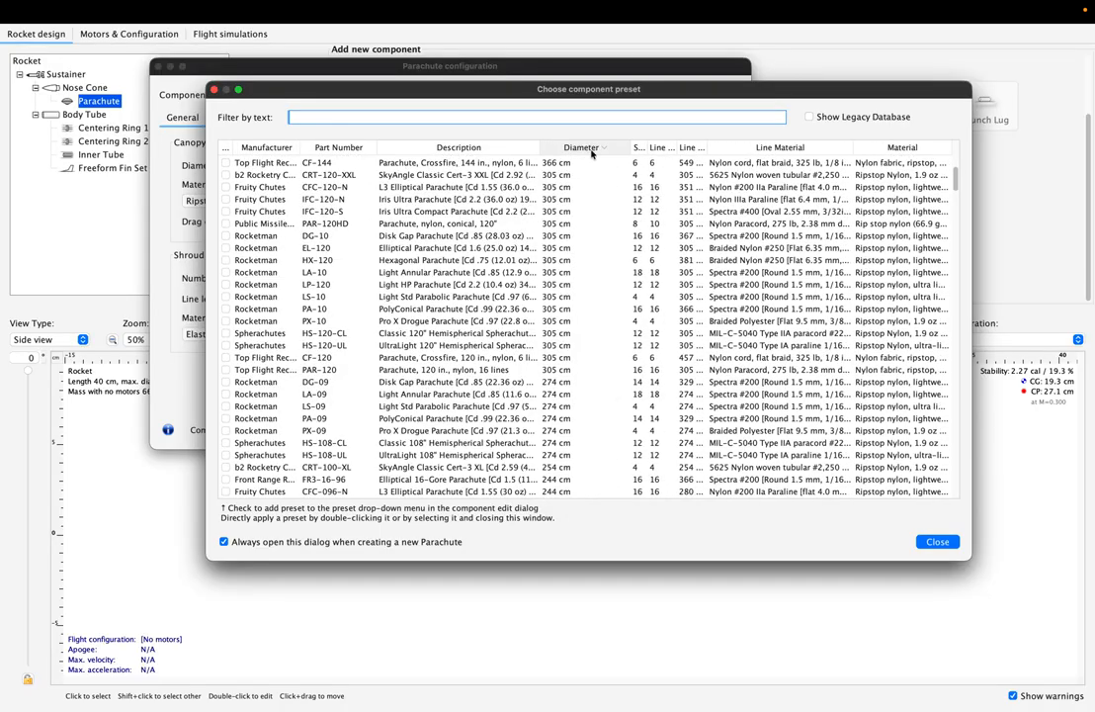
scroll(568, 203, up, 9)
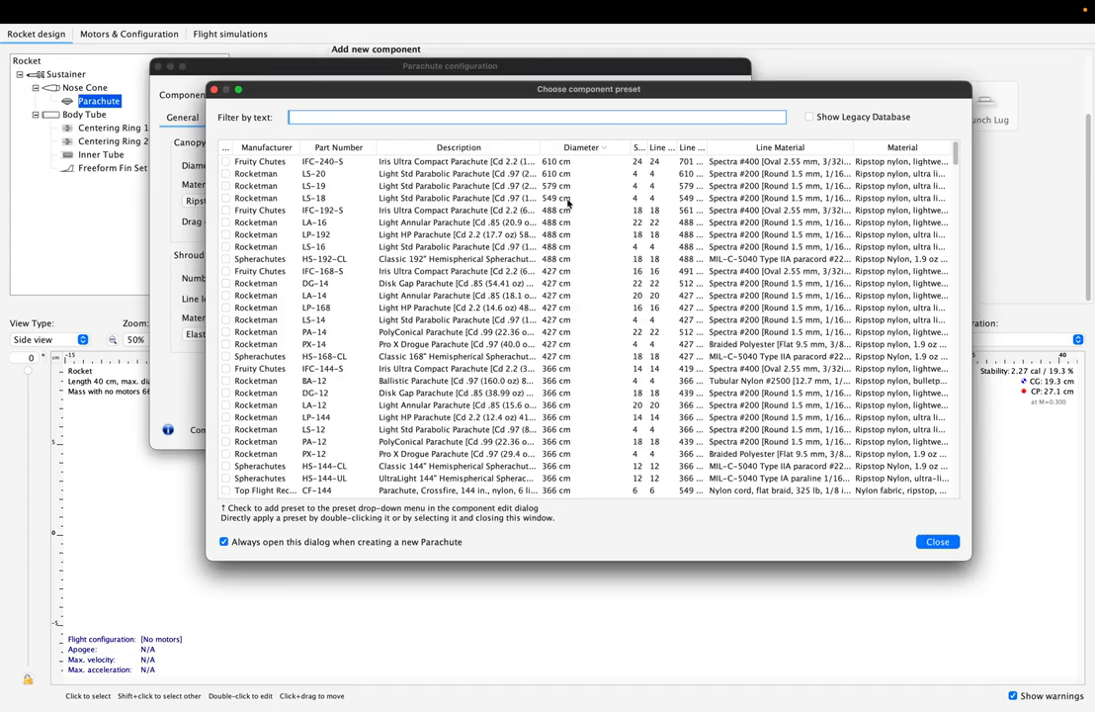
click(574, 148)
click(572, 148)
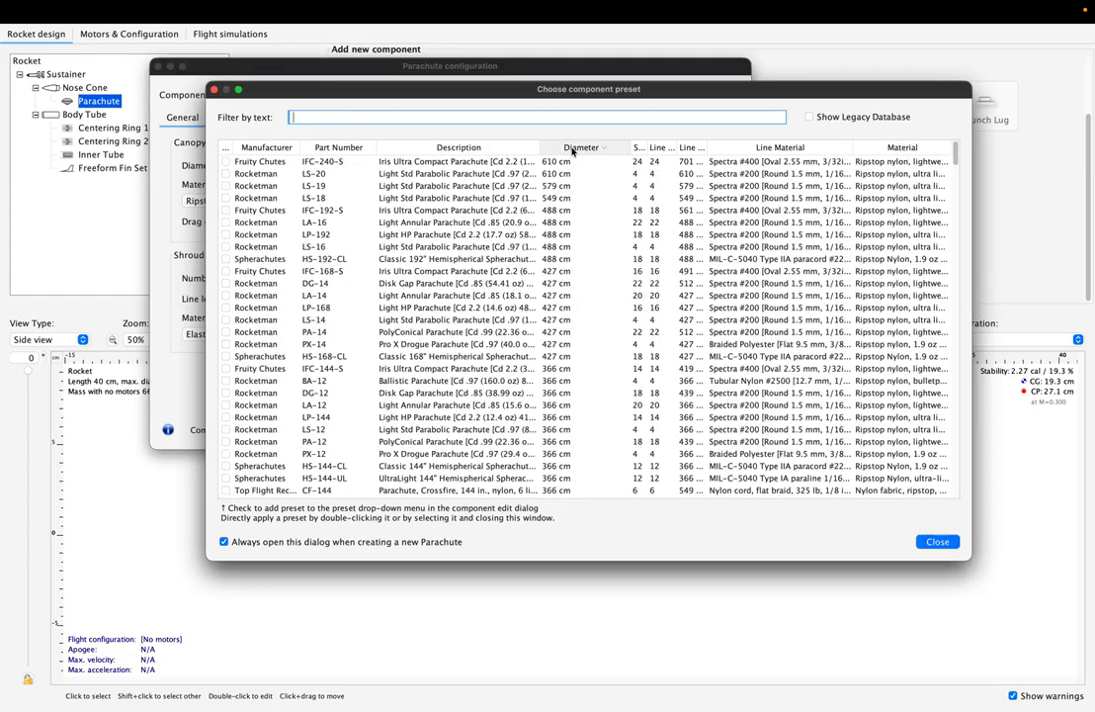
Step: Sort the parachute presets by sides and by line count, adjust the column widths and look through the list
click(635, 148)
drag(629, 147, 591, 148)
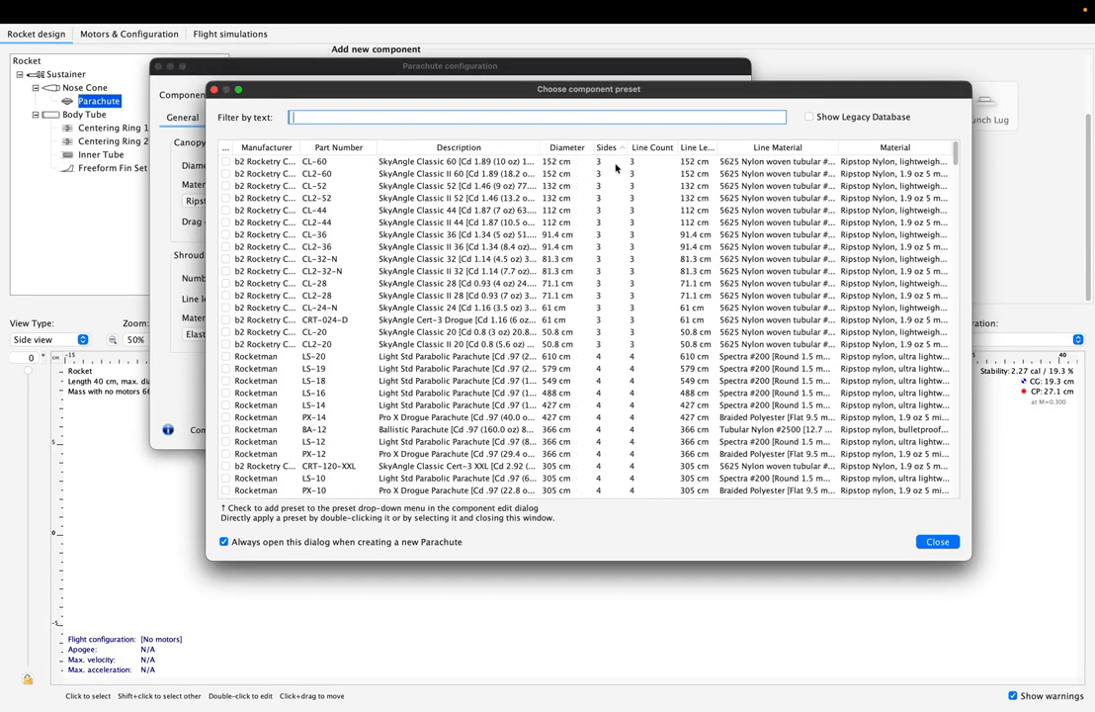
click(621, 173)
click(649, 147)
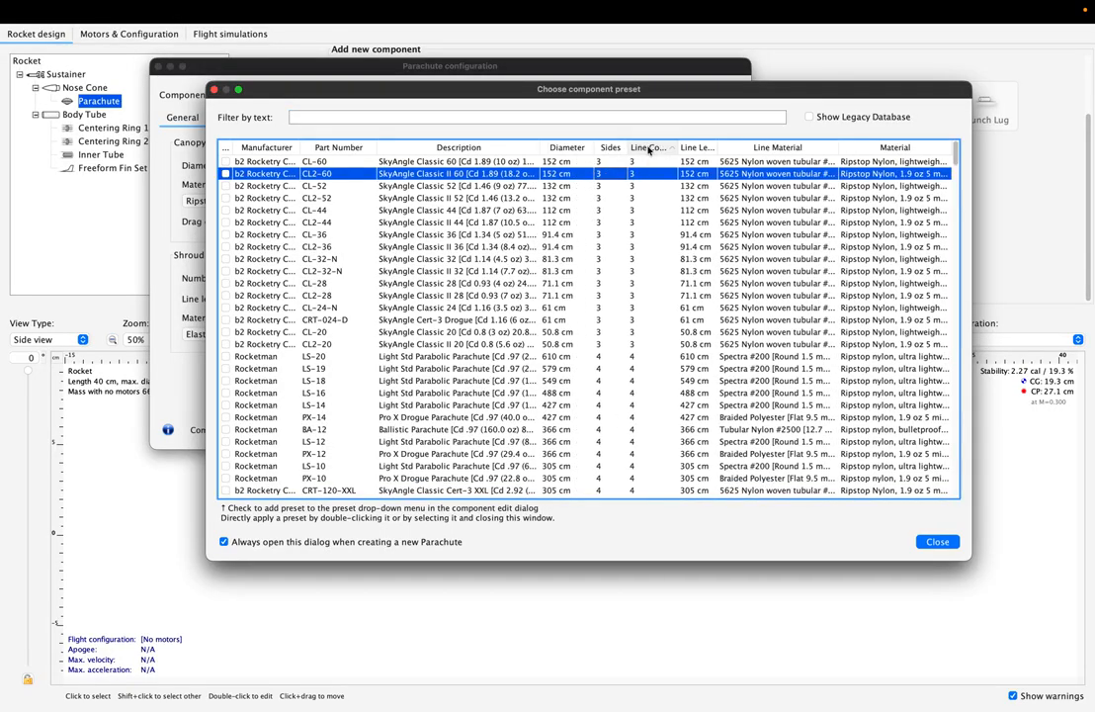
drag(718, 147, 754, 149)
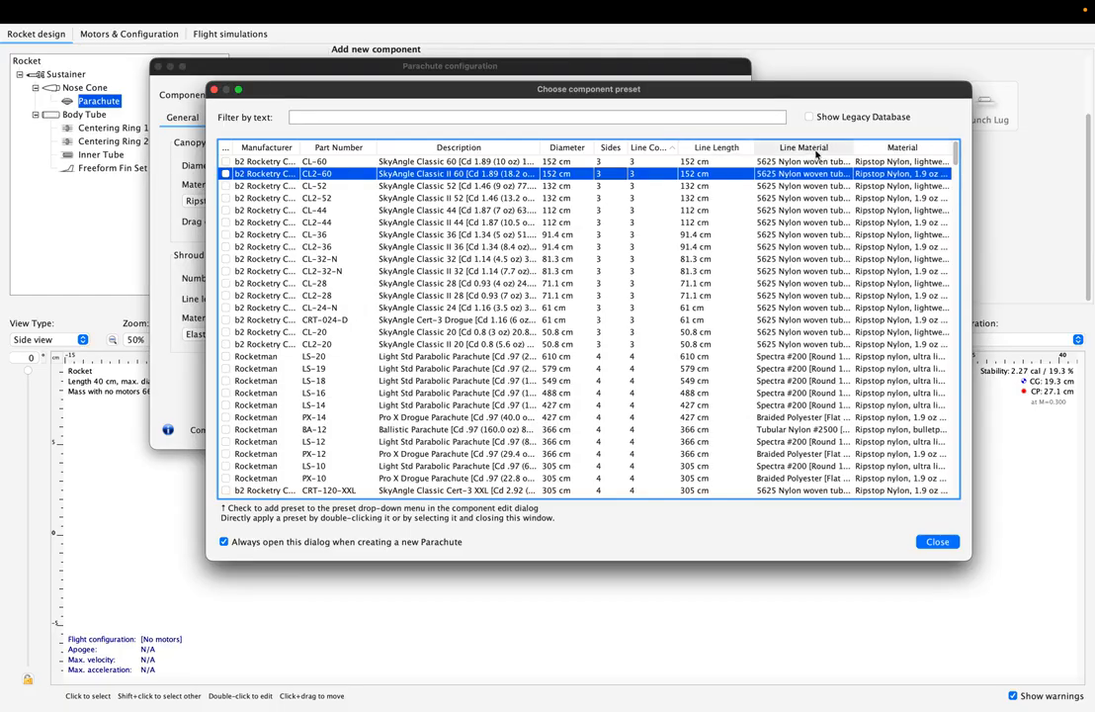
scroll(471, 201, down, 10)
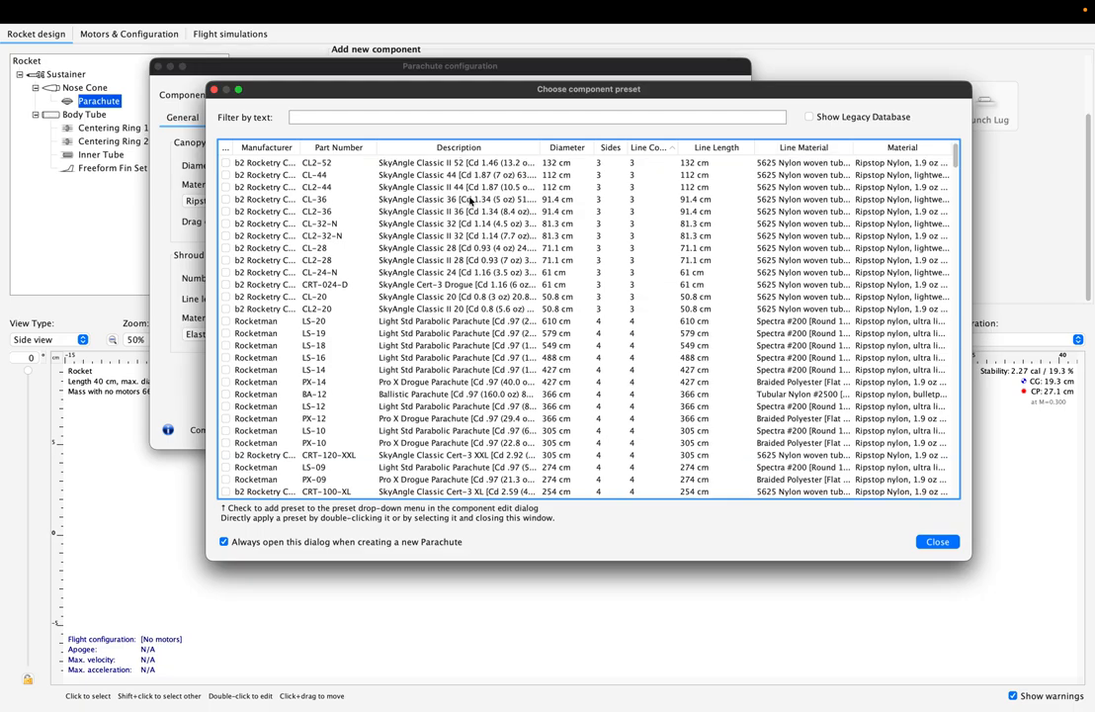
scroll(470, 201, down, 8)
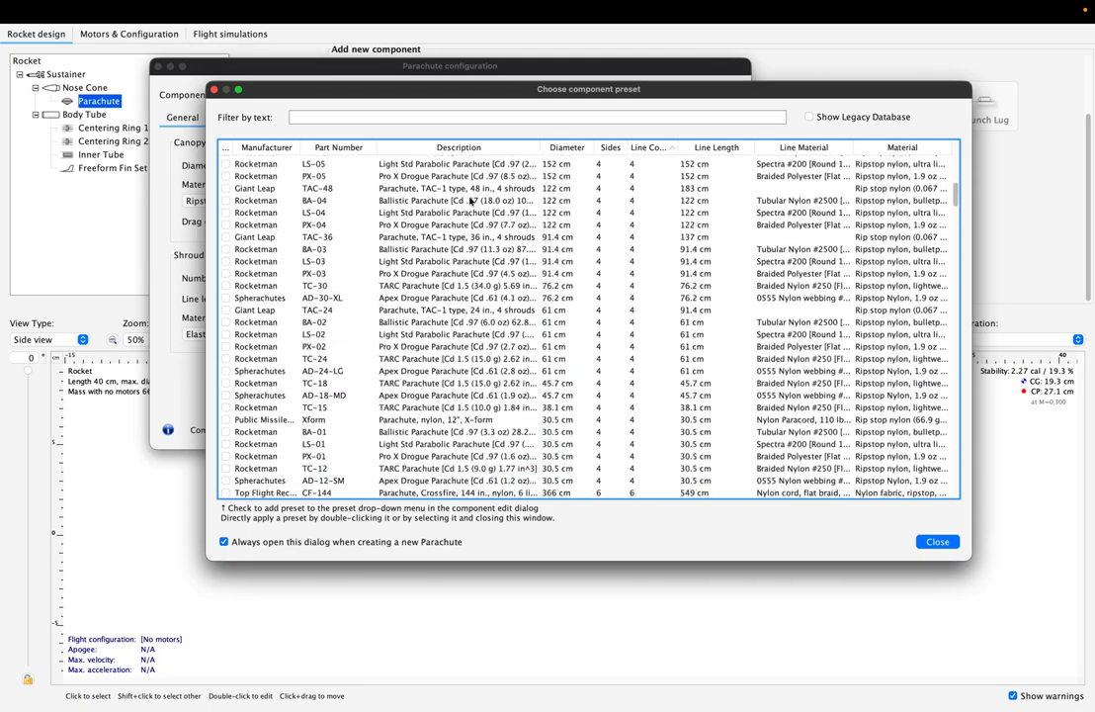
Step: Sort the parachute presets by manufacturer and compare the Estes models' descriptions and diameters
click(254, 148)
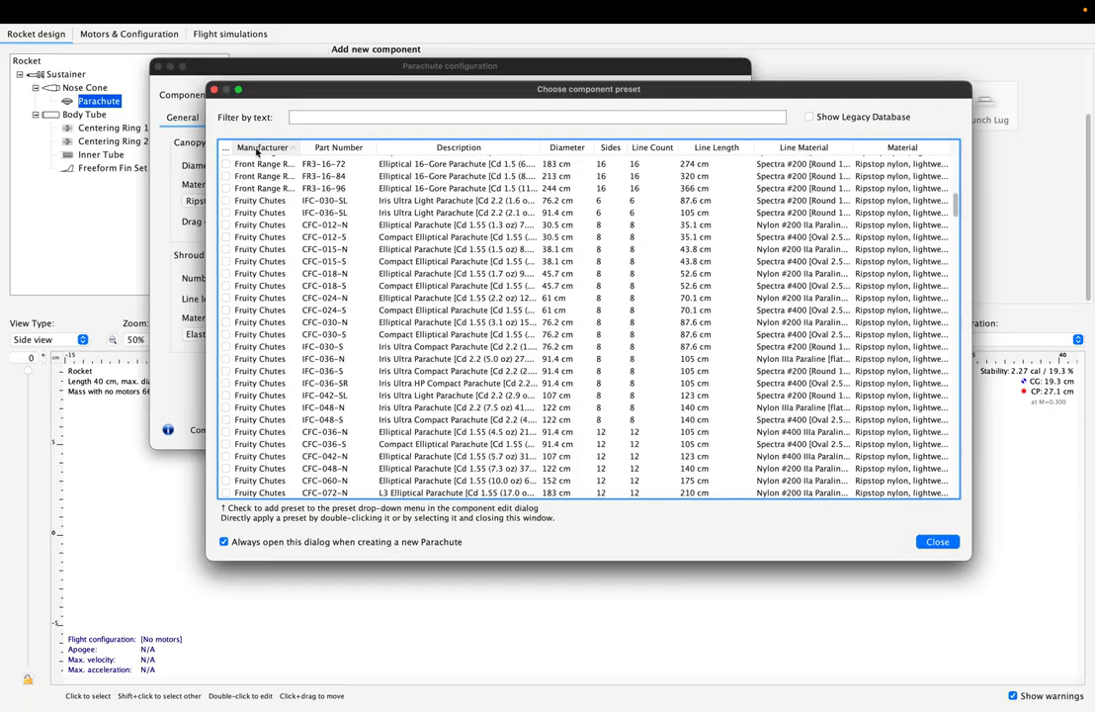
scroll(287, 212, up, 5)
scroll(287, 211, up, 5)
scroll(287, 214, down, 3)
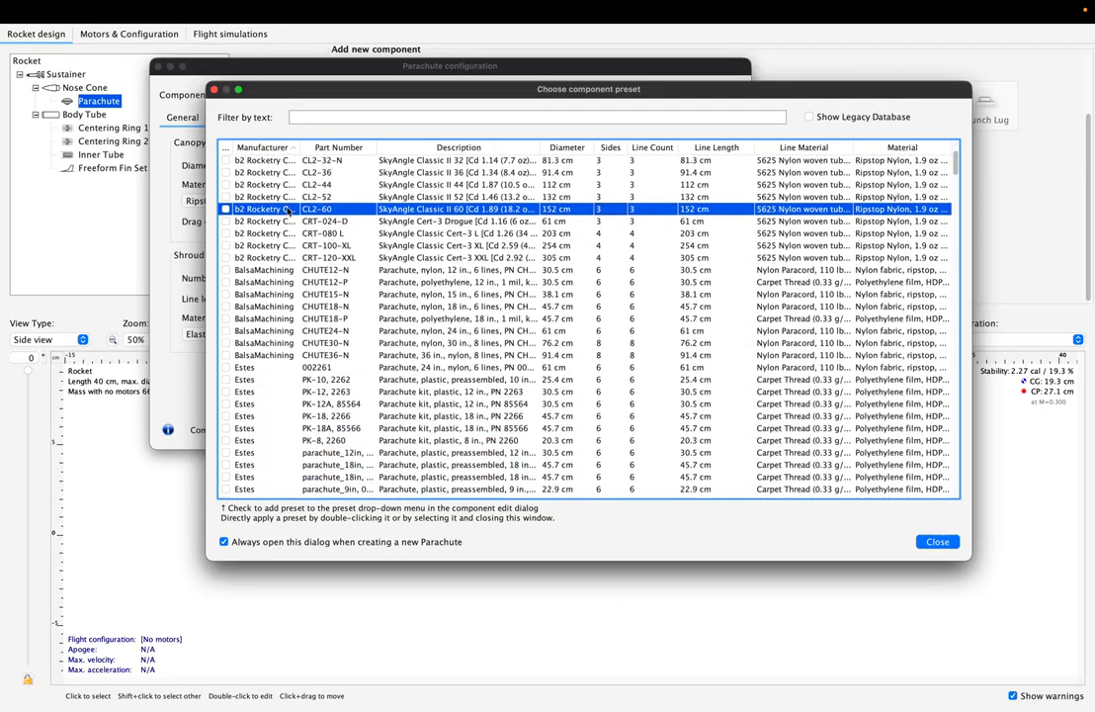
click(388, 286)
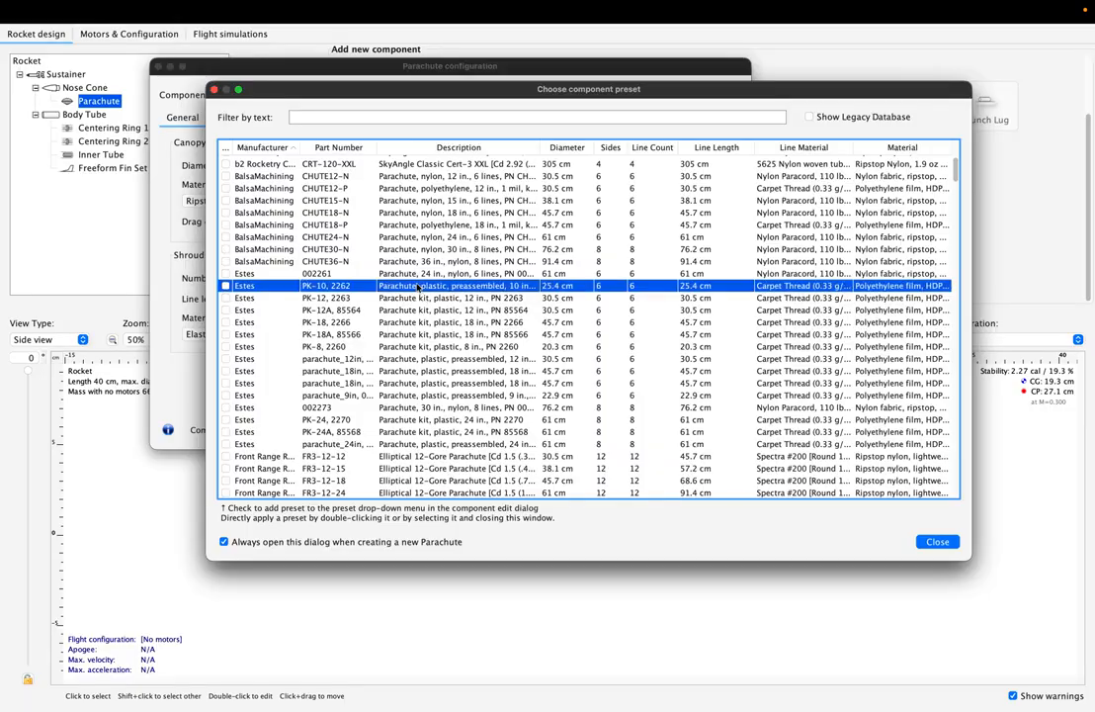
click(475, 271)
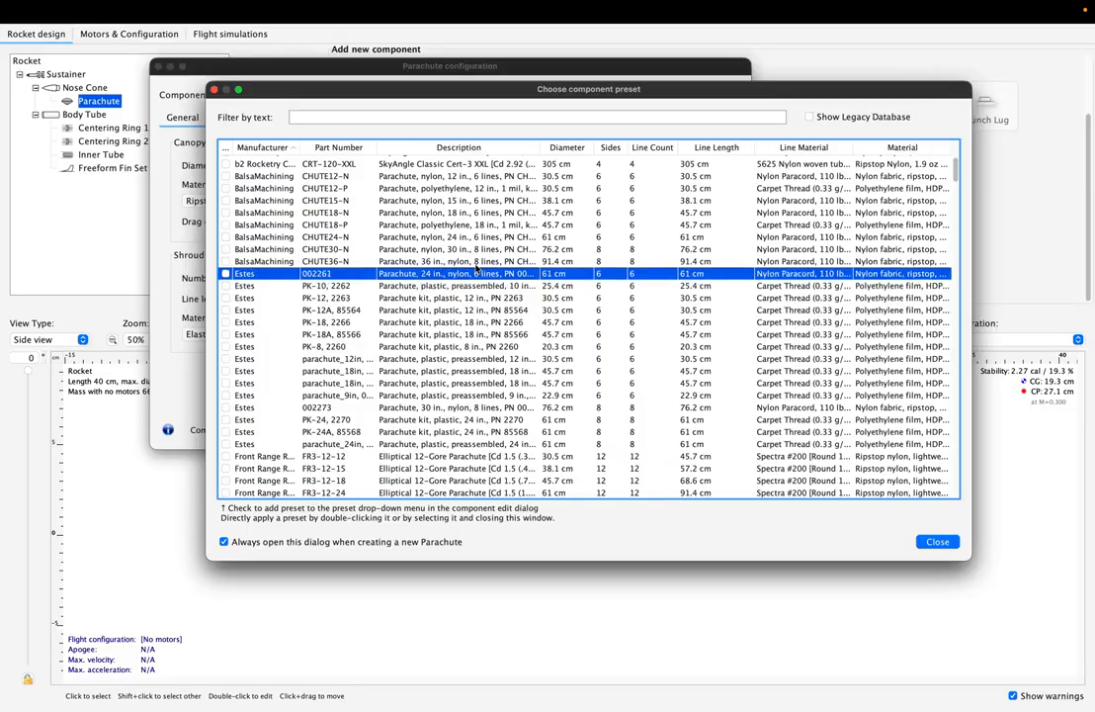
click(559, 285)
click(542, 295)
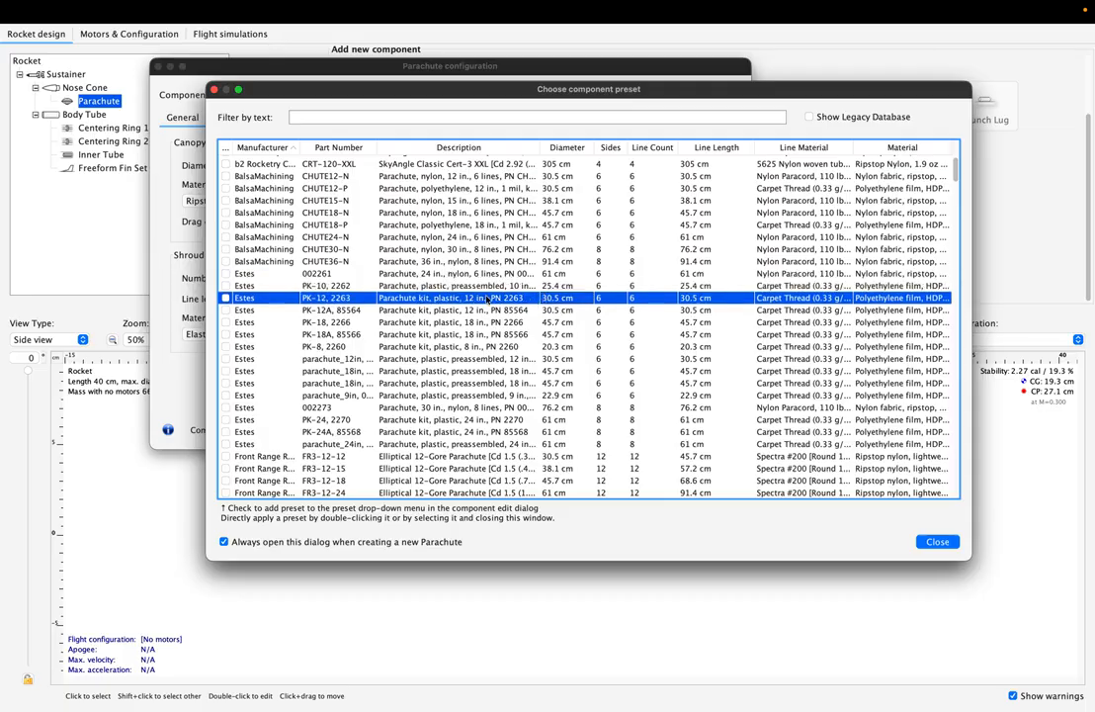
click(542, 154)
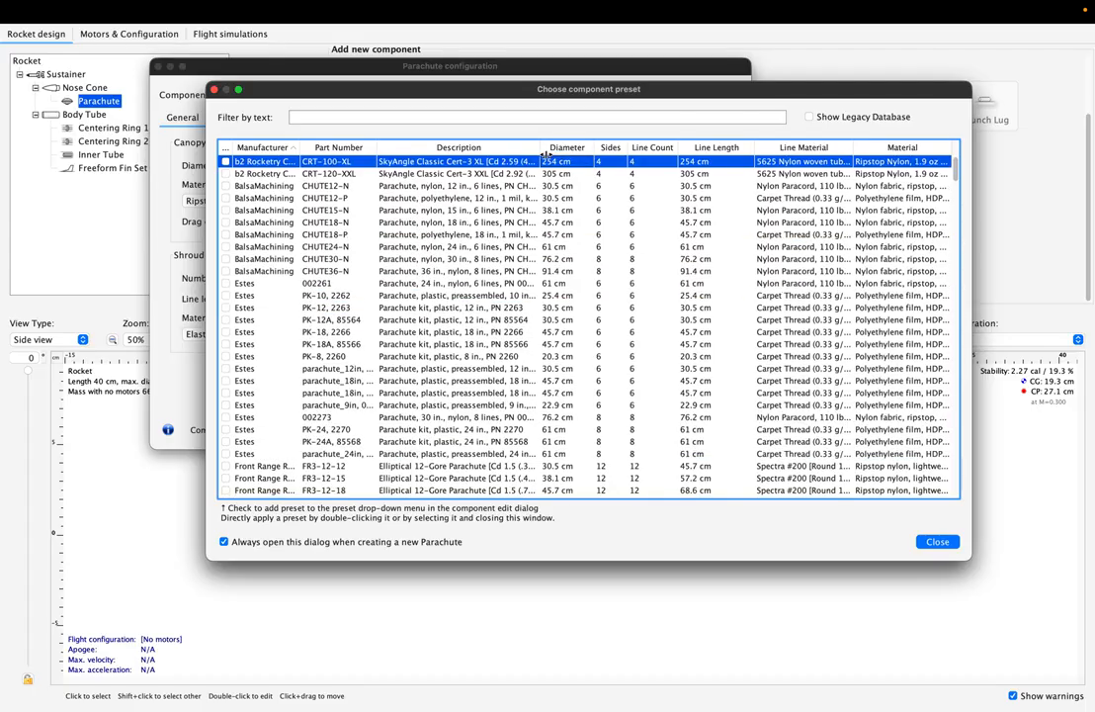
click(525, 321)
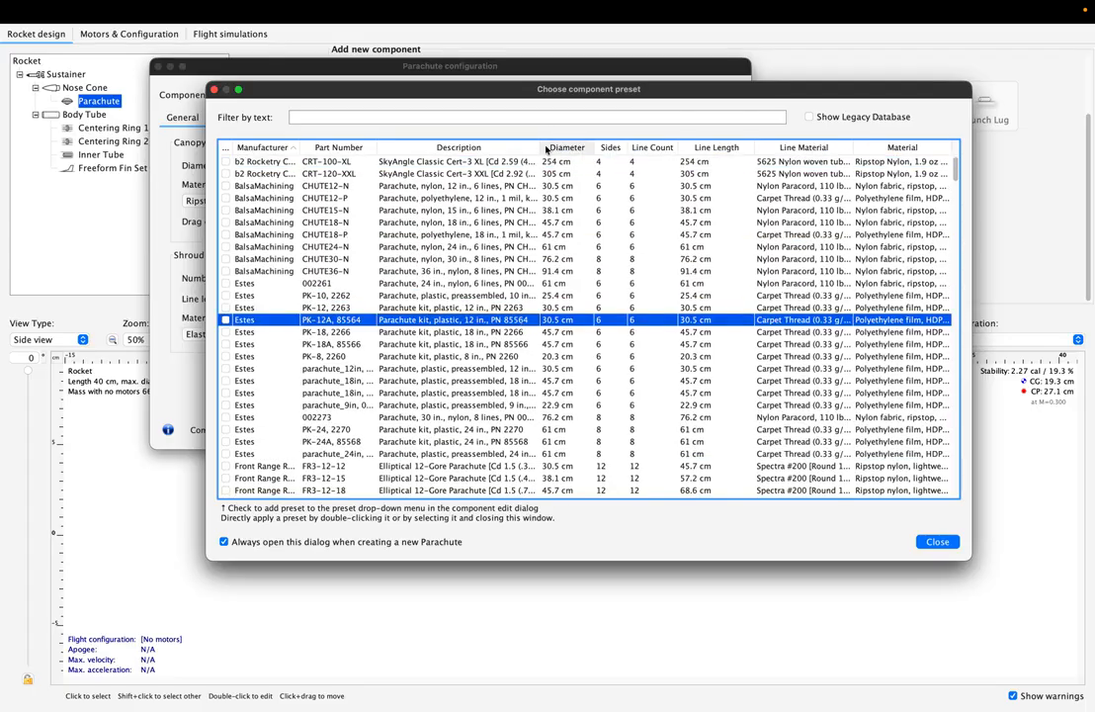
Step: Widen the Description column and apply the Estes PK-12A, 85564 plastic 12 in. preset to the parachute
drag(542, 147, 605, 147)
click(475, 334)
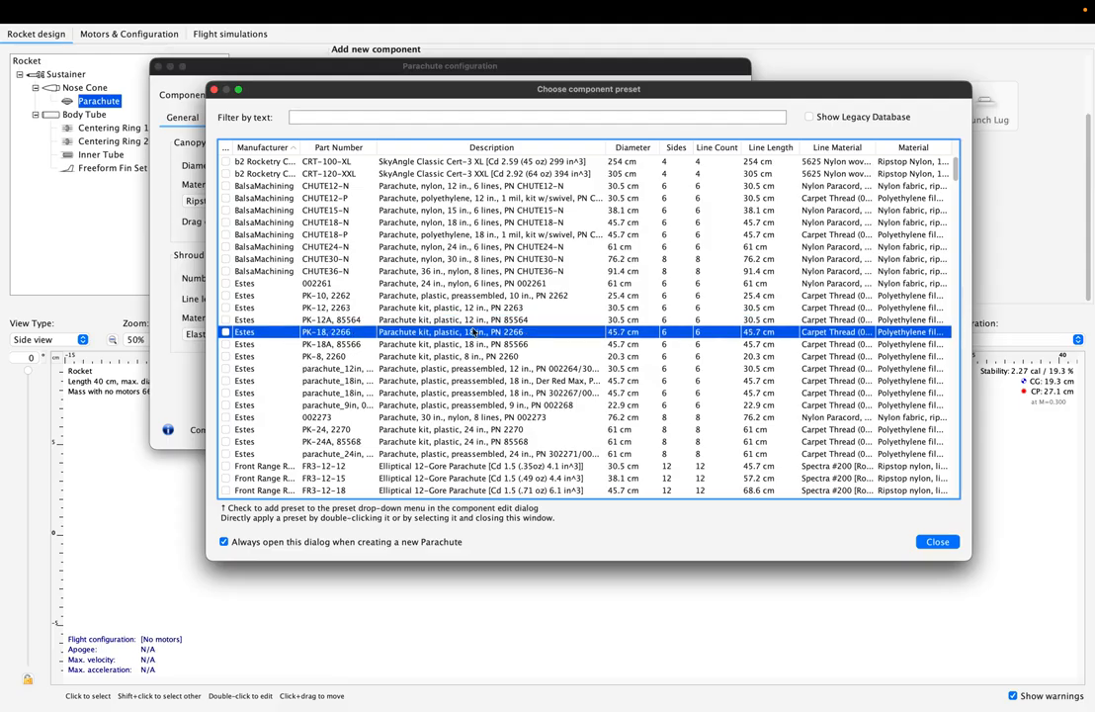
click(473, 321)
click(474, 308)
click(474, 320)
click(475, 309)
click(477, 320)
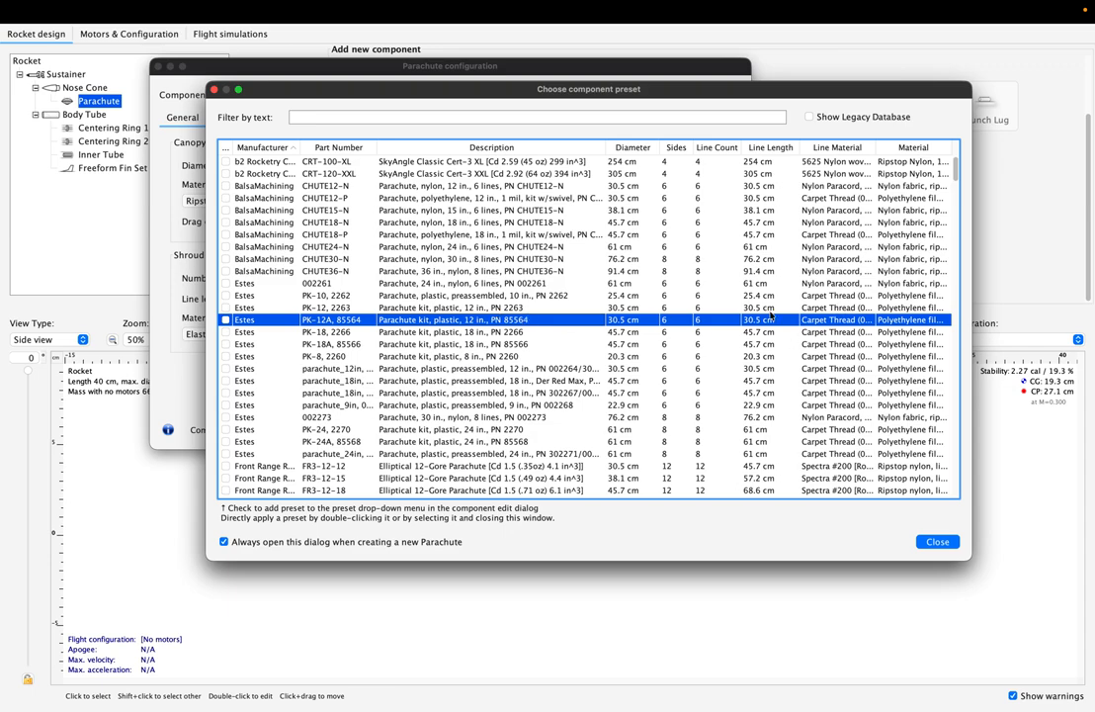
double_click(525, 325)
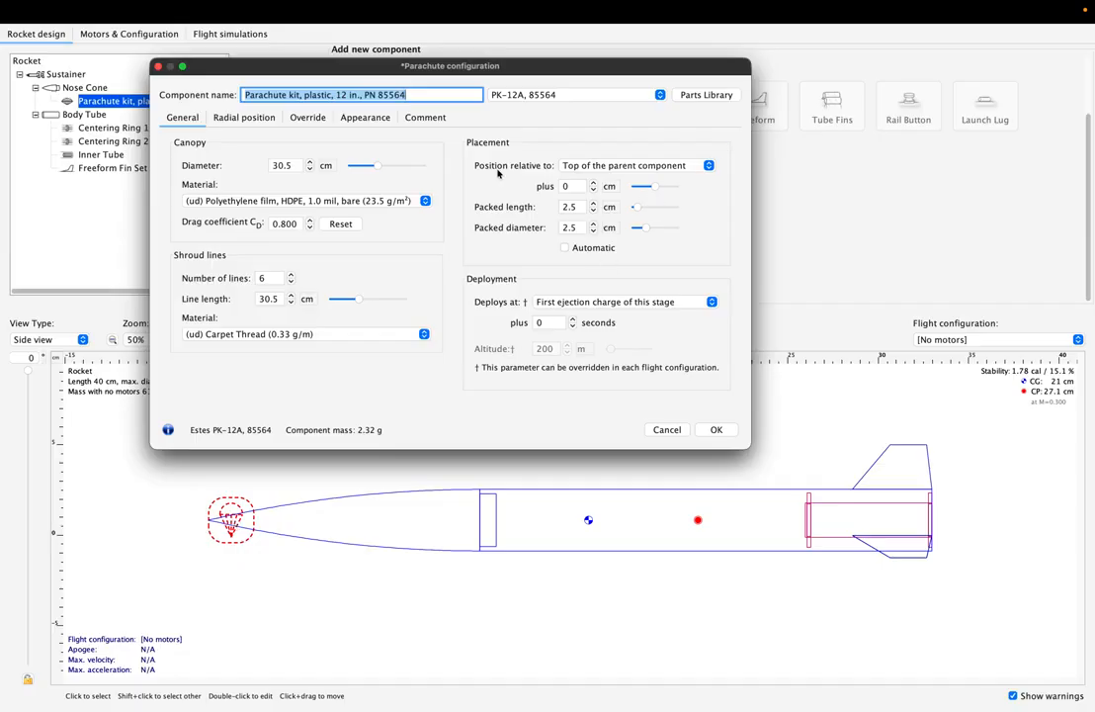
Step: Position the parachute relative to the bottom of the nose cone with a 0 cm offset and accept the configuration
click(593, 165)
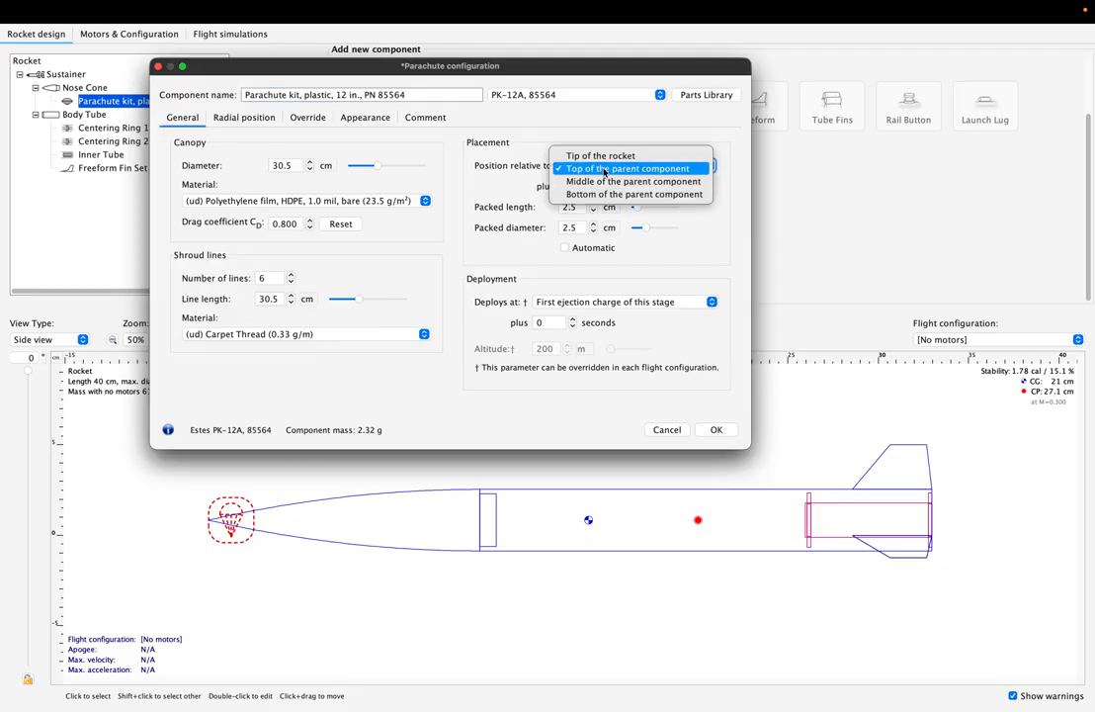
click(593, 193)
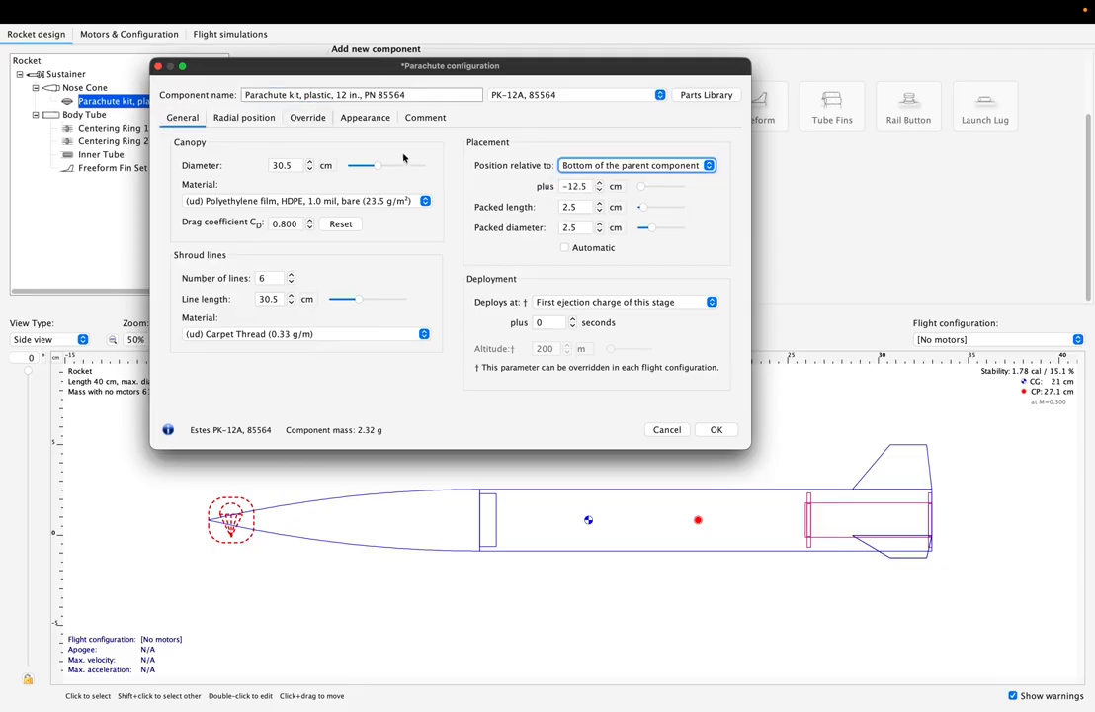
drag(650, 190, 655, 188)
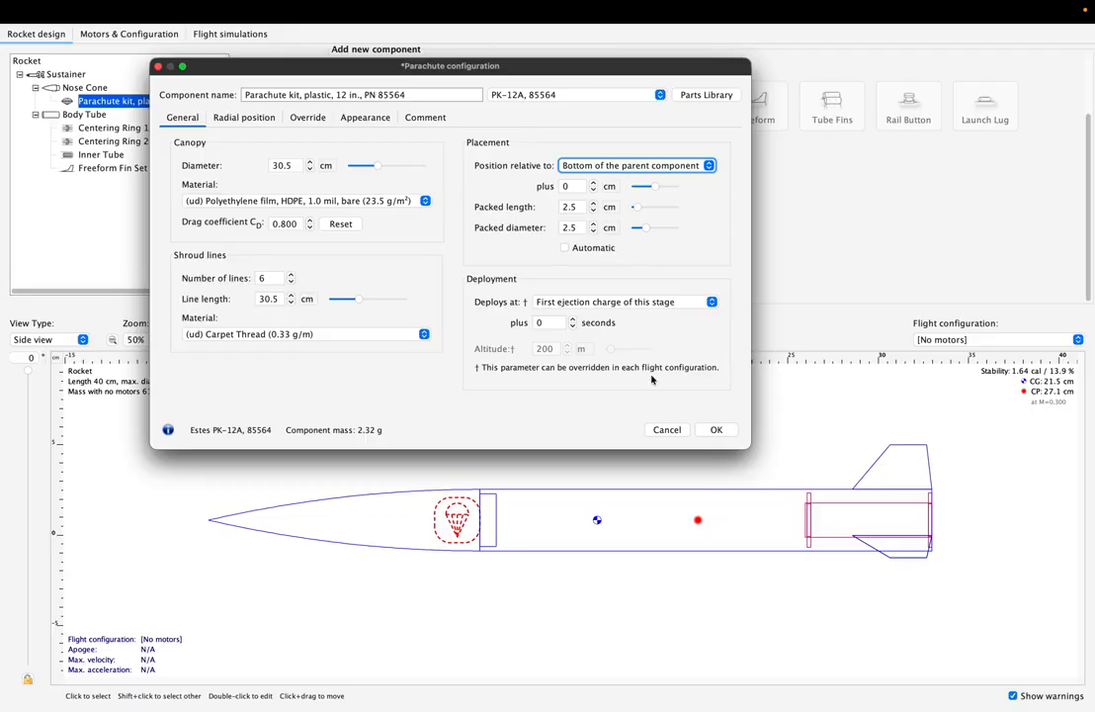
click(714, 430)
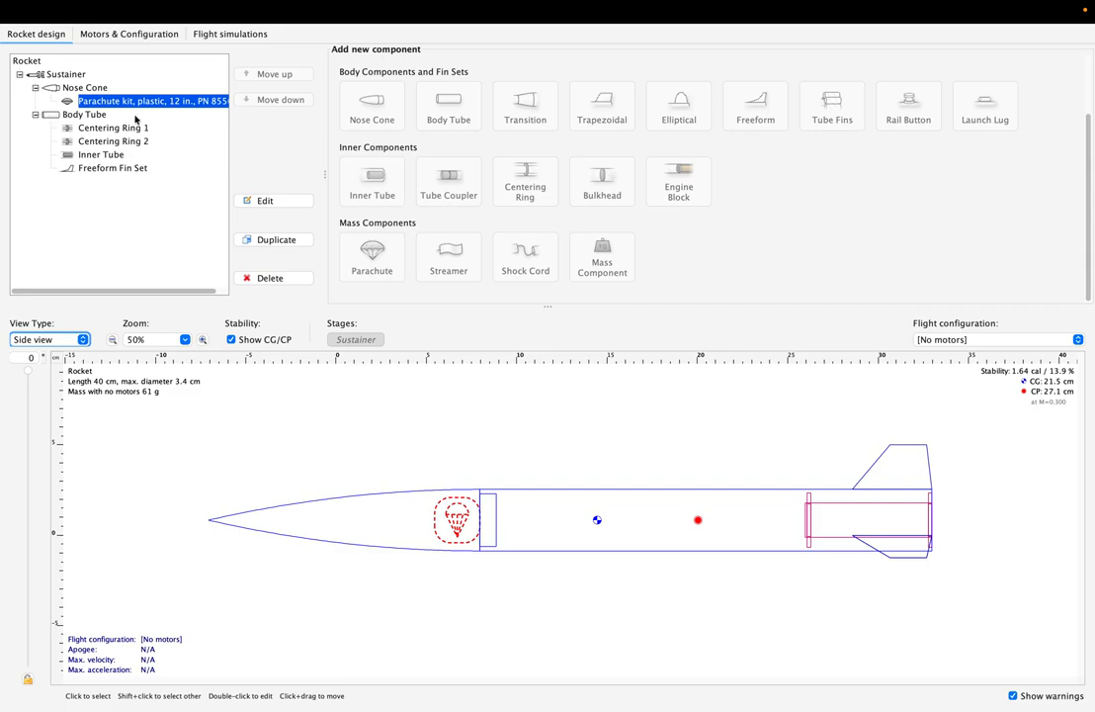
Step: Add a 31 cm shock cord to the nose cone, 1.1 cm from the parent's bottom, packed to 3.1 cm length and 1.7 cm diameter
click(100, 85)
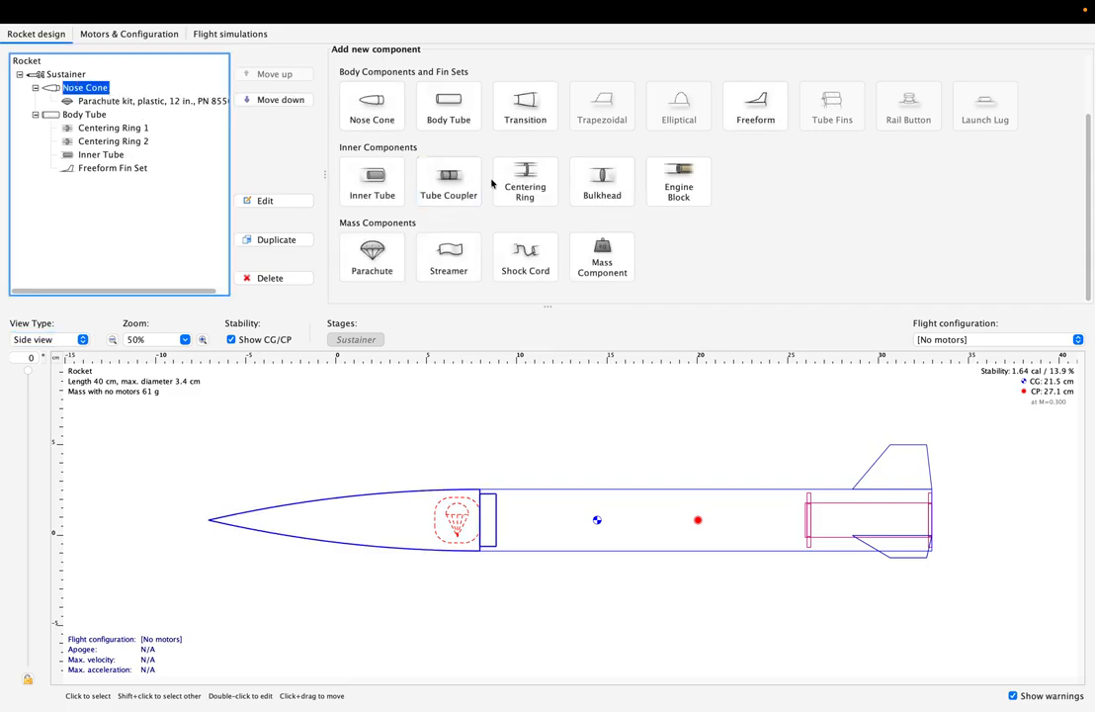
click(524, 254)
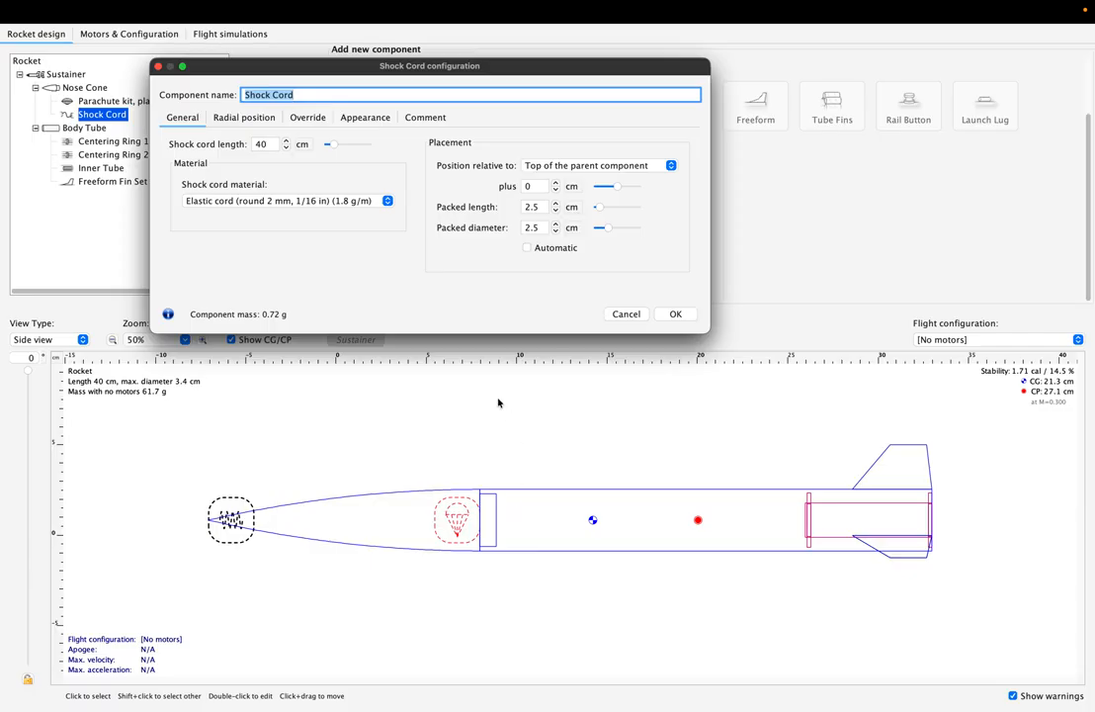
click(574, 166)
click(579, 194)
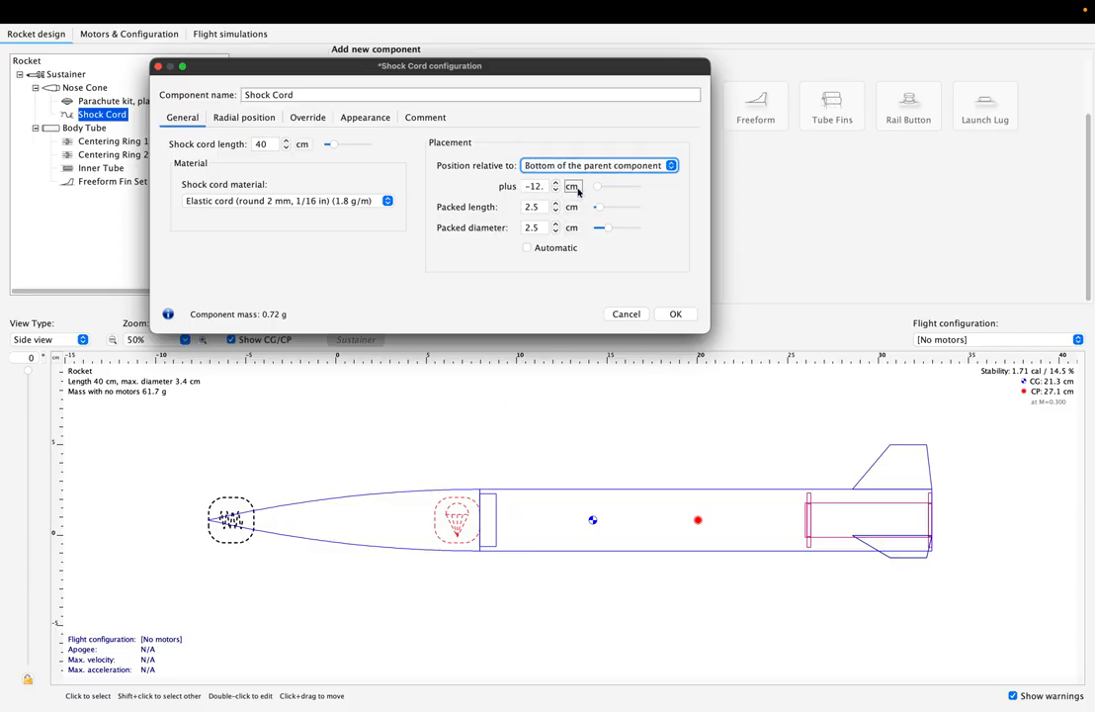
drag(331, 149, 329, 148)
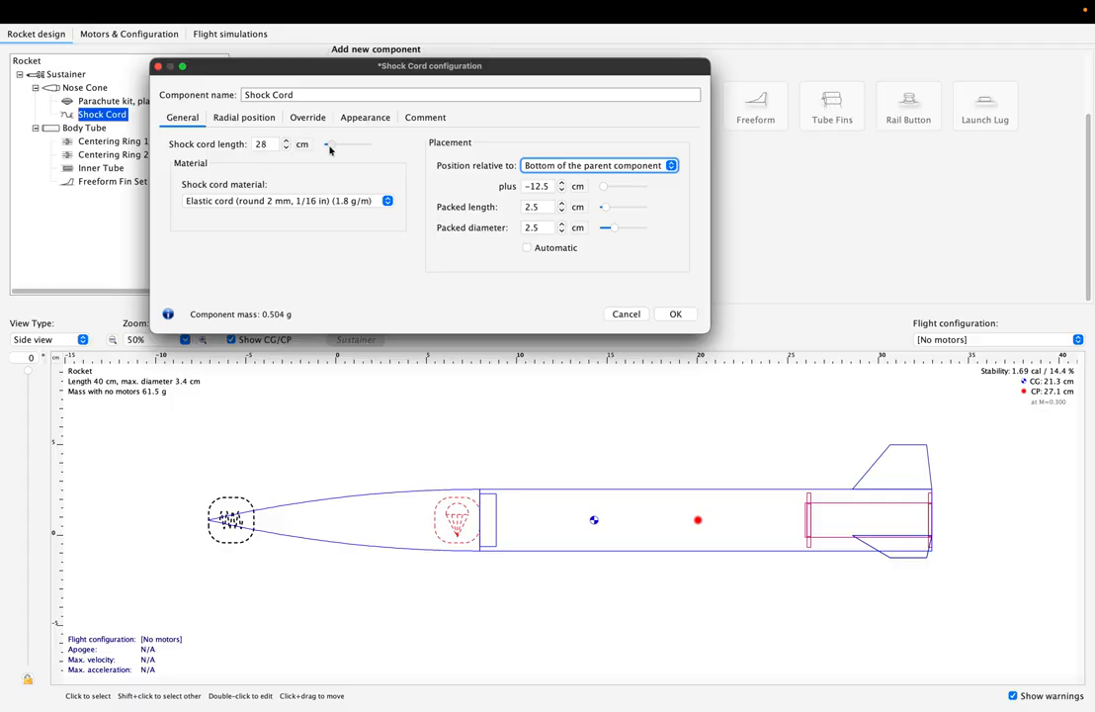
mouse_move(602, 188)
mouse_down()
mouse_move(620, 193)
mouse_move(599, 232)
mouse_up()
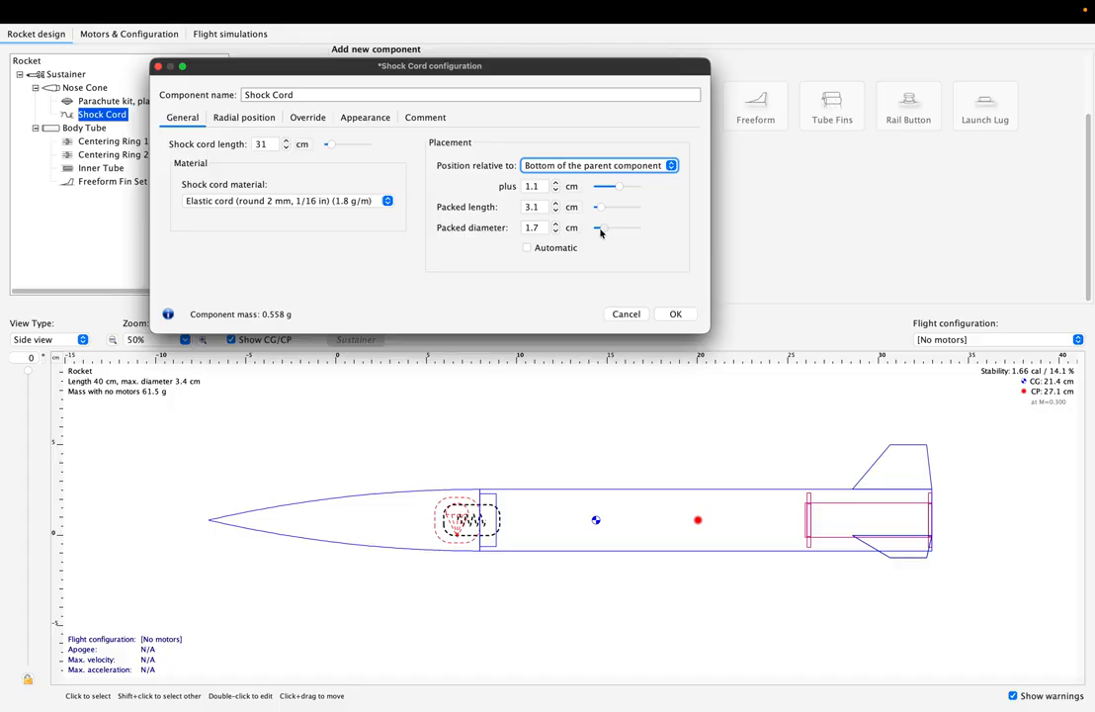
click(672, 314)
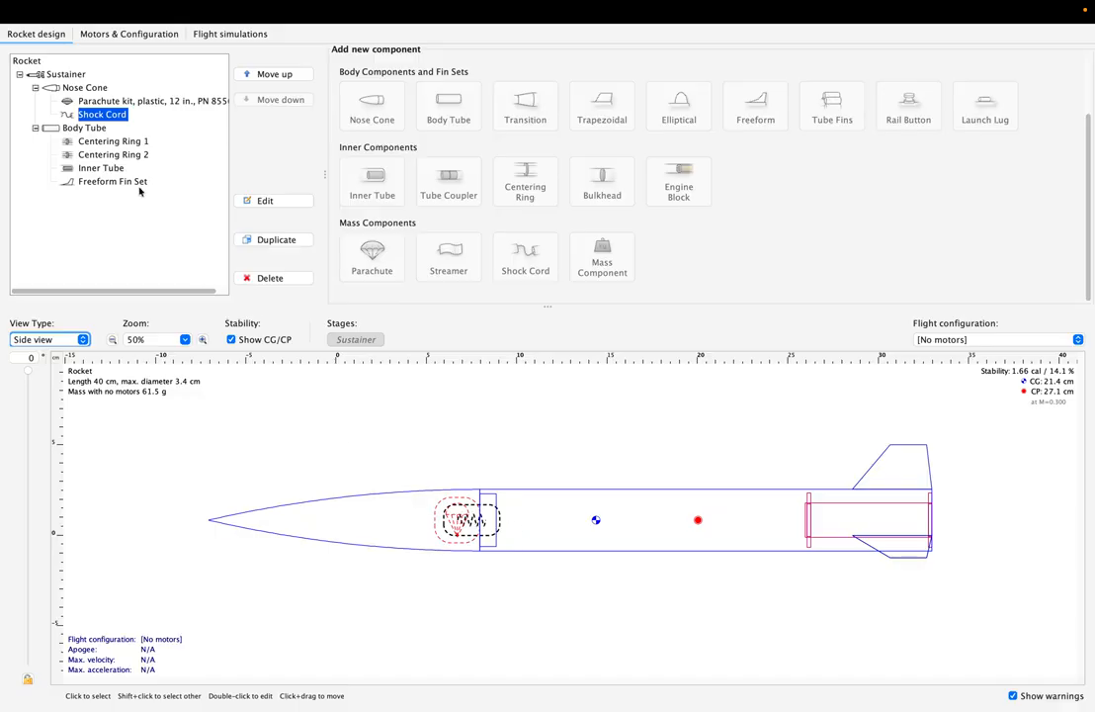
Step: Add a mass component to the body tube and position it relative to the tube's middle with a 0 cm offset
double_click(85, 126)
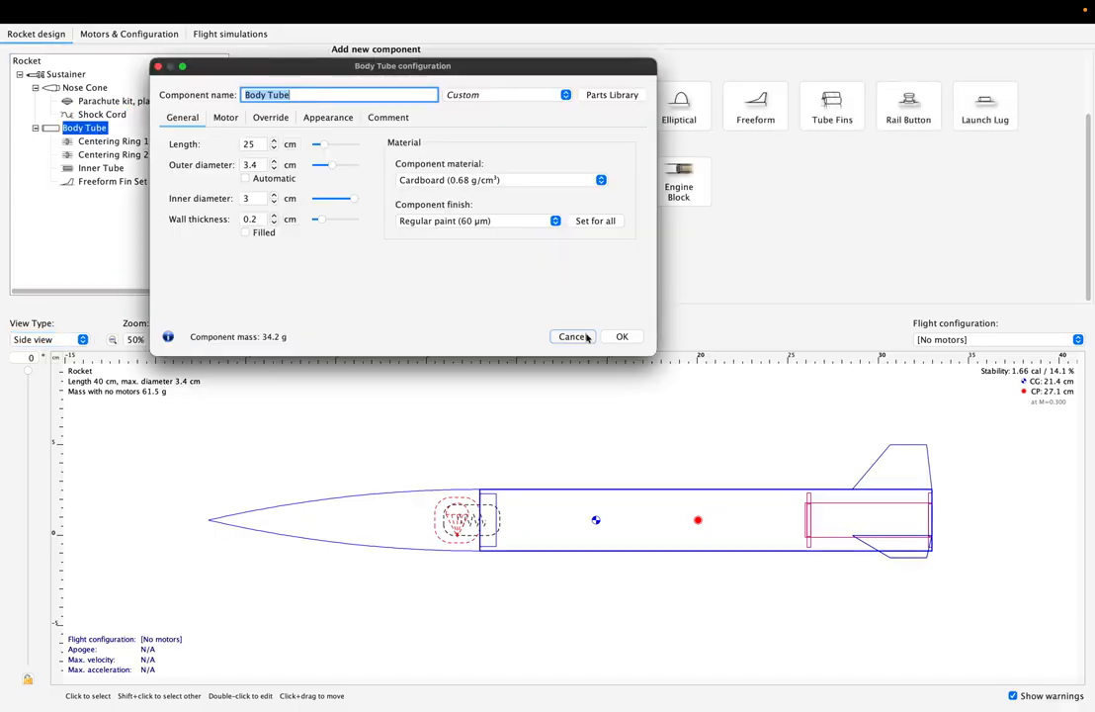
click(617, 336)
click(603, 255)
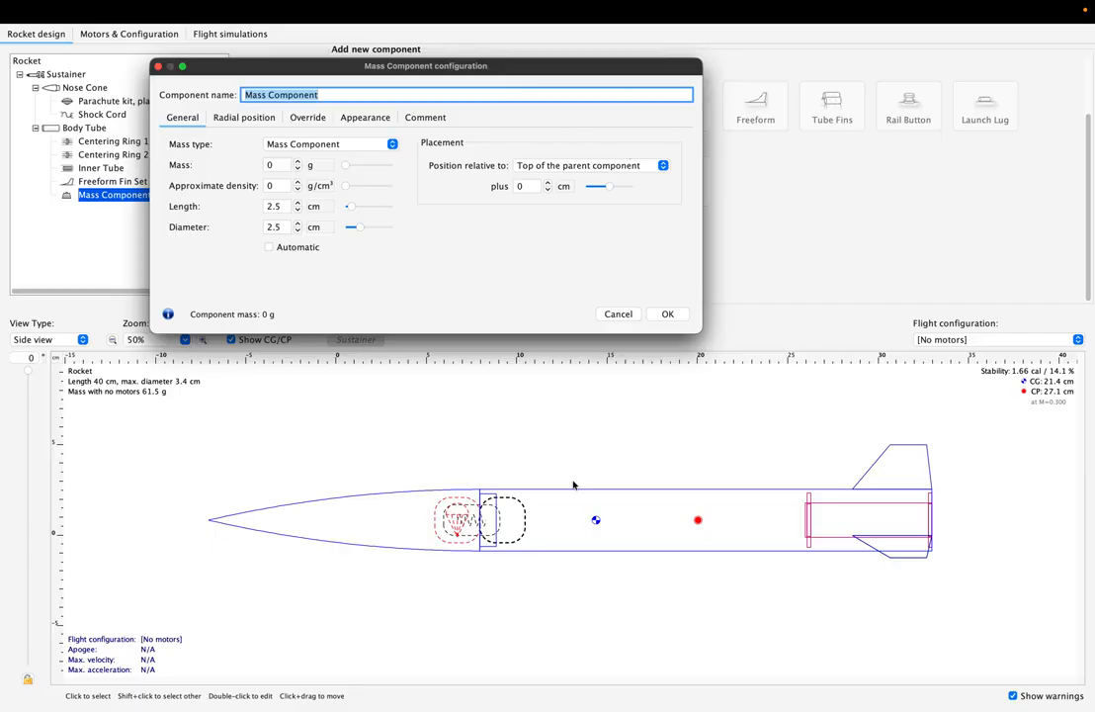
click(593, 165)
click(583, 178)
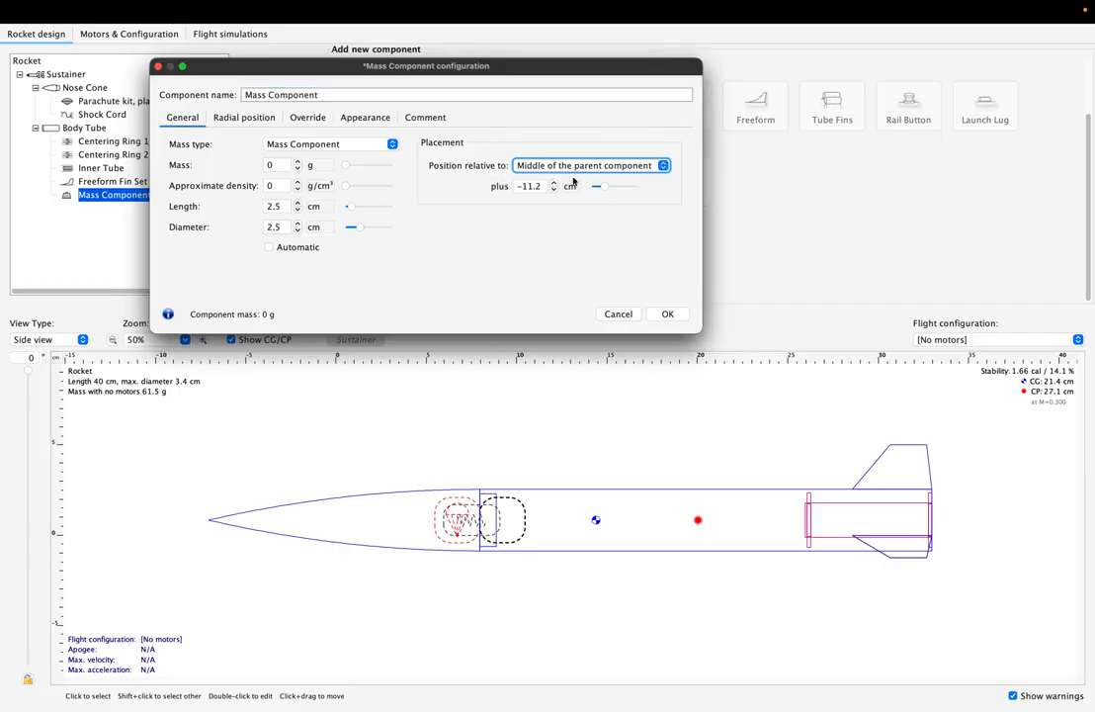
drag(599, 186, 616, 192)
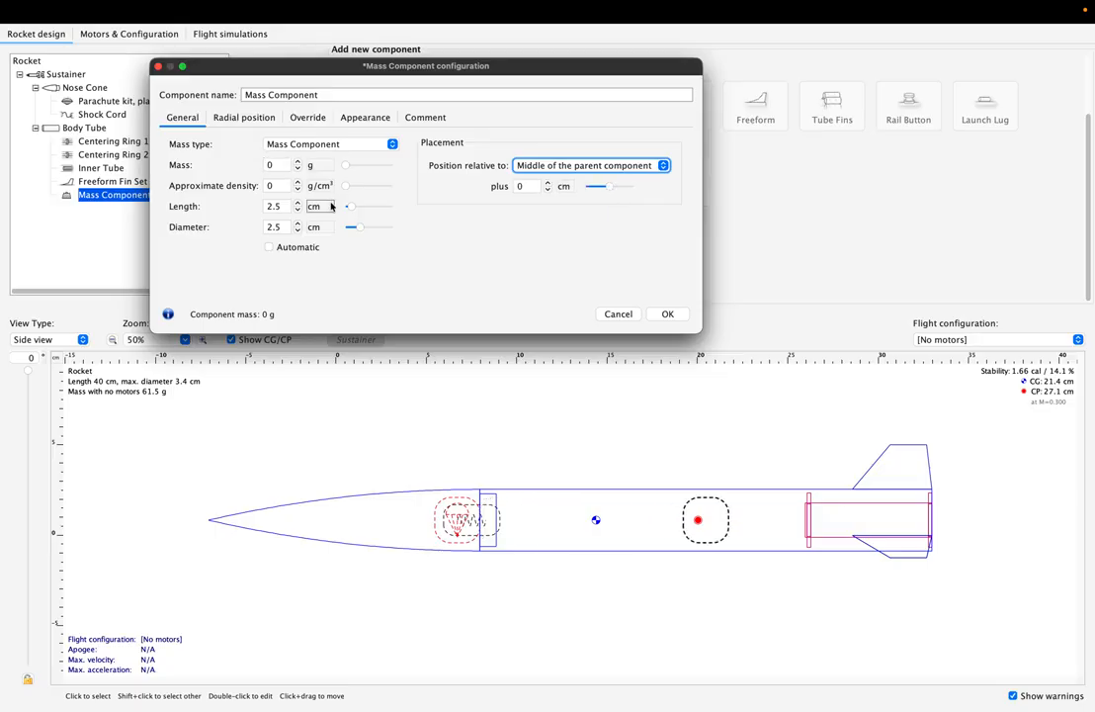
Step: Give the mass component a 13 cm length, 2.9 cm diameter, -1.9 cm offset and 15 g mass, and accept the configuration
drag(348, 206, 384, 211)
drag(609, 190, 608, 193)
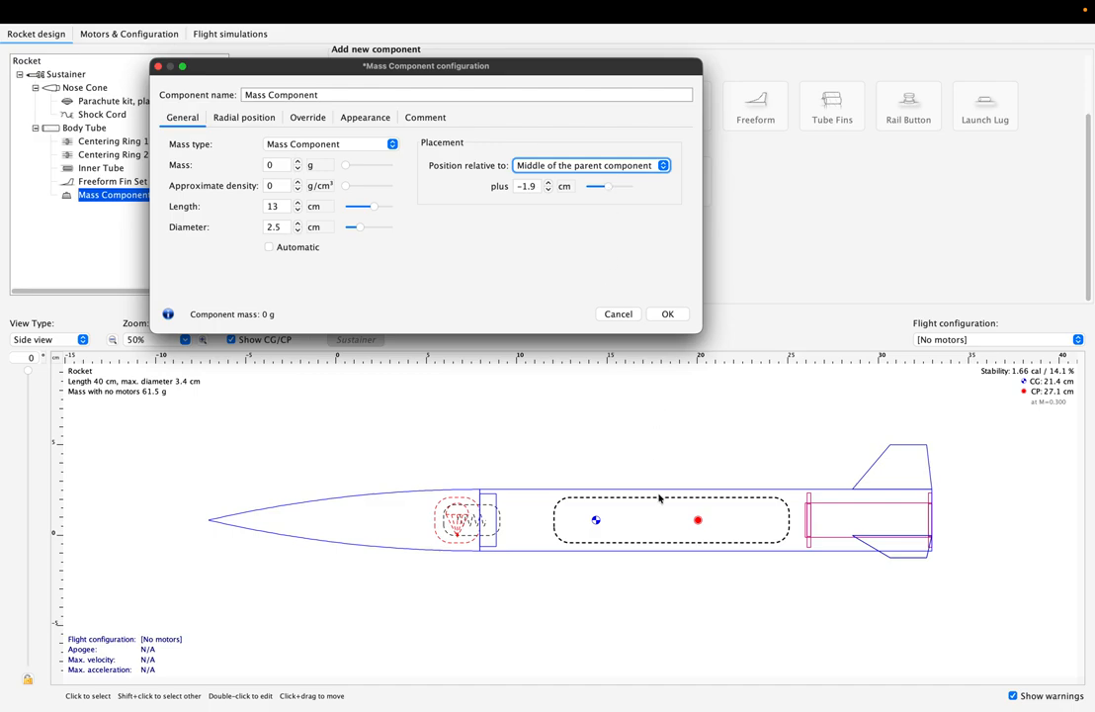
click(364, 229)
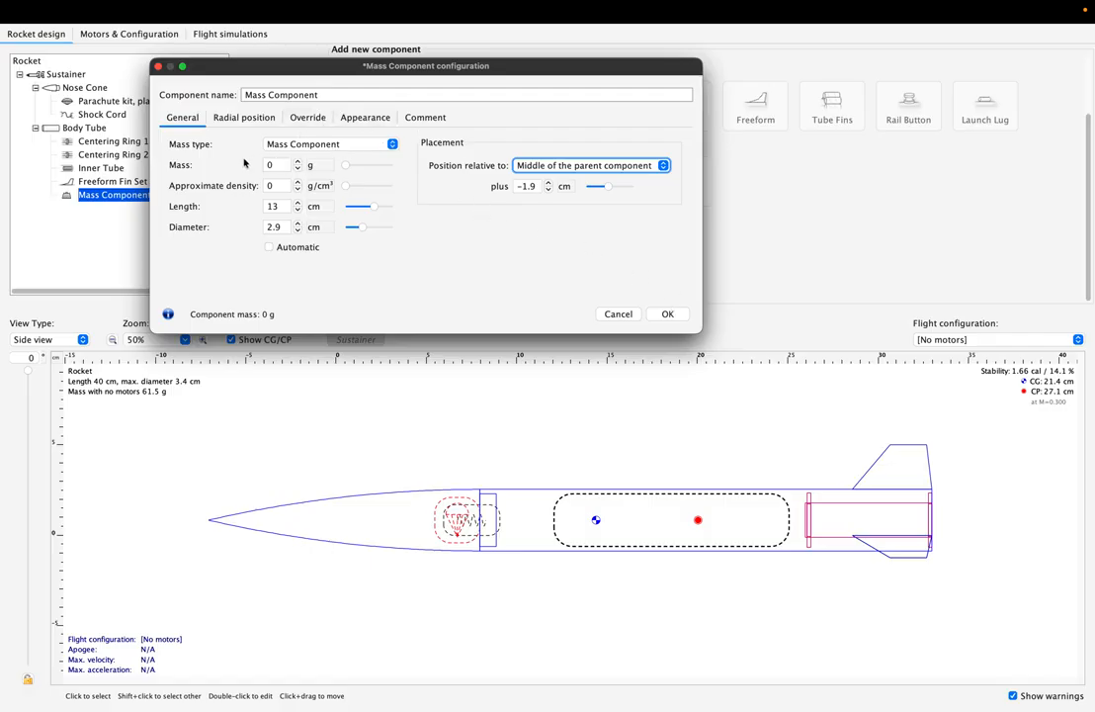
click(283, 166)
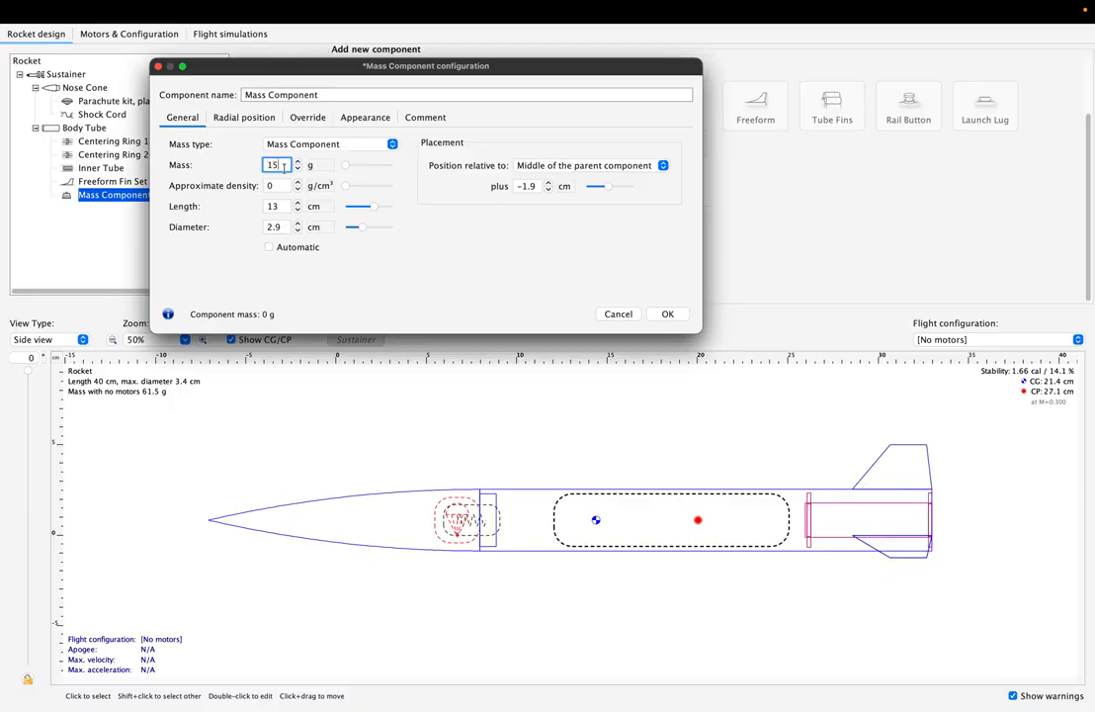
key(Return)
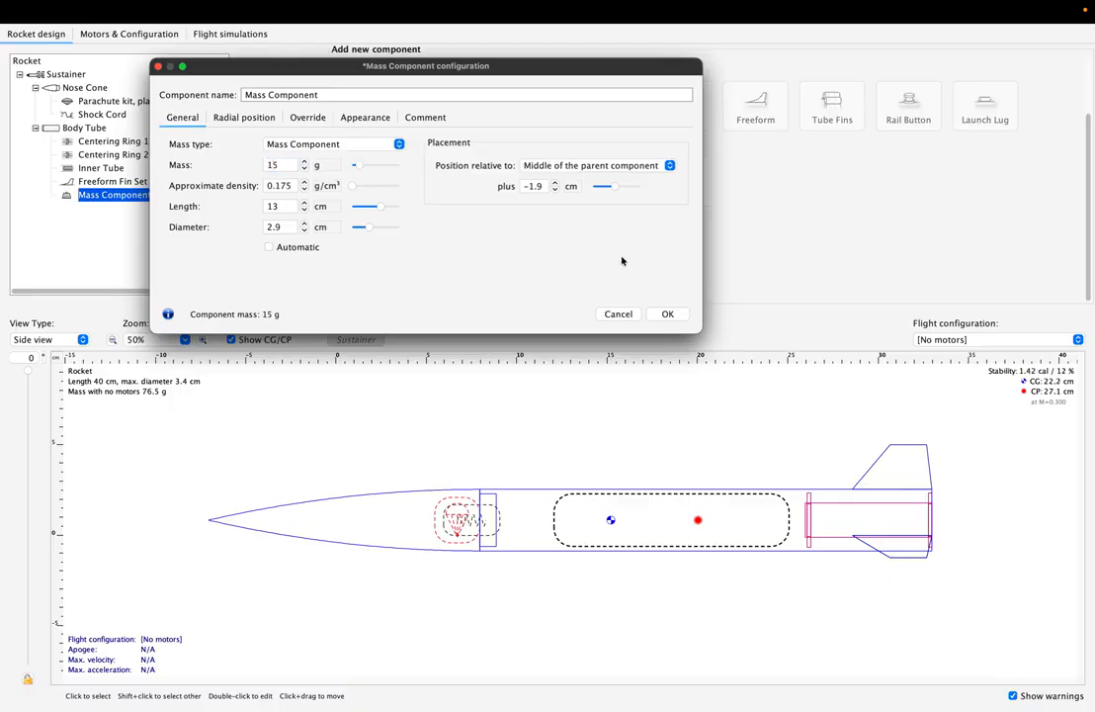
click(667, 314)
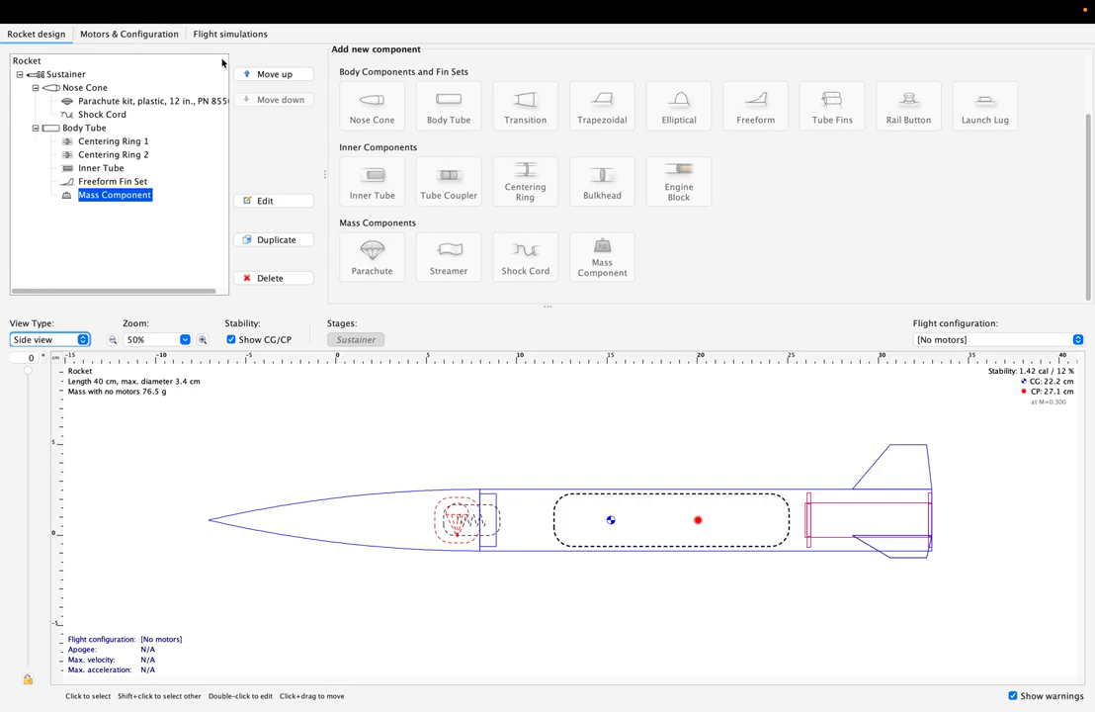
Step: Define the inner tube as a motor mount and create a new motor configuration for it
click(172, 36)
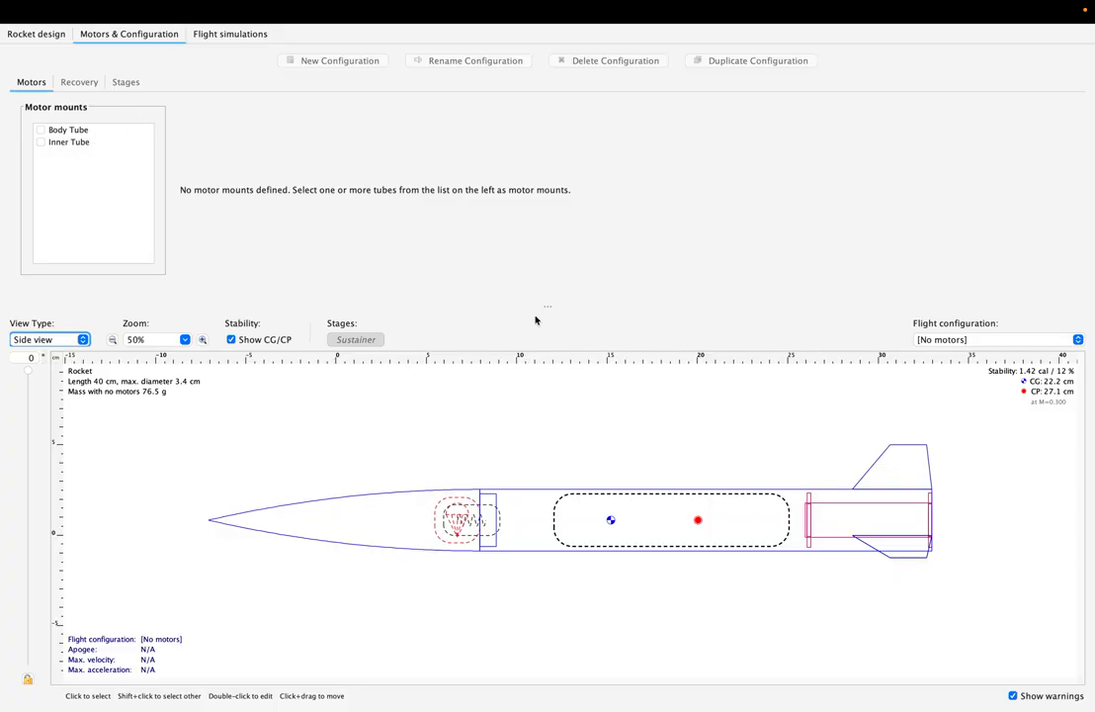
click(40, 143)
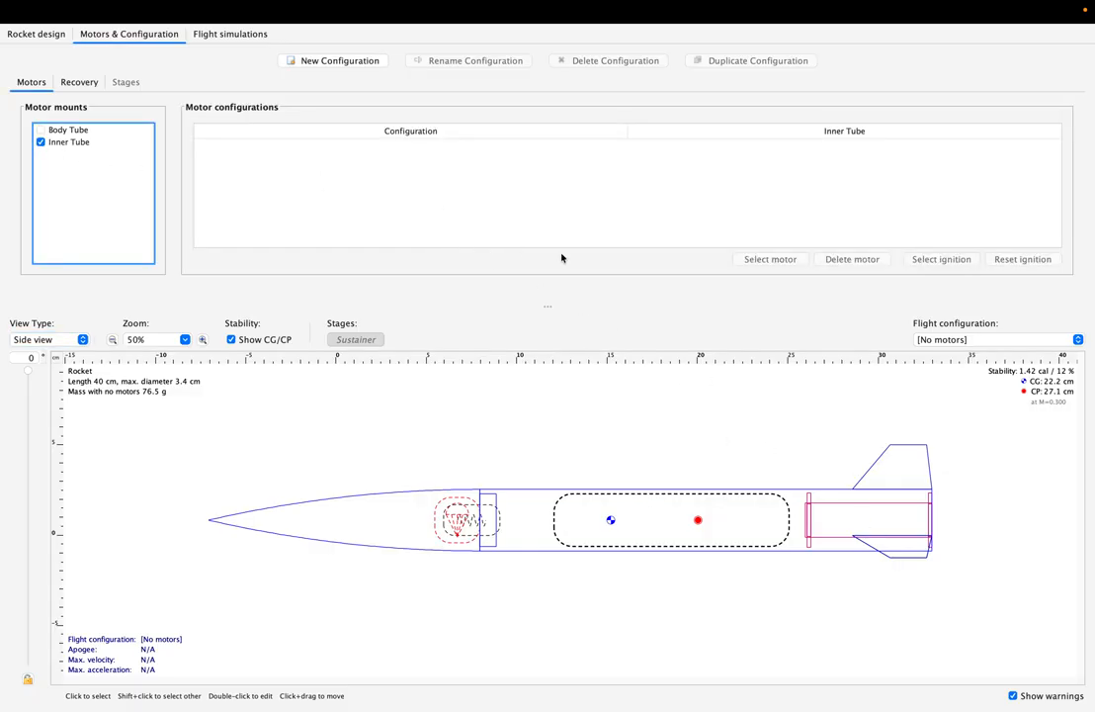
click(307, 63)
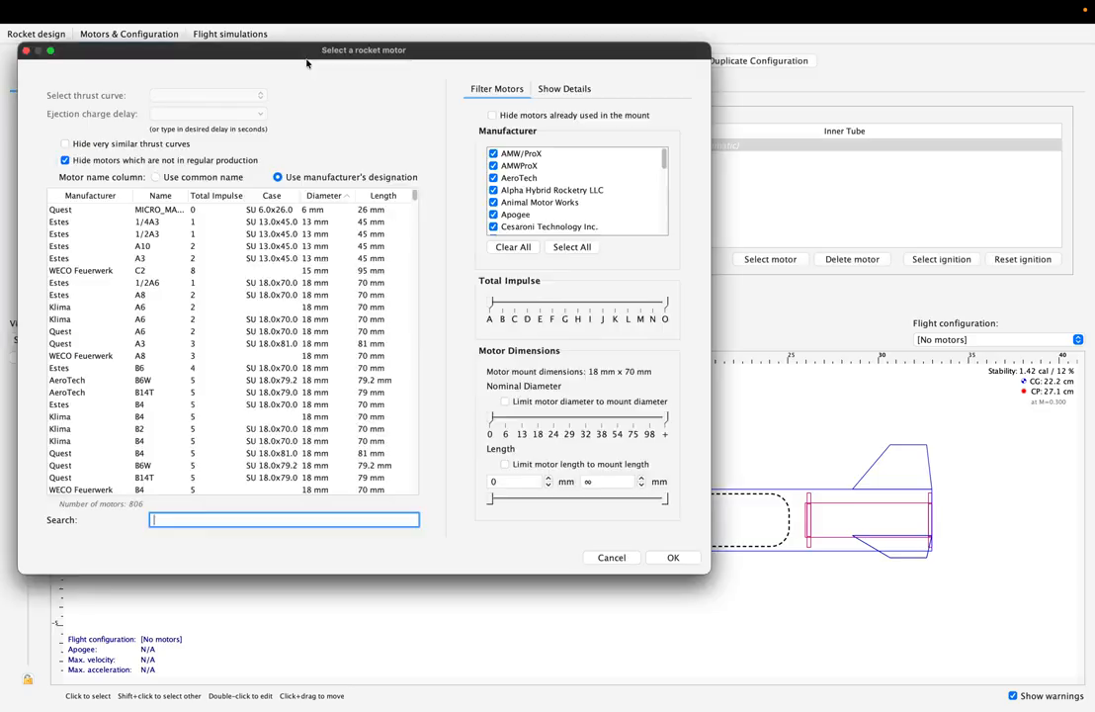
Step: Search the motor list for C6 and select the Estes C6 with an ejection charge delay of 5 seconds
scroll(219, 235, down, 15)
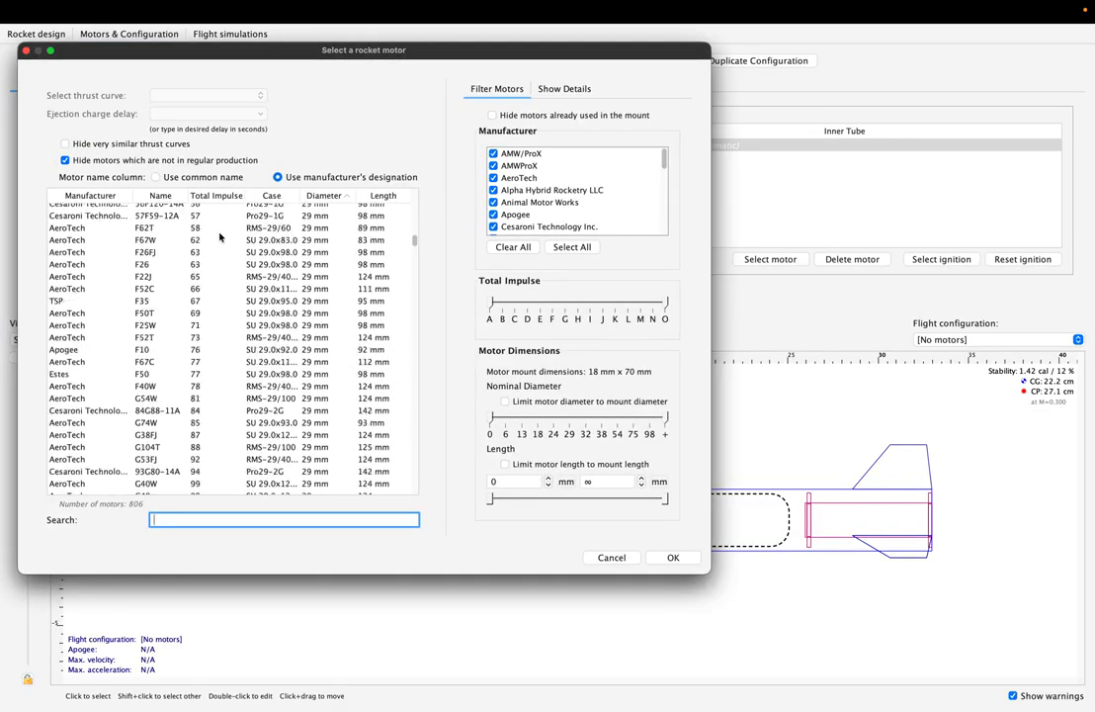
scroll(220, 237, up, 15)
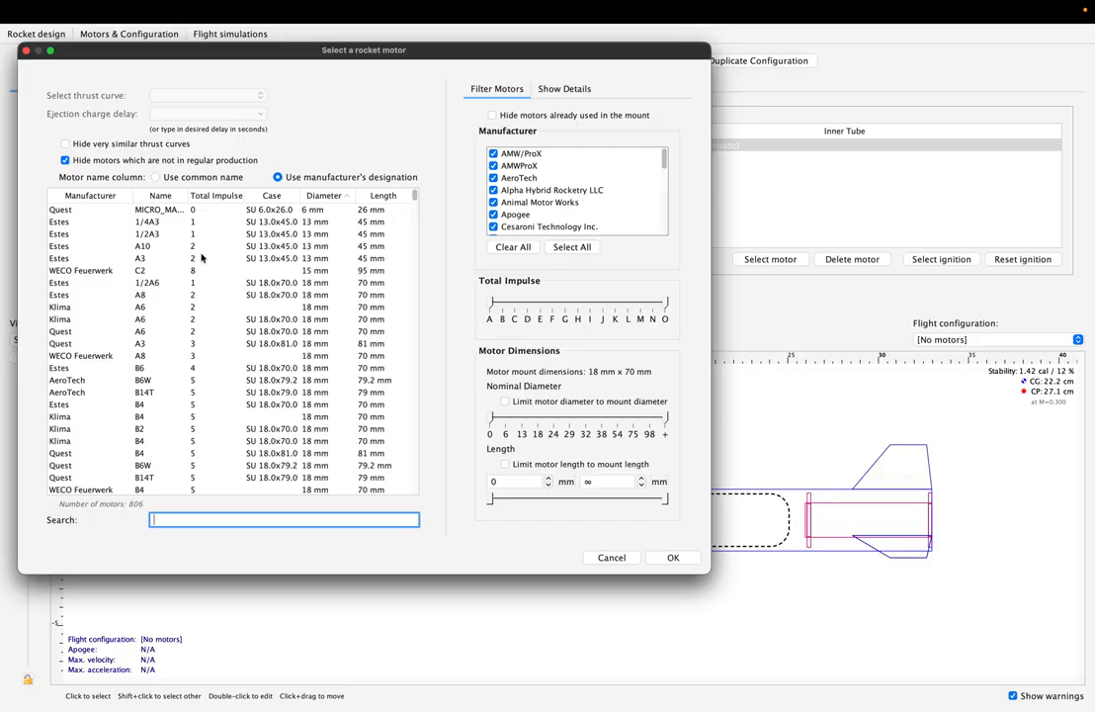
text(C6)
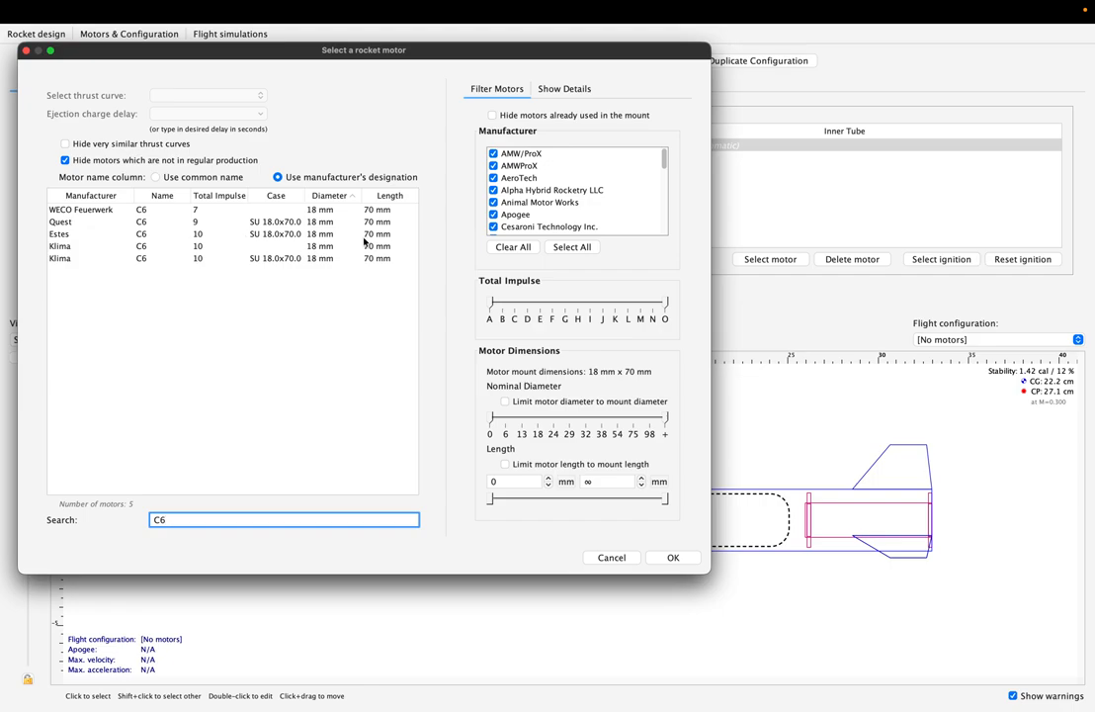
click(318, 234)
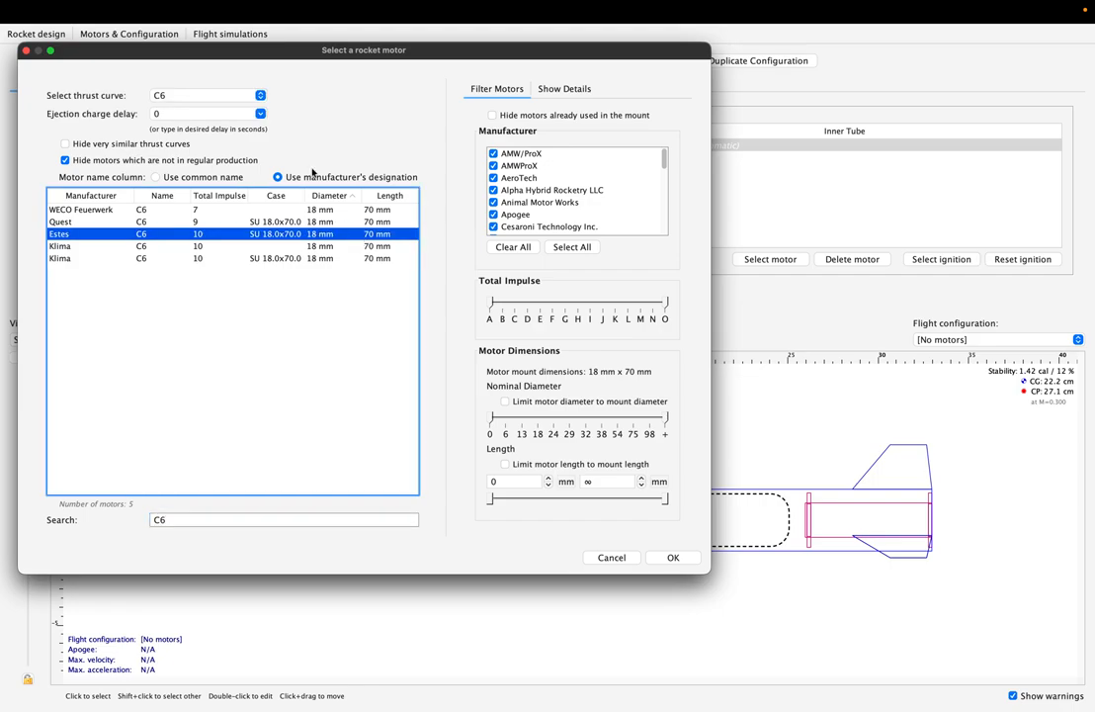
click(259, 114)
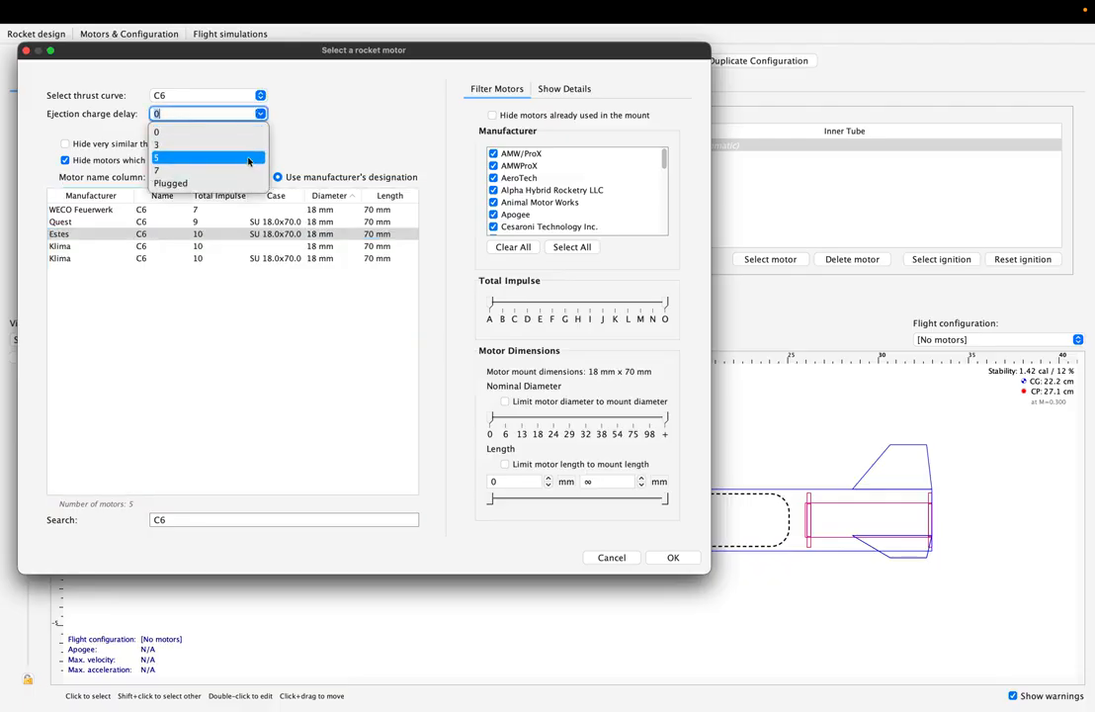
click(248, 158)
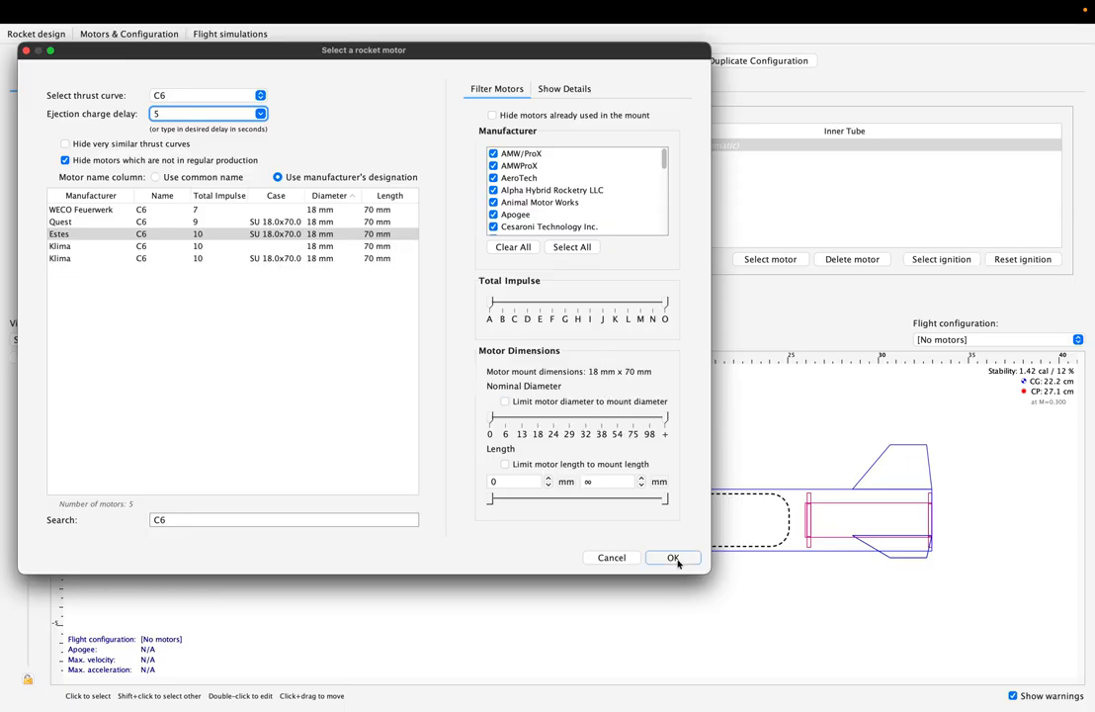
click(223, 91)
click(226, 93)
Step: Replace the motor search with D and select the Quest D20W
click(180, 522)
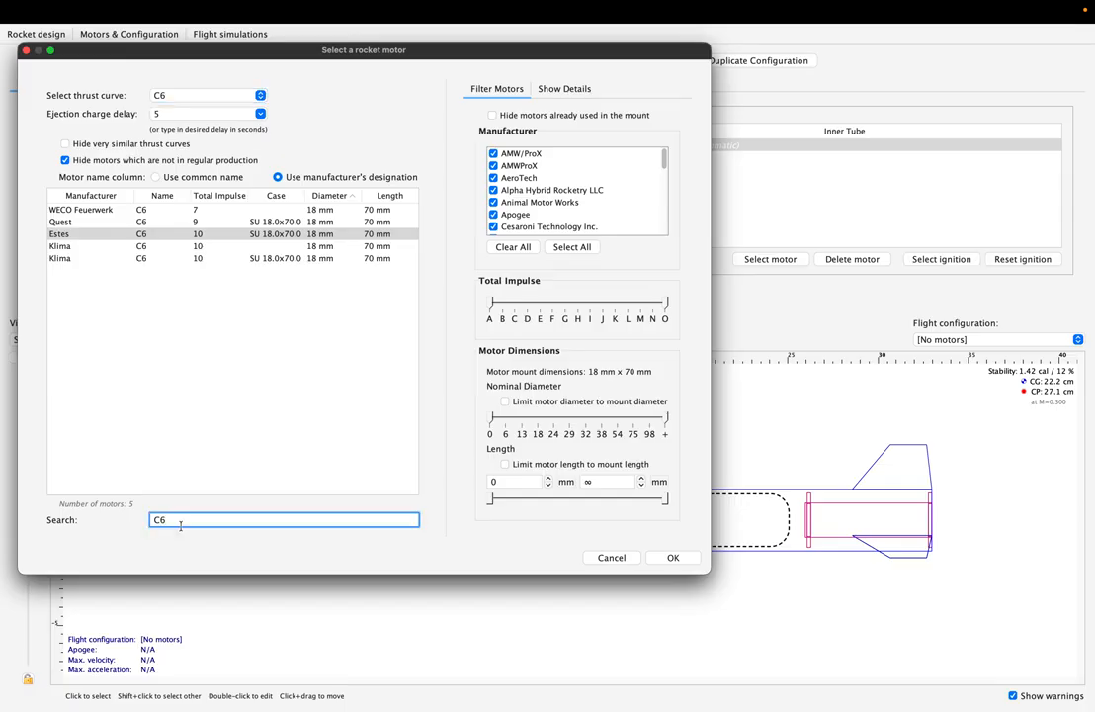
key(BackSpace)
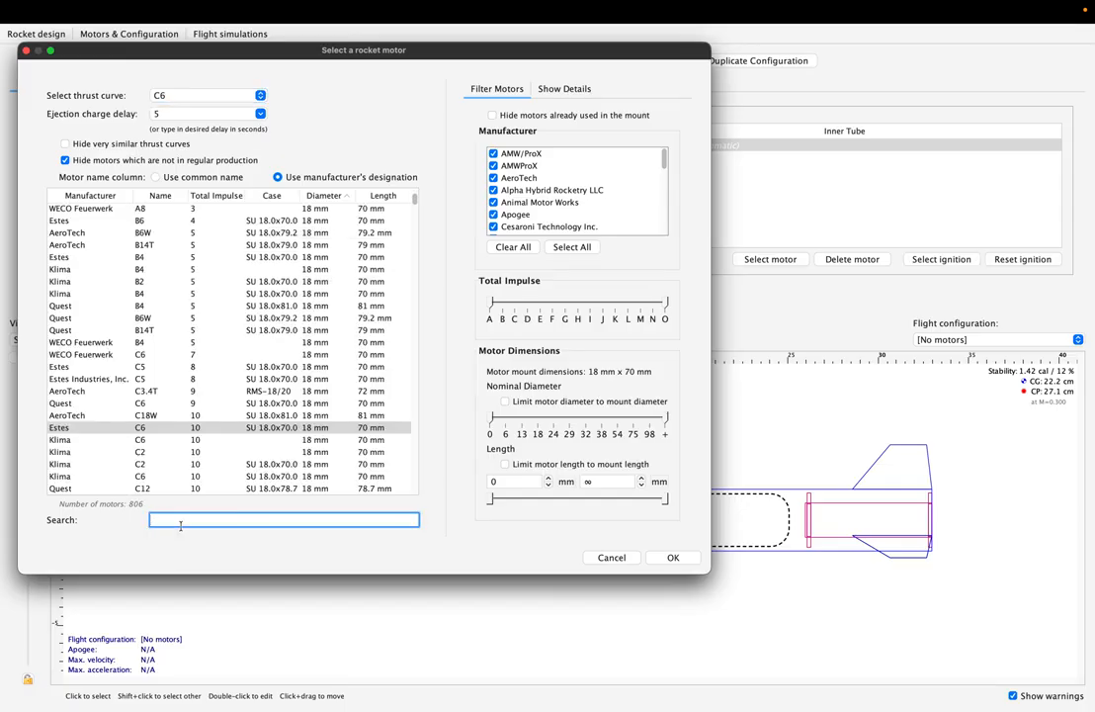
text(D)
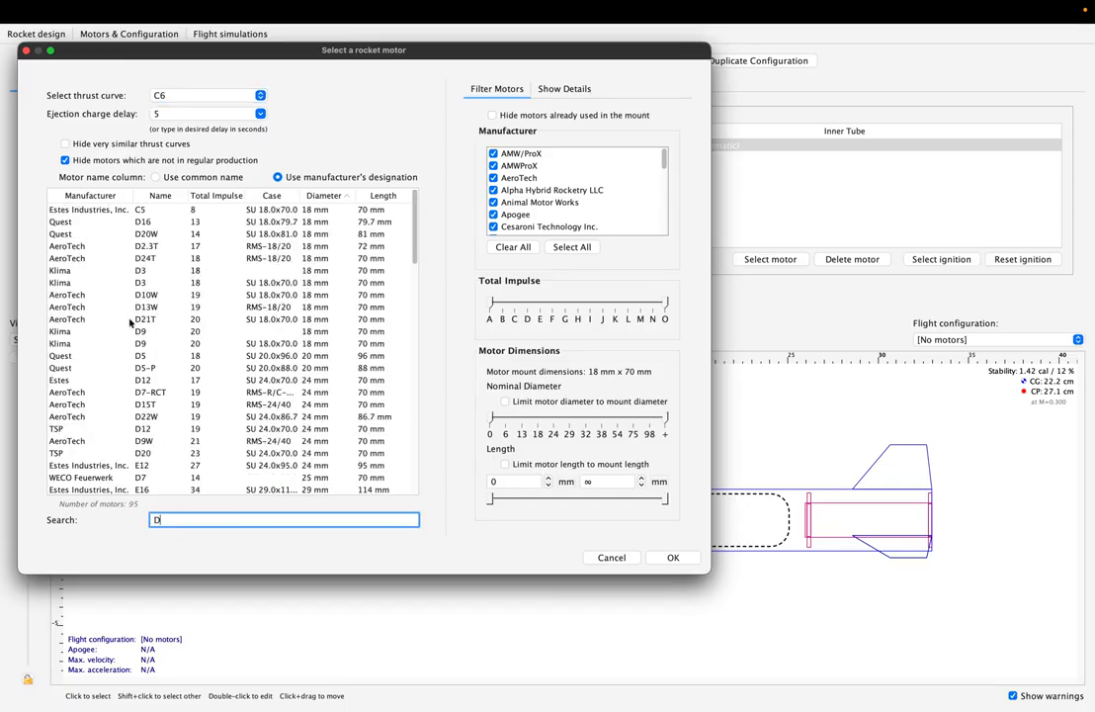
click(120, 233)
scroll(151, 309, down, 3)
scroll(151, 309, up, 3)
Step: Clear the motor search and limit the total impulse filter to class D only
click(296, 519)
key(BackSpace)
drag(495, 302, 515, 307)
drag(667, 302, 541, 303)
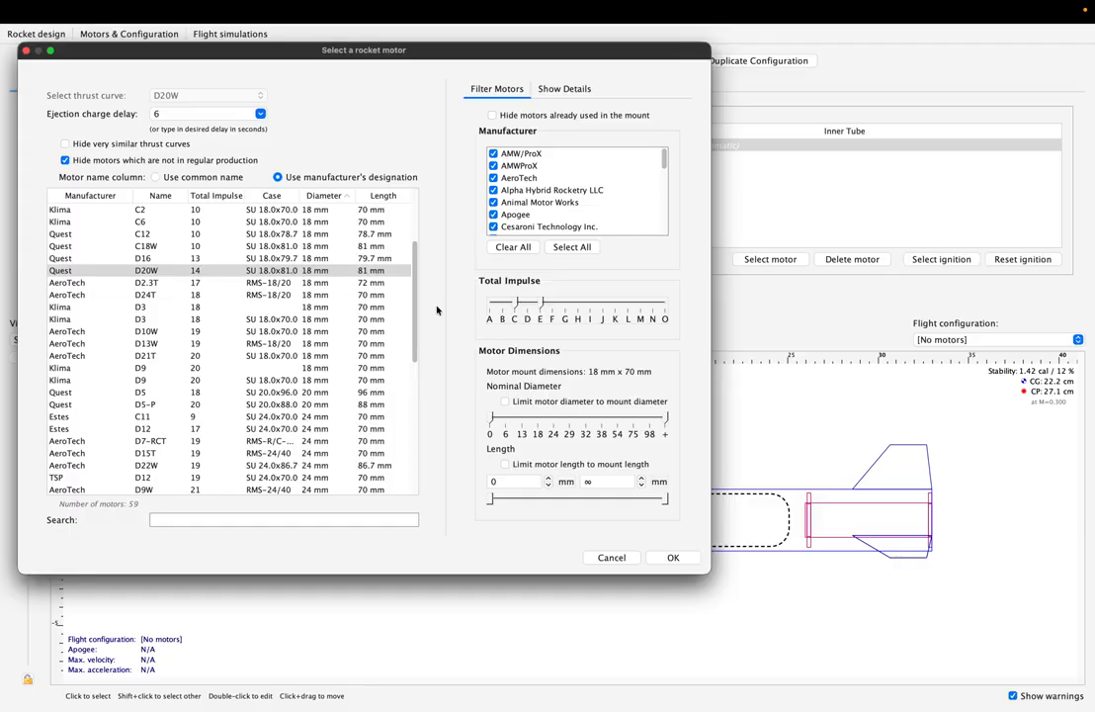
drag(519, 302, 528, 303)
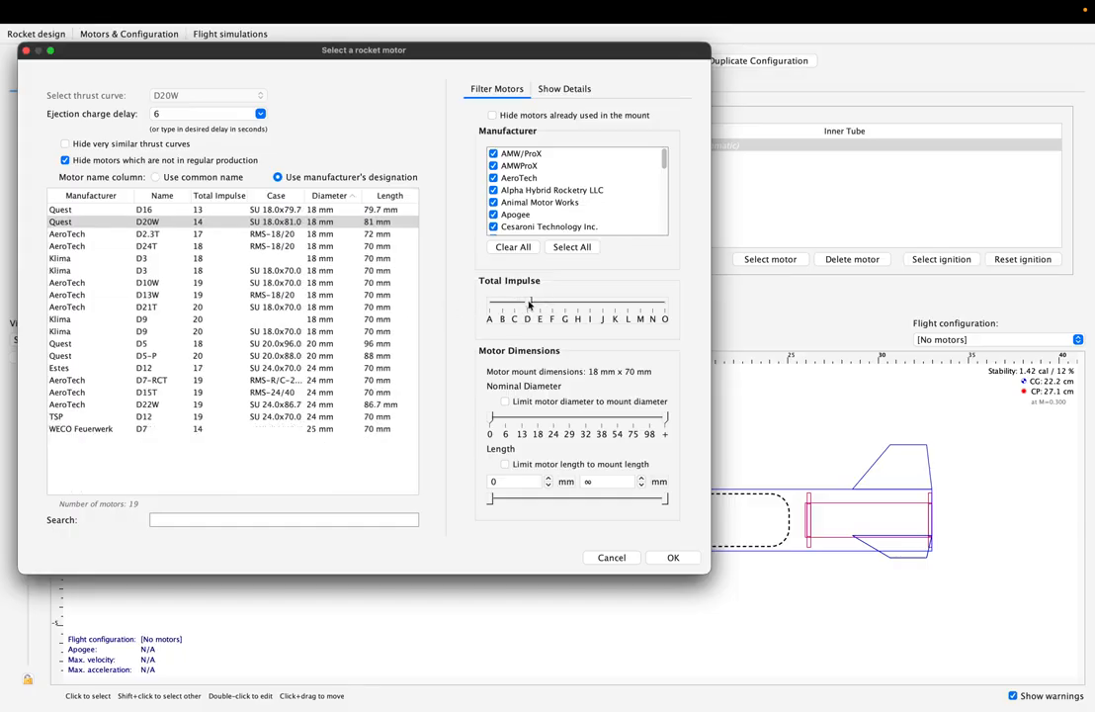
Step: Compare the listed D-class motors by total impulse, diameter and available ejection delay
click(266, 230)
click(224, 223)
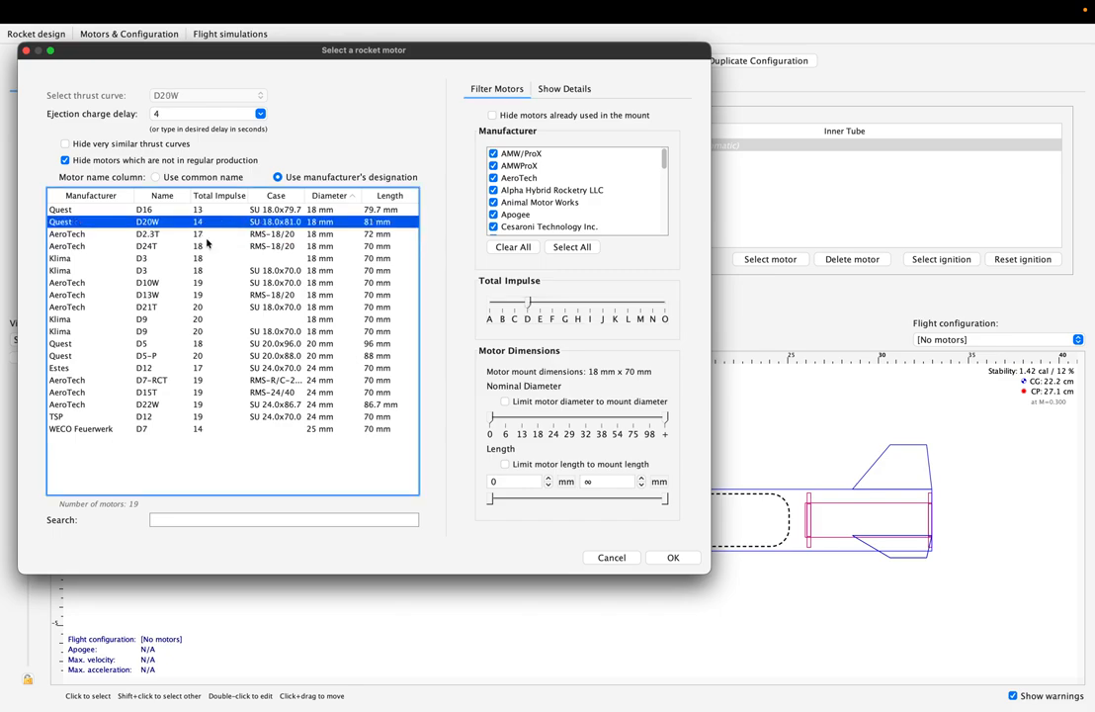
click(190, 271)
click(216, 308)
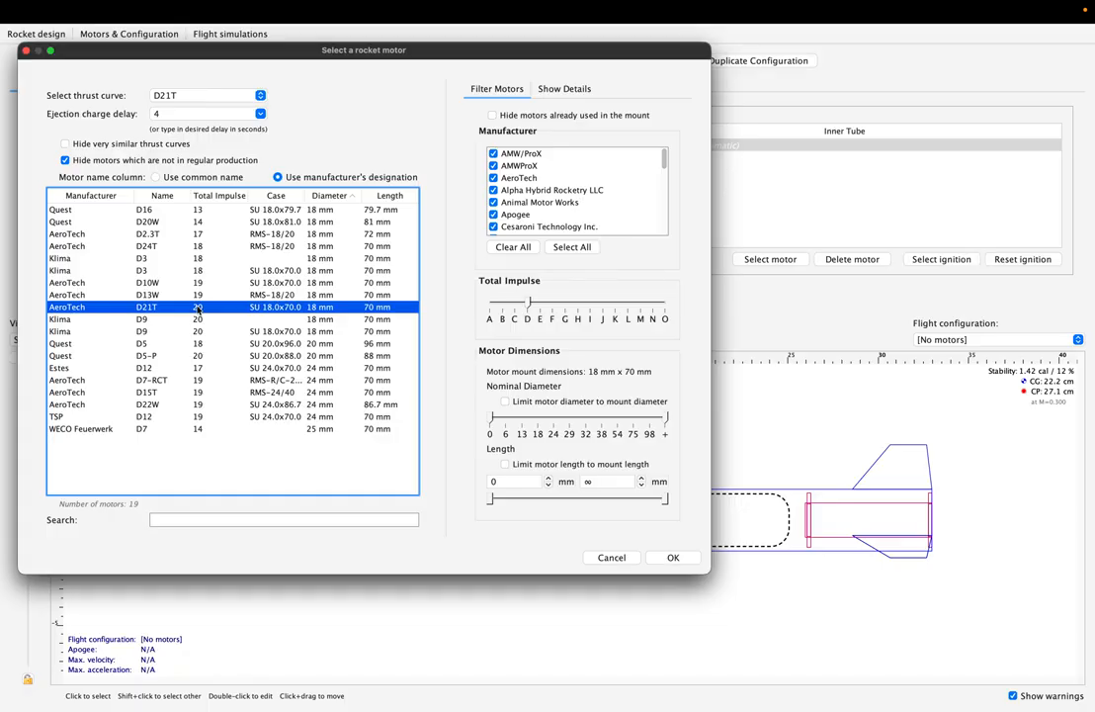
click(213, 319)
click(219, 331)
click(224, 343)
click(215, 320)
click(216, 295)
click(212, 318)
key(Up)
key(Down)
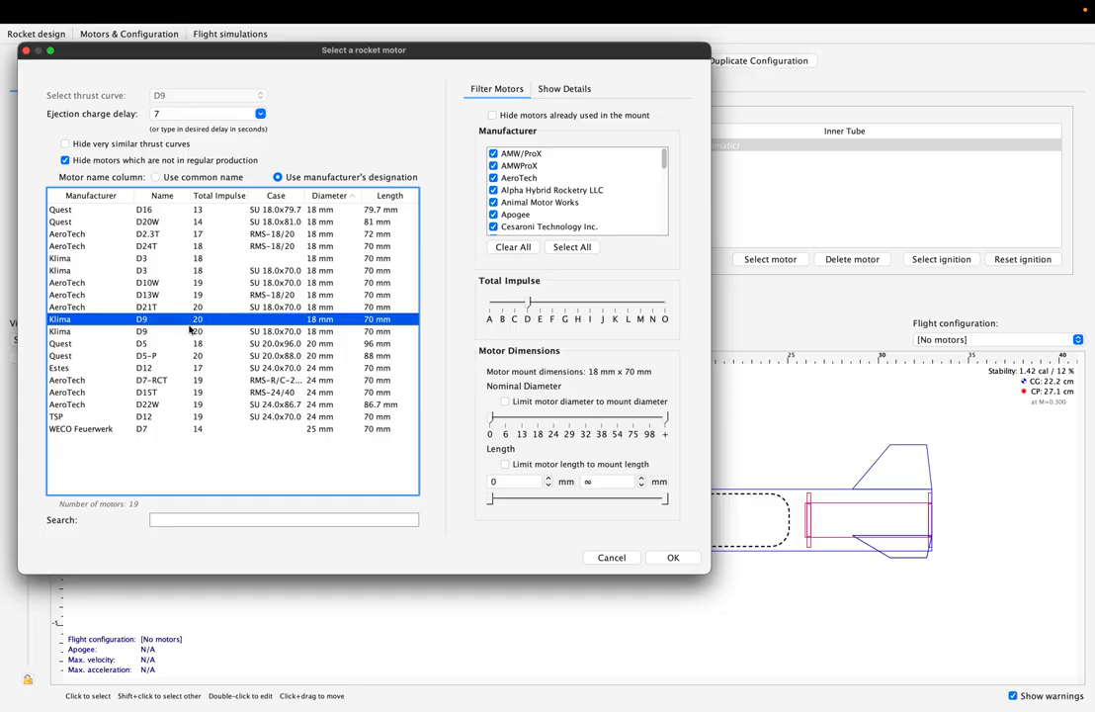
Step: Assign the Estes D12 motor with a 7-second ejection delay to the inner tube
key(Down)
key(Down)
key(Down)
key(Down)
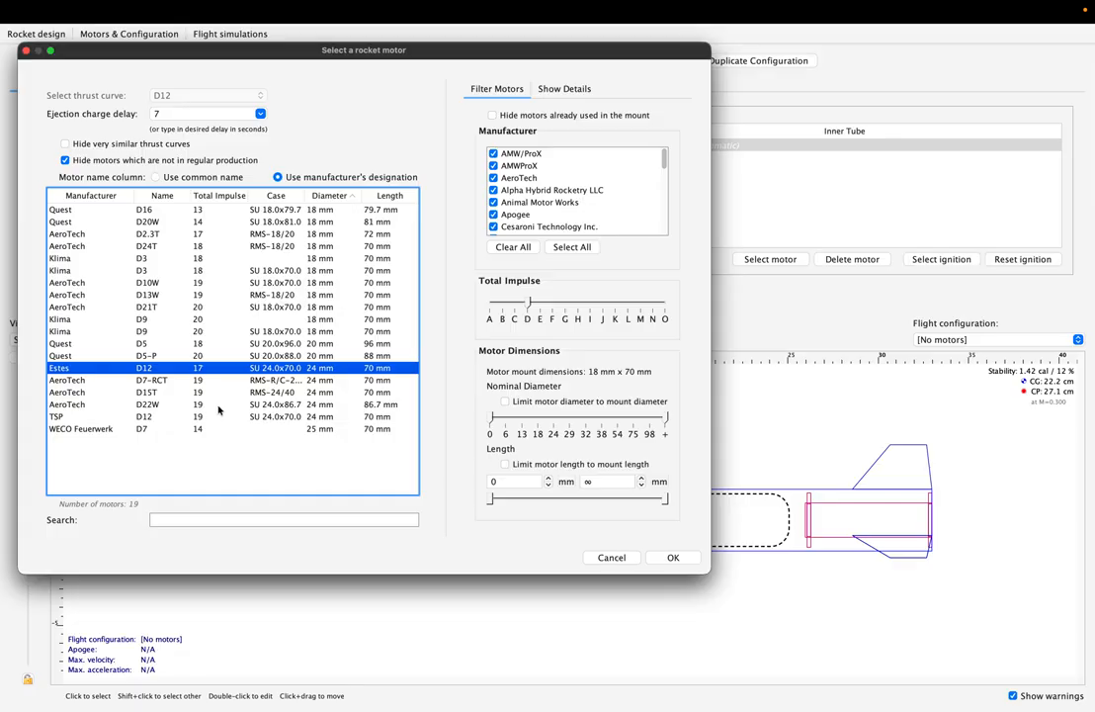
key(Return)
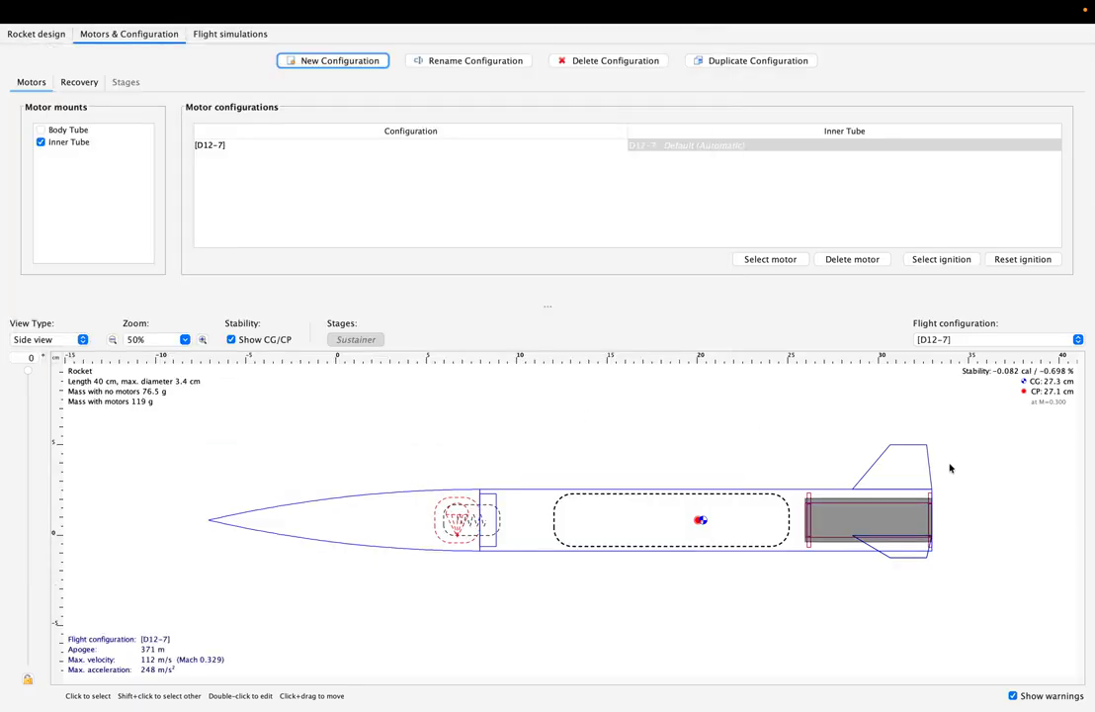
Step: Replace the D12-7 configuration with a new one using the 18 mm Klima D9 motor and a 5-second ejection delay
click(216, 148)
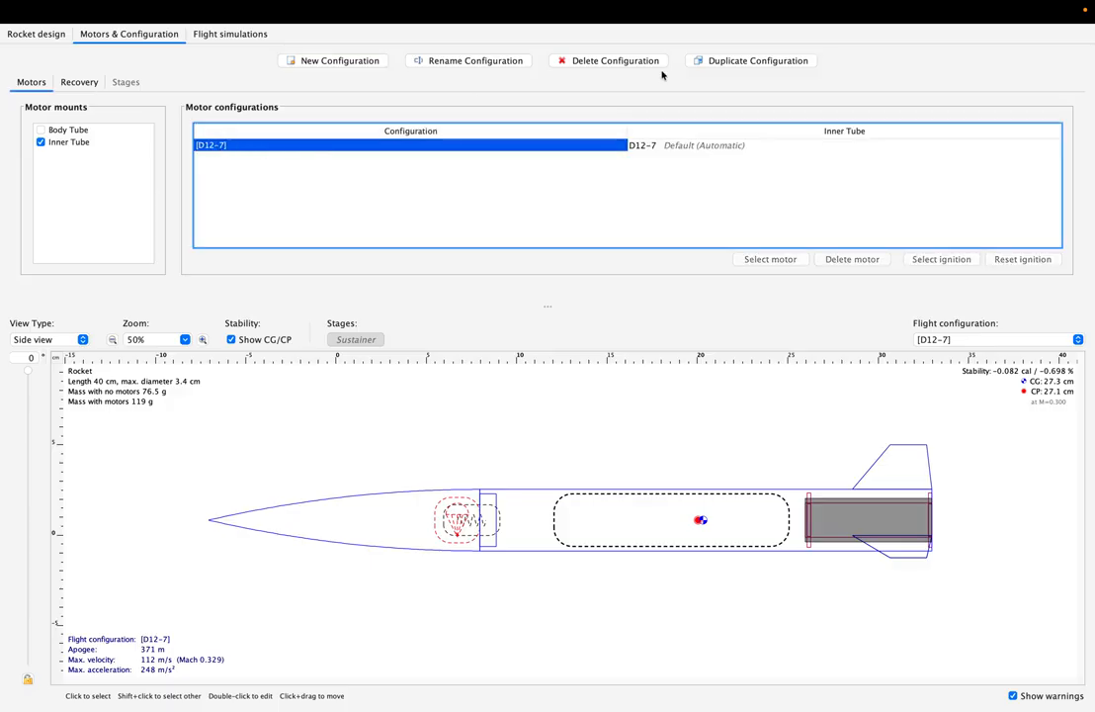
click(635, 67)
click(339, 61)
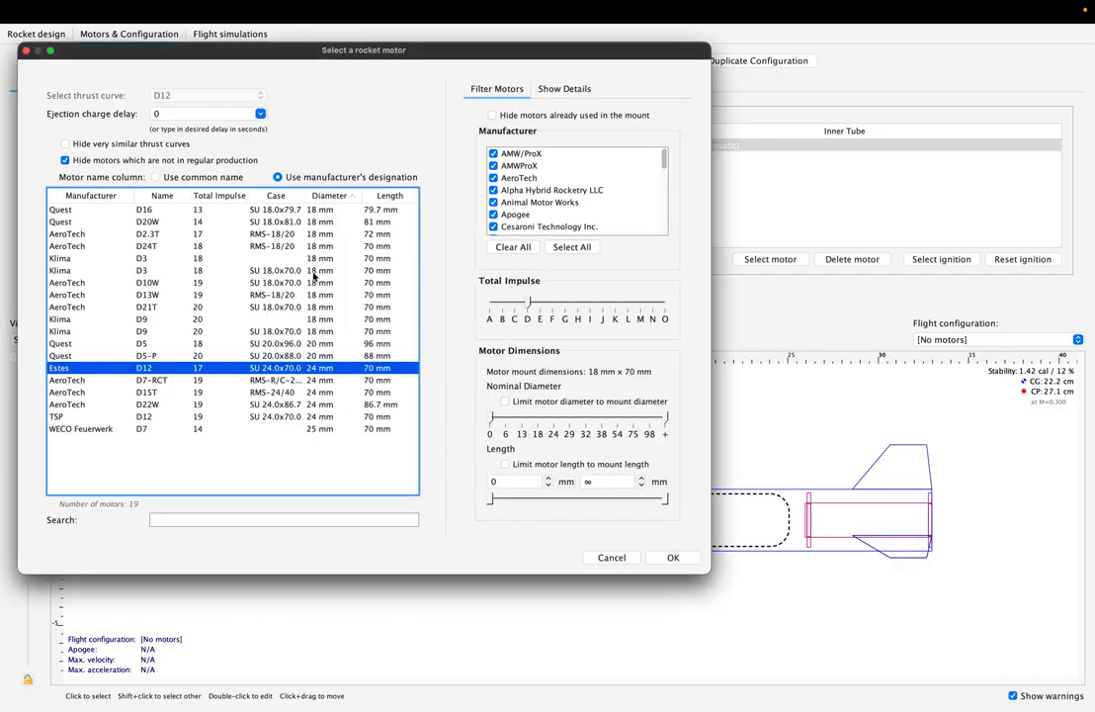
click(287, 307)
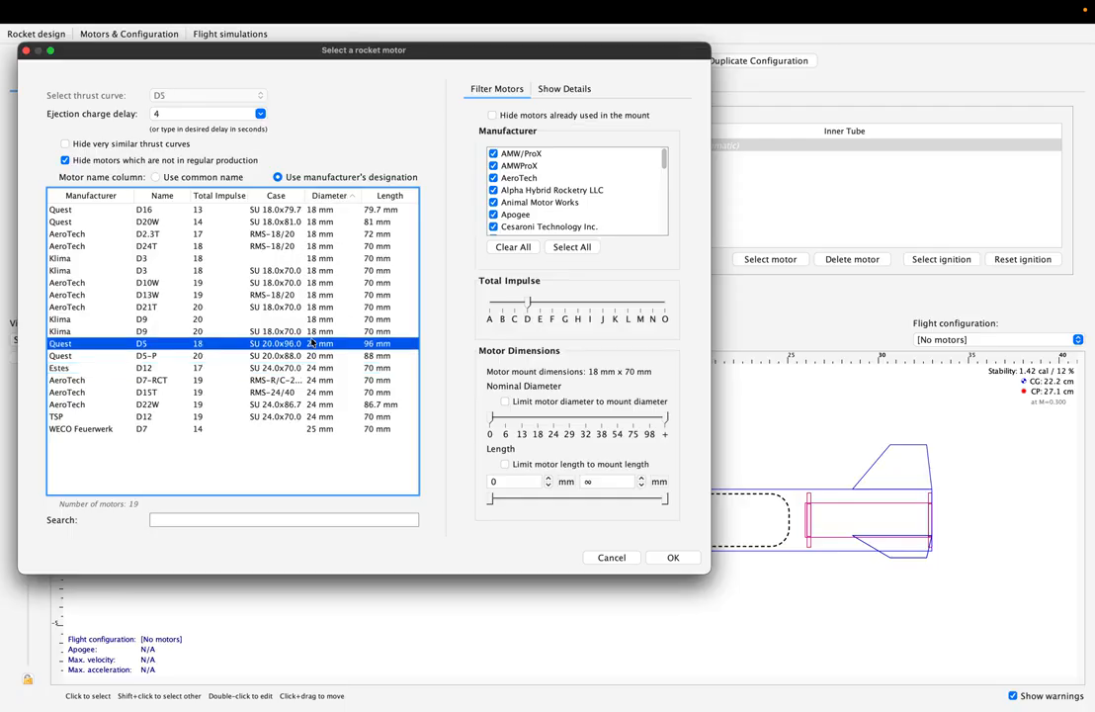
click(316, 283)
click(329, 233)
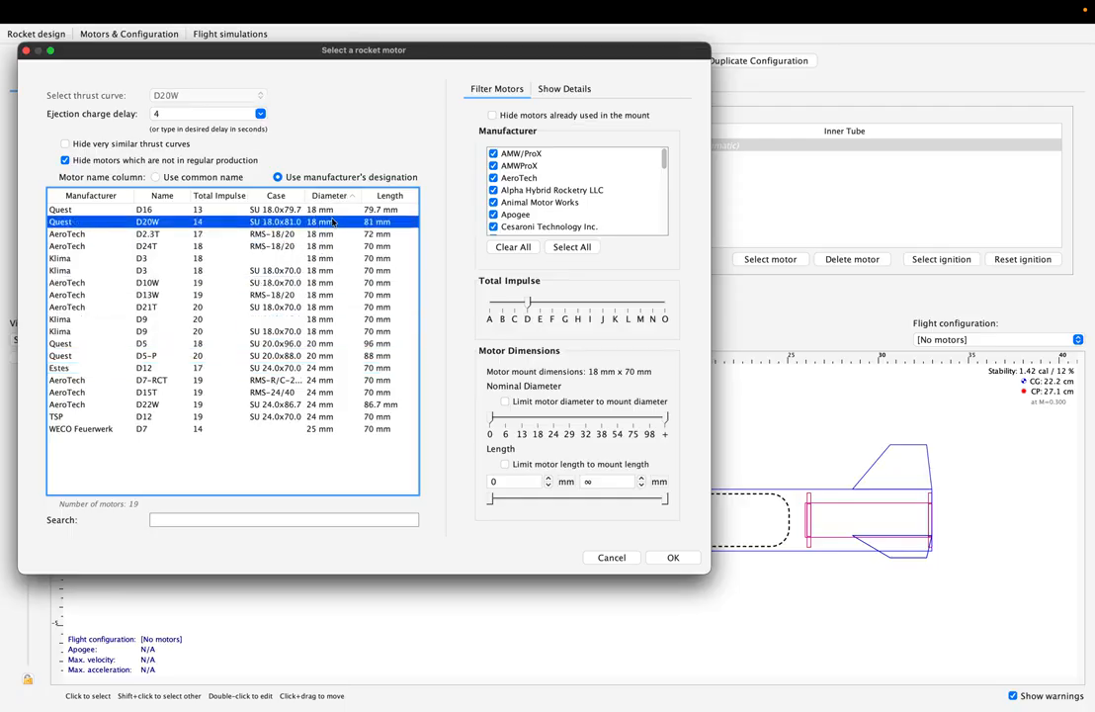
click(323, 270)
click(318, 294)
click(315, 317)
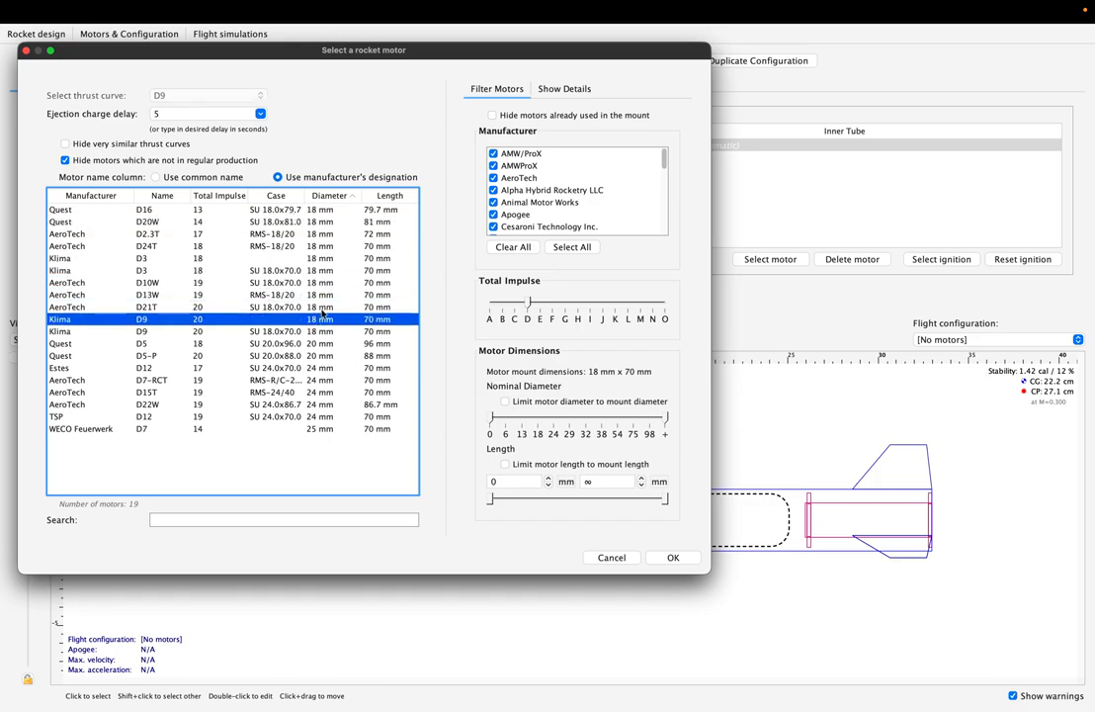
double_click(321, 318)
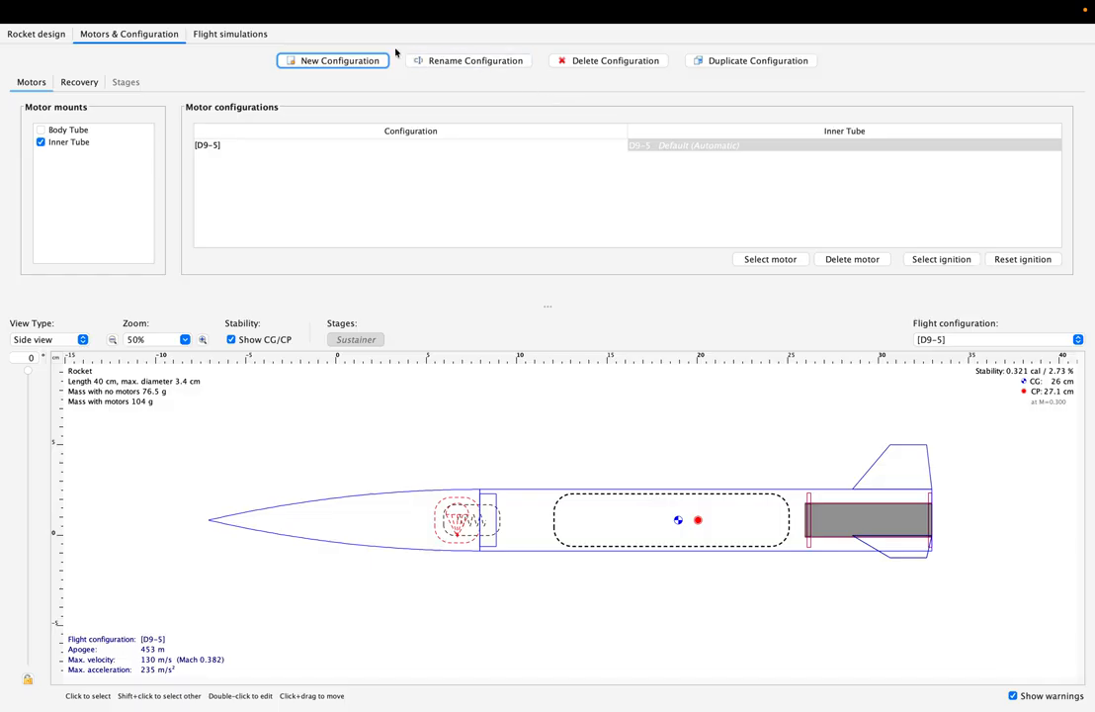
Step: Run Simulation 1 in the flight simulations and widen the results table's columns so the truncated headings show in full
click(235, 33)
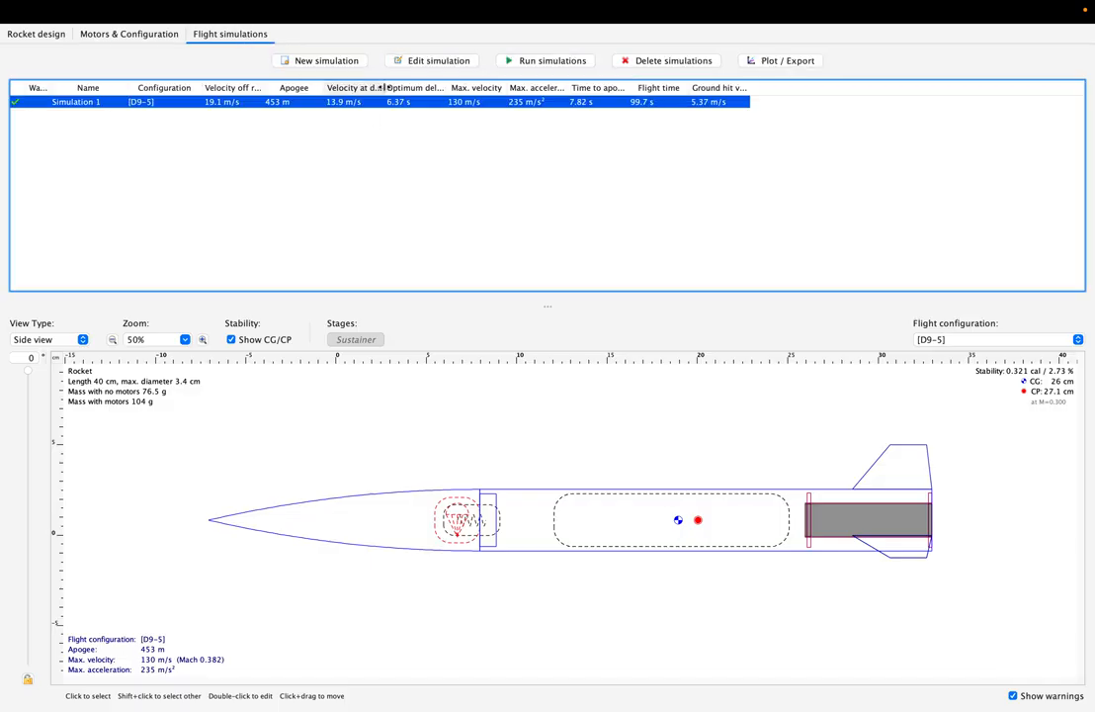
drag(383, 89, 460, 90)
drag(260, 90, 311, 89)
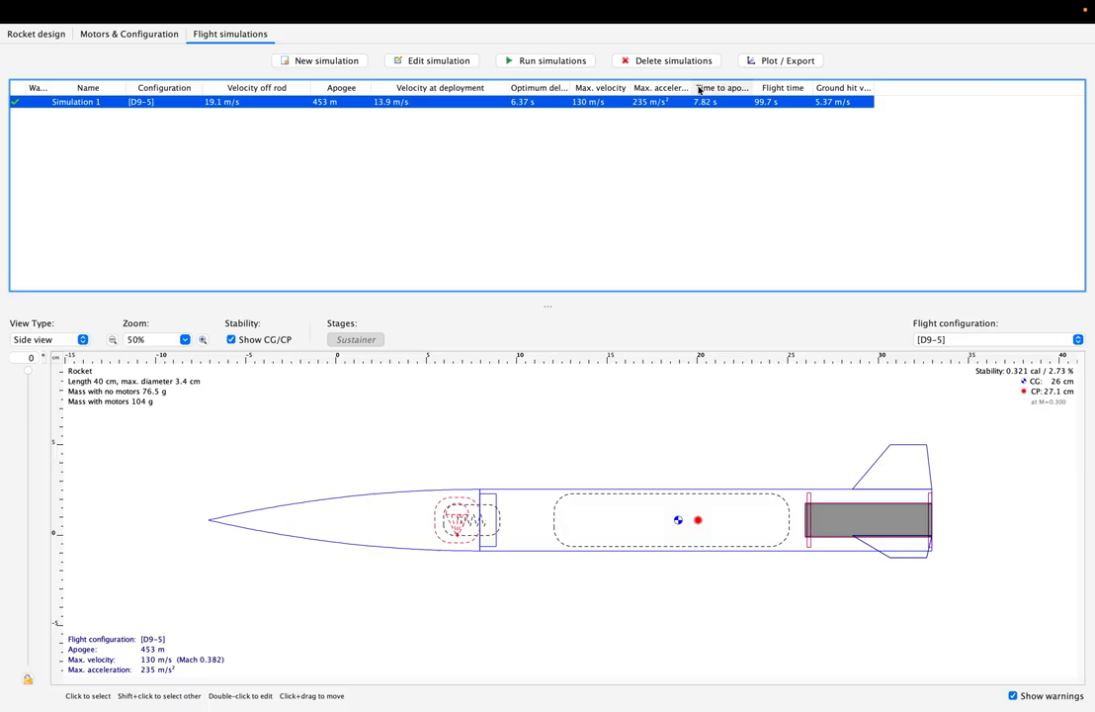
drag(692, 90, 809, 89)
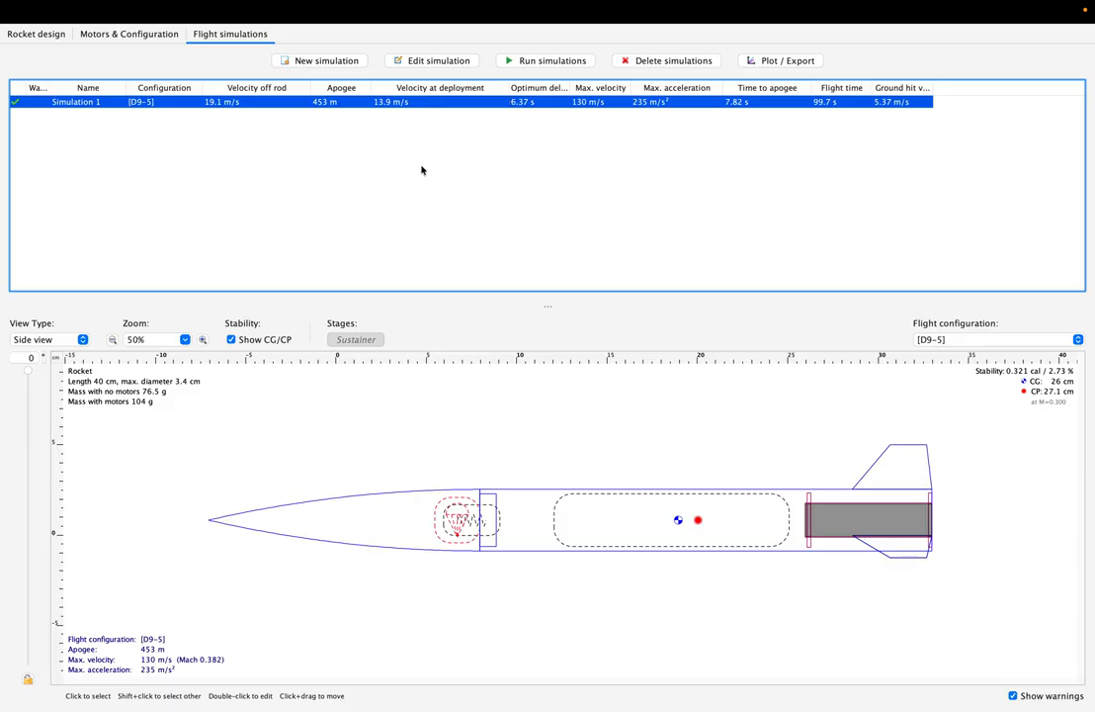
click(525, 62)
drag(563, 91, 590, 91)
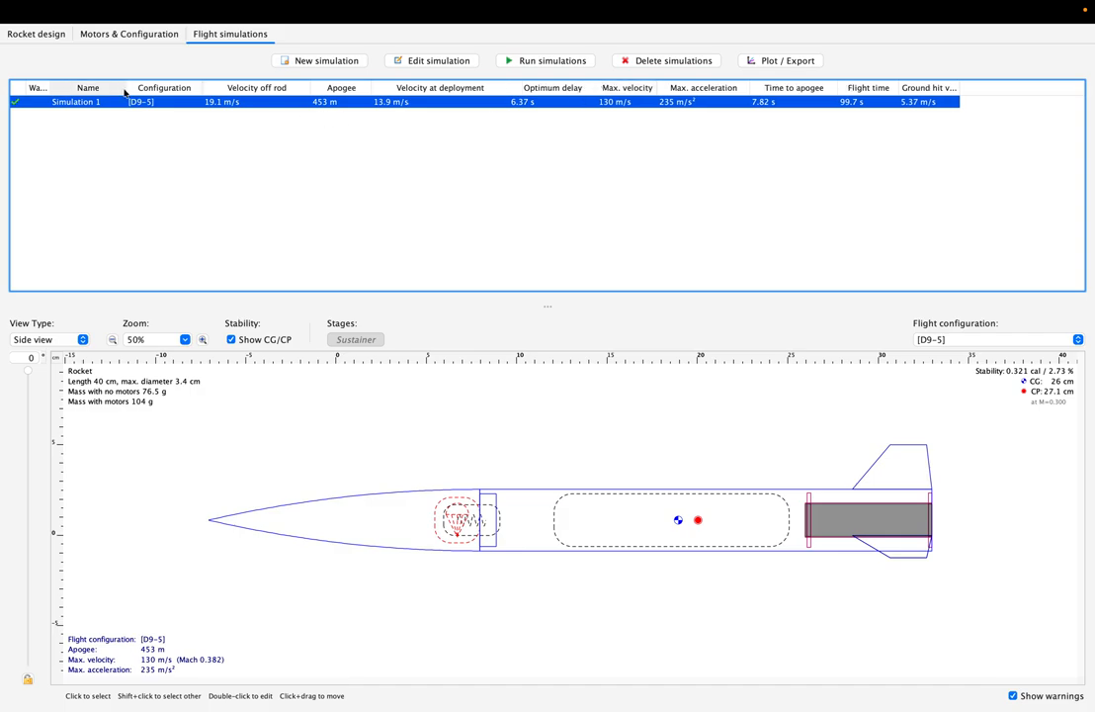
drag(51, 88, 80, 88)
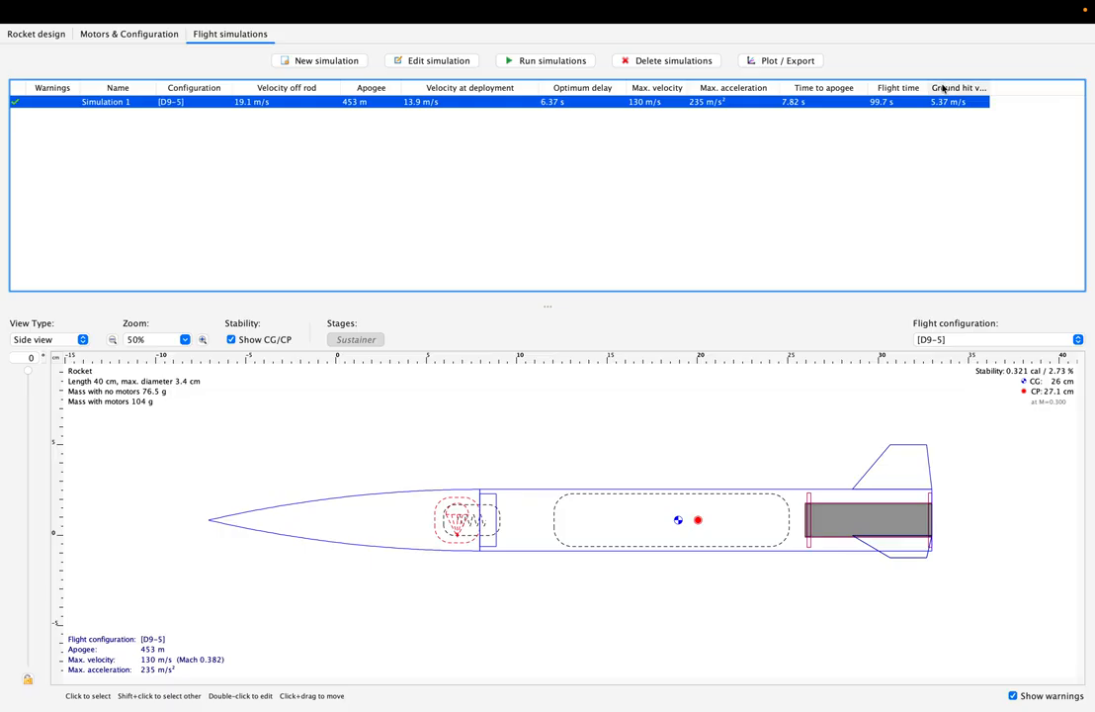
drag(986, 93, 1013, 91)
click(987, 132)
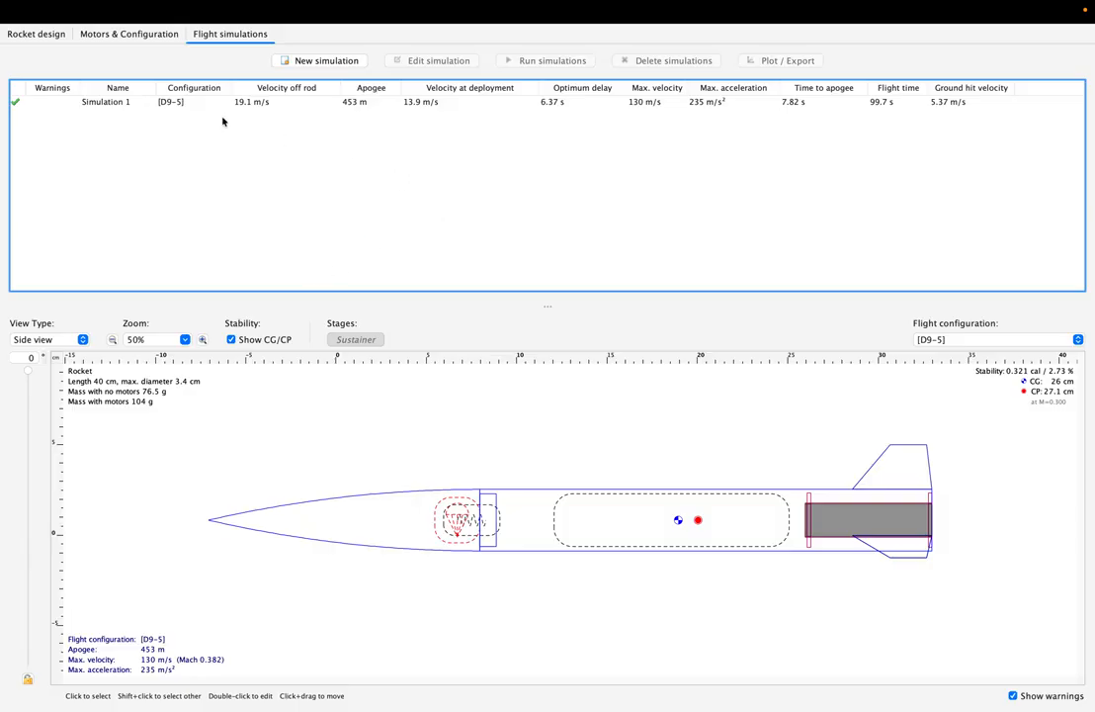
Step: Review Simulation 1's launch conditions, simulation options, warnings, plot and export settings, and close the editor
click(188, 103)
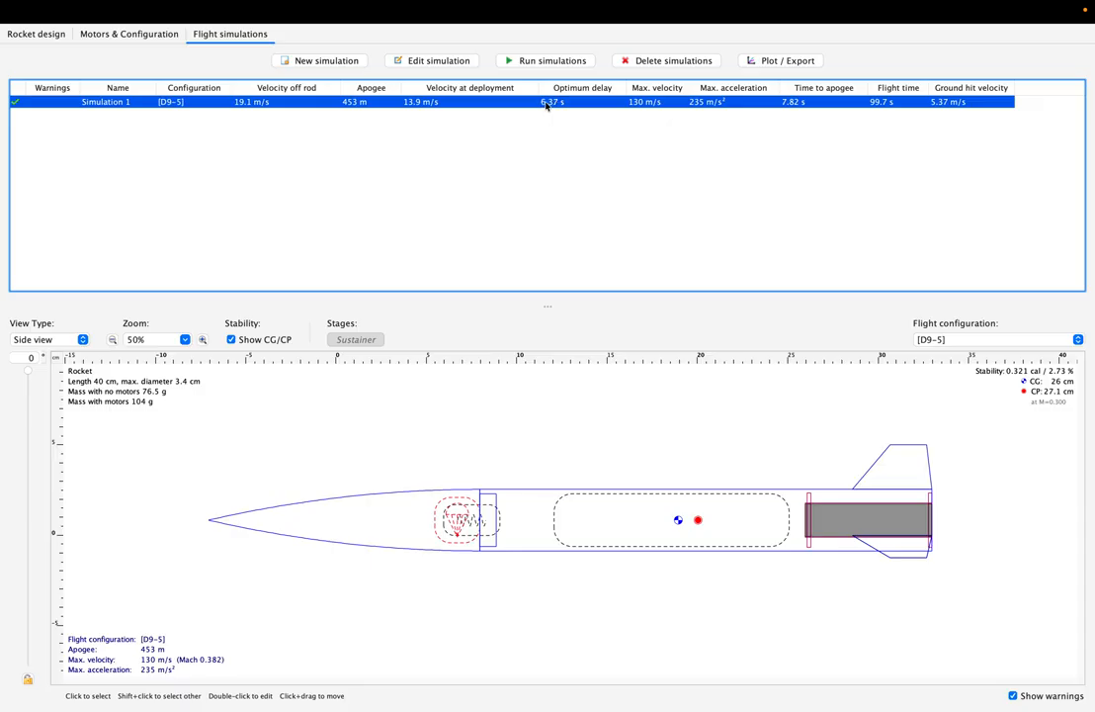
double_click(413, 104)
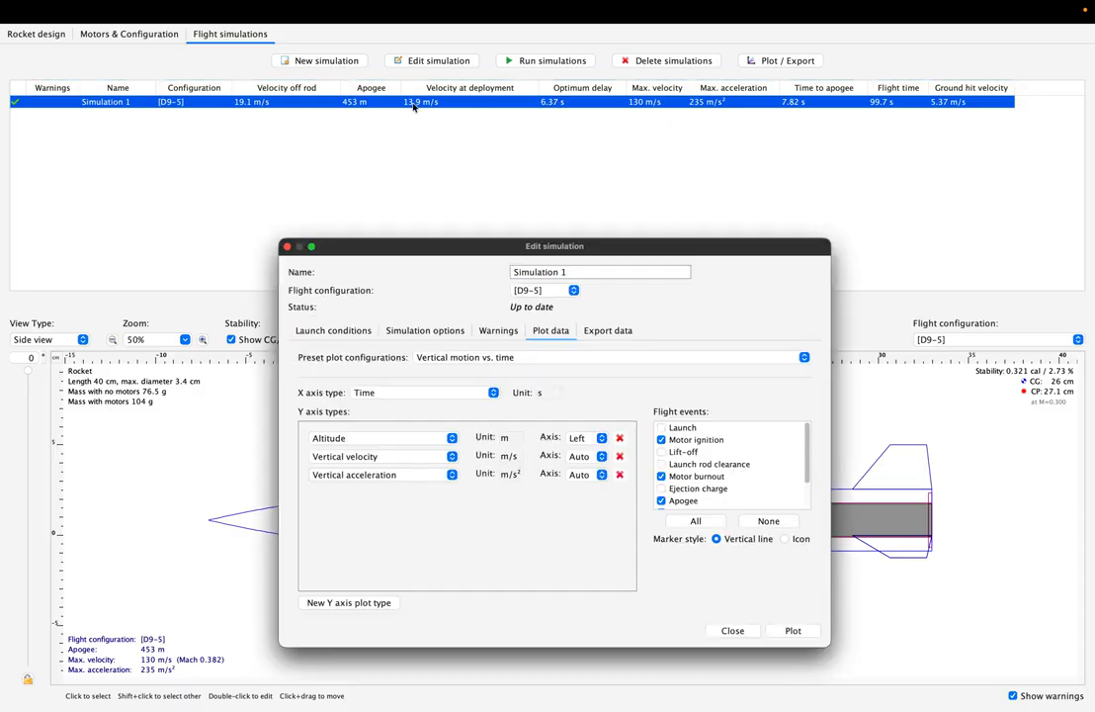
click(358, 329)
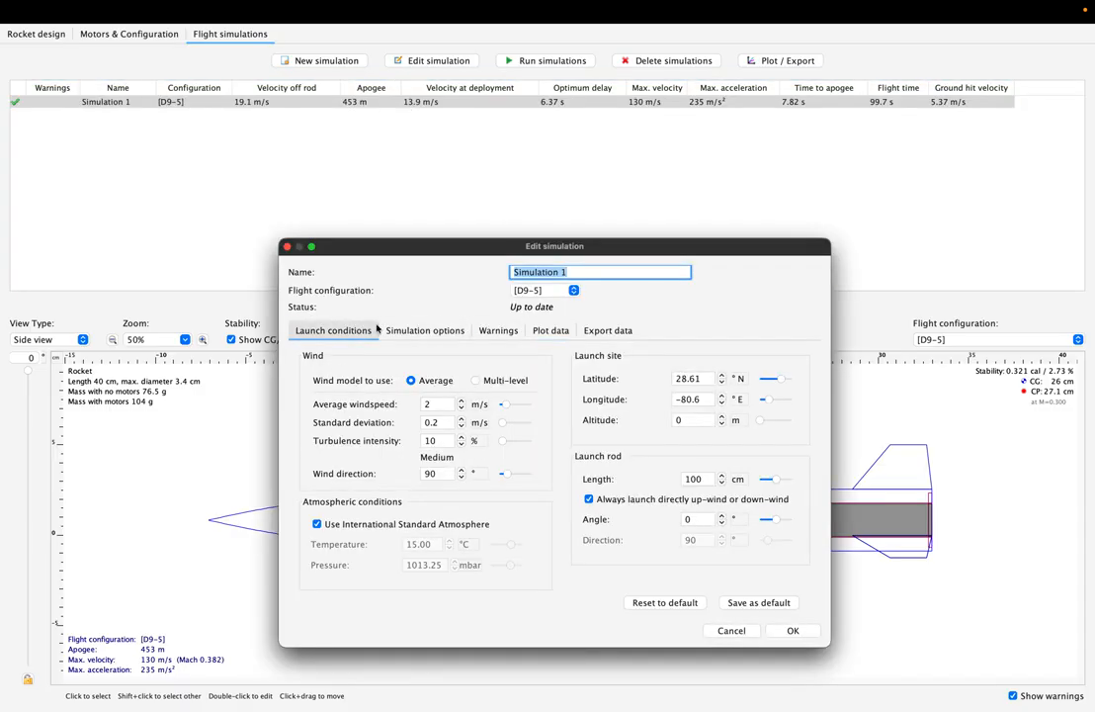
click(416, 330)
click(483, 329)
click(551, 330)
click(607, 330)
click(551, 330)
click(732, 630)
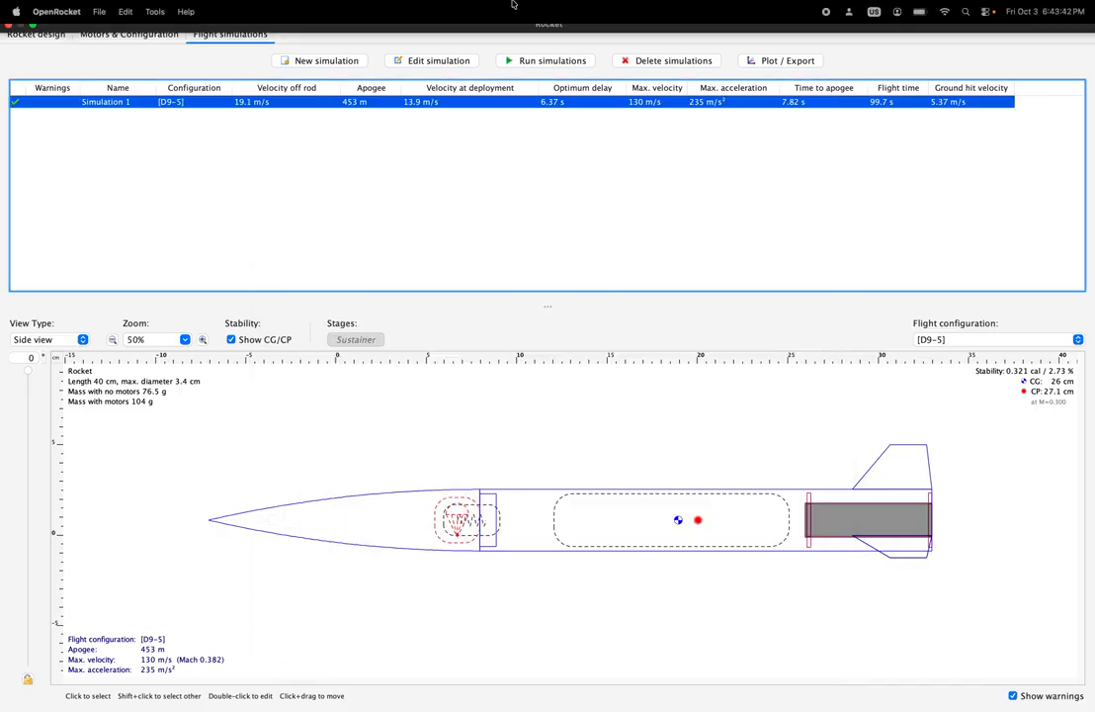
Step: Change the inner tube's D9 motor to a 7-second ejection delay and bring up the updated flight simulation results
click(161, 36)
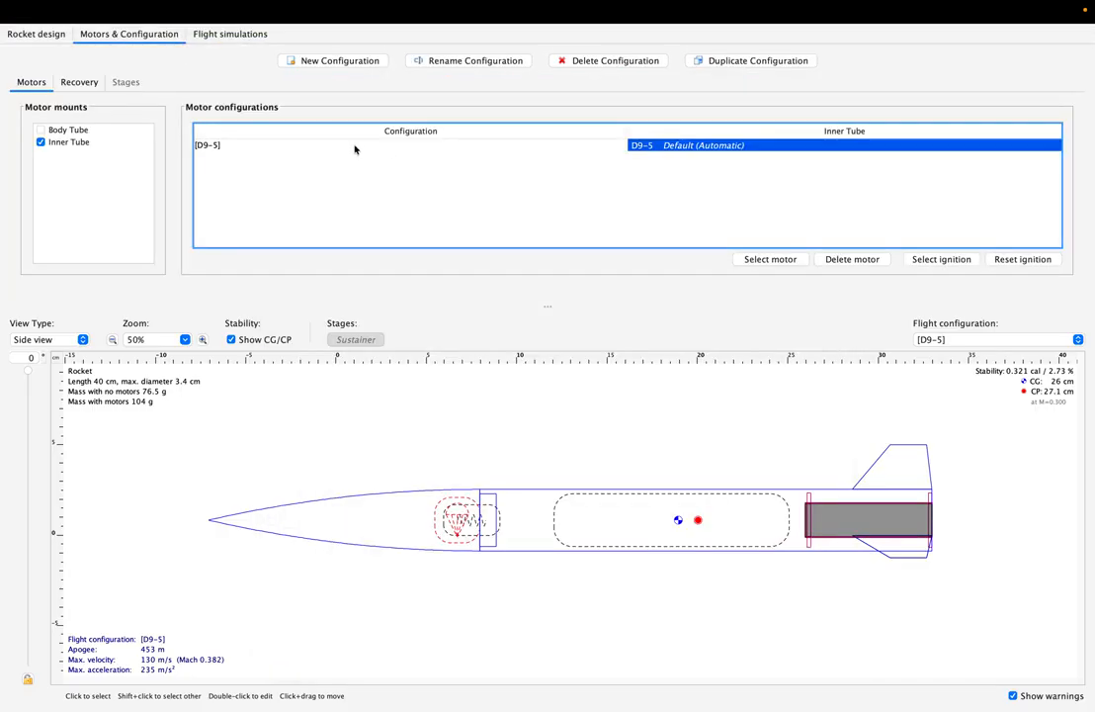
click(354, 150)
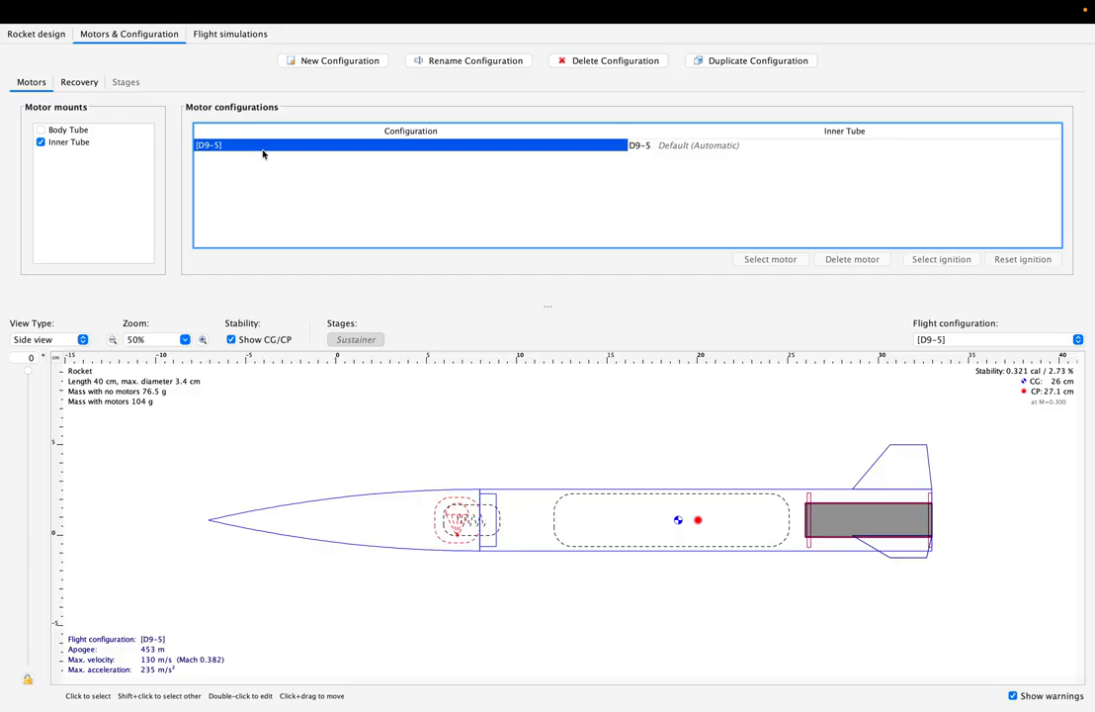
double_click(682, 148)
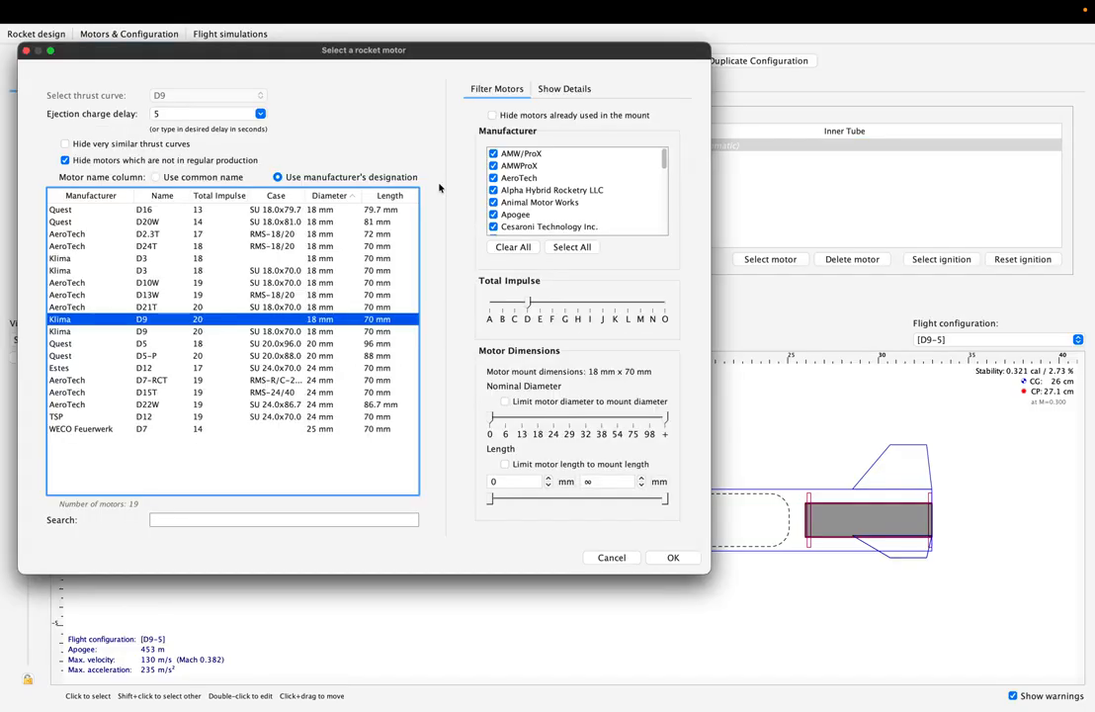
click(260, 114)
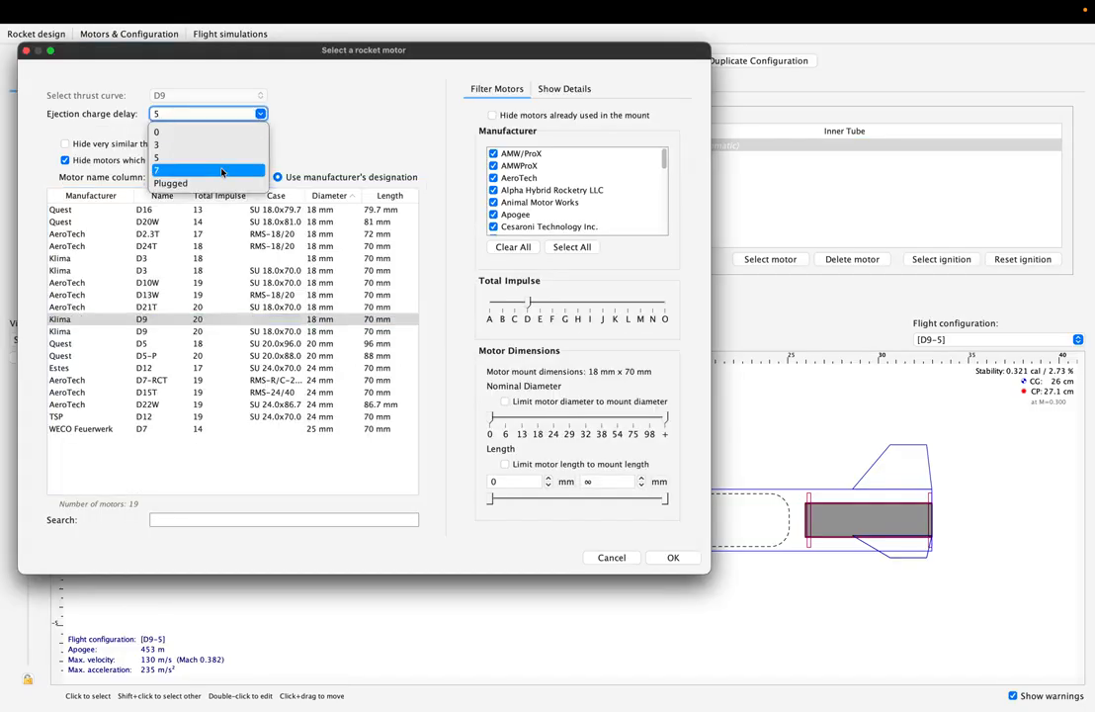
click(218, 174)
click(674, 558)
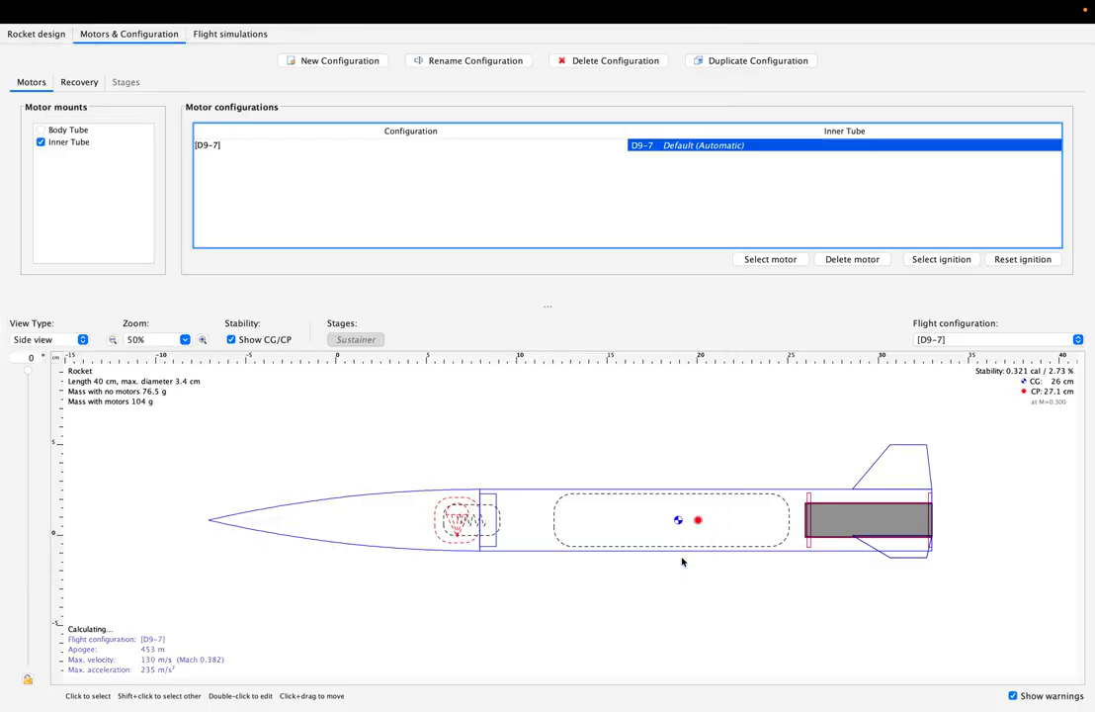
click(233, 39)
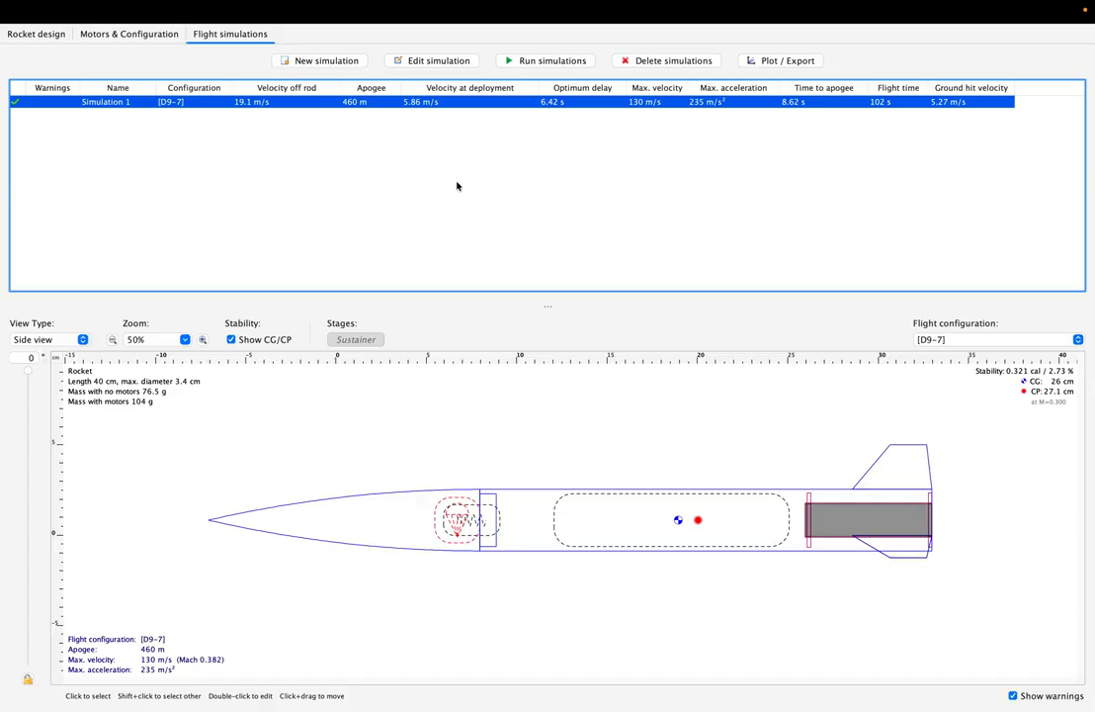
Step: Check the motor selection and ejection delay assigned to the inner tube in the D9-7 configuration
click(143, 33)
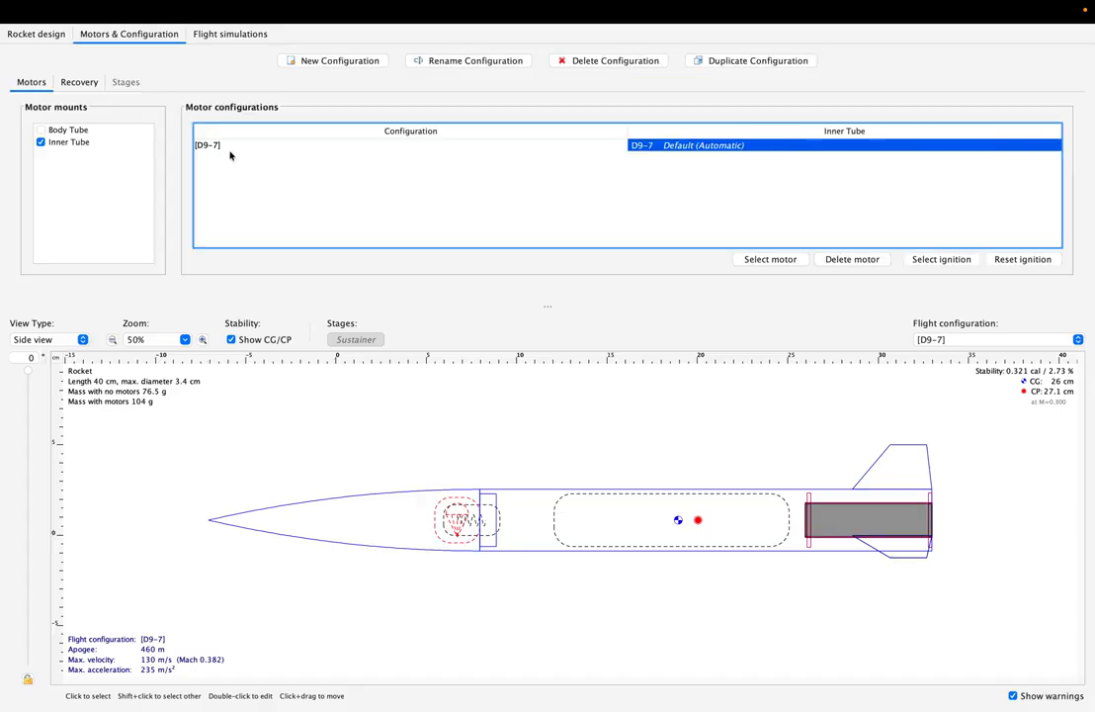
double_click(684, 150)
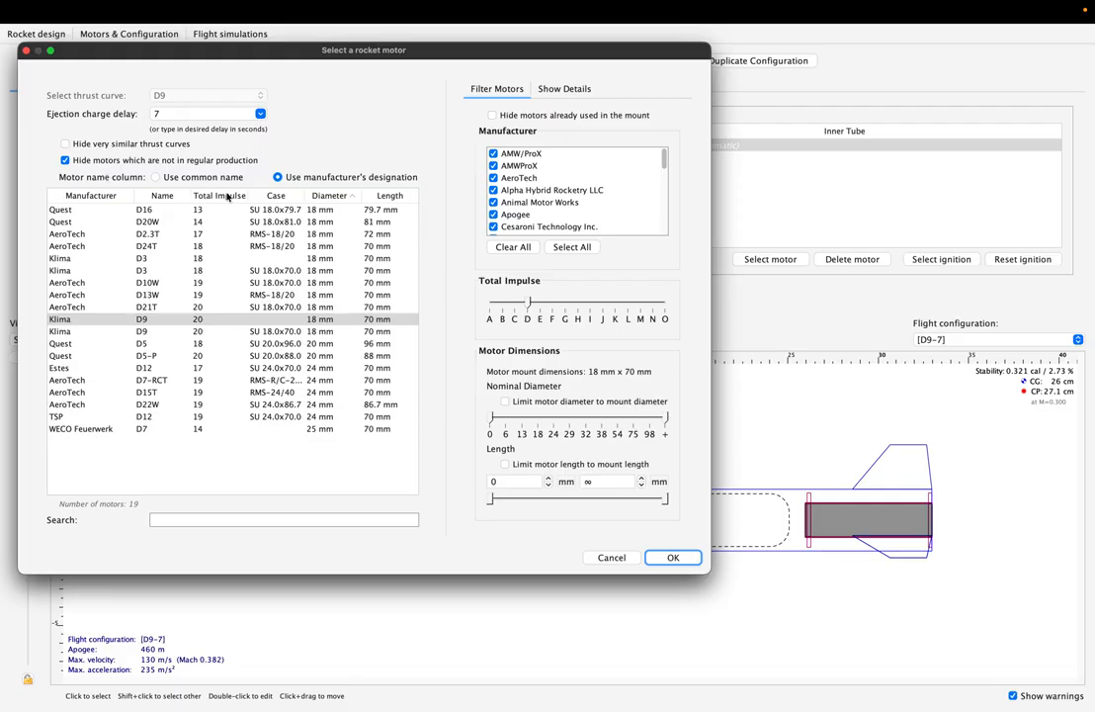
click(610, 558)
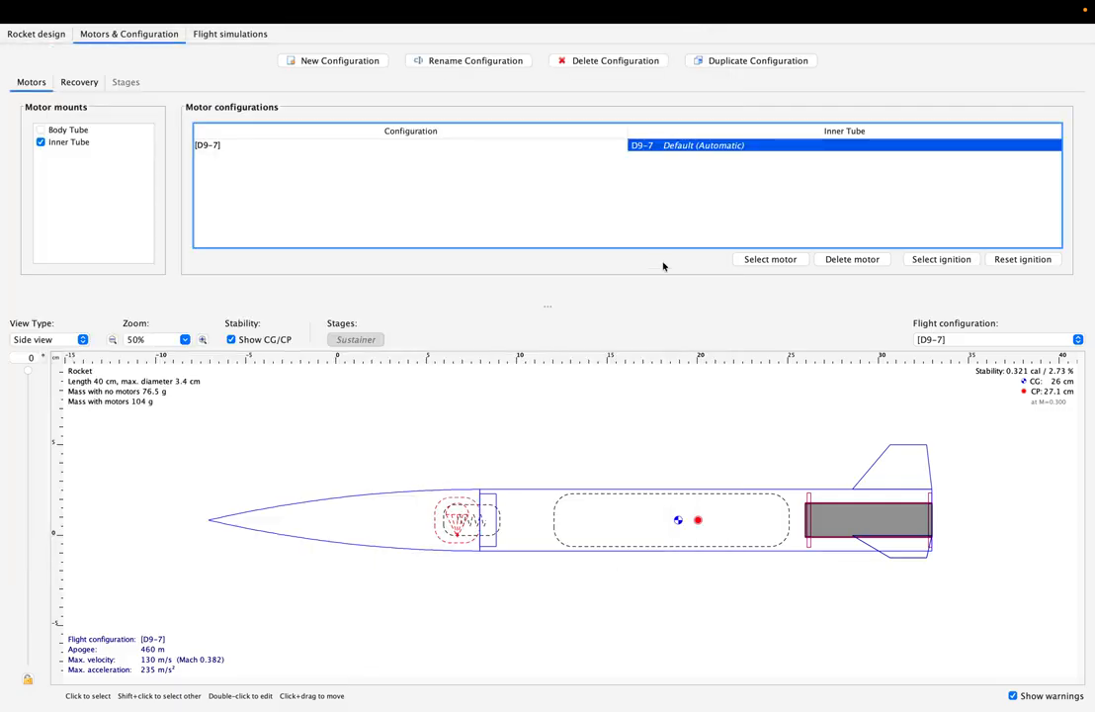
click(537, 144)
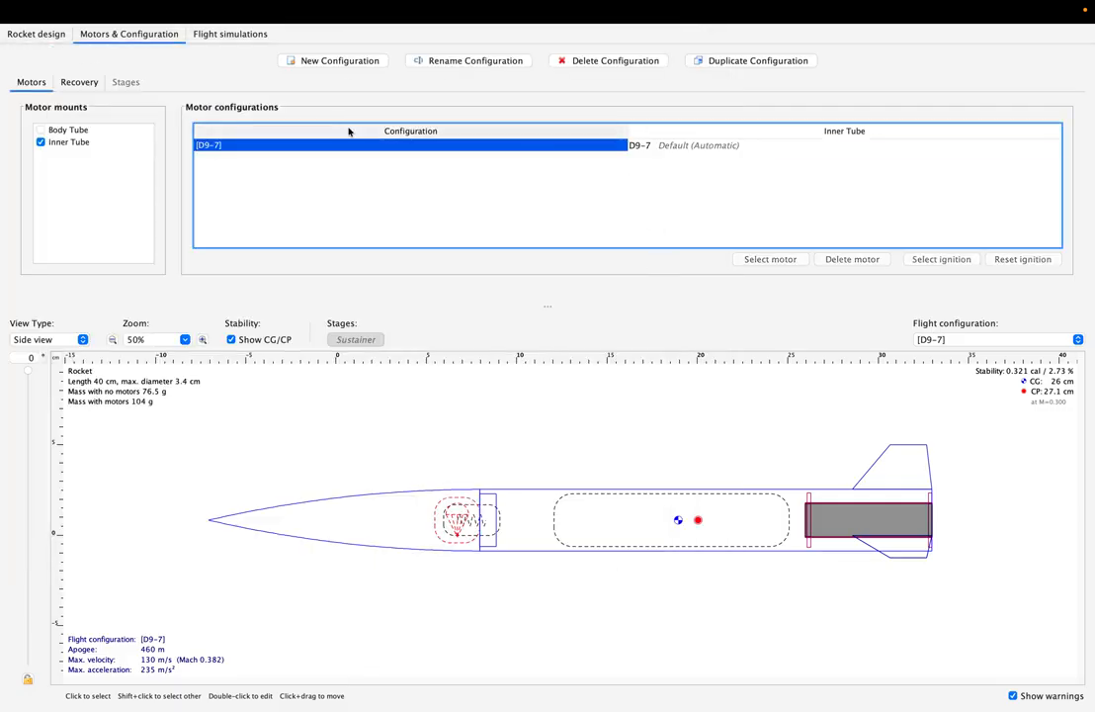
click(667, 150)
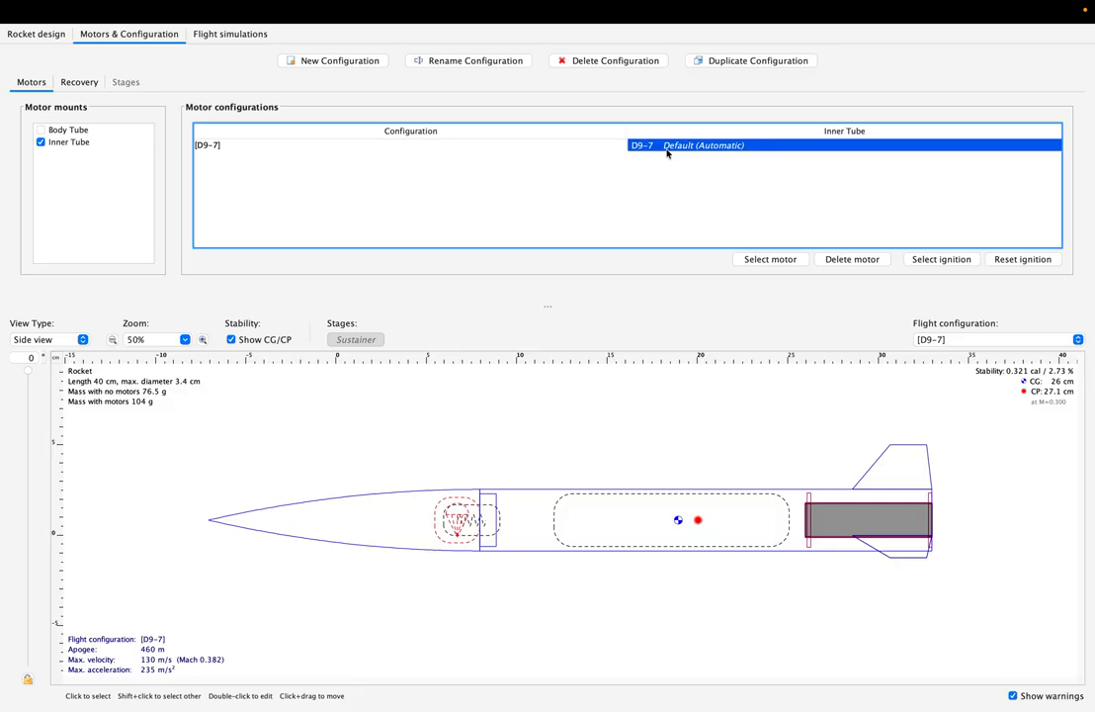
double_click(667, 150)
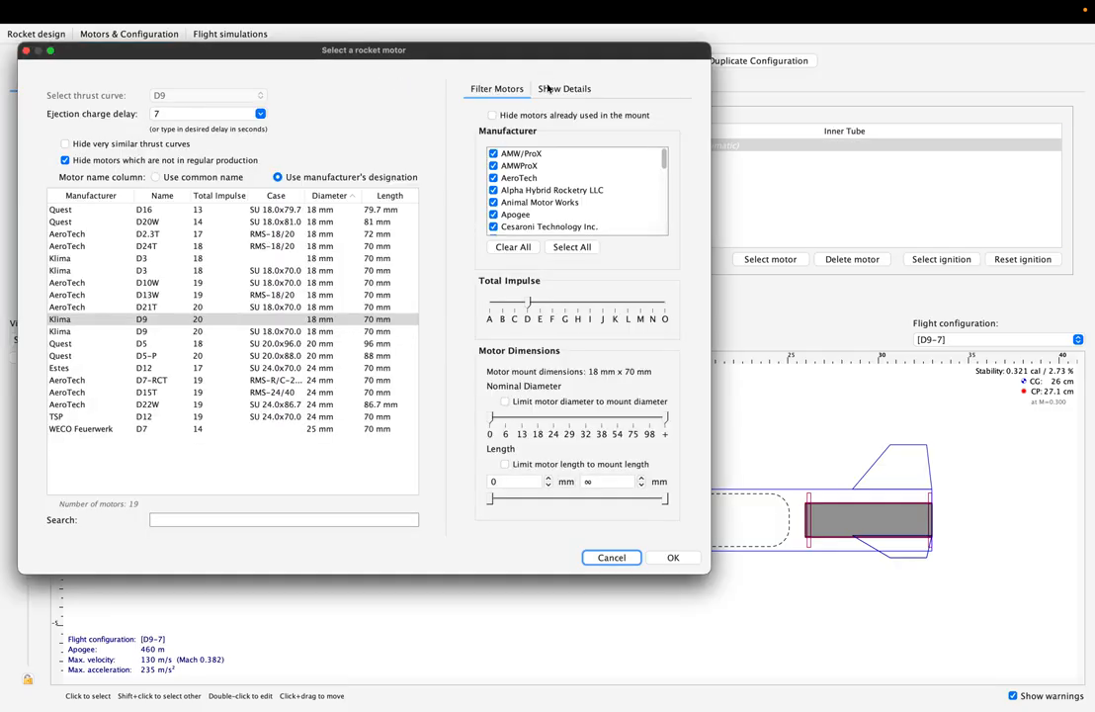
click(660, 560)
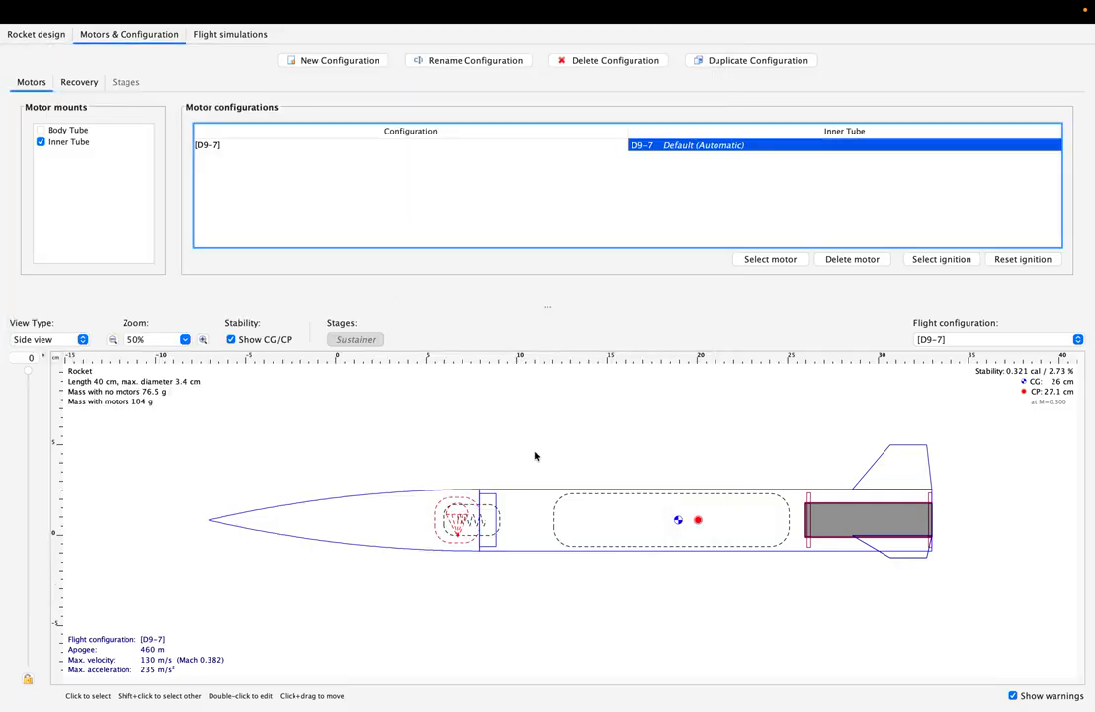
Step: Review the launch conditions of Simulation 1 and accept them as they are
click(226, 34)
double_click(98, 103)
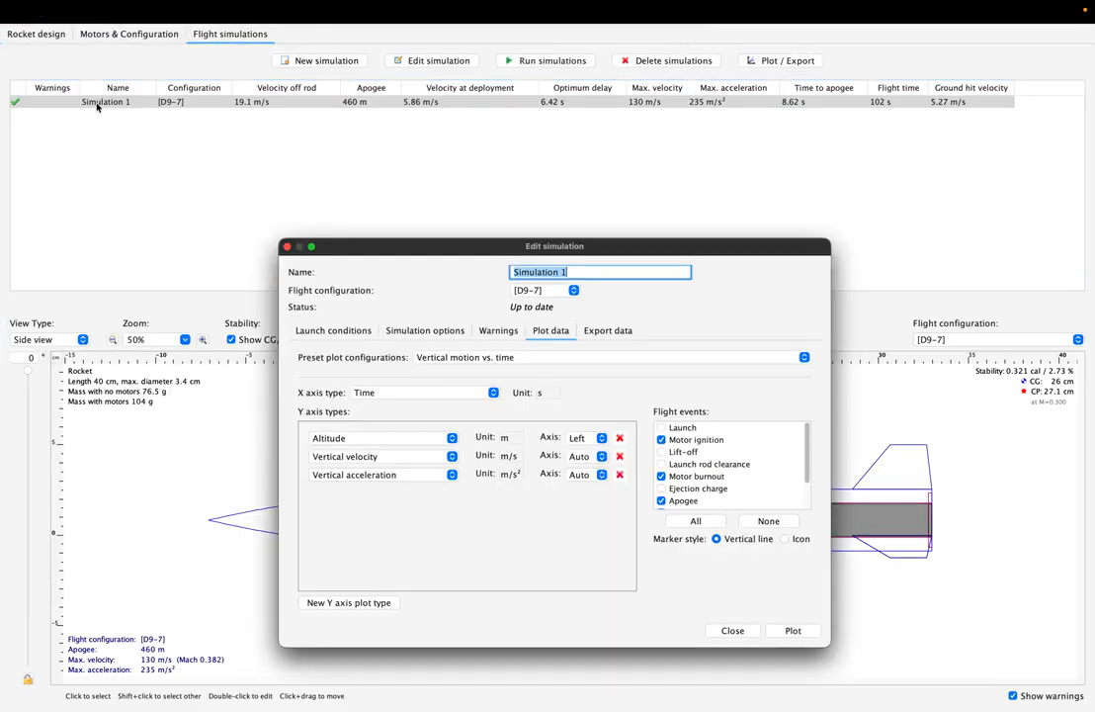
click(332, 333)
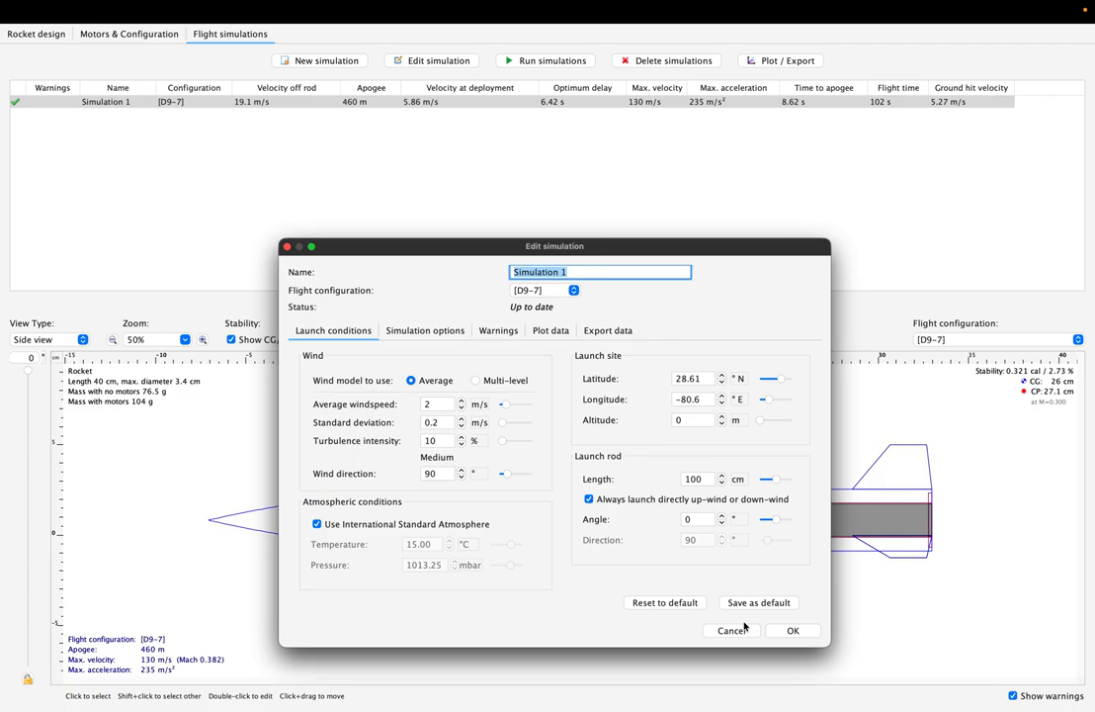
click(796, 629)
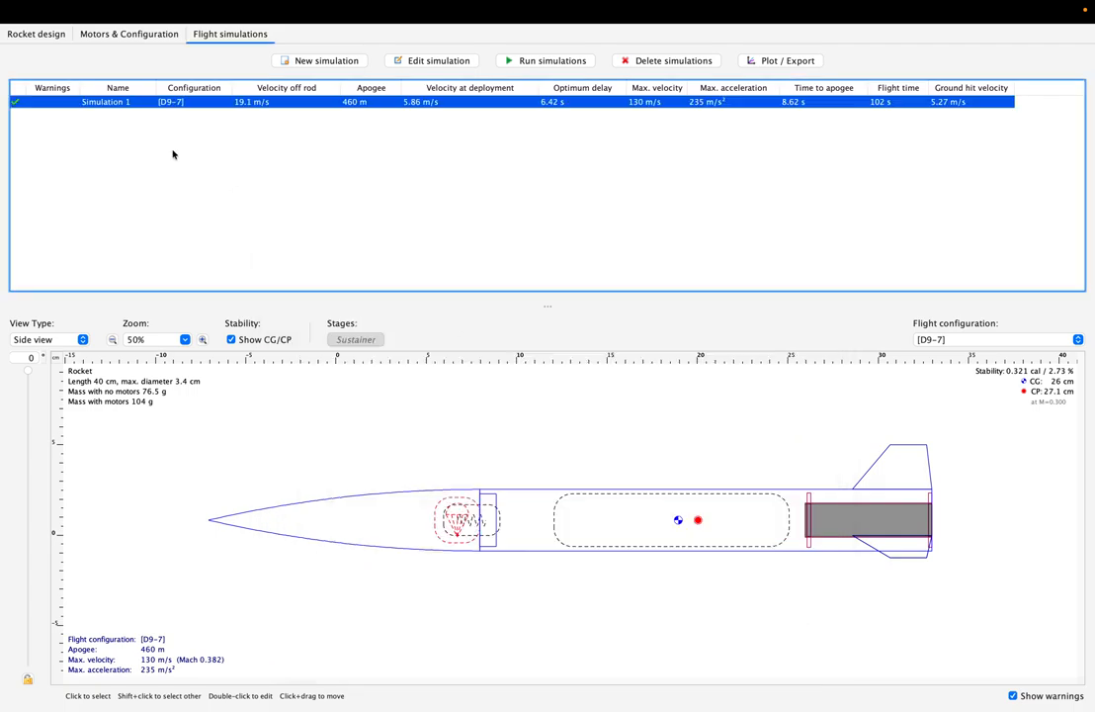
Step: Examine Simulation 1's simulation options, launch conditions, warnings and the list of variables available for export
double_click(56, 101)
click(406, 329)
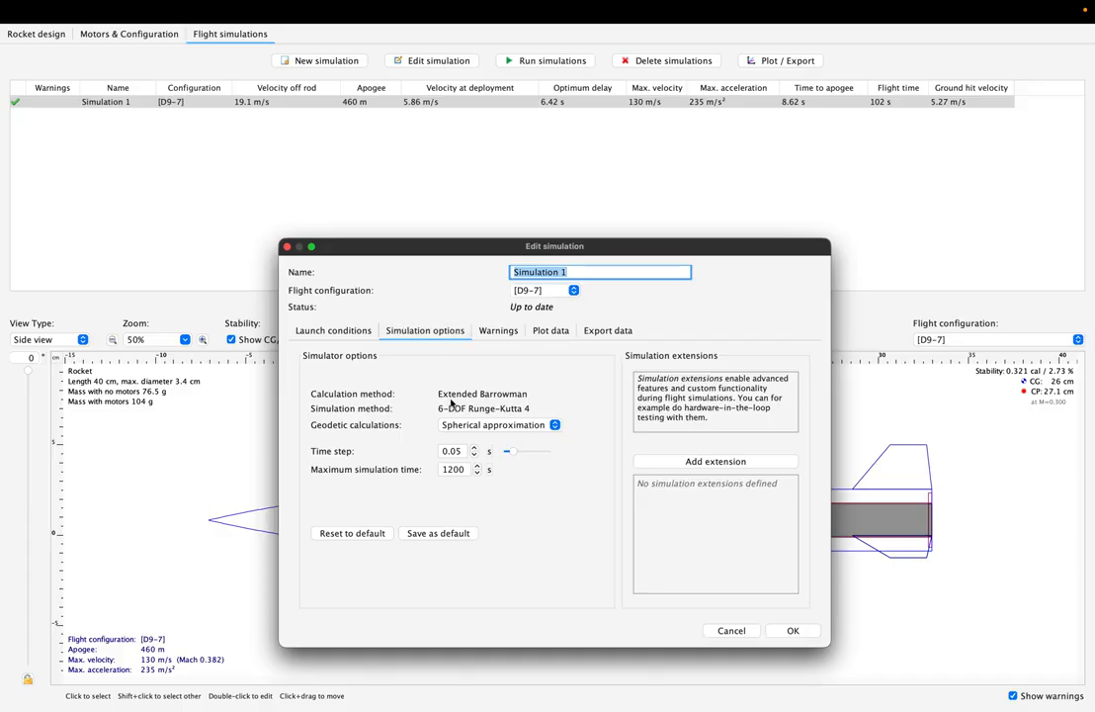
click(336, 331)
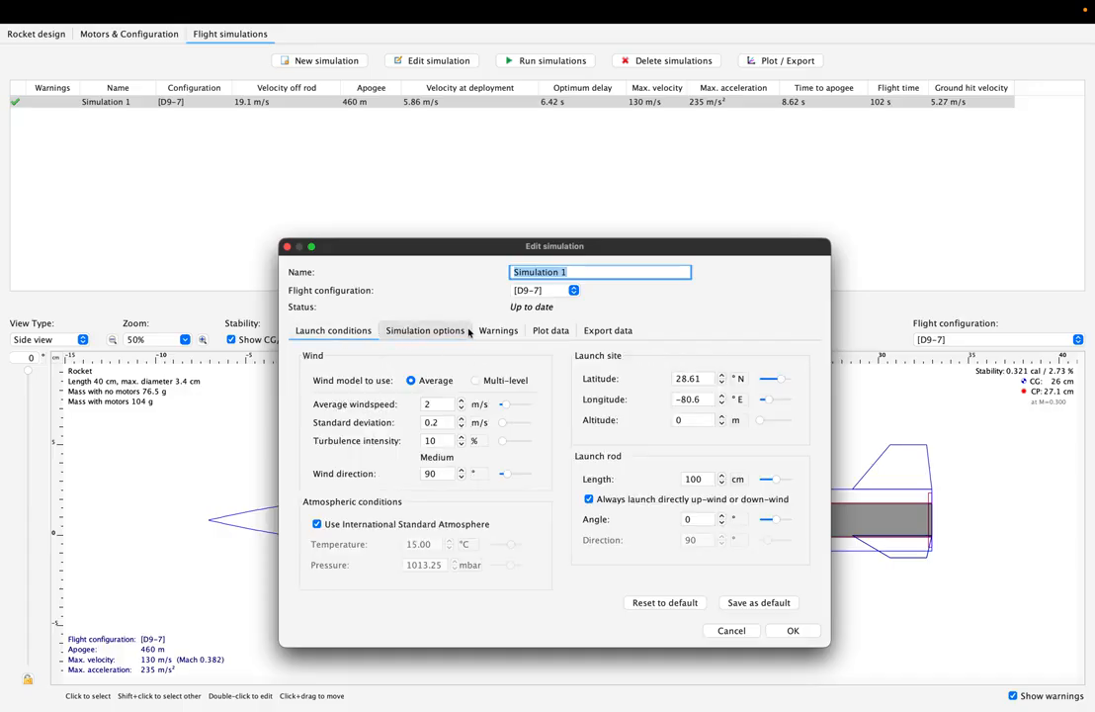
click(467, 332)
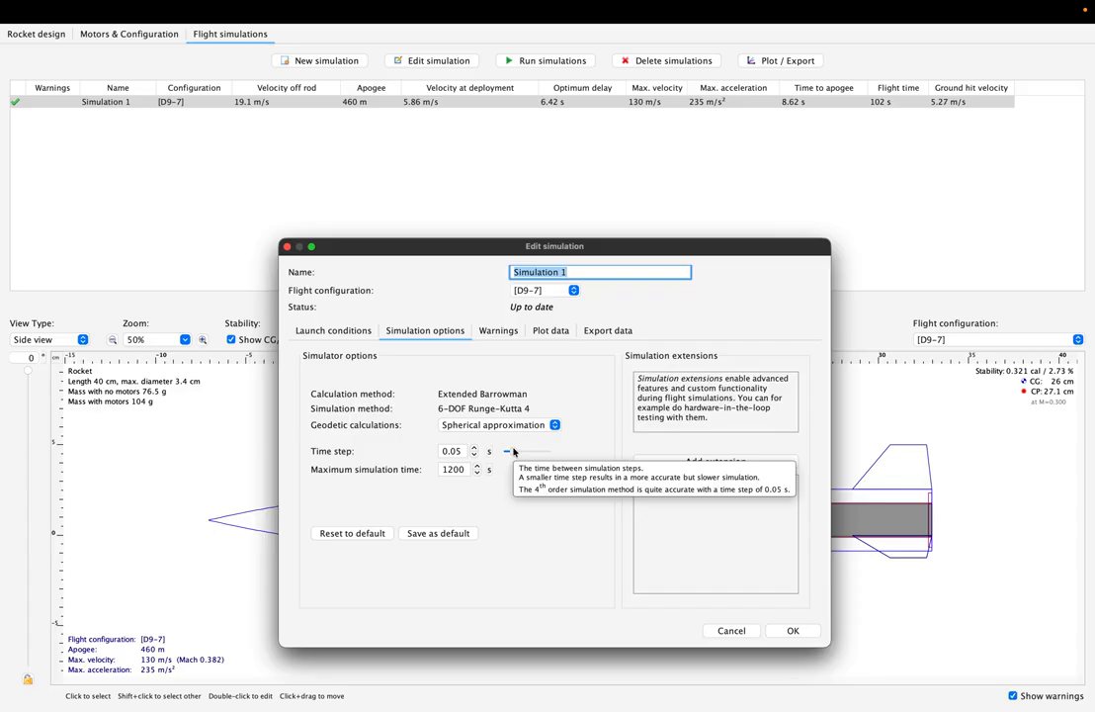
click(501, 332)
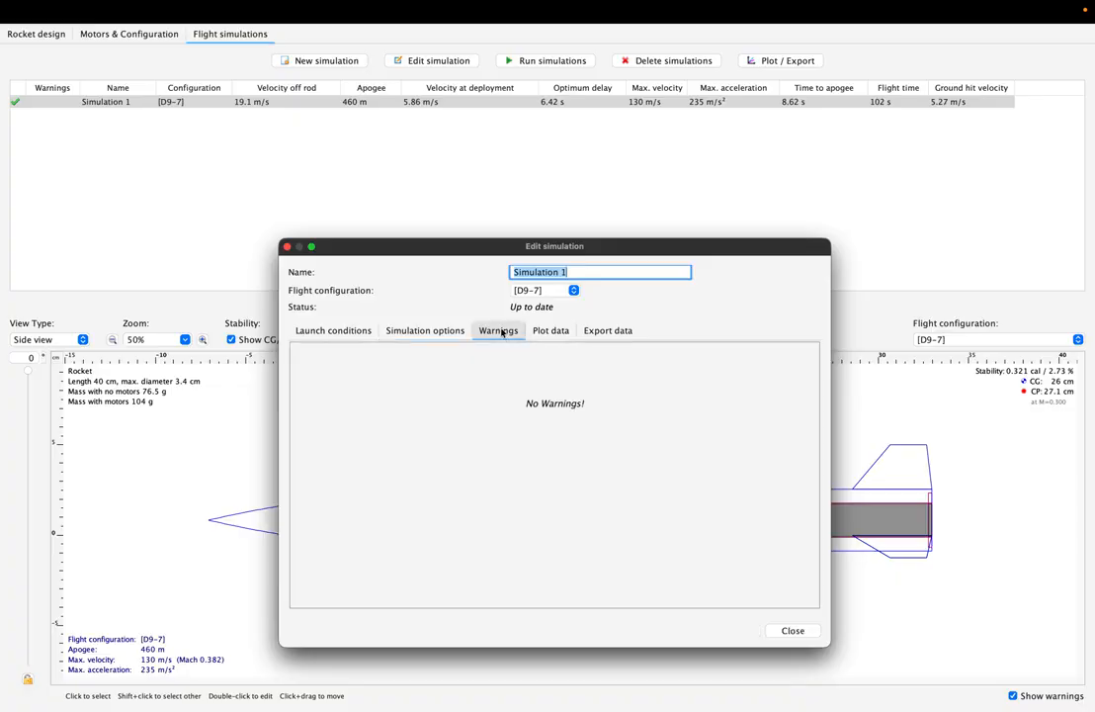
click(553, 330)
click(629, 329)
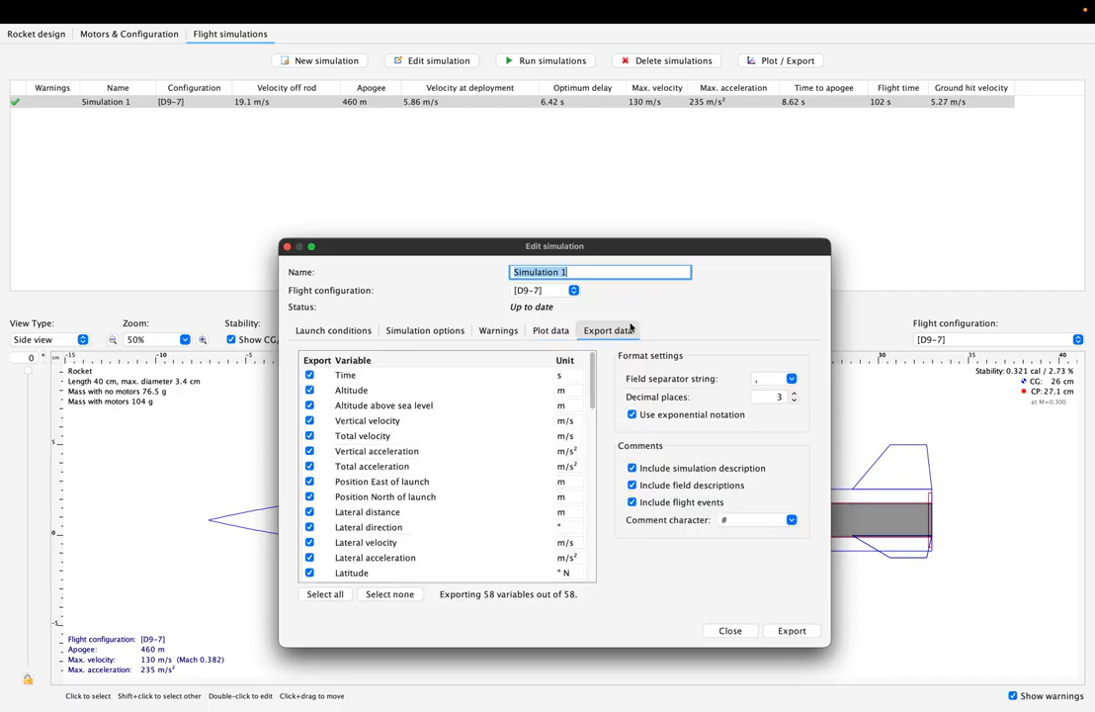
scroll(508, 457, down, 2)
scroll(508, 457, up, 2)
scroll(507, 460, down, 3)
scroll(507, 460, up, 3)
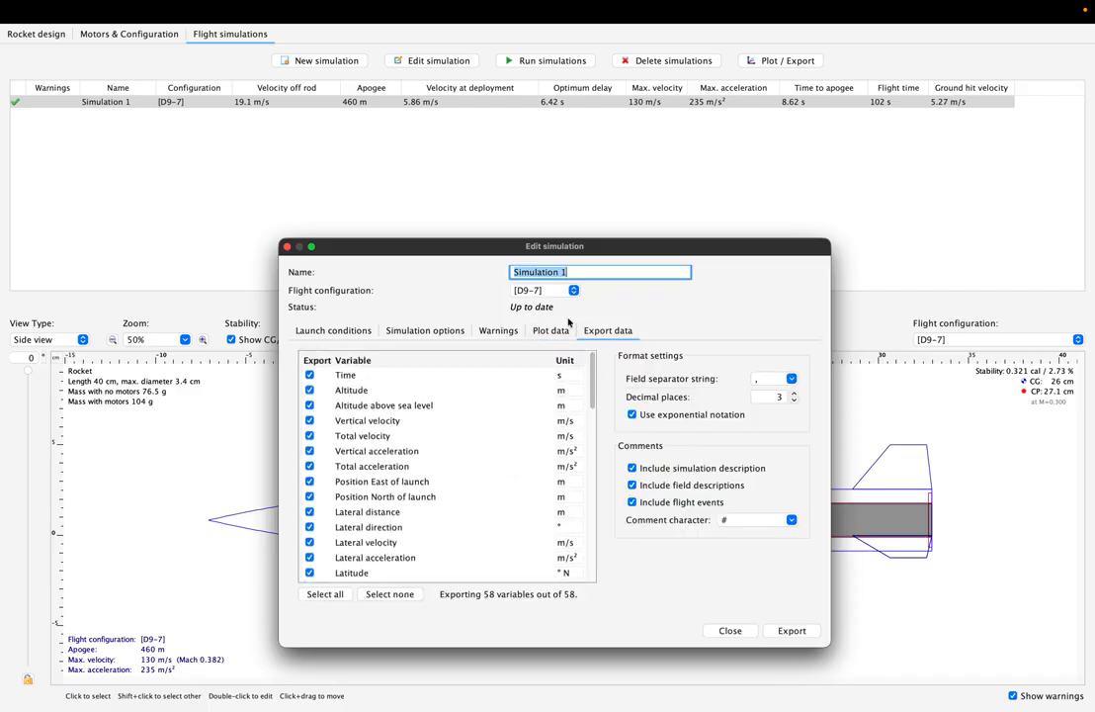
Step: Plot Simulation 1's vertical motion vs. time, hide the data points and inspect the altitude and vertical velocity curves
click(550, 330)
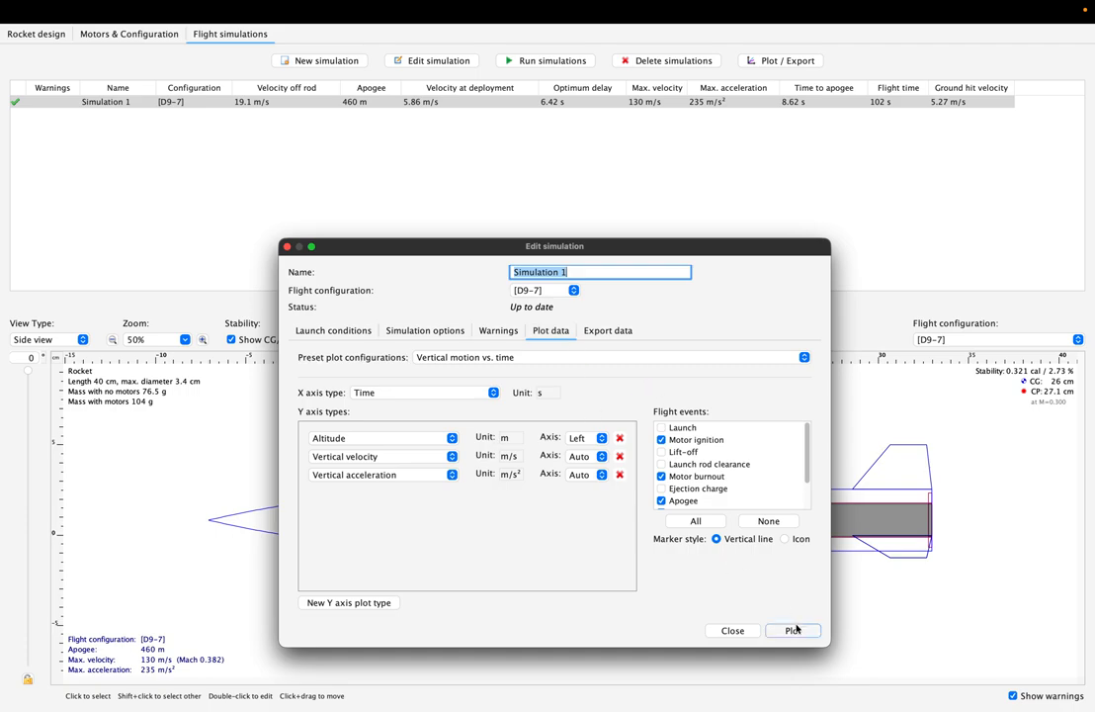
click(794, 629)
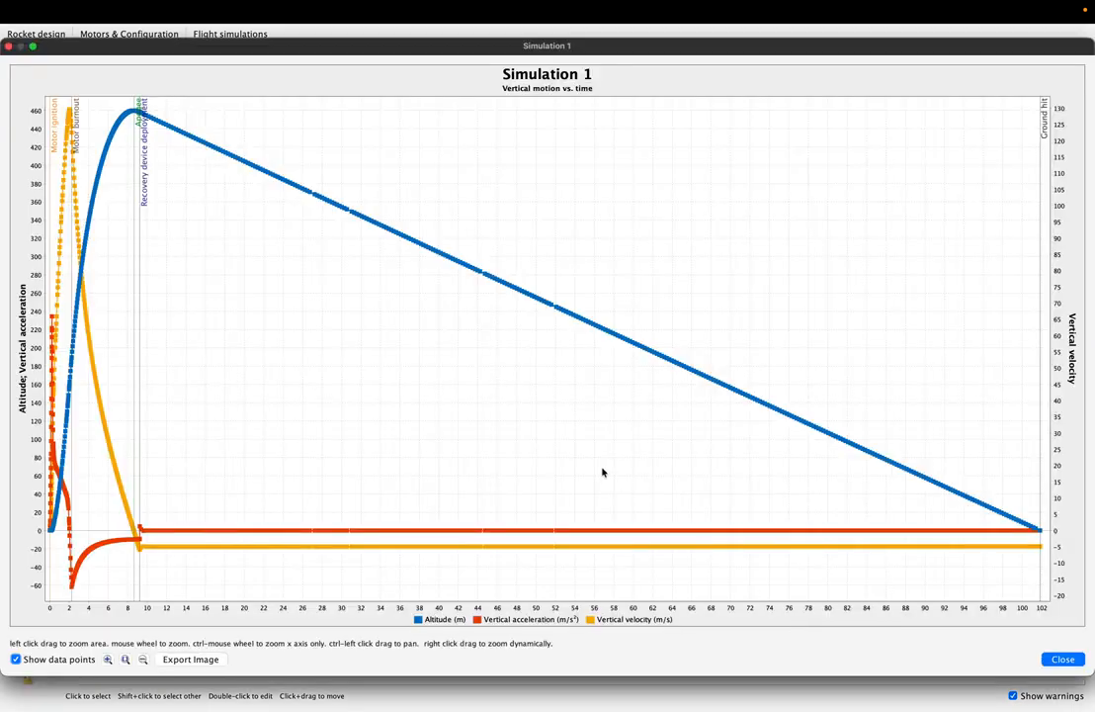
click(17, 658)
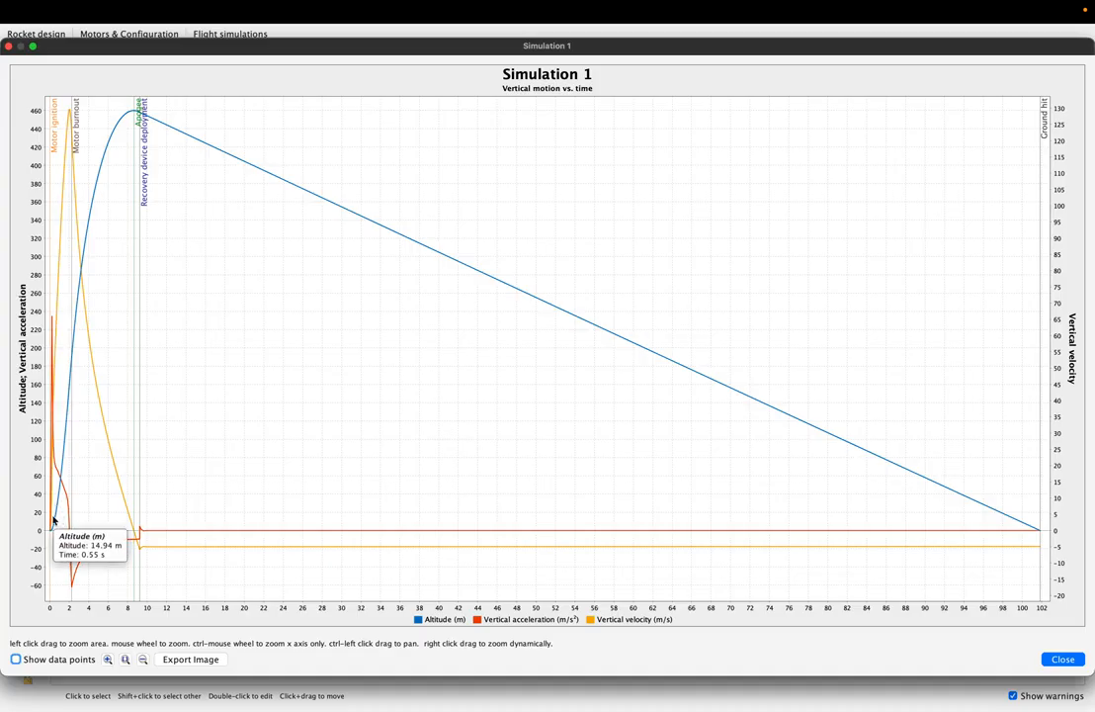
mouse_move(51, 533)
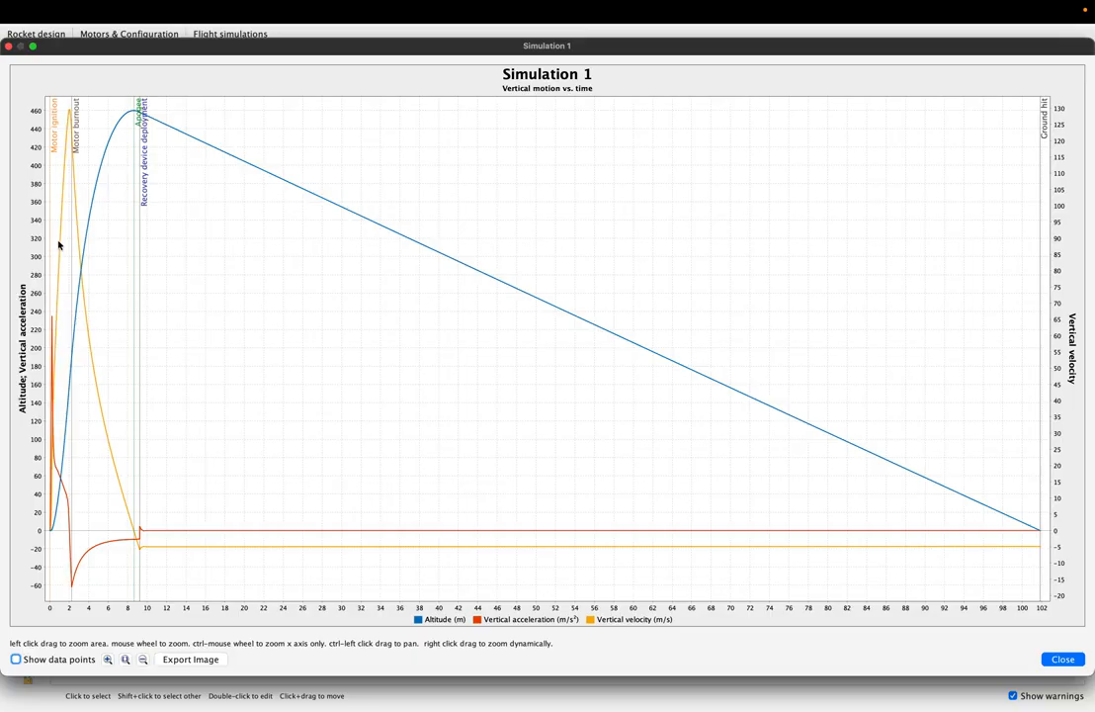
mouse_move(89, 349)
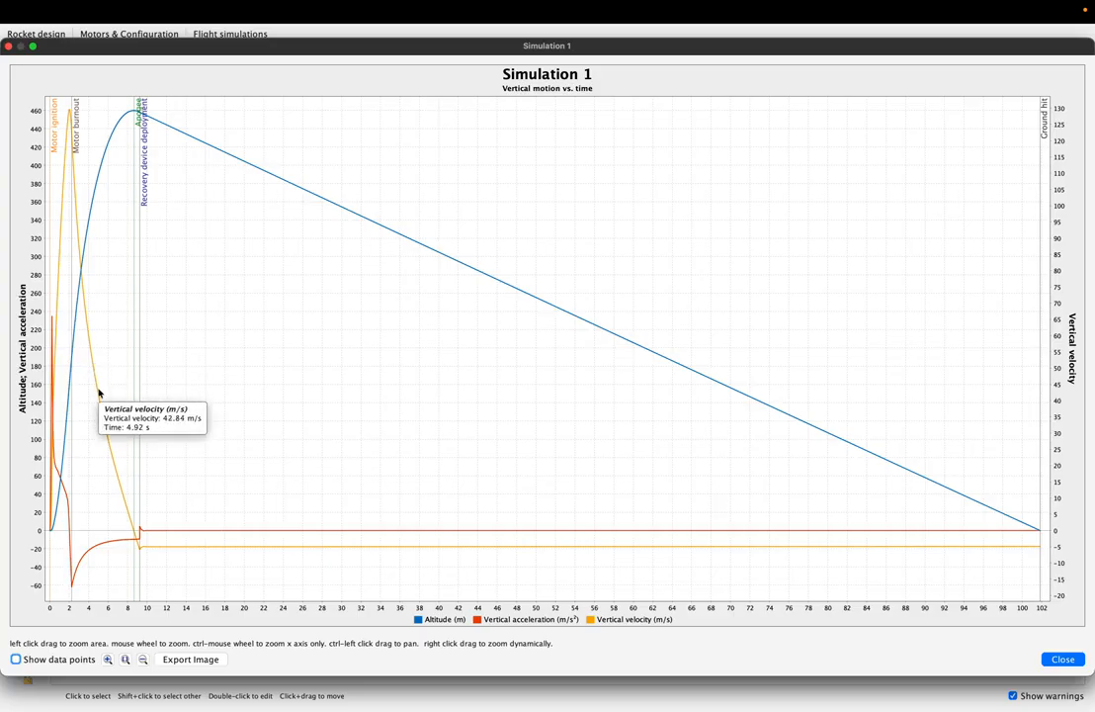
click(108, 659)
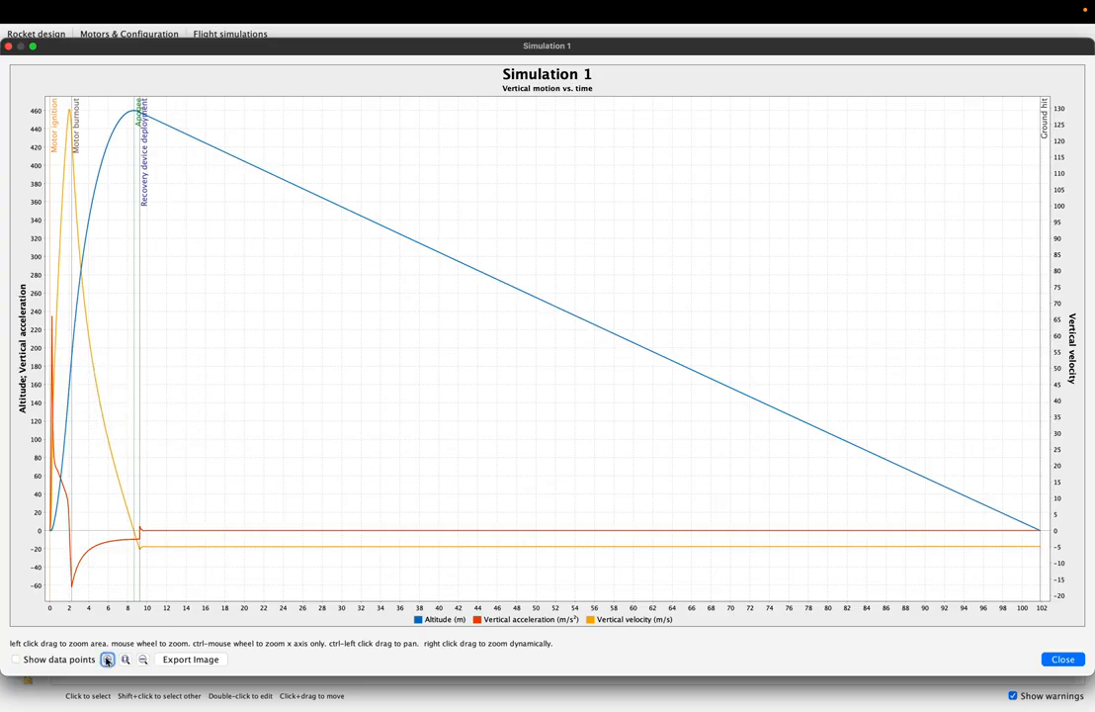
scroll(236, 389, down, 2)
click(106, 659)
scroll(381, 442, down, 2)
drag(395, 374, 431, 440)
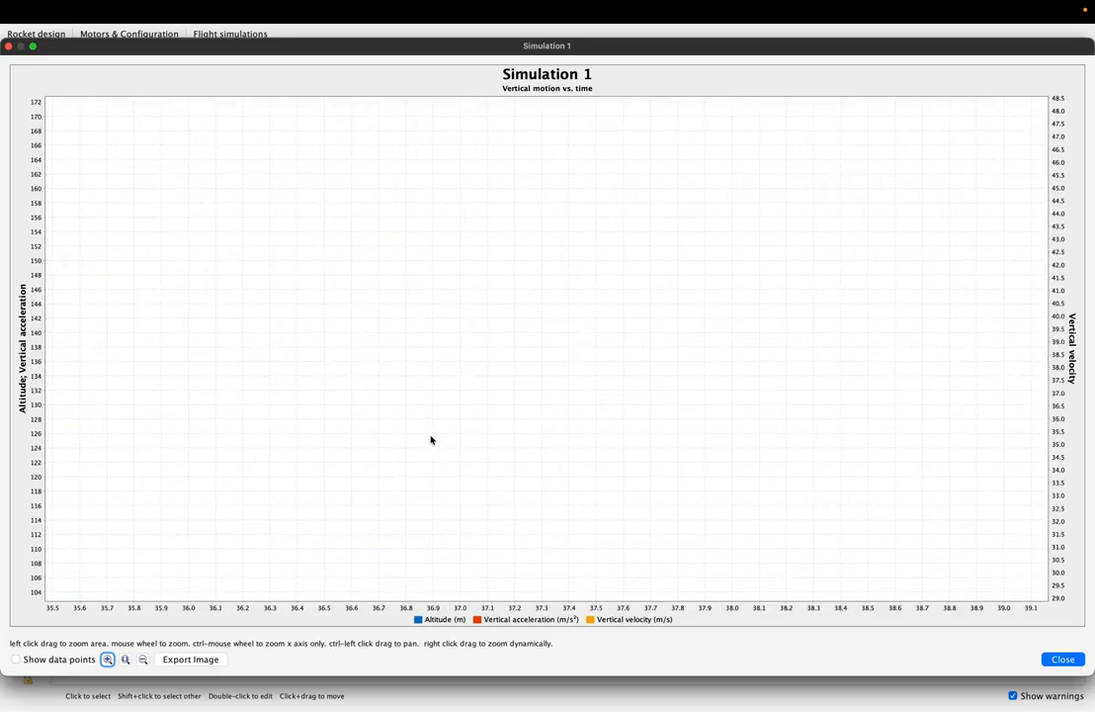
click(142, 659)
click(142, 659)
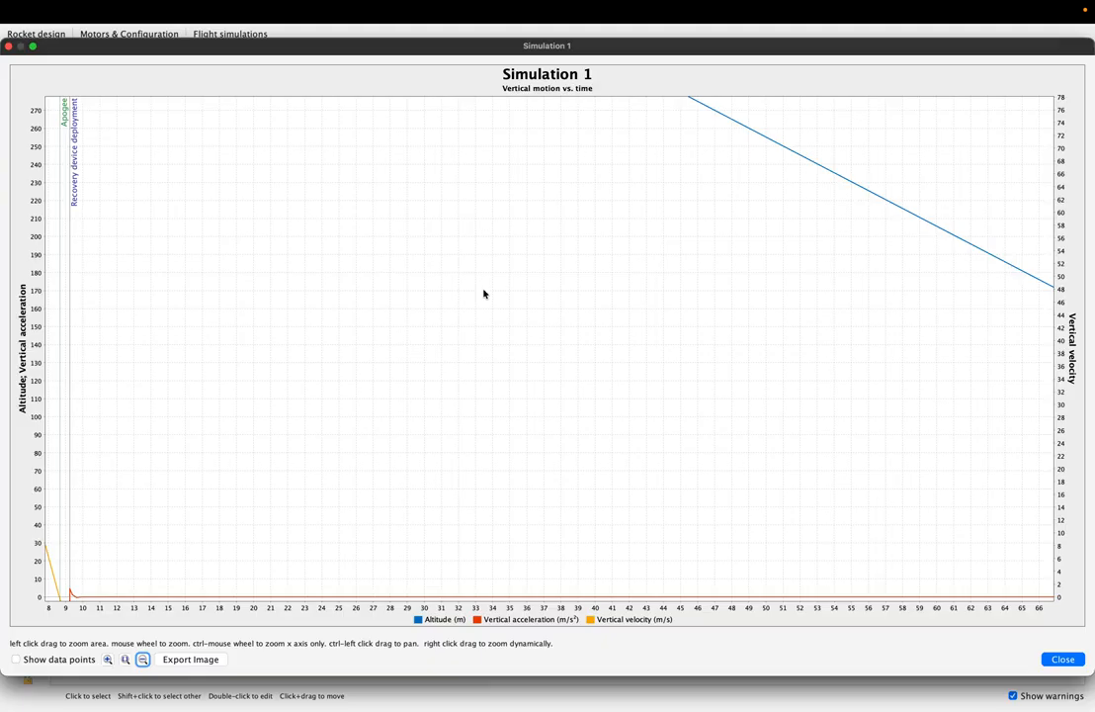
drag(647, 224, 836, 65)
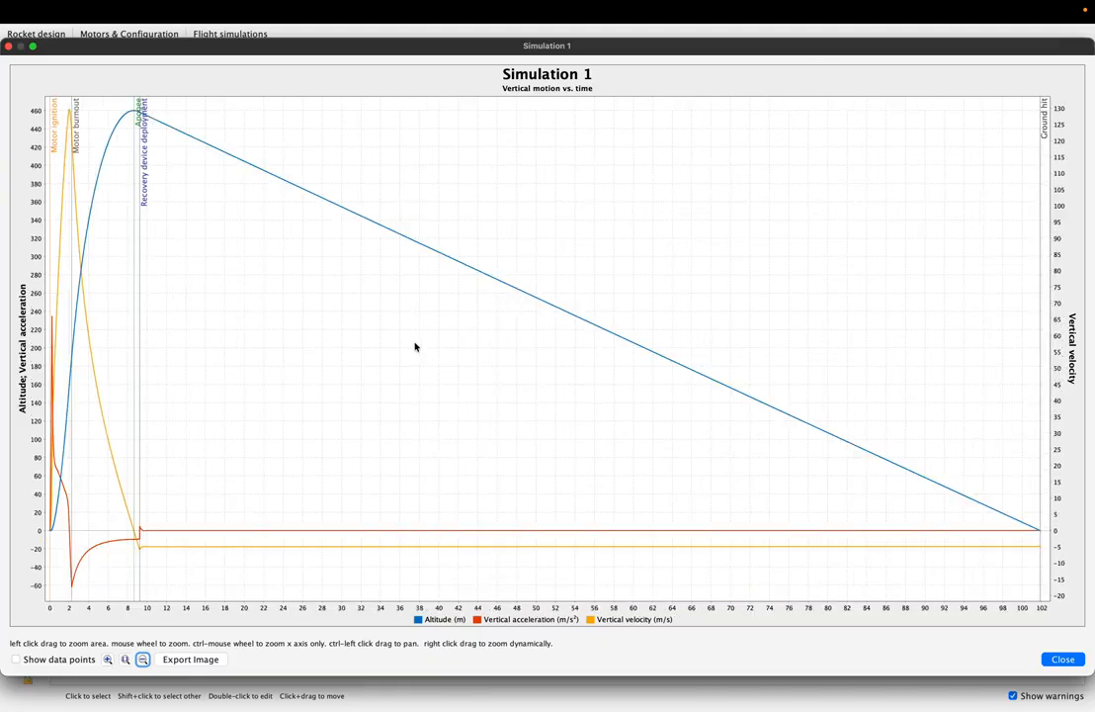
Step: Zoom the plot to about the first 11 seconds, covering motor ignition, burnout, apogee and recovery device deployment at full curve height
drag(42, 118, 581, 621)
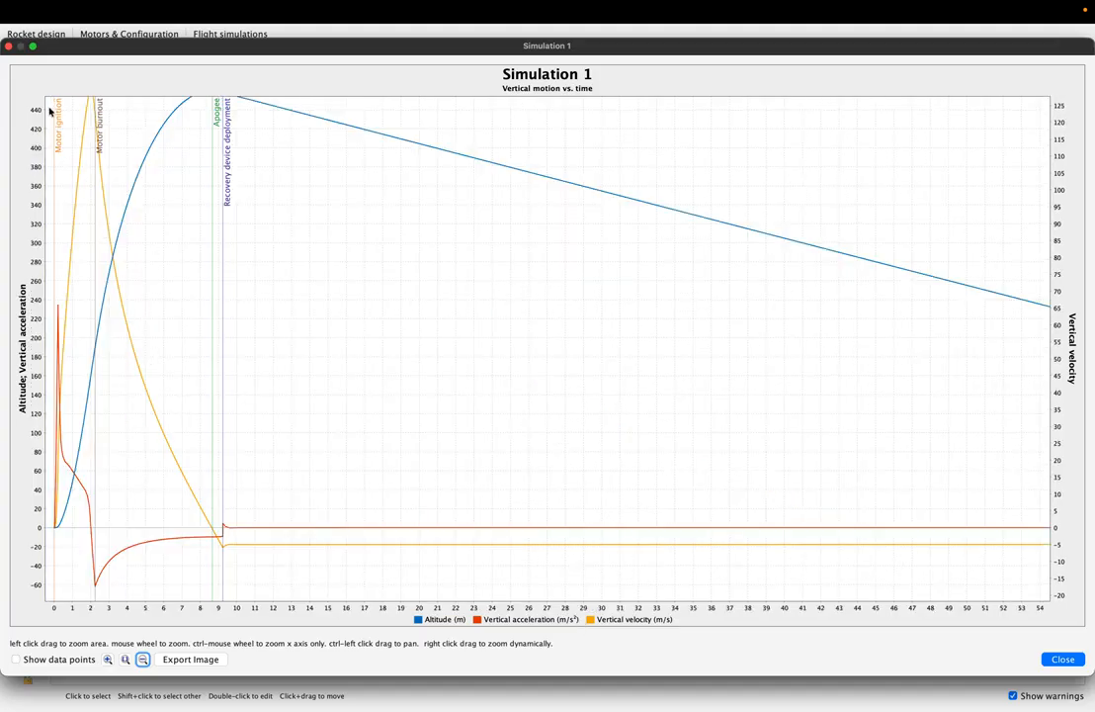
drag(44, 100, 236, 614)
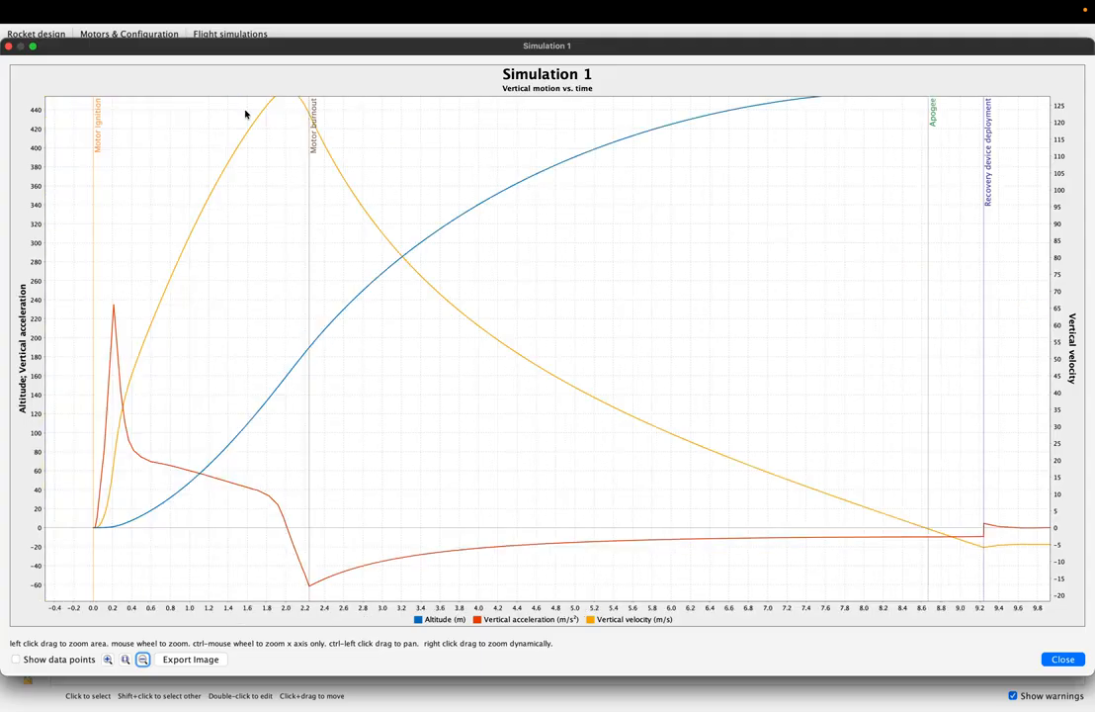
click(125, 659)
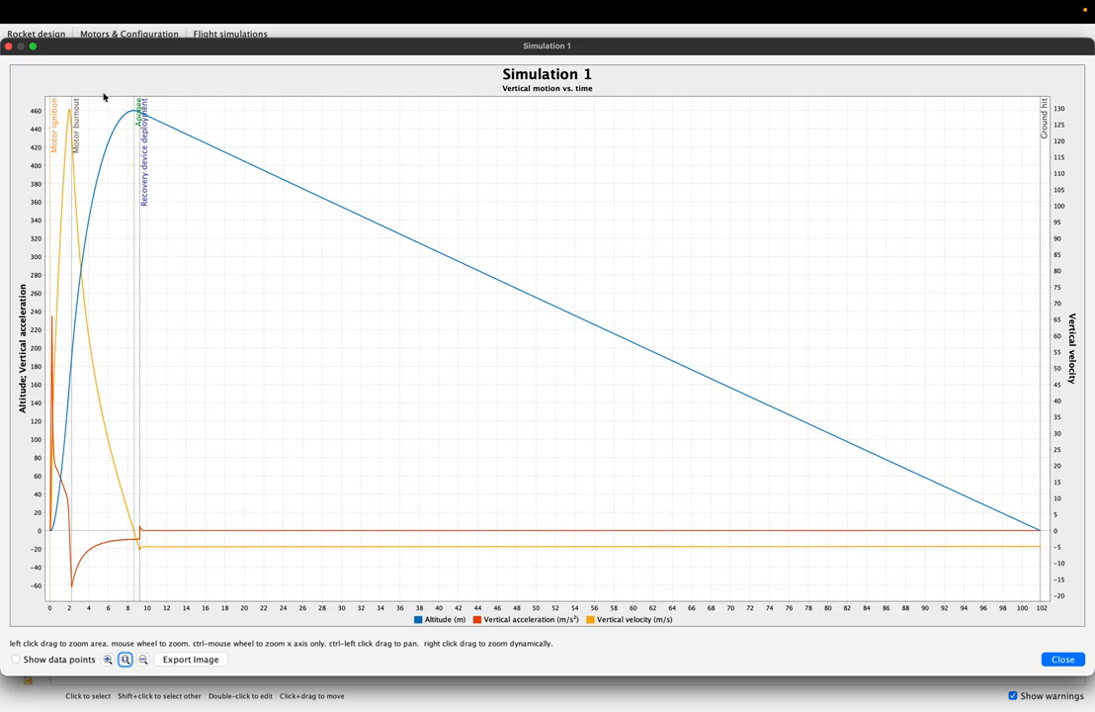
drag(46, 100, 157, 608)
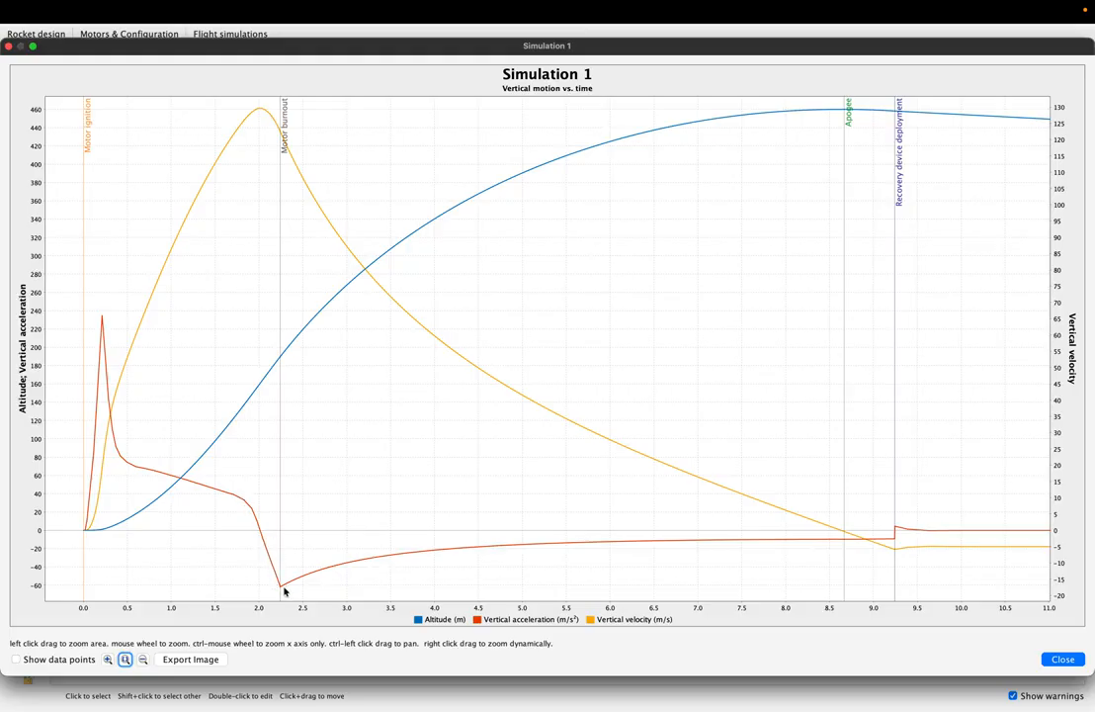
Step: Export the Simulation 1 plot to the desktop as a PNG image named "this simulation result", view the saved image and close the plot
mouse_move(279, 588)
click(191, 659)
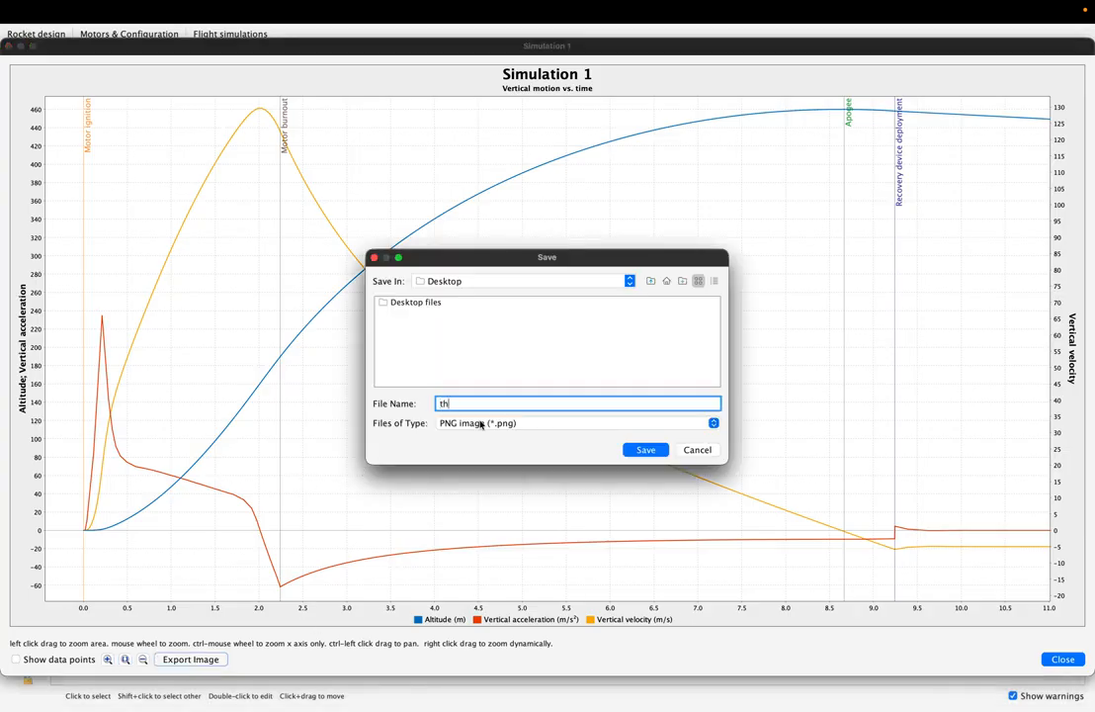
text(this simulation result)
key(Return)
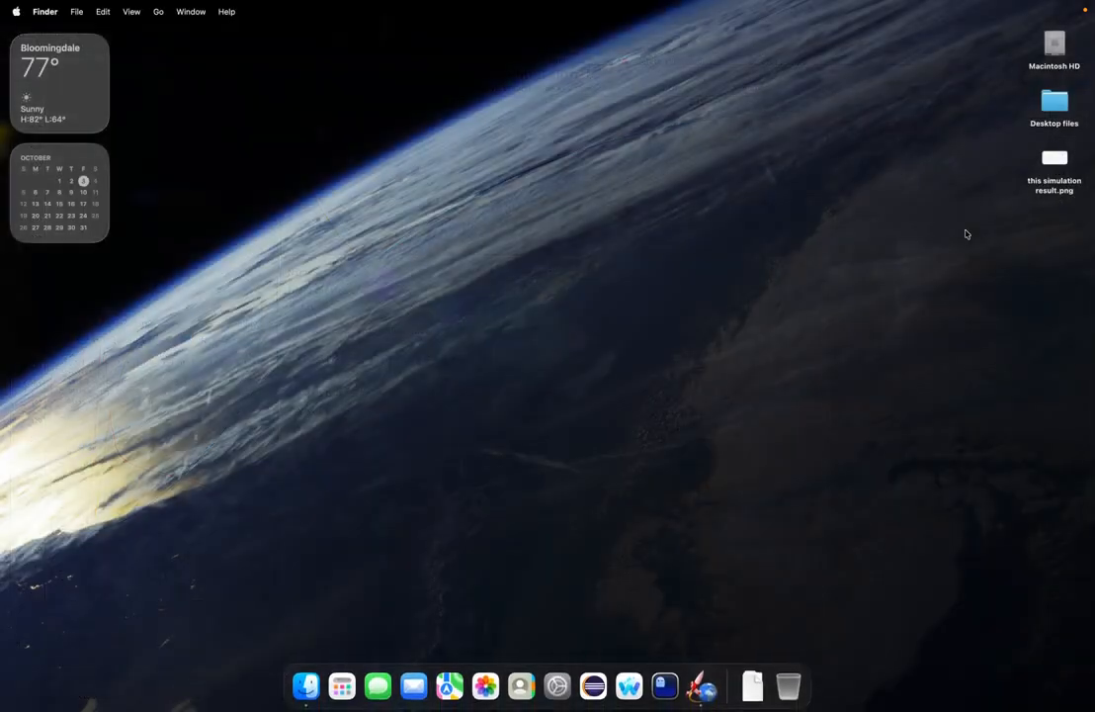
double_click(1052, 154)
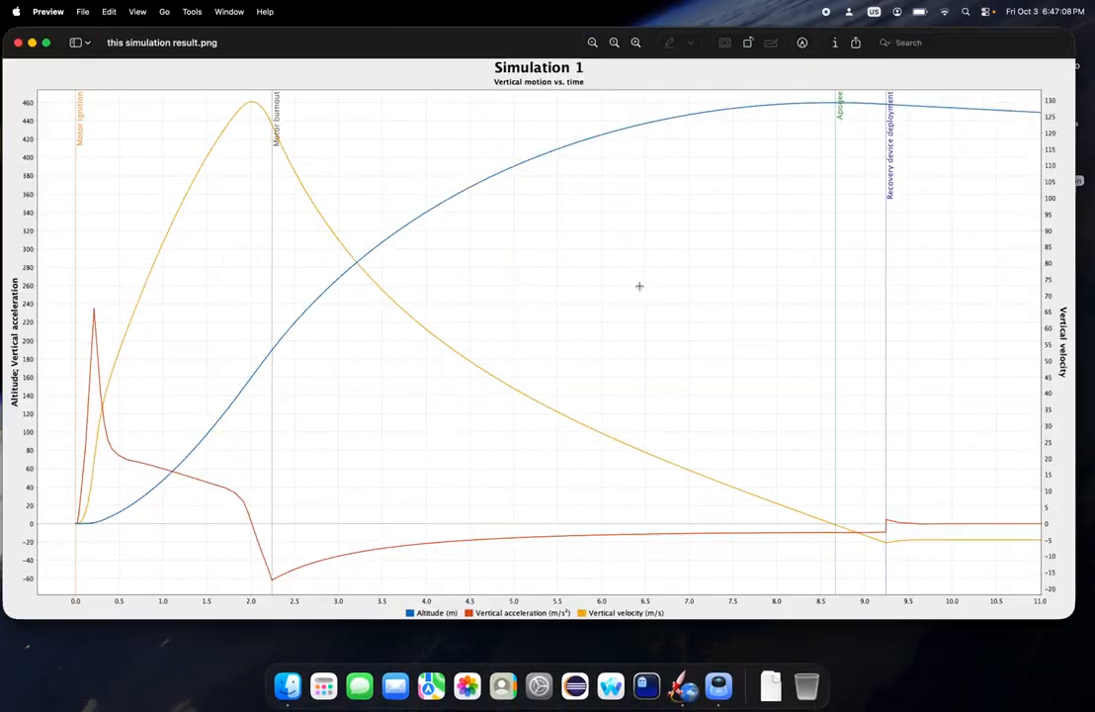
key(super+q)
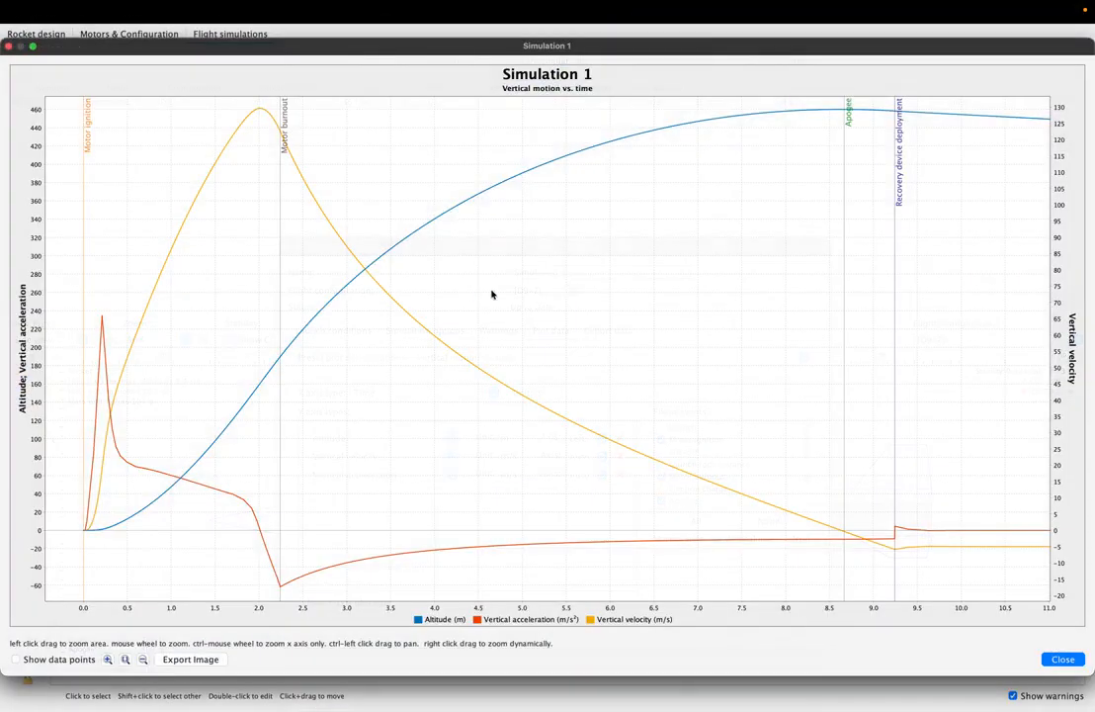
click(1080, 658)
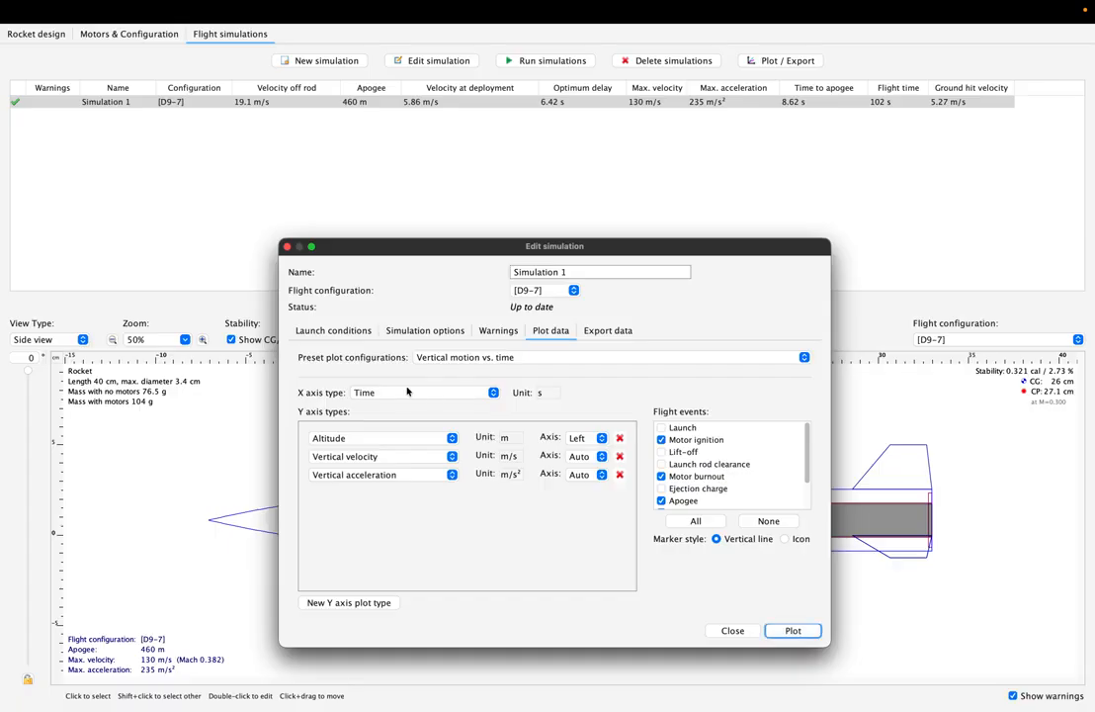
Step: Export all of Simulation 1's variables to the desktop as a comma-separated CSV file named "this raw data"
click(603, 330)
scroll(498, 460, down, 2)
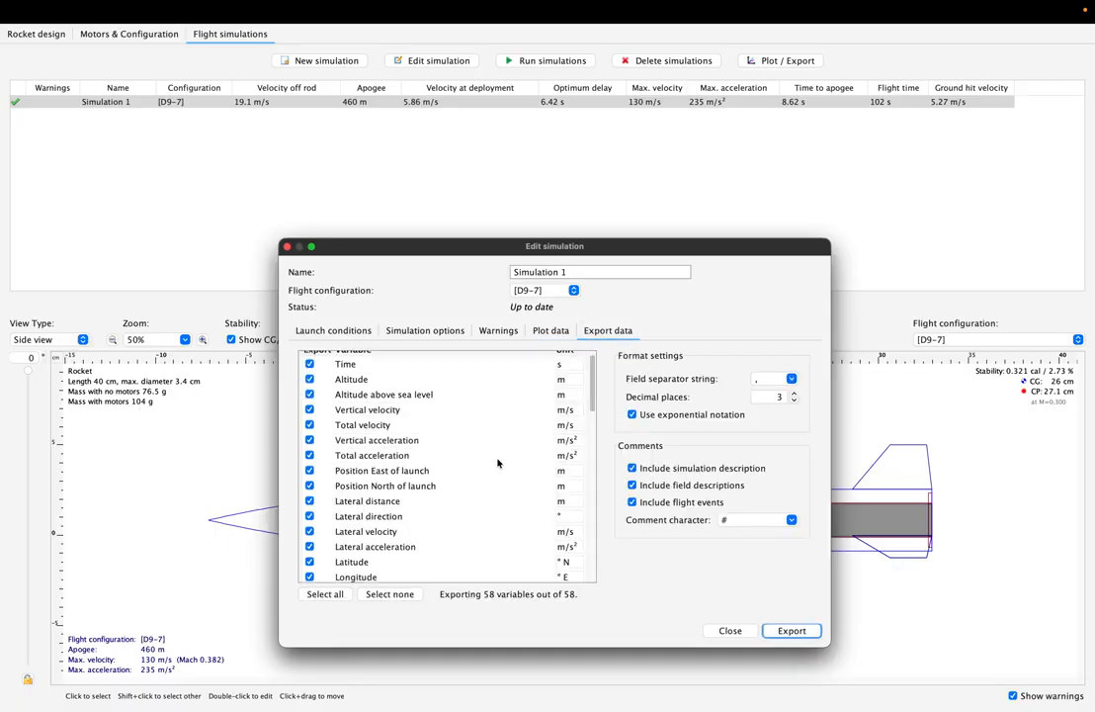
scroll(498, 460, up, 2)
scroll(425, 416, down, 2)
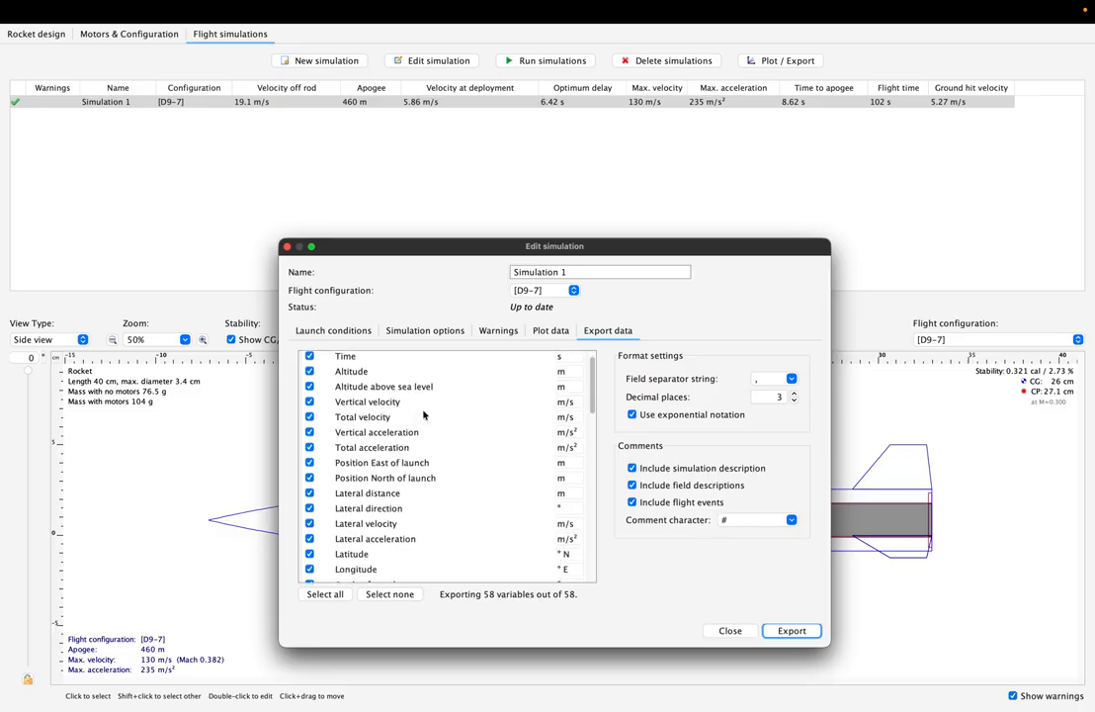
scroll(425, 416, up, 2)
click(791, 630)
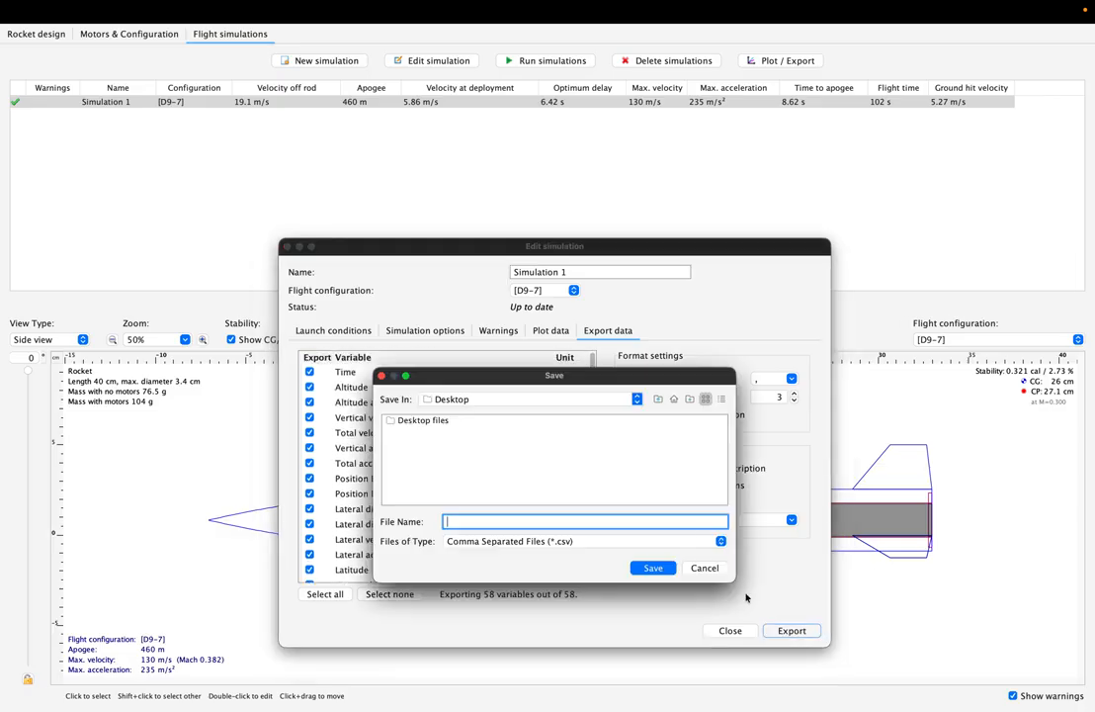
text(this raw data)
click(692, 541)
click(692, 546)
click(652, 568)
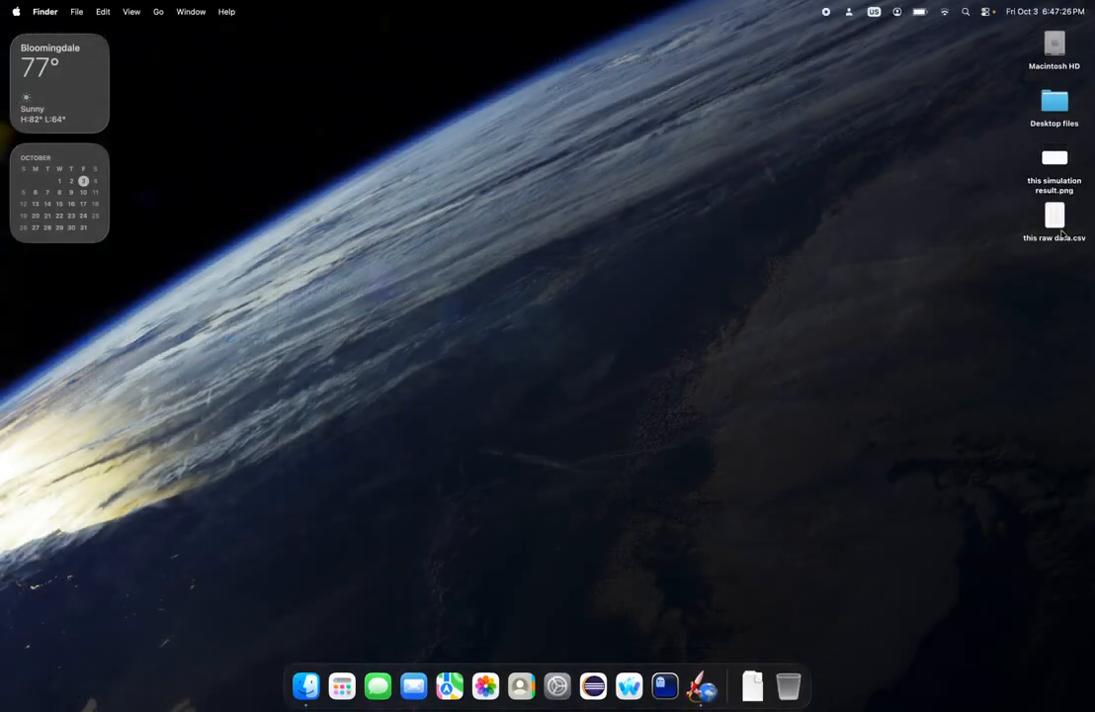
Step: Preview this raw data.csv on the desktop and open it in CotEditor to look at the exported text
click(1059, 218)
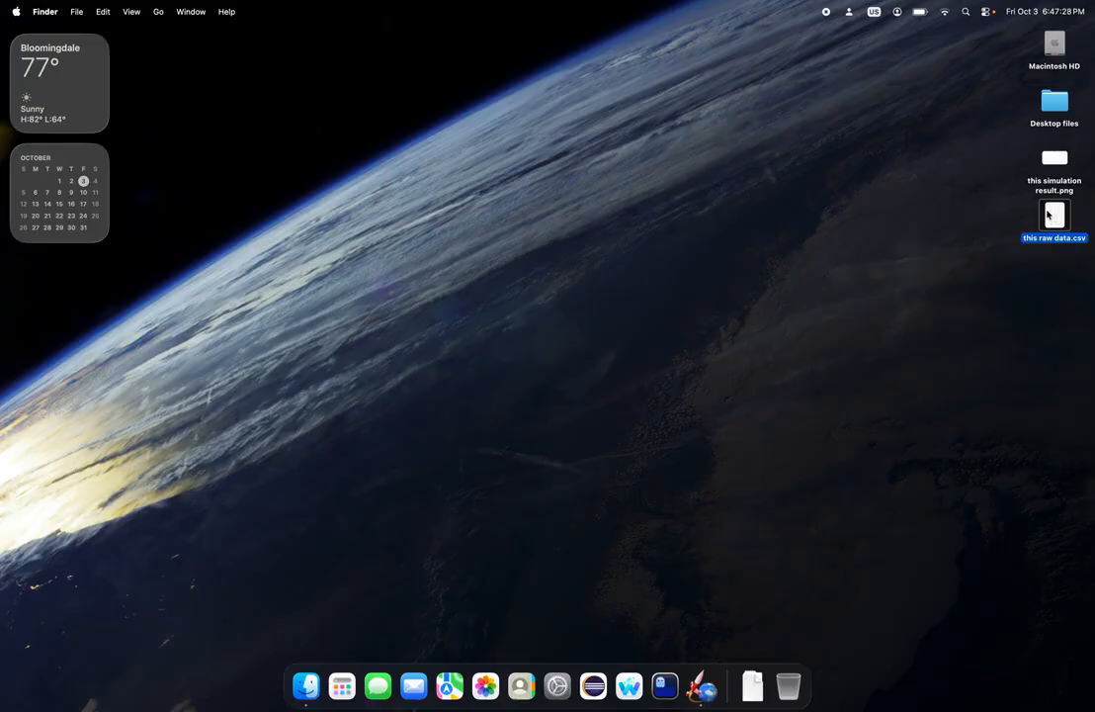
key(space)
scroll(393, 199, down, 3)
scroll(393, 199, up, 5)
key(space)
right_click(1055, 209)
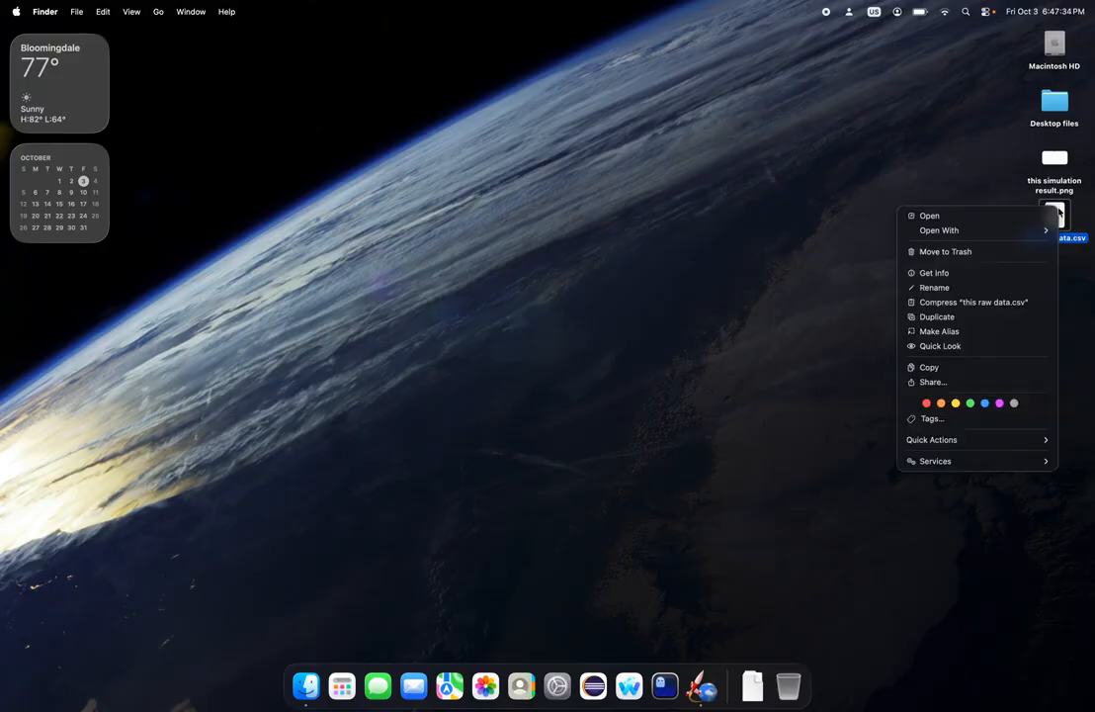
mouse_move(1010, 230)
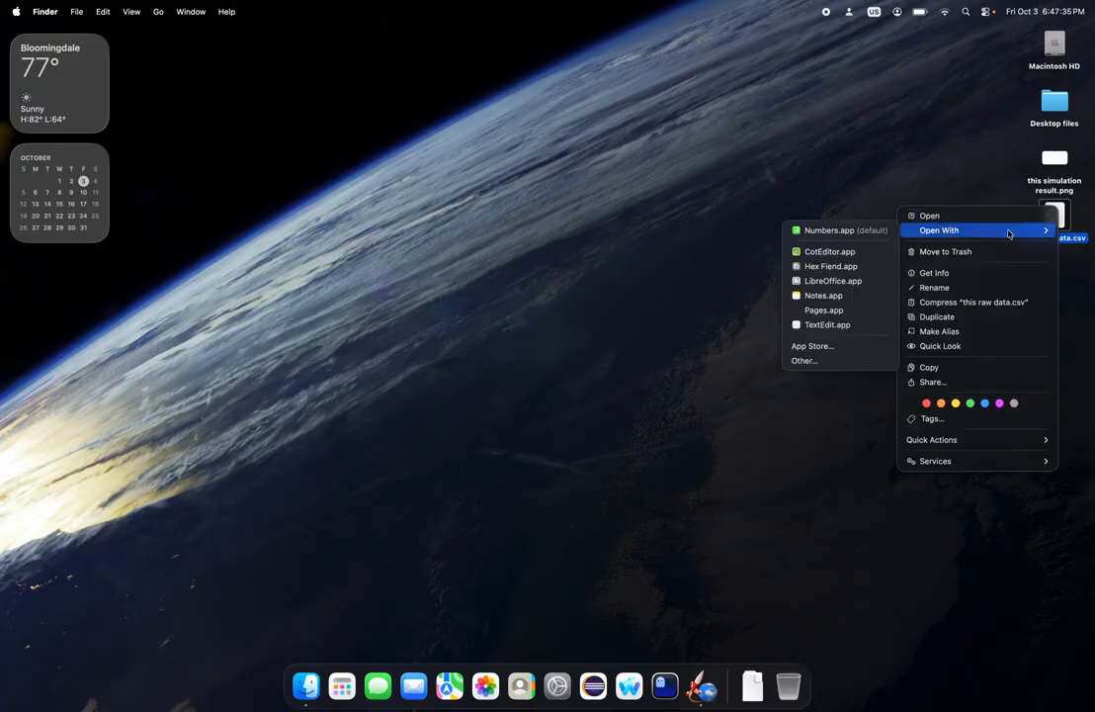
click(854, 255)
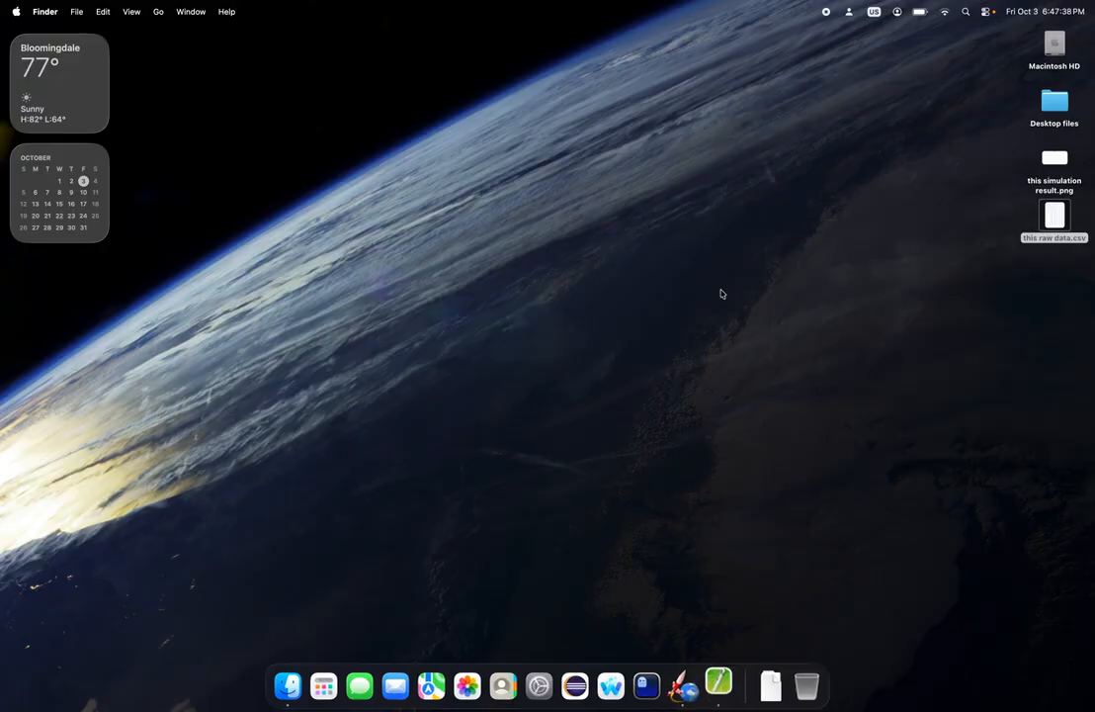
key(ctrl+super+f)
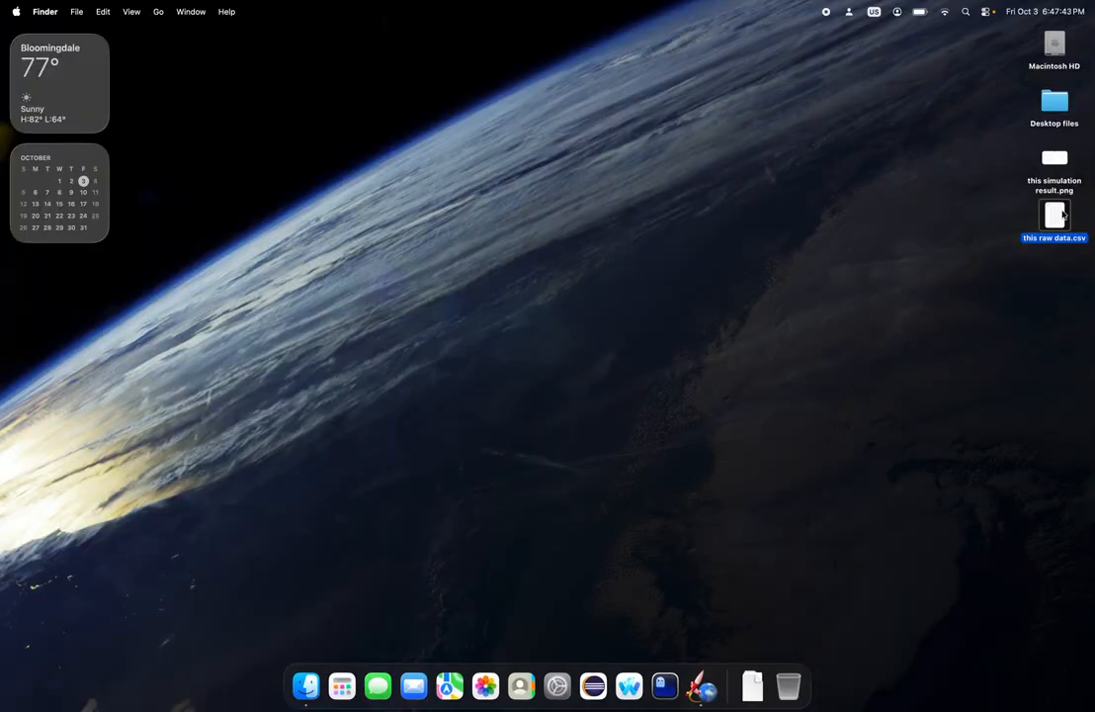
Step: View this raw data.csv as a table in Numbers, return to OpenRocket and close Simulation 1's settings
double_click(1062, 215)
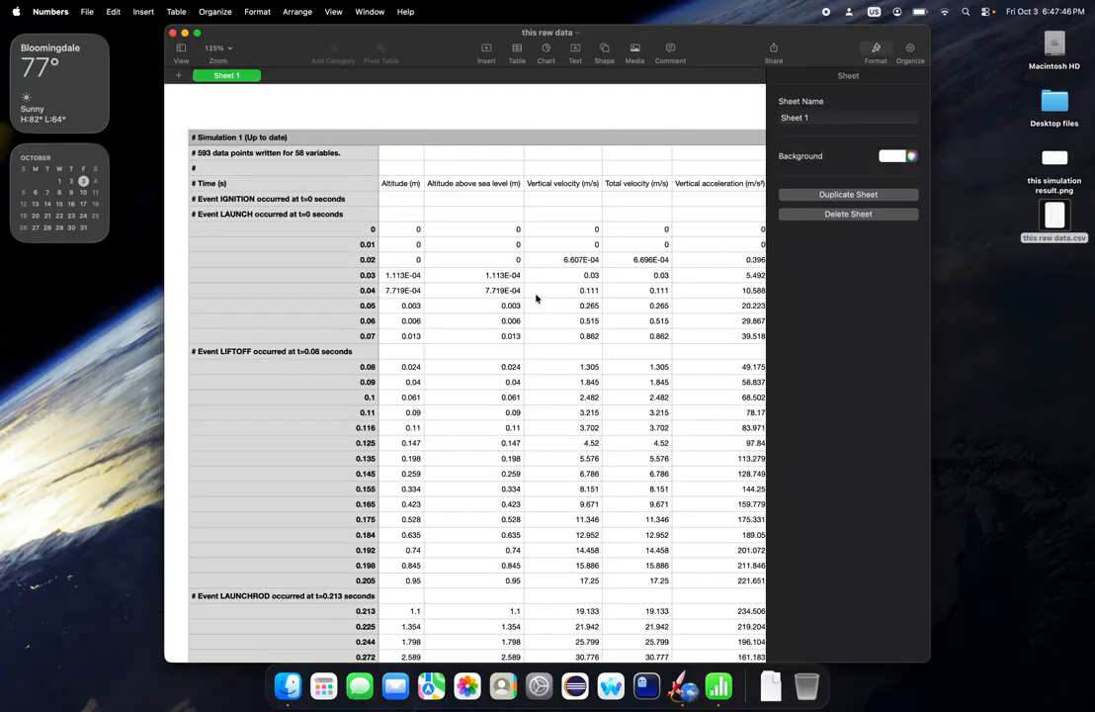
click(620, 293)
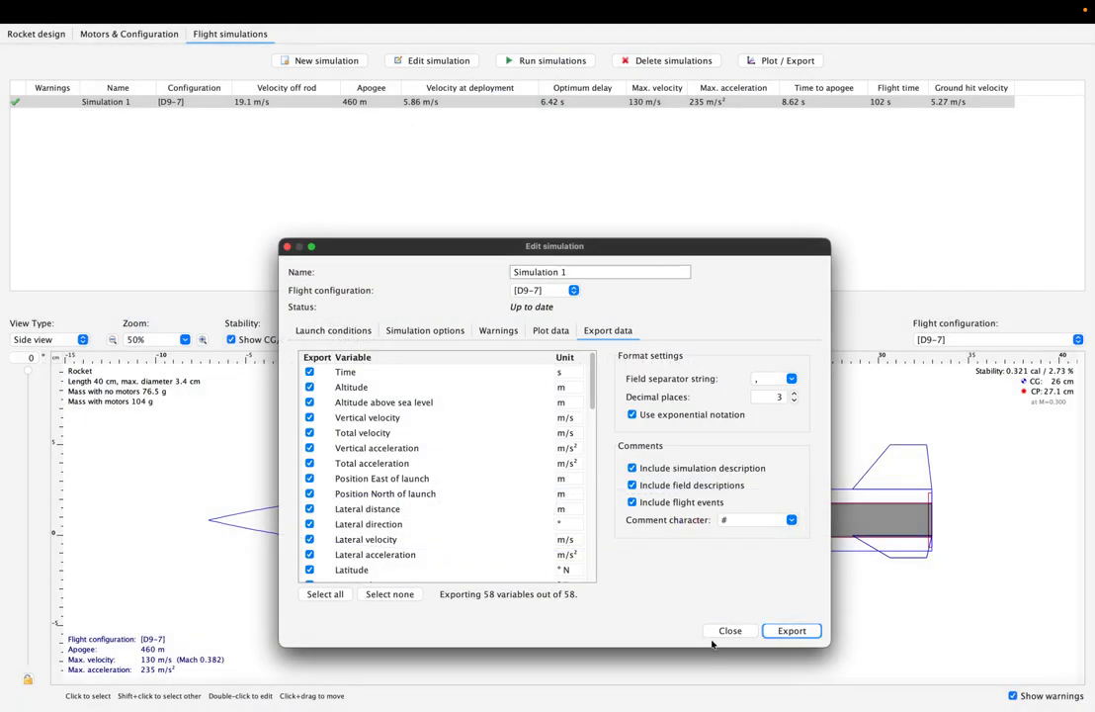
click(722, 631)
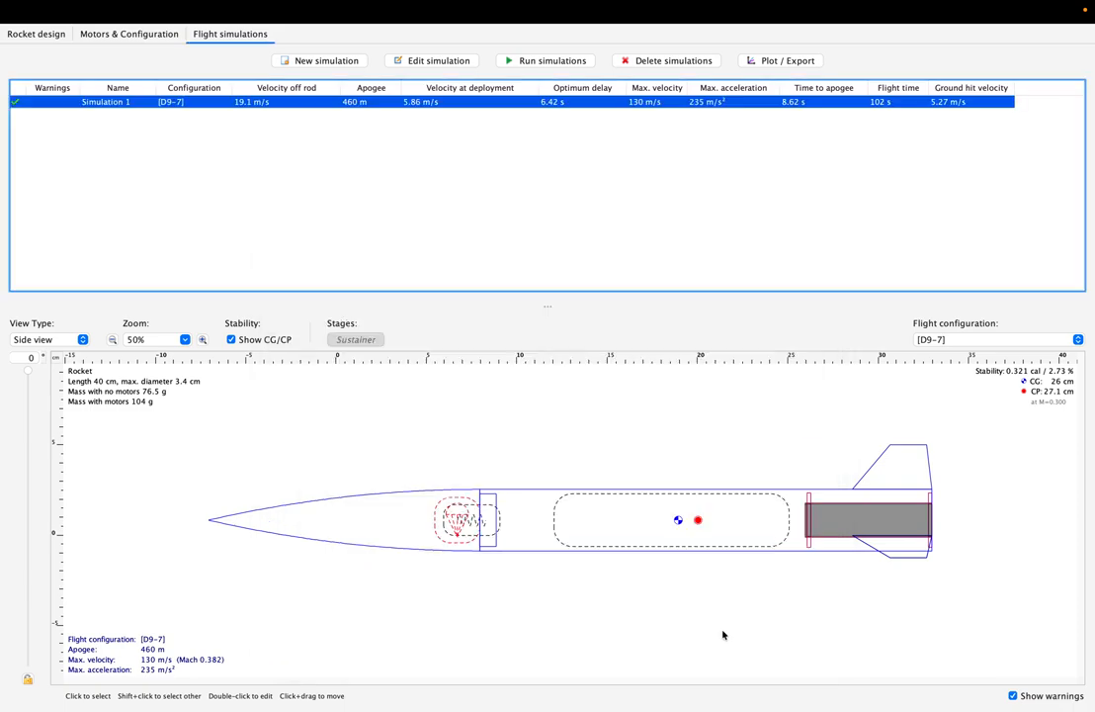
Step: Start saving the rocket design, with "this design i guess" as the design name and "me" as the designer
click(57, 10)
mouse_move(102, 6)
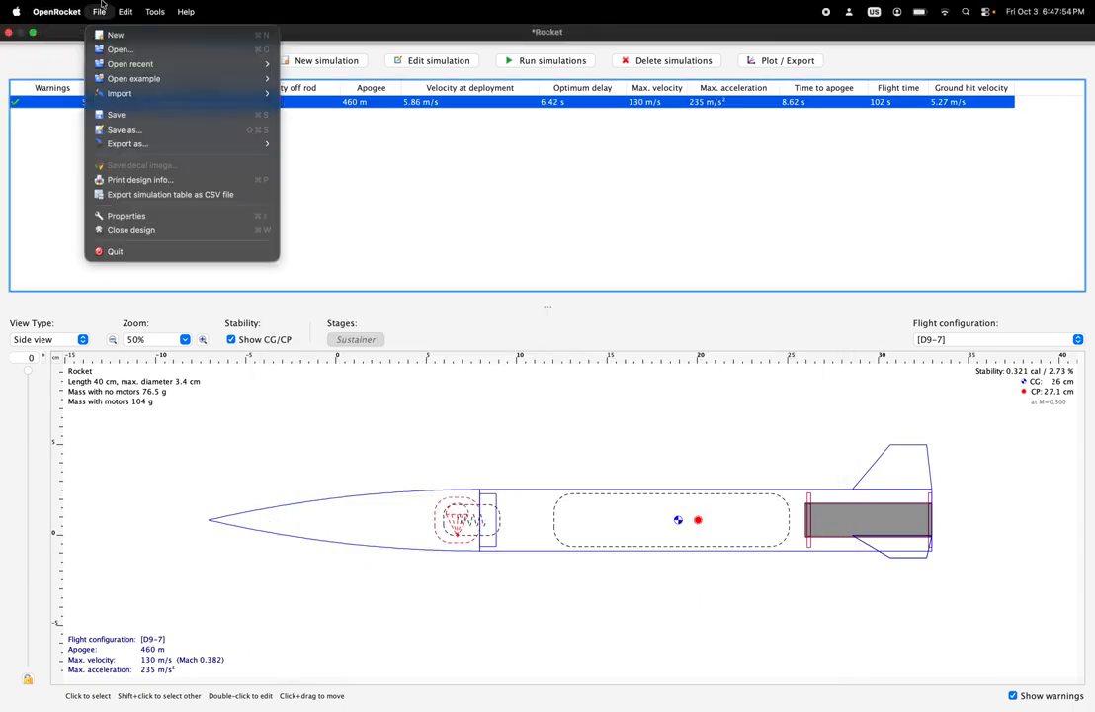
click(128, 115)
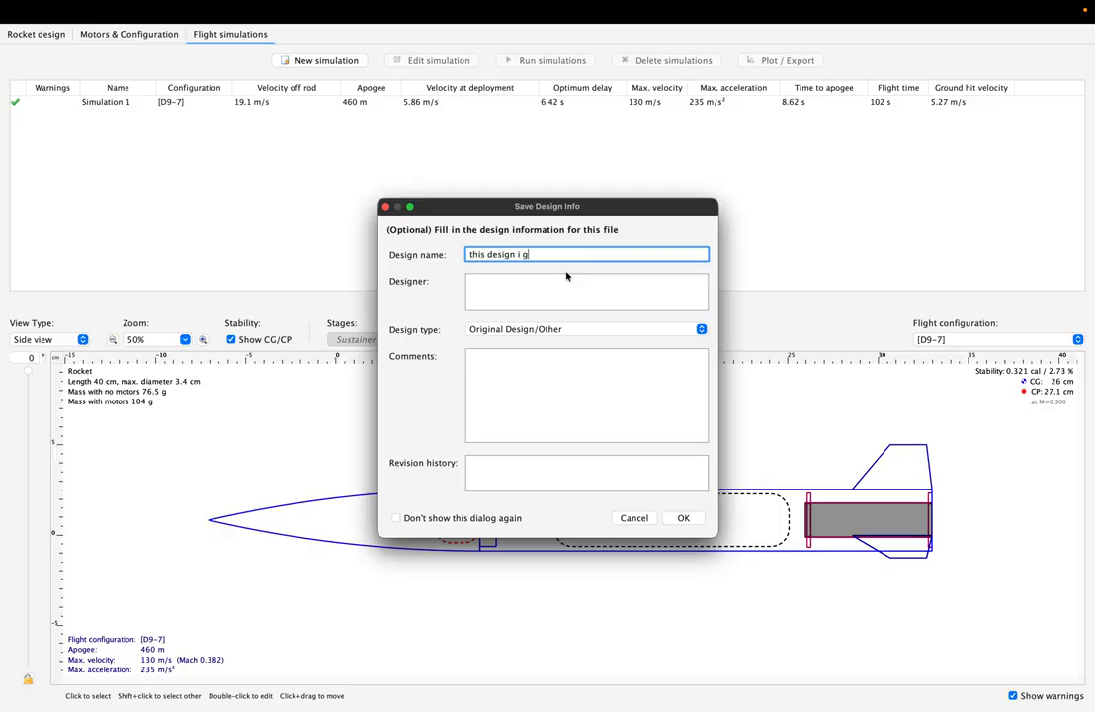
key(Tab)
text(me)
key(Tab)
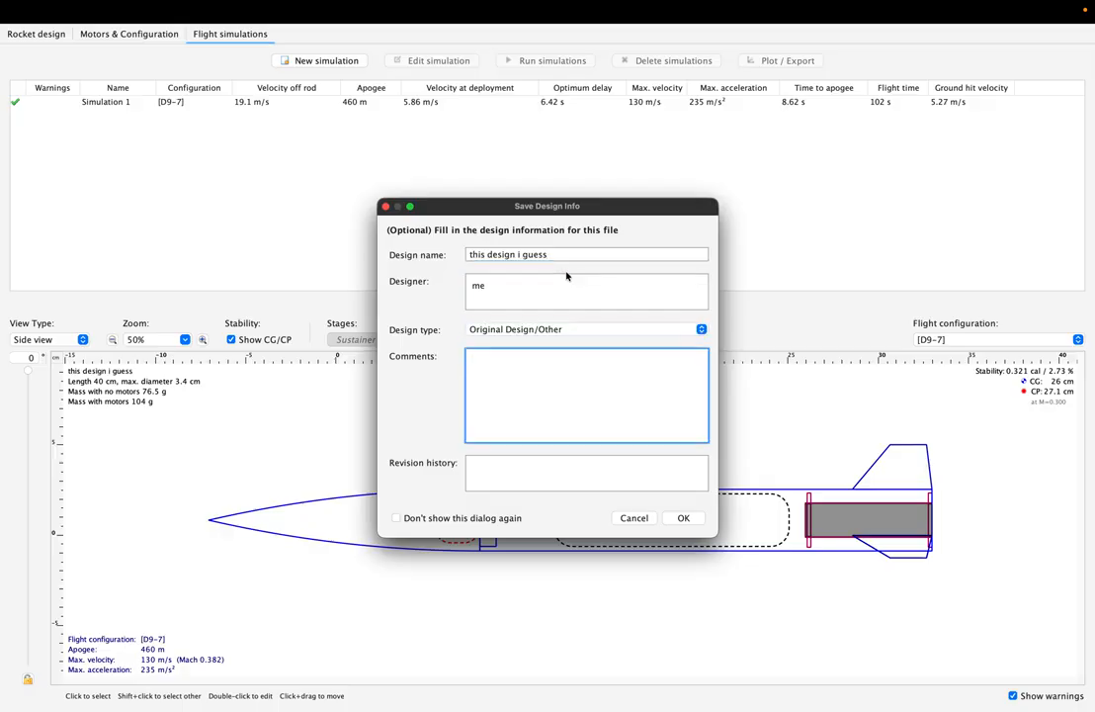
Step: Keep the design type Original Design/Other, fill the comments with random filler text and enter "my keyboard cover came off" as revision history
click(560, 331)
click(559, 333)
text(fdfq;weirk[;wqhatjwkdksalnmbpfjwa.ehjodxfiuyajwseuhdfxhjsejhkdlarygfilweasz.tyjfd)
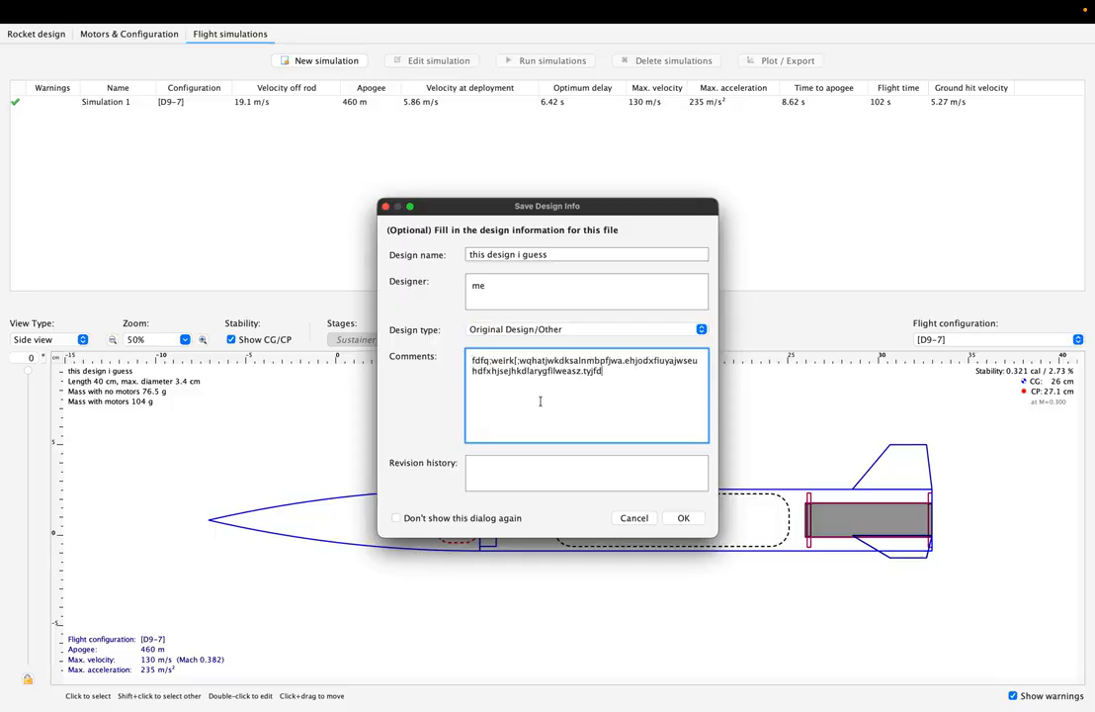
text(wkyasz.ef,d;w,ldshkxflkjwhsze.j,dhfx;jla.zshjkrldnmlthrjl2erawm.gj3l45sdoujuthjgfnmvlre3hukjmjtxhljf.,erwhugowhyiltujerwypuiltyu439poeiwyt)
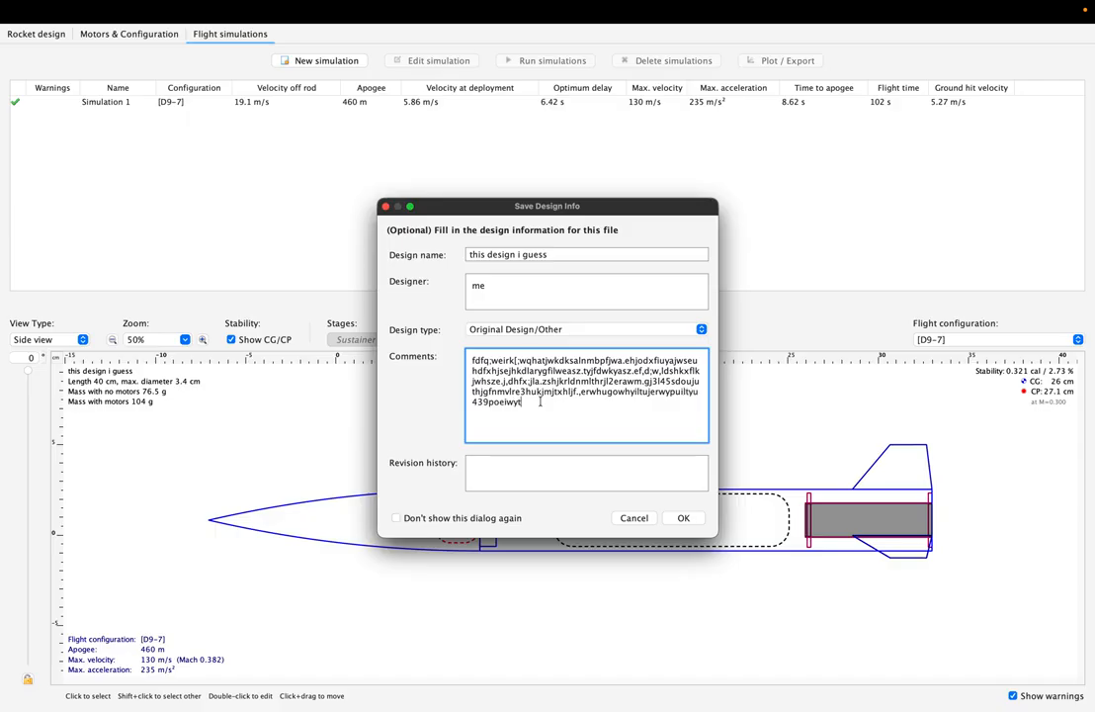
text(uioe]vyuotiwertiy34qy.t798u34yt23498pytu93402iyt7o2348r)
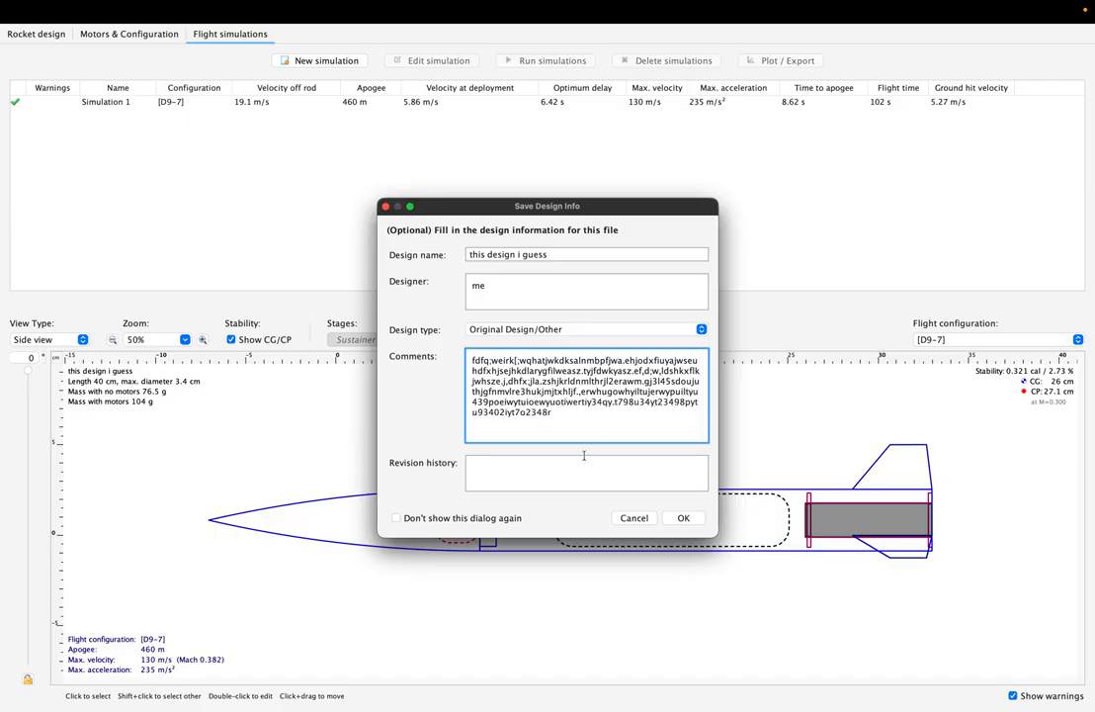
click(591, 475)
text(my keyboard cover came off)
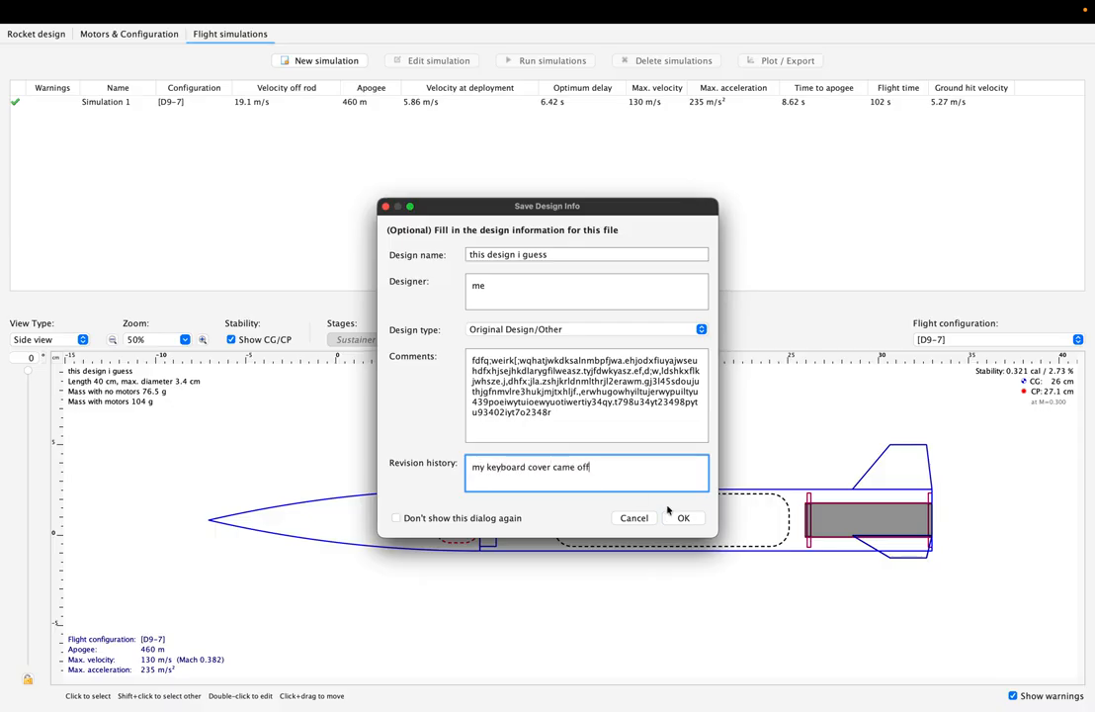
Step: Accept the design information and save the design to the desktop as "This is a rocket" in .ork format with only summary data
click(678, 518)
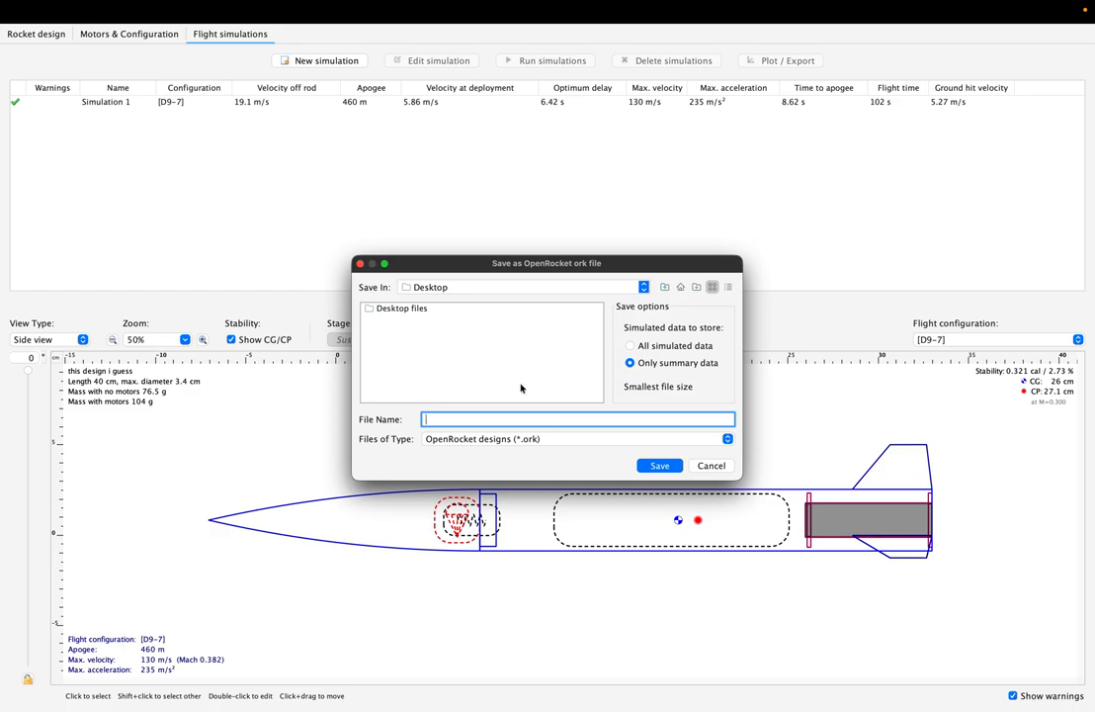
text(This is a rocket)
click(658, 465)
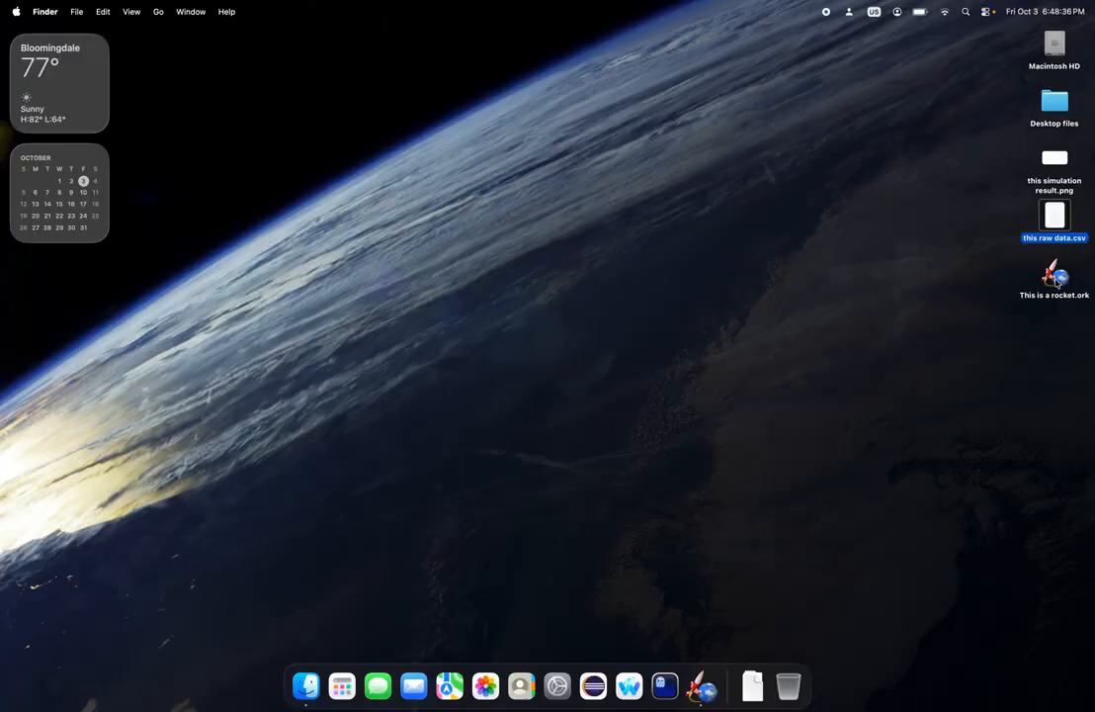
Step: Open This is a rocket.ork from the desktop, quit OpenRocket, launch it again from the saved file and quit once more
double_click(1056, 276)
click(1058, 276)
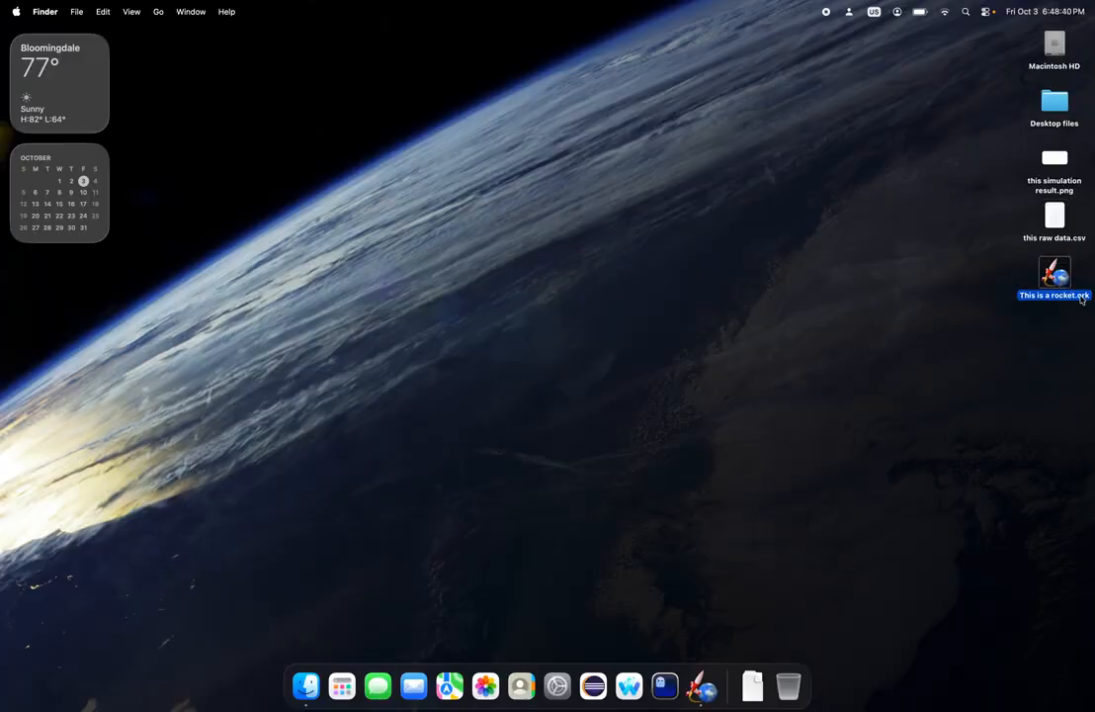
double_click(1024, 297)
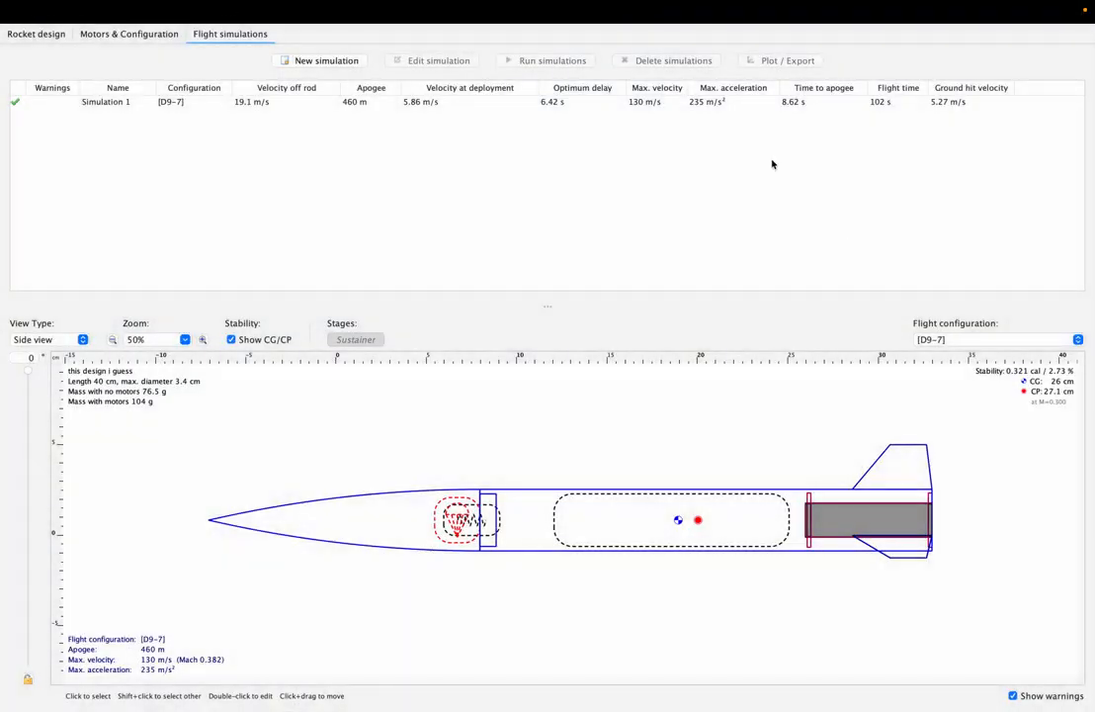
key(super+q)
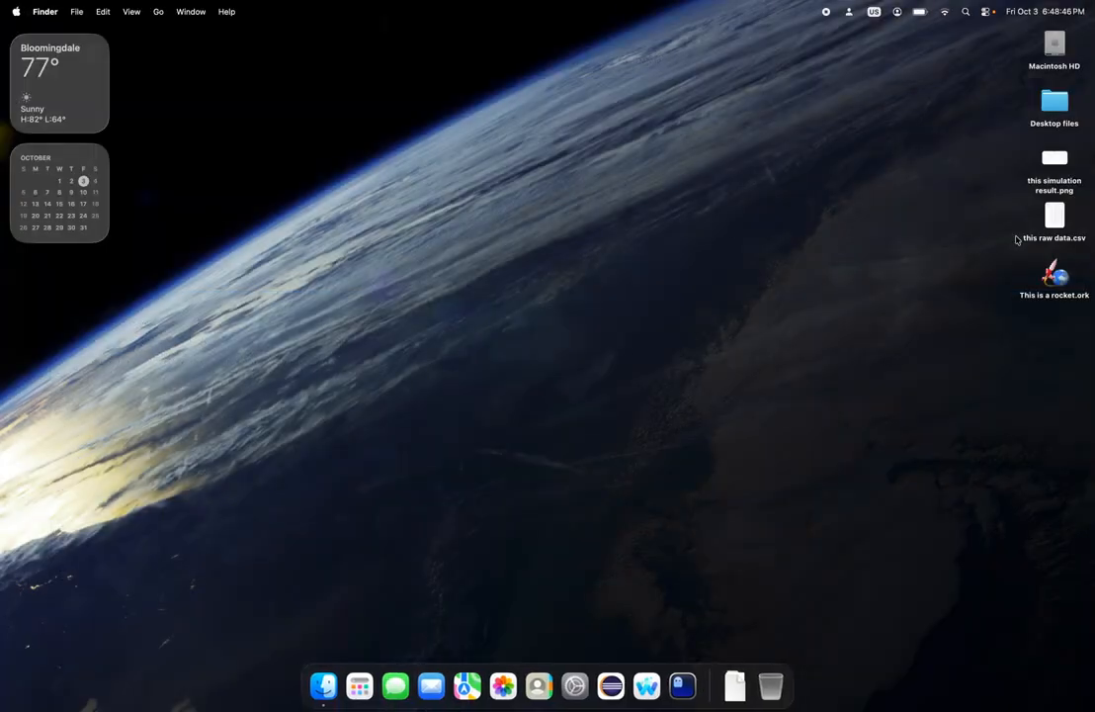
double_click(1055, 277)
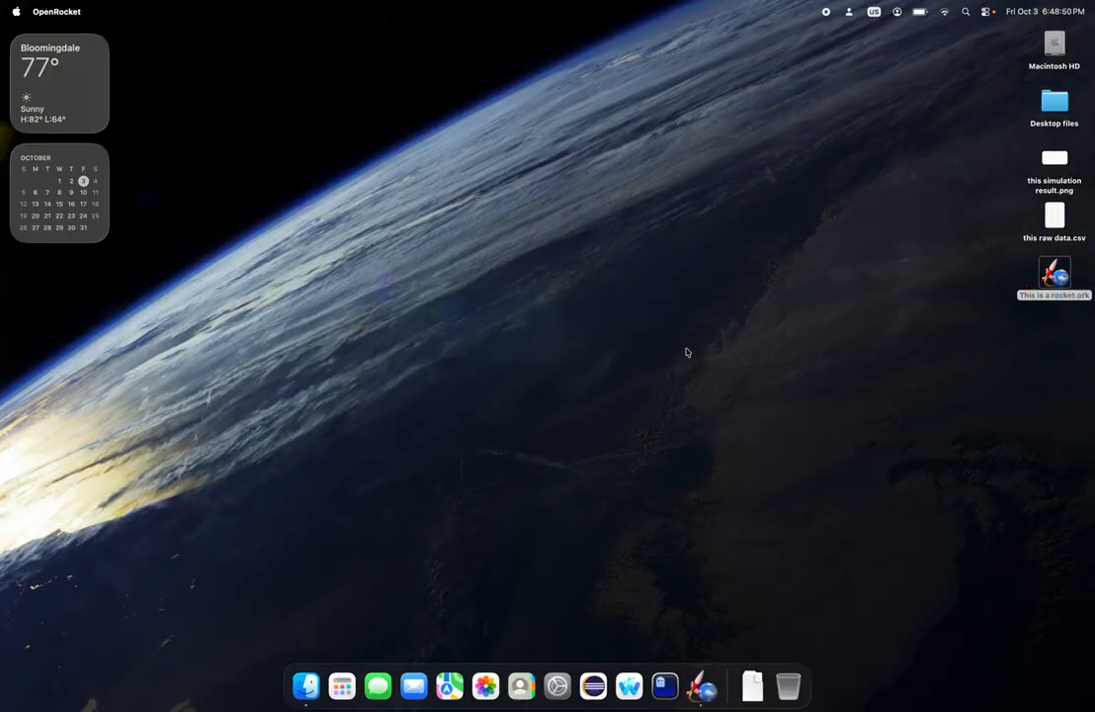
key(super+q)
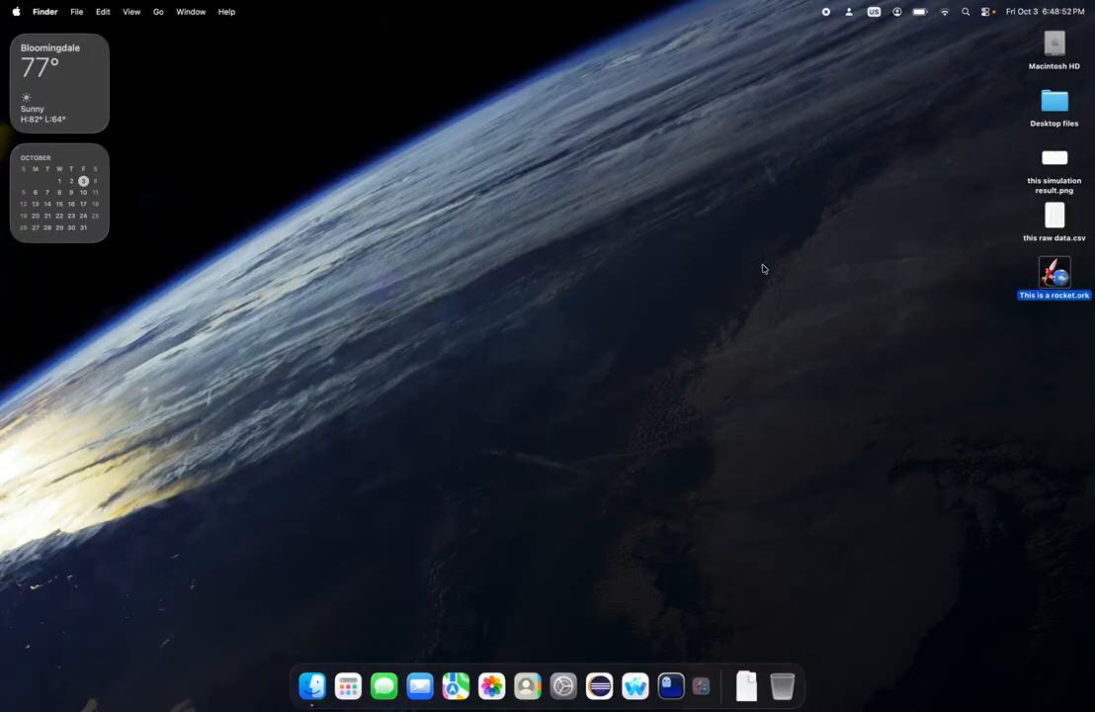
Step: Check the file size in the file information of This is a rocket.ork and close the information window
click(1056, 273)
key(super+i)
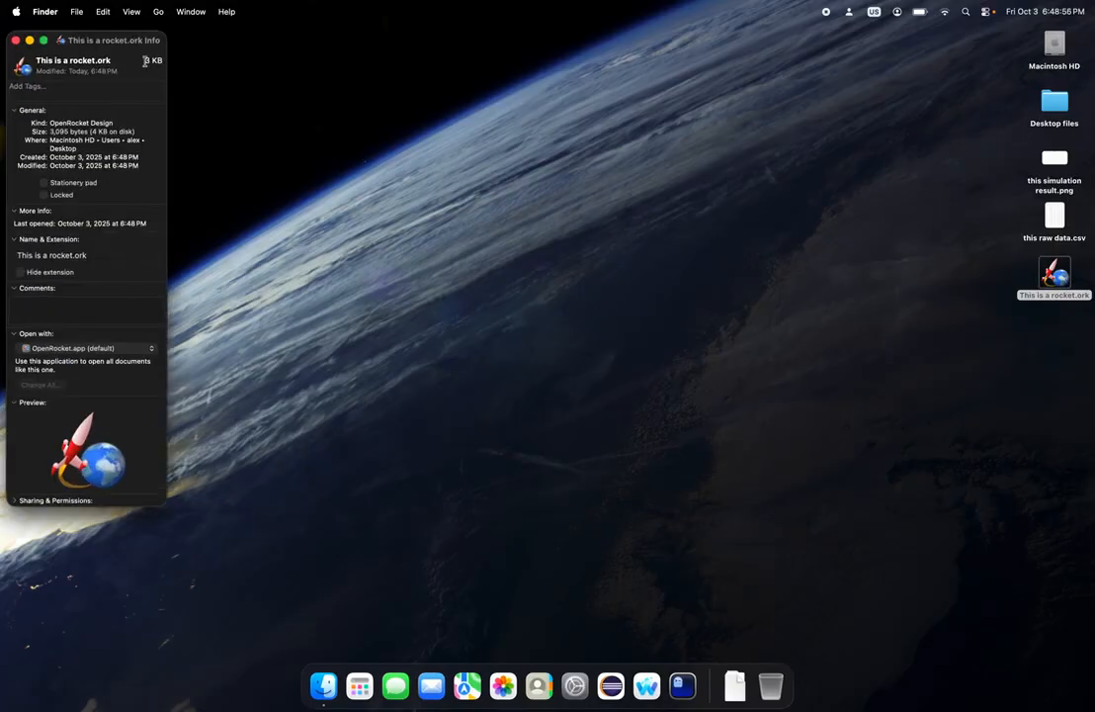
key(super+w)
click(791, 208)
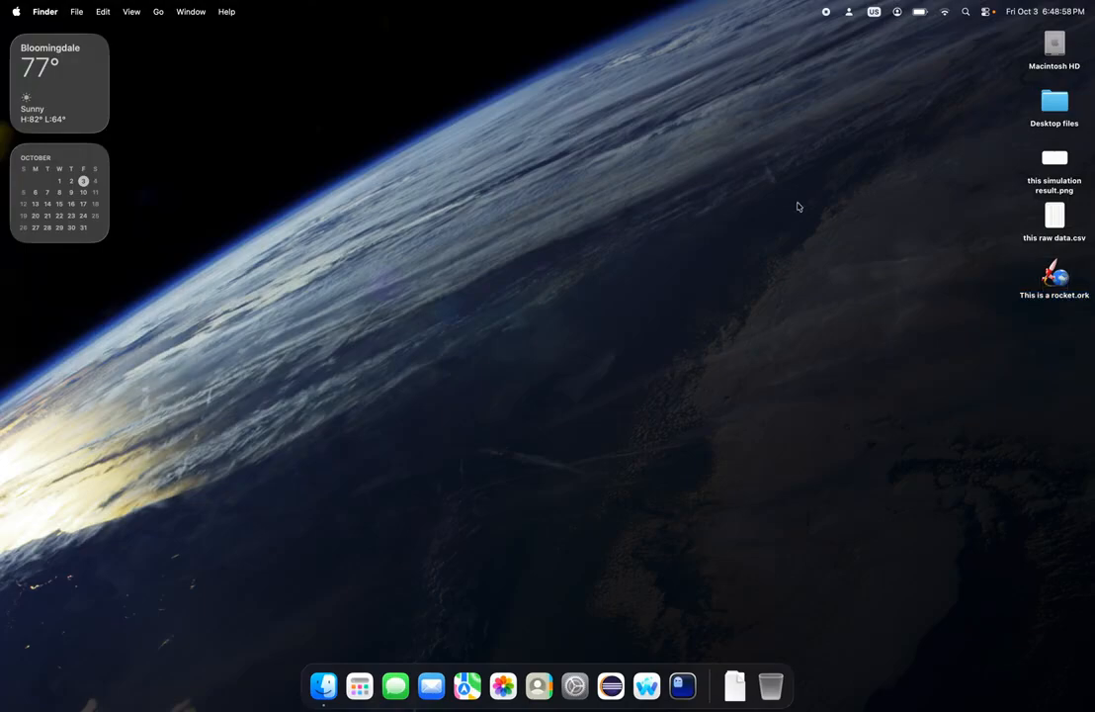